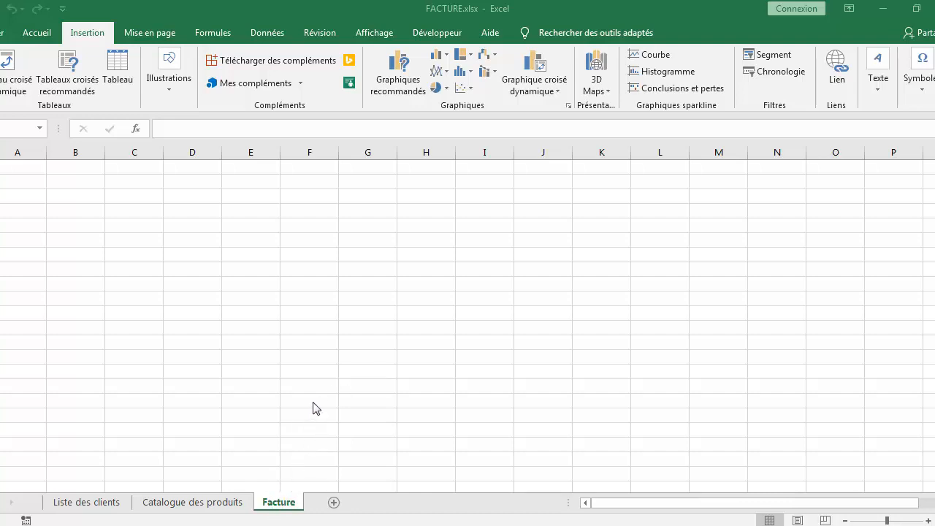
Review the client list and product catalogue sheets, then return to the Facture sheet
left_click(99, 497)
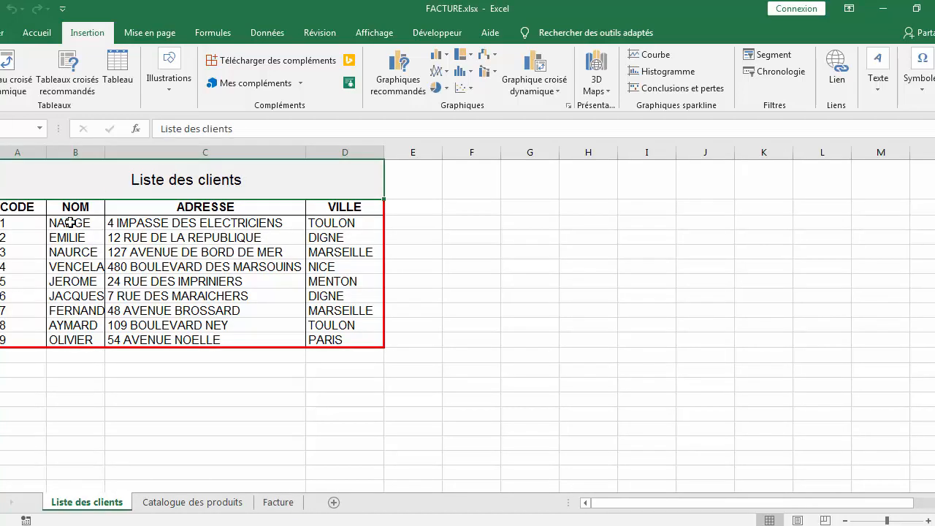
left_click(196, 503)
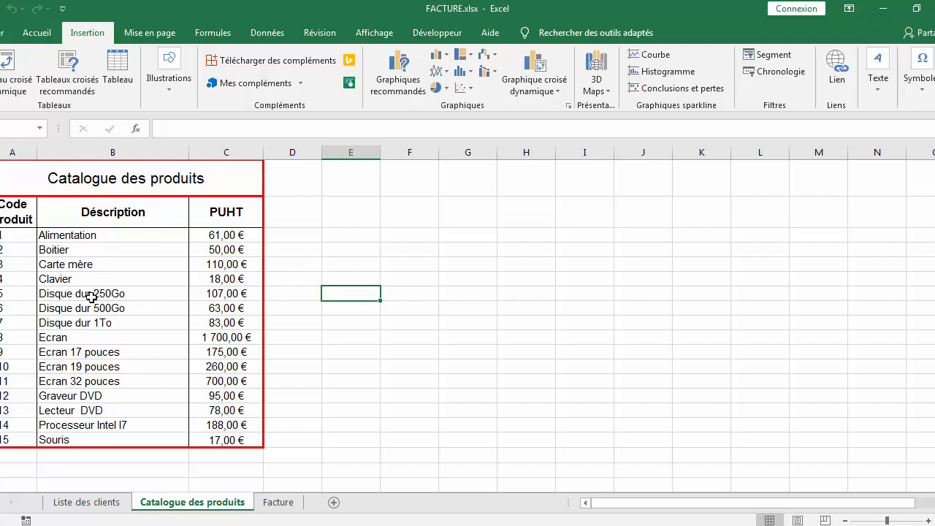
left_click(278, 505)
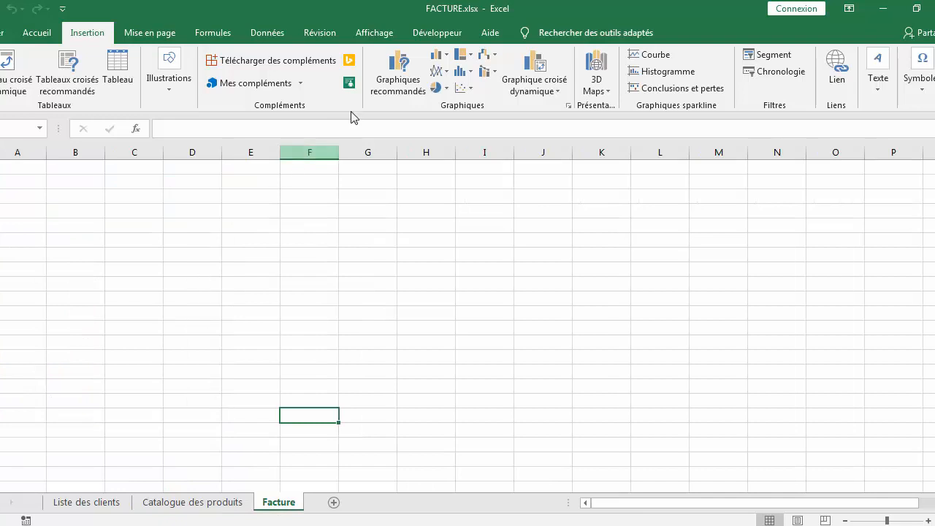
Switch the Facture sheet to Page Layout view
left_click(375, 33)
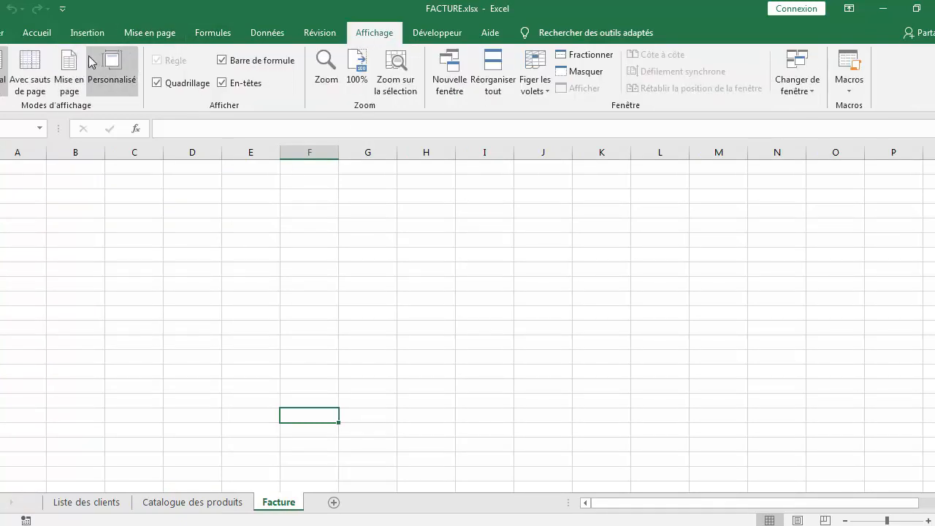
left_click(69, 79)
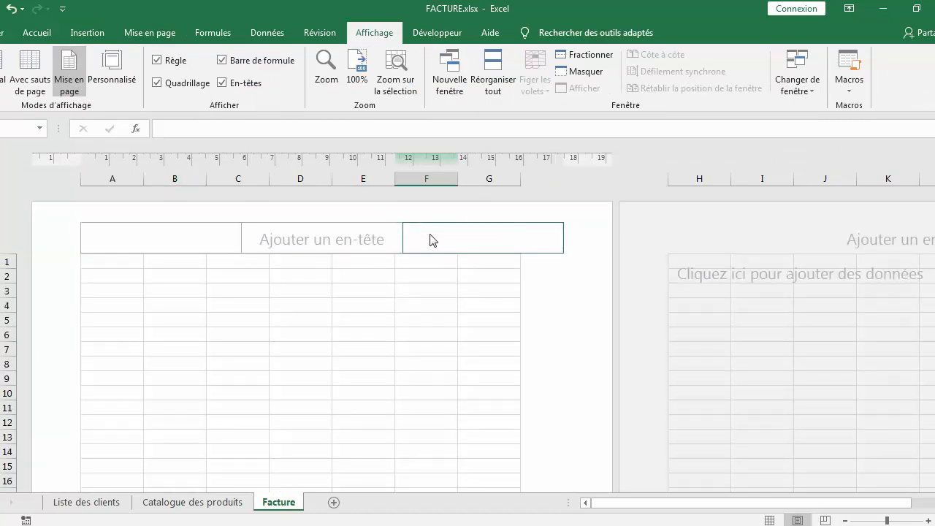
scroll(406, 245, "down", 12)
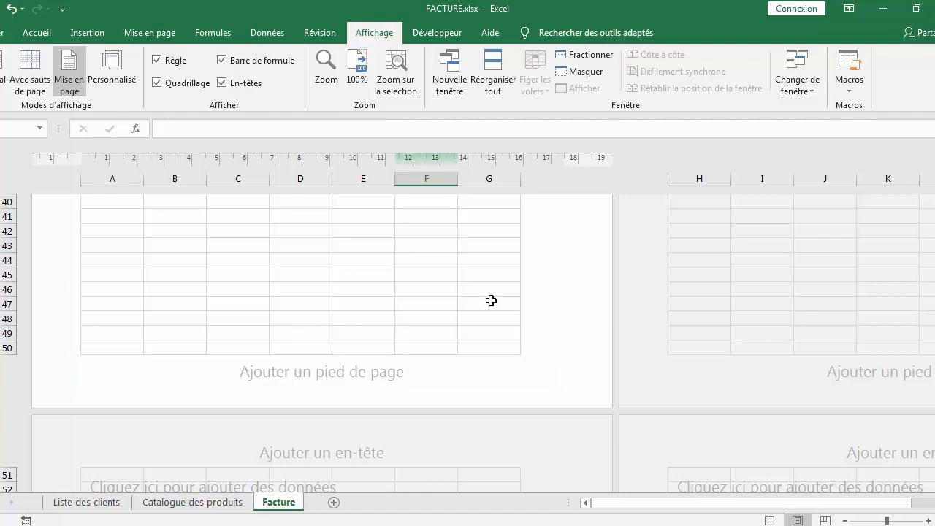
scroll(491, 298, "up", 4)
scroll(492, 297, "up", 5)
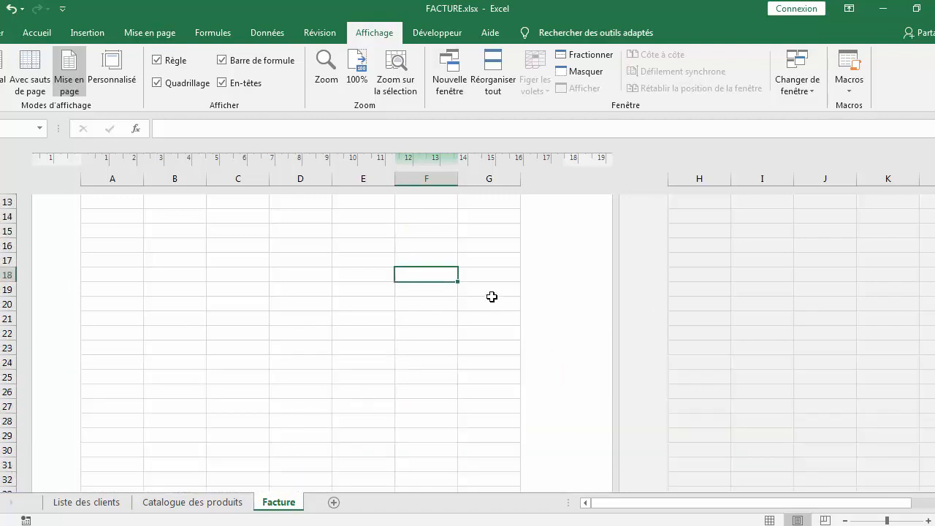
scroll(492, 297, "up", 2)
scroll(394, 273, "up", 3)
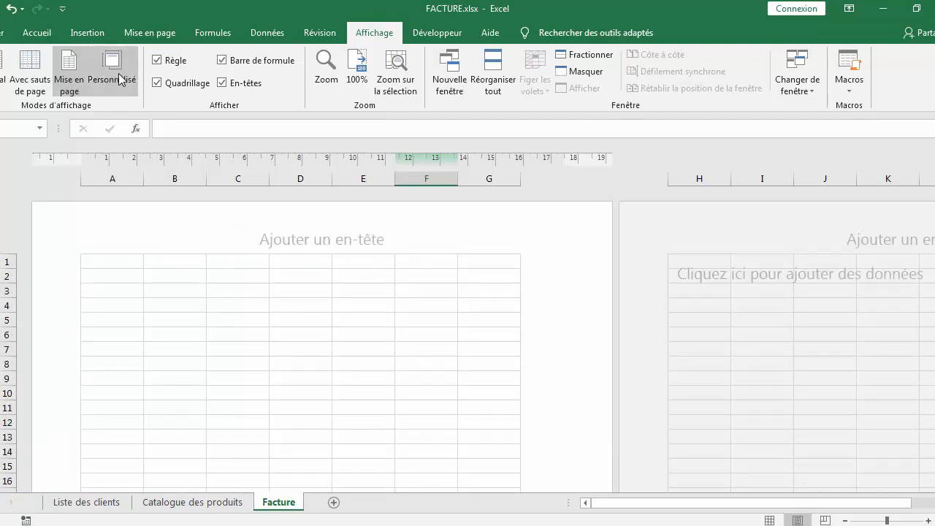
Open the custom margins settings and set the header and footer margins to 0
left_click(150, 32)
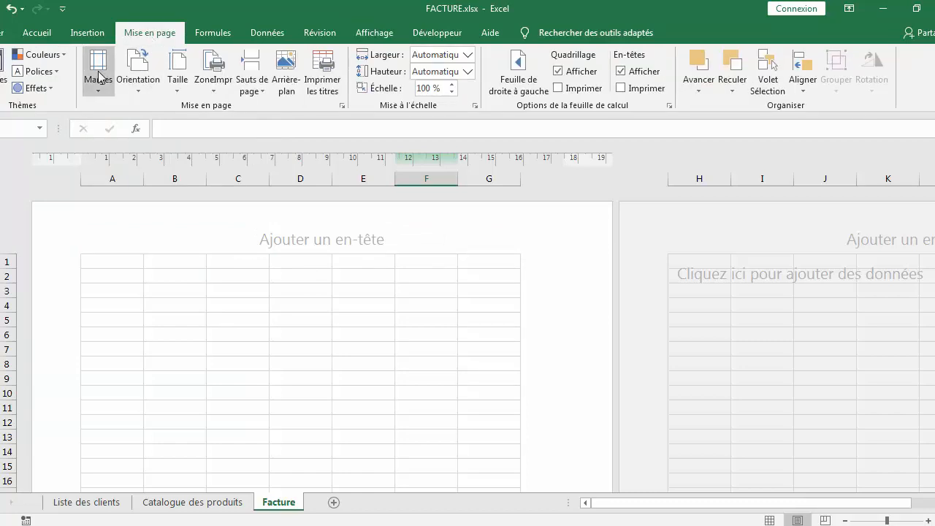
left_click(98, 93)
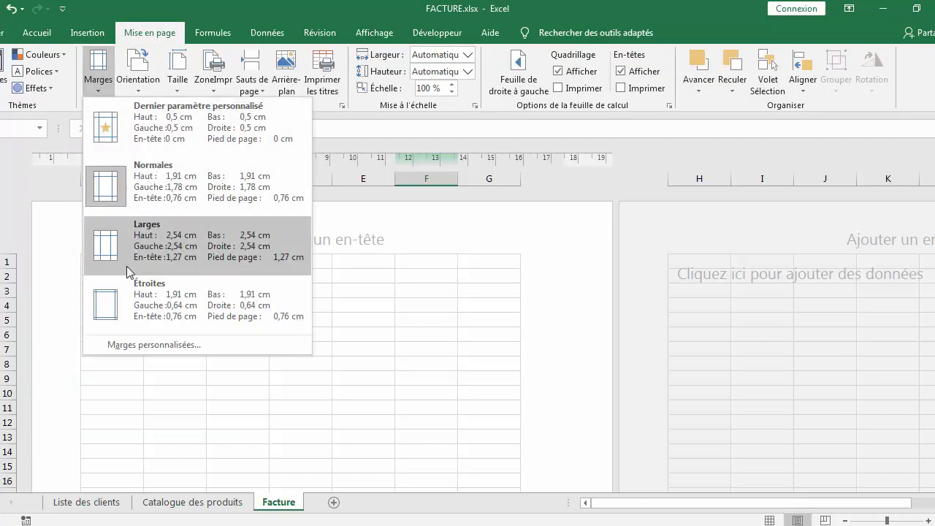
left_click(169, 346)
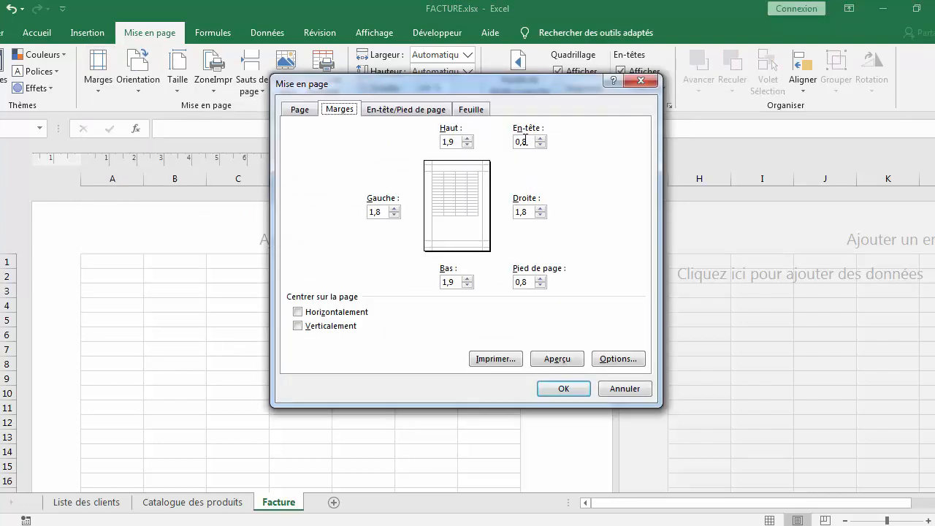
double_click(525, 141)
type("0")
double_click(521, 280)
type("0")
Set the right, top, left and bottom page margins to 0,5 and confirm
double_click(517, 211)
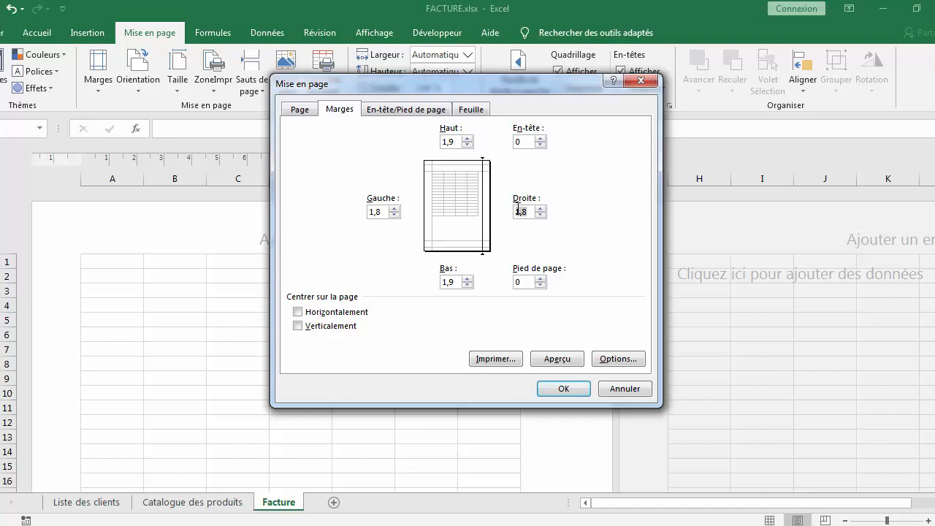
type("0")
double_click(447, 141)
type("0,5")
double_click(373, 215)
type("0,5")
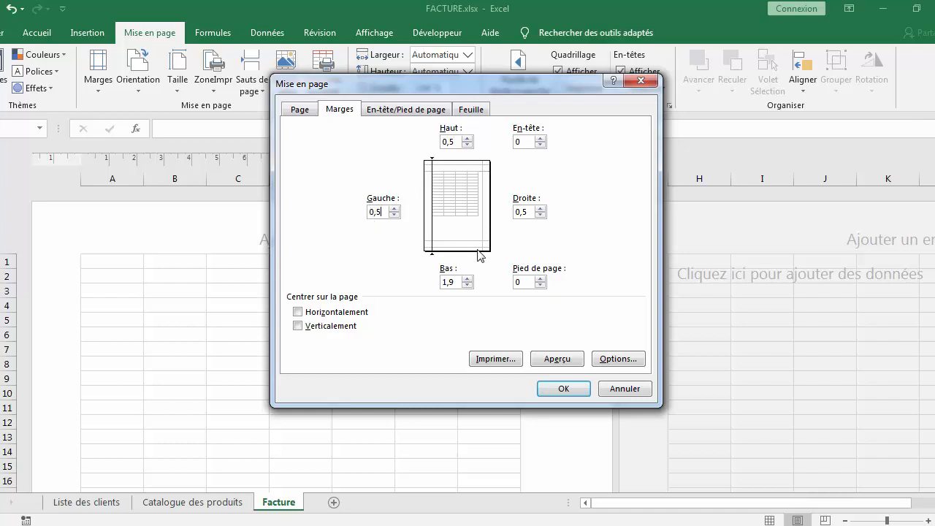
double_click(448, 282)
type("0,5")
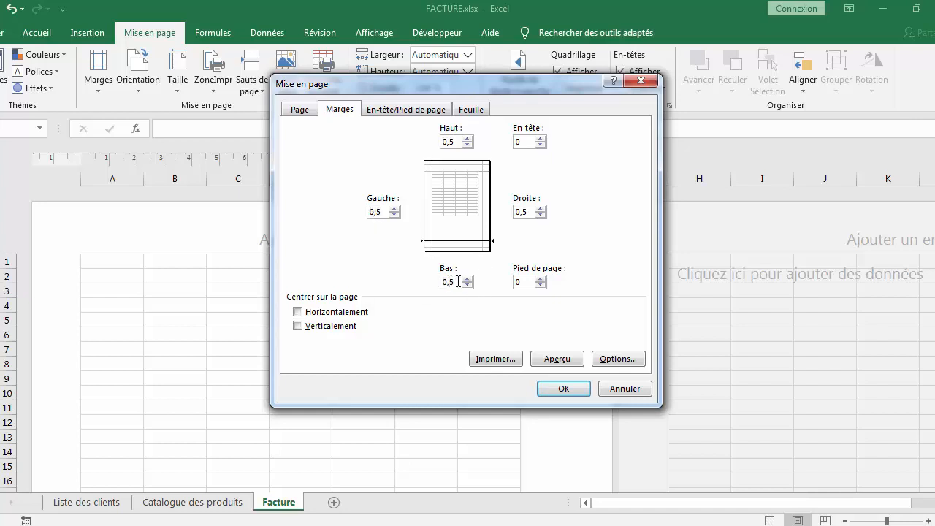
left_click(563, 388)
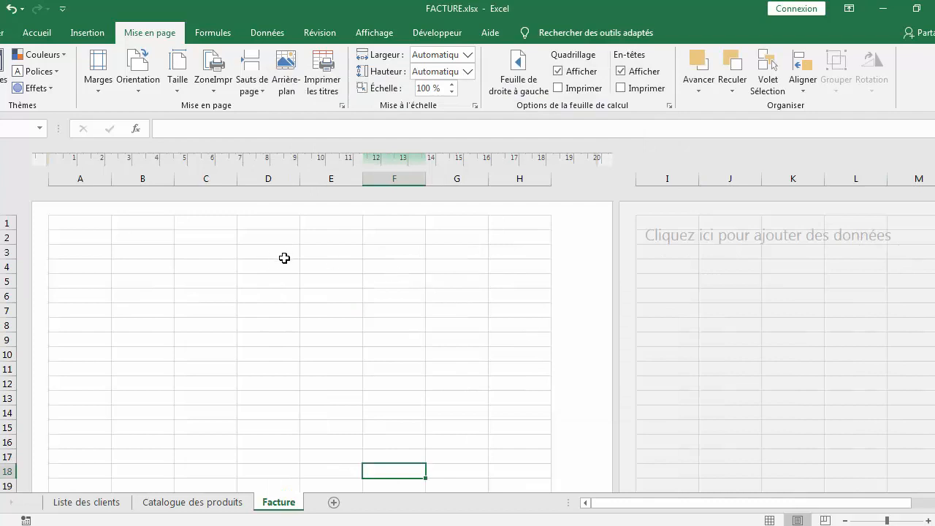
Narrow column A to about 0,69 cm
left_click_drag(110, 178, 64, 173)
right_click(58, 176)
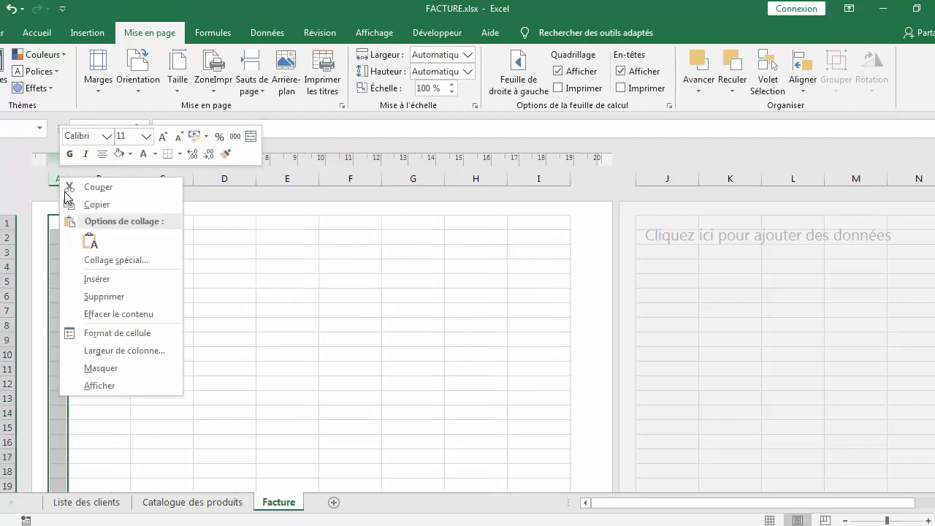
left_click(112, 351)
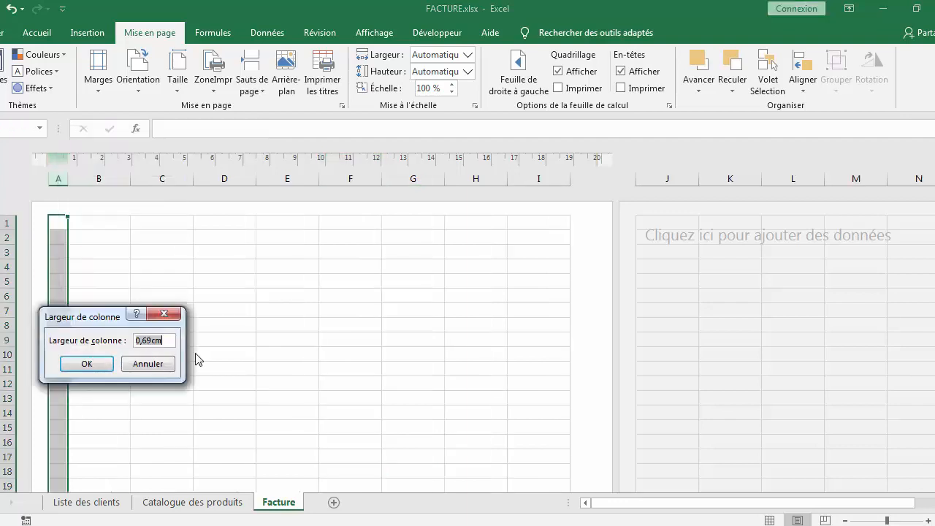
left_click(153, 341)
key("BackSpace")
double_click(151, 340)
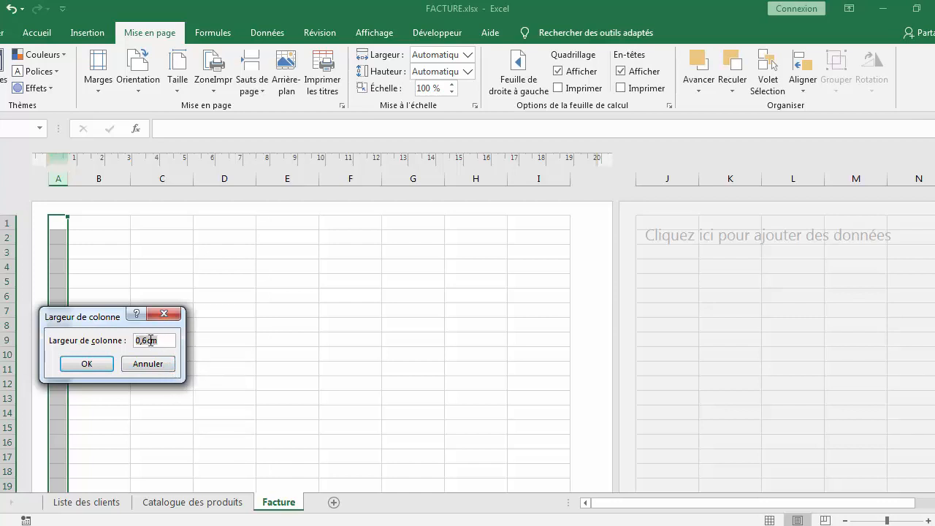
left_click(102, 365)
Set column B's width to 0,6cm
left_click(100, 180)
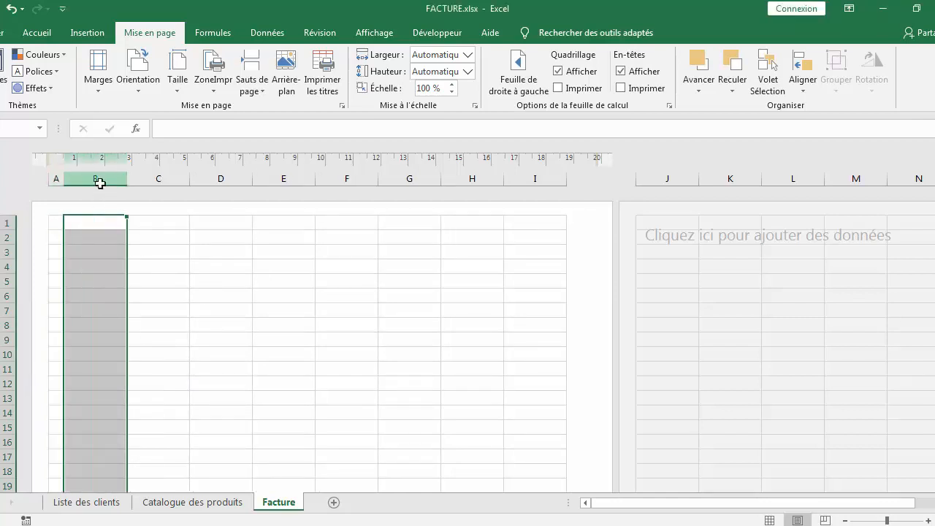
right_click(100, 179)
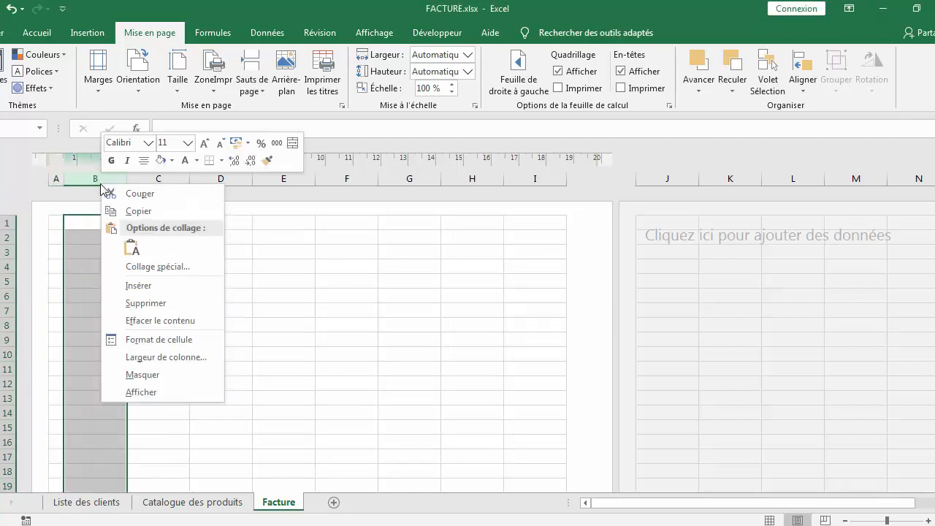
left_click(153, 357)
type("0,6cm")
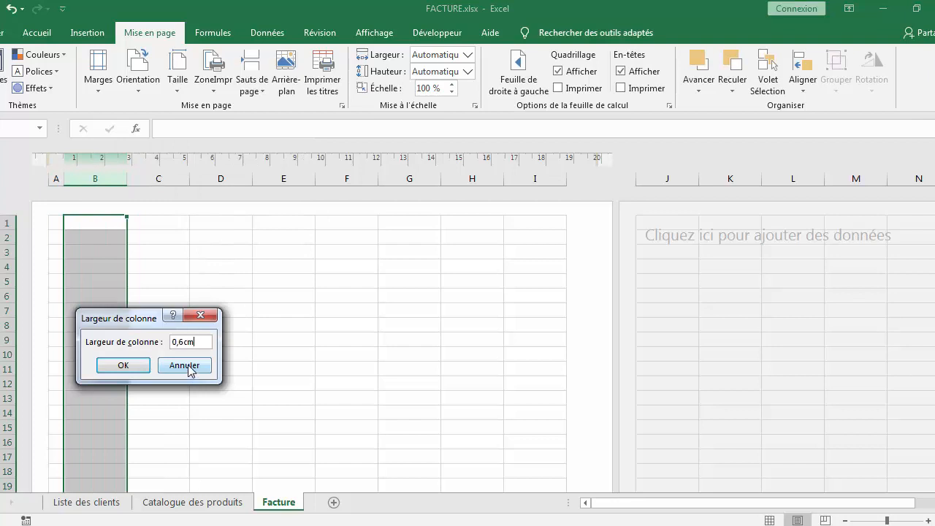
left_click(123, 366)
left_click(212, 376)
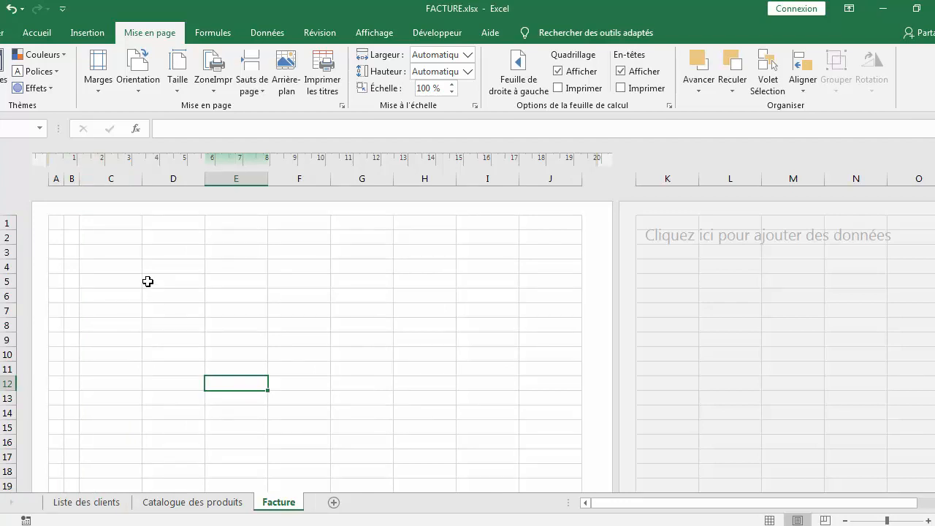
Enter the heading Référence in cell C17
scroll(148, 282, "down", 4)
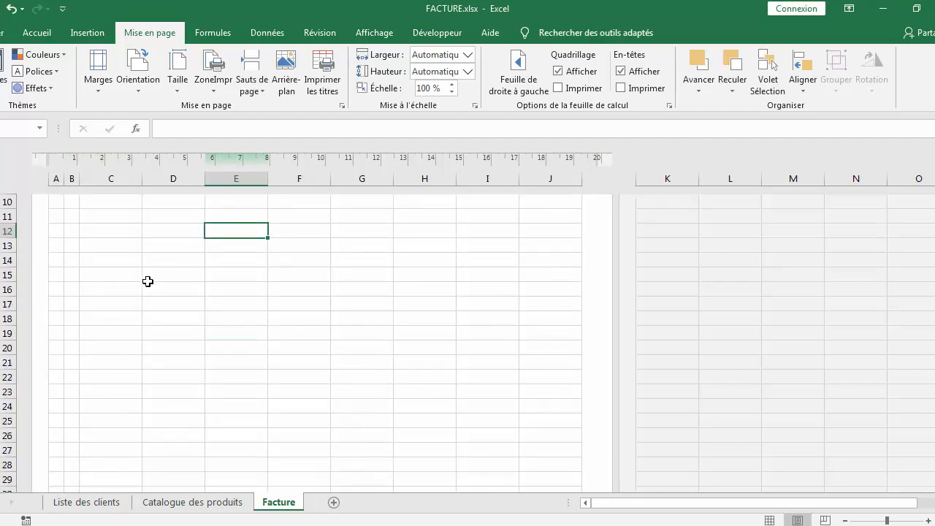
scroll(148, 281, "up", 1)
left_click(121, 305)
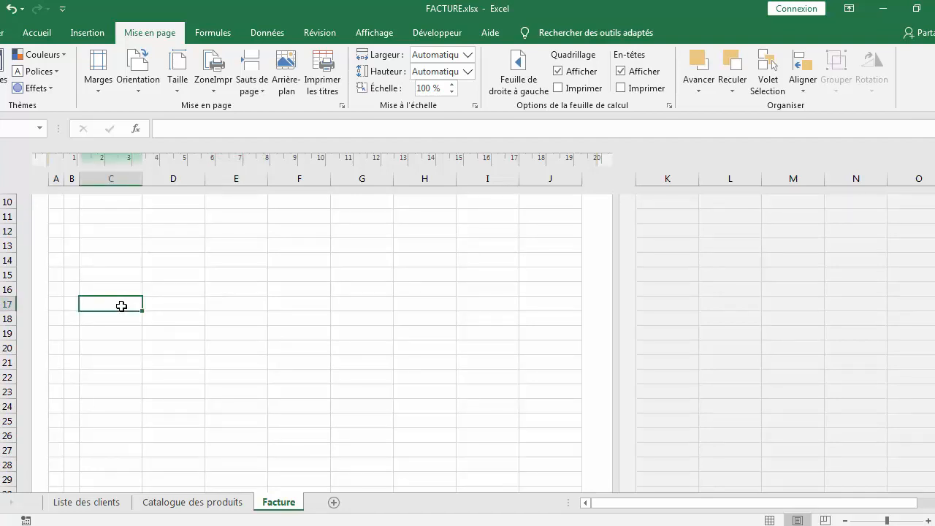
type("Ré")
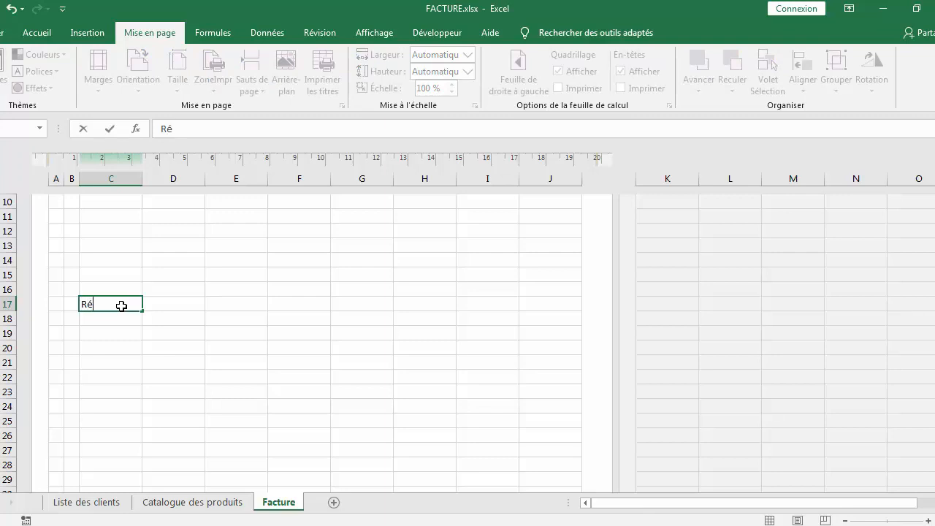
type("férence")
Enter the heading Déscription in cell D17
left_click(176, 304)
type("Déscript")
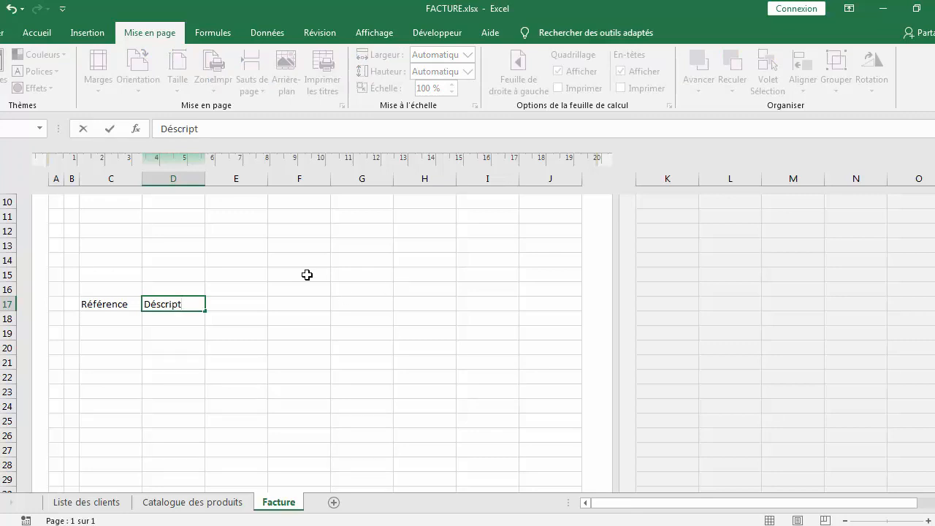
key("BackSpace")
key("BackSpace")
left_click(222, 306)
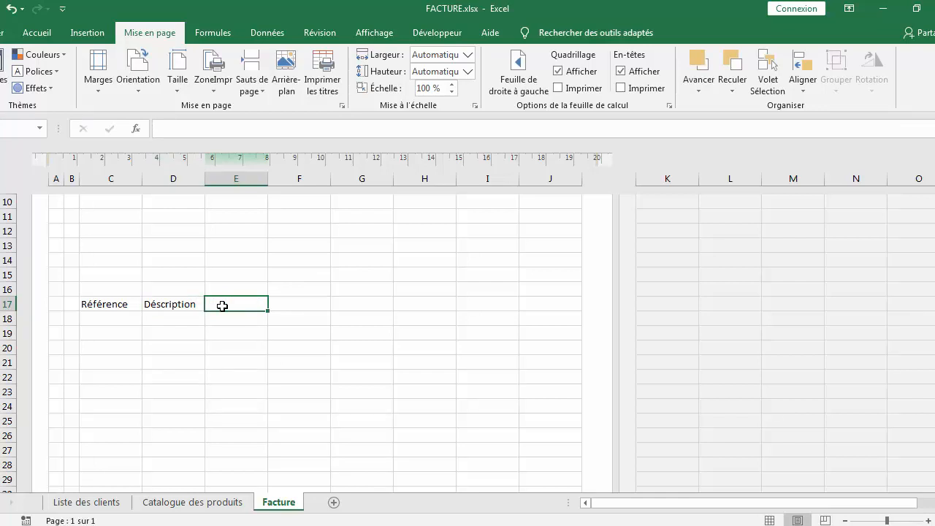
Enter the headings PUHT, Quantité and Montant in cells E17, F17 and G17
type("PUHT")
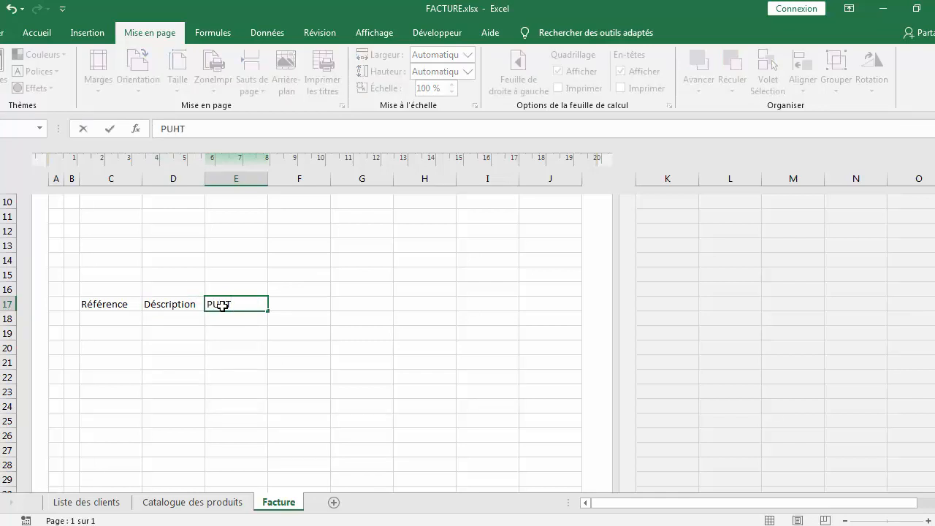
left_click(315, 309)
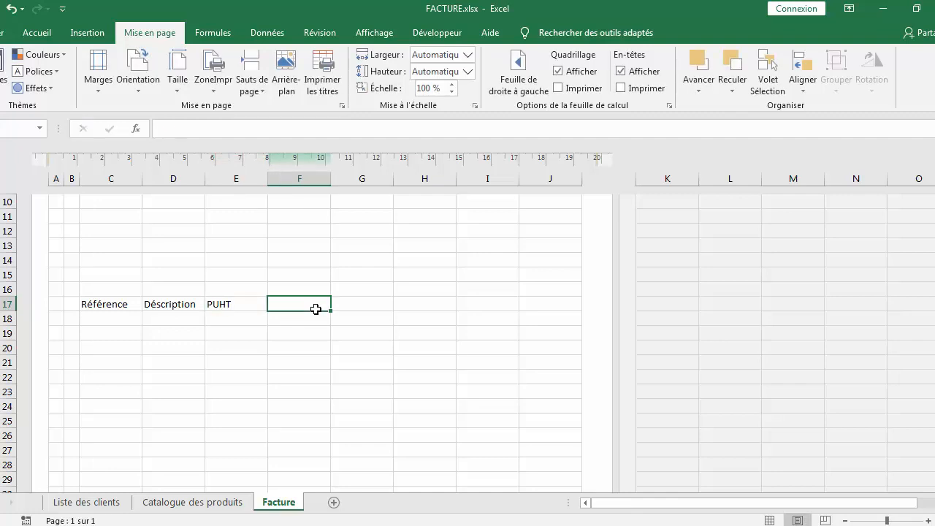
type("Quantité")
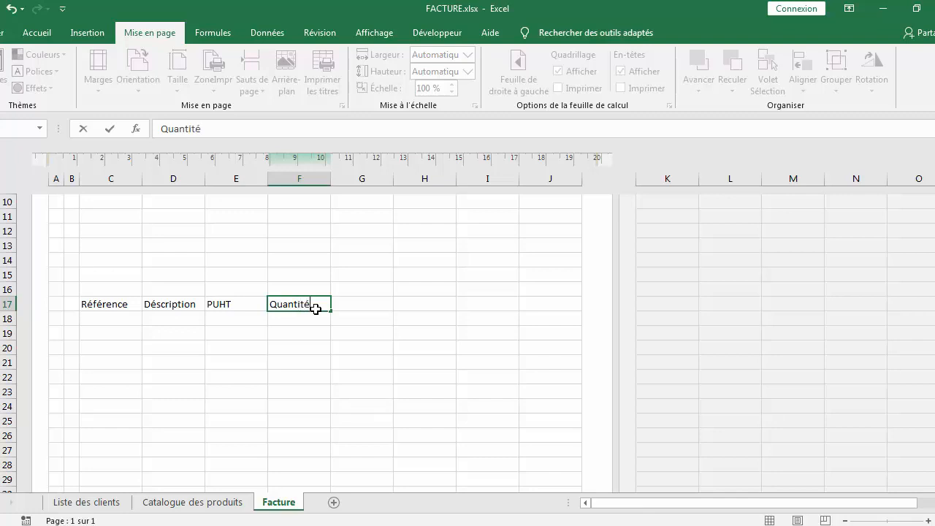
left_click(371, 302)
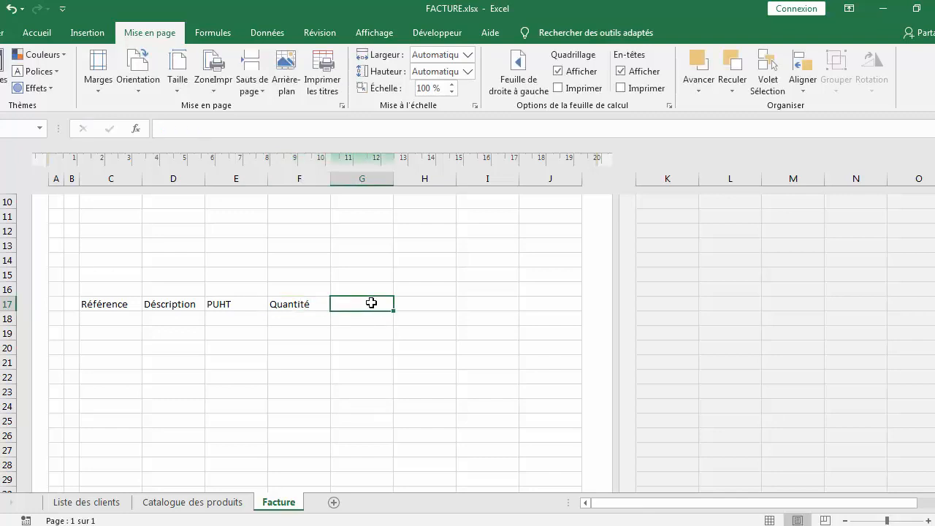
type("Montant")
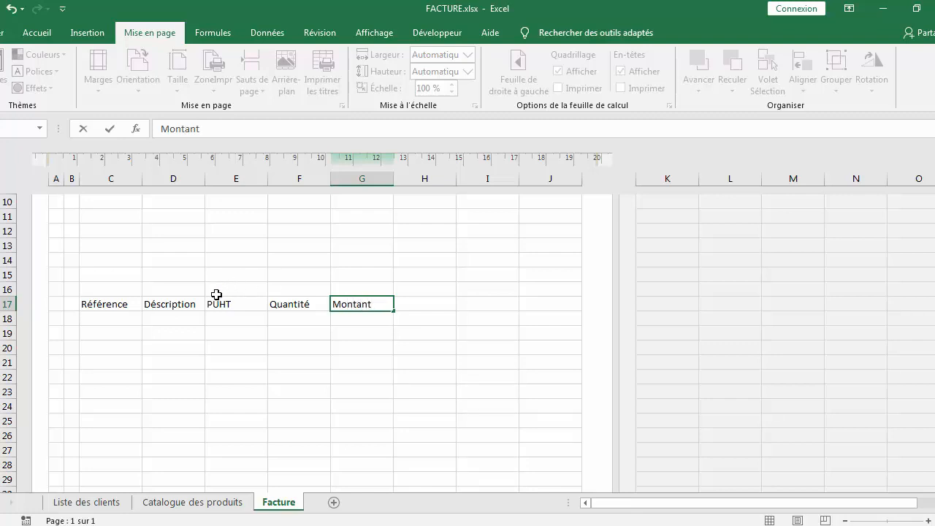
Give the header row C17:G17 outline and inside borders and a grey background fill
left_click_drag(98, 304, 336, 304)
right_click(338, 305)
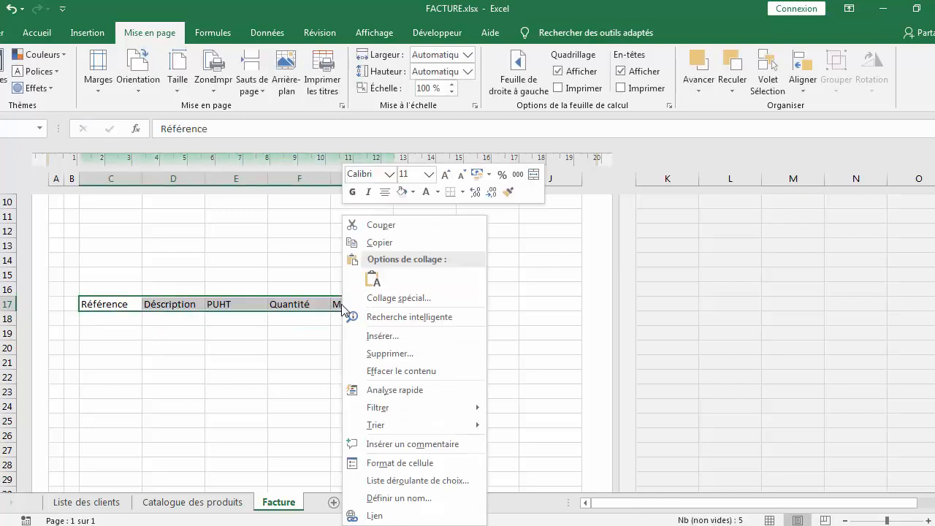
left_click(374, 463)
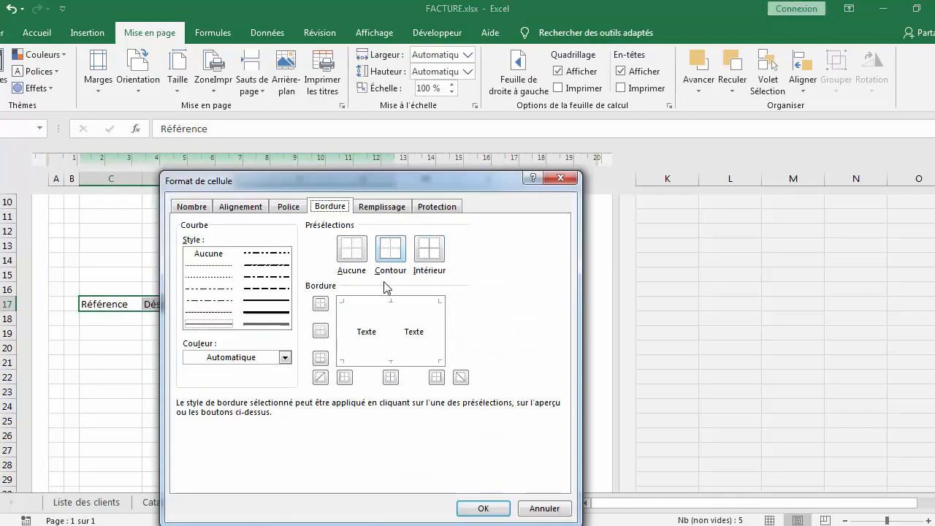
left_click(390, 256)
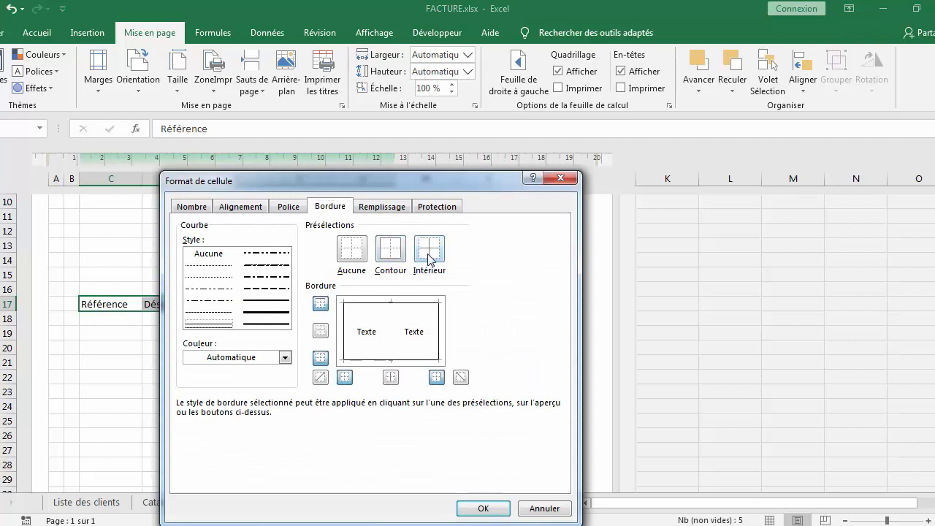
left_click(429, 257)
left_click(383, 212)
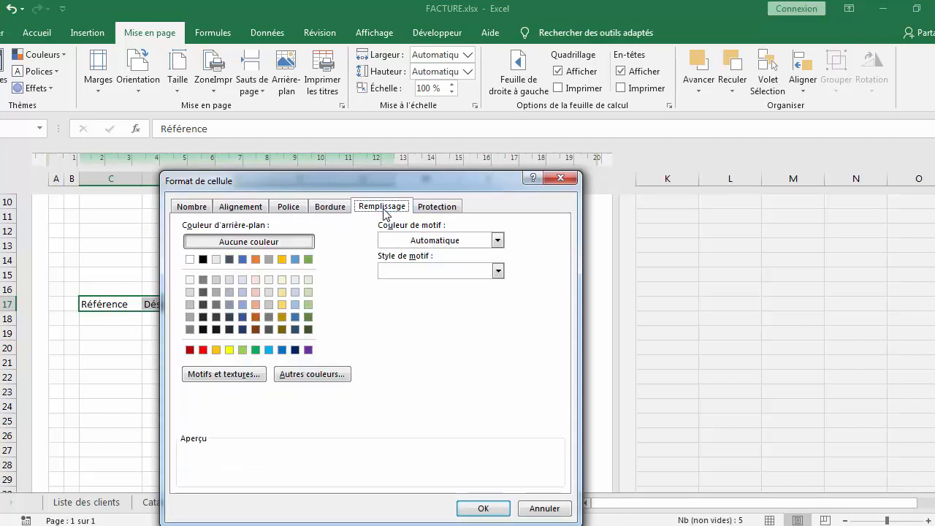
left_click(189, 292)
left_click(476, 507)
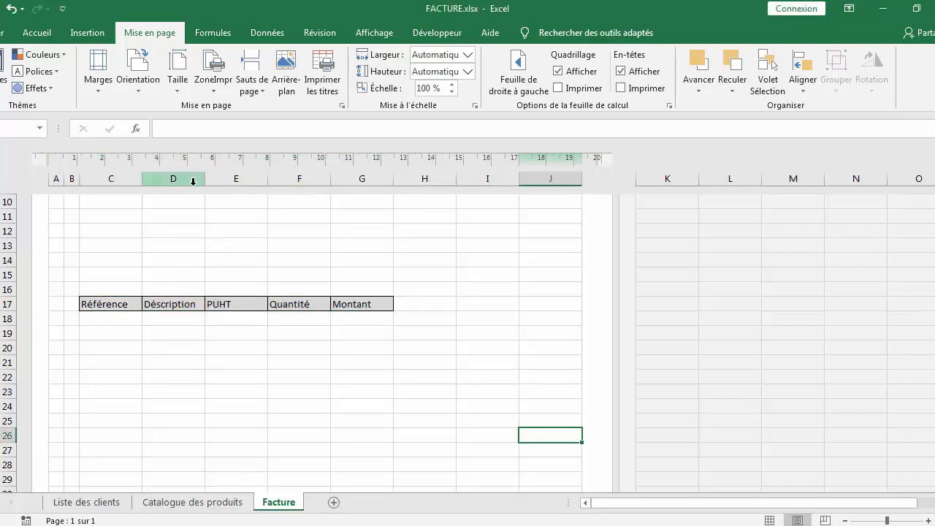
Widen column D and set column H's width to 0,6cm
left_click_drag(205, 183, 312, 183)
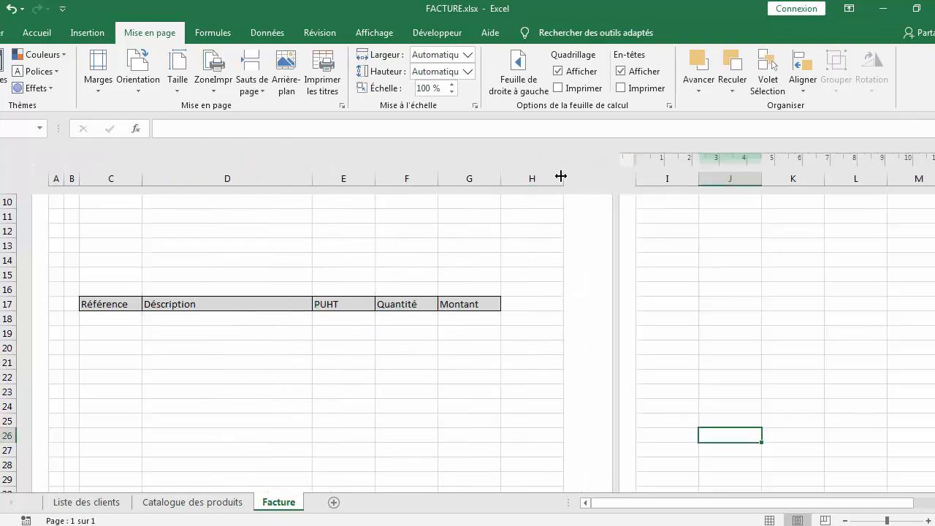
left_click(532, 177)
right_click(532, 177)
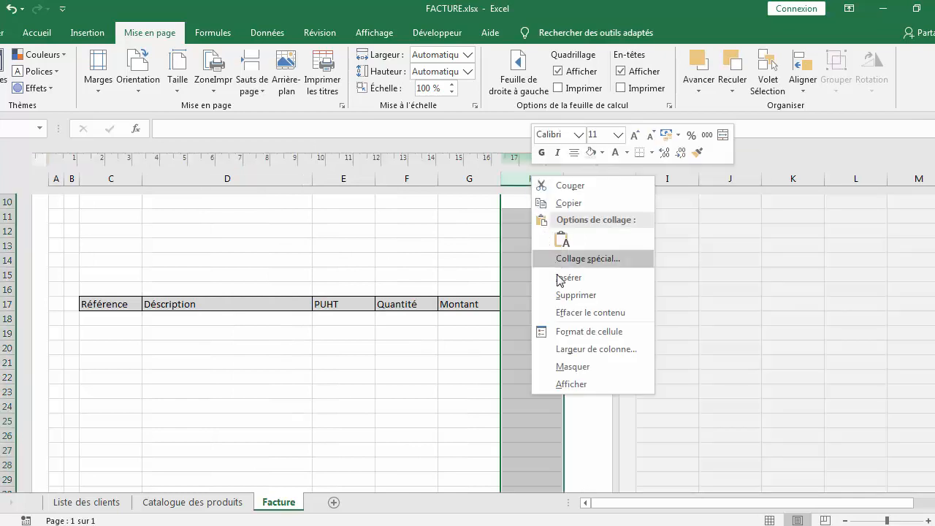
left_click(575, 349)
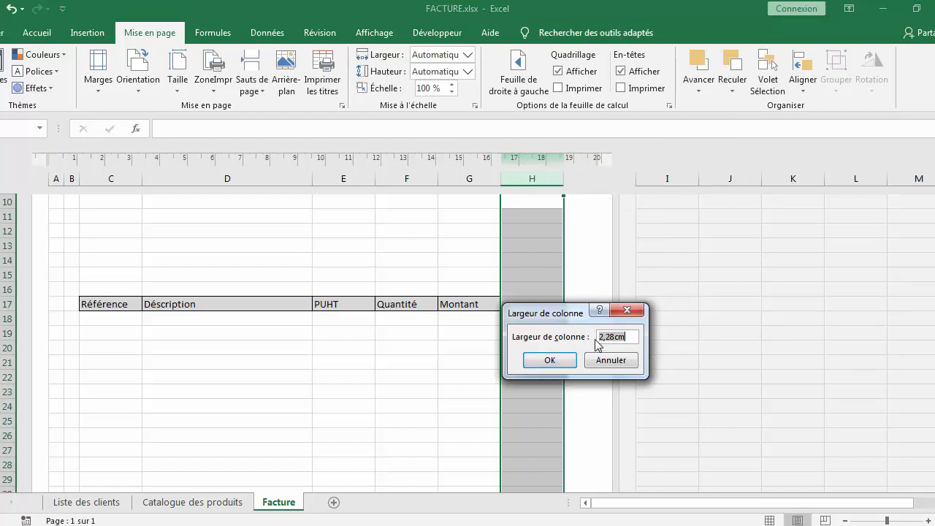
type("0,6cm")
left_click(550, 360)
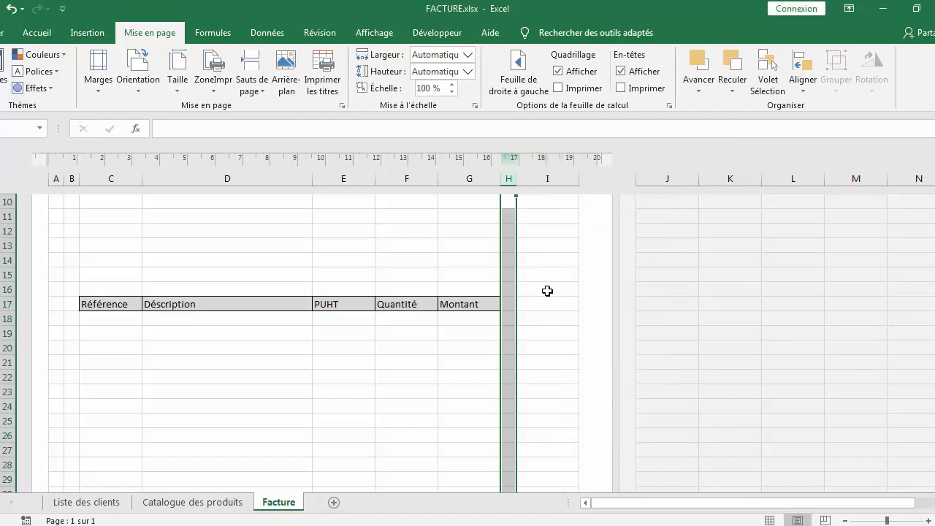
Set column I's width to 0,6cm
left_click(551, 177)
right_click(549, 179)
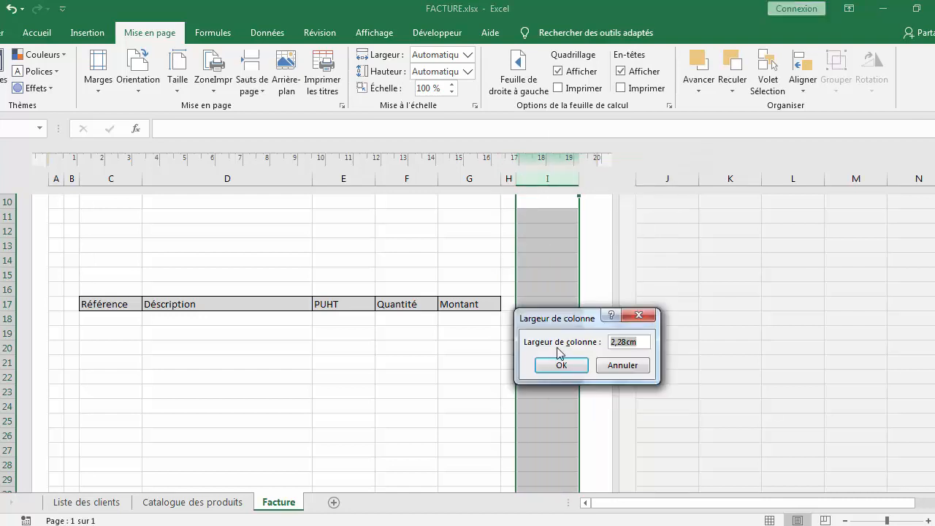
type("0,6cm")
key("Return")
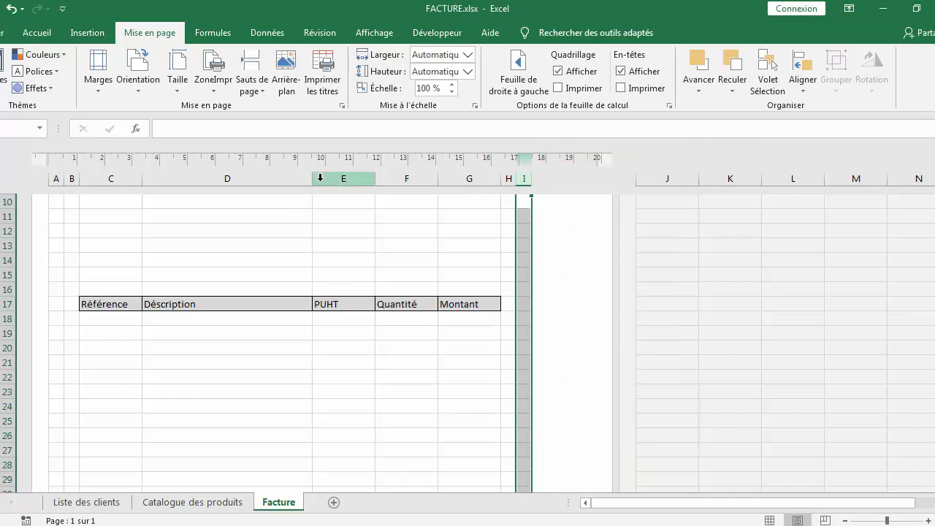
Widen columns D and G slightly
left_click_drag(313, 178, 358, 181)
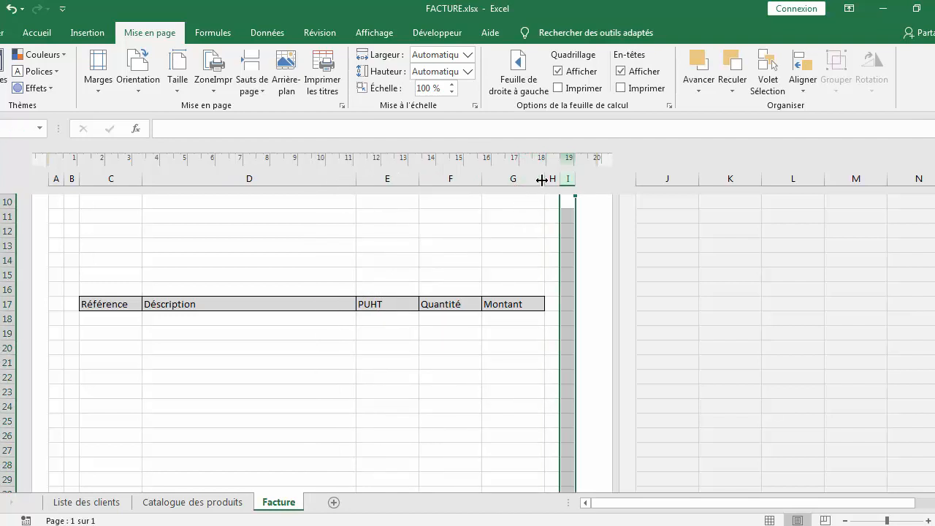
left_click_drag(544, 179, 556, 180)
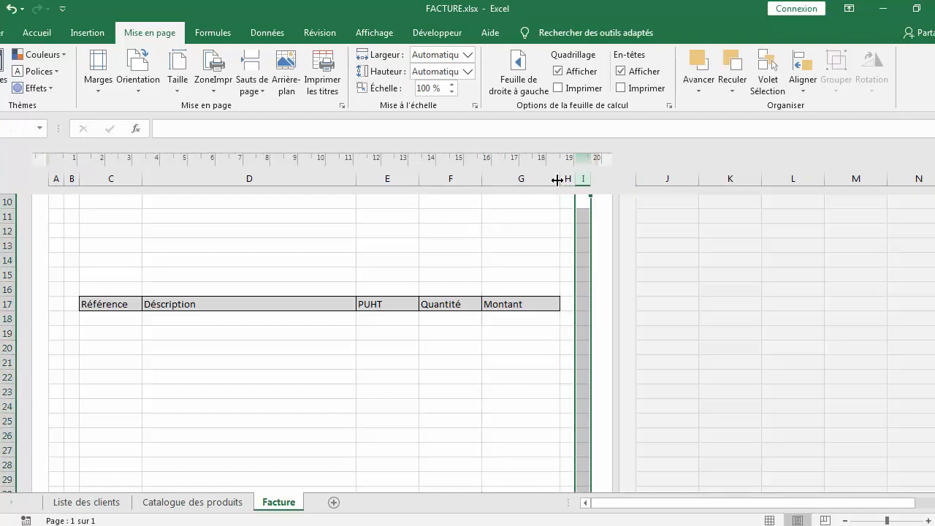
left_click(515, 393)
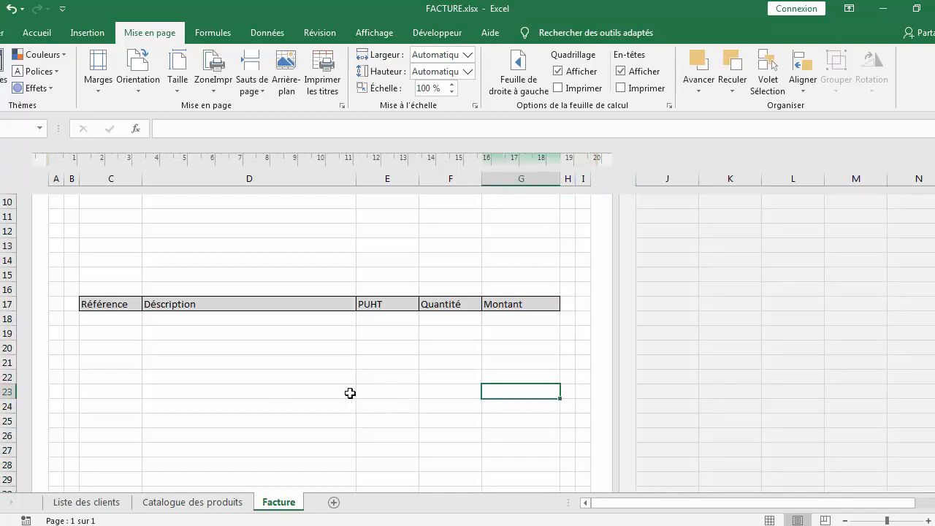
Enter the label DATE : in cell C3
scroll(291, 356, "up", 3)
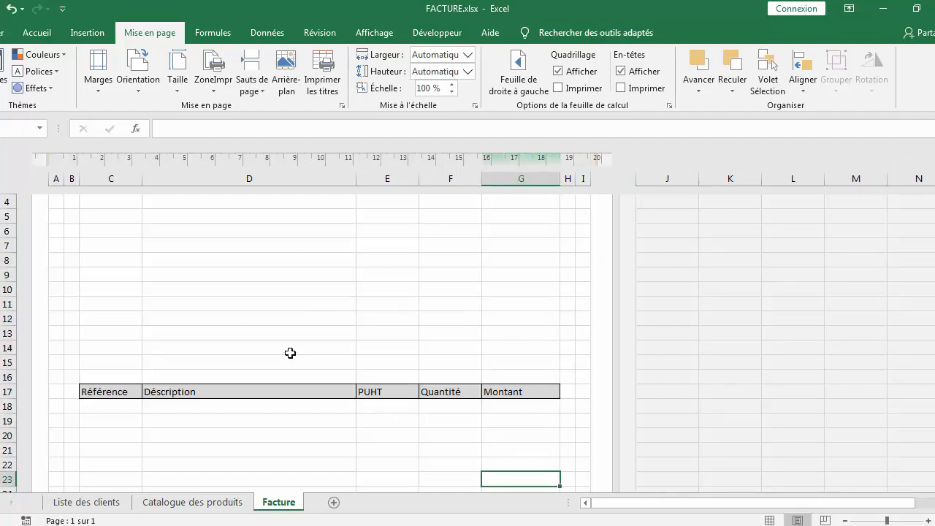
left_click(118, 252)
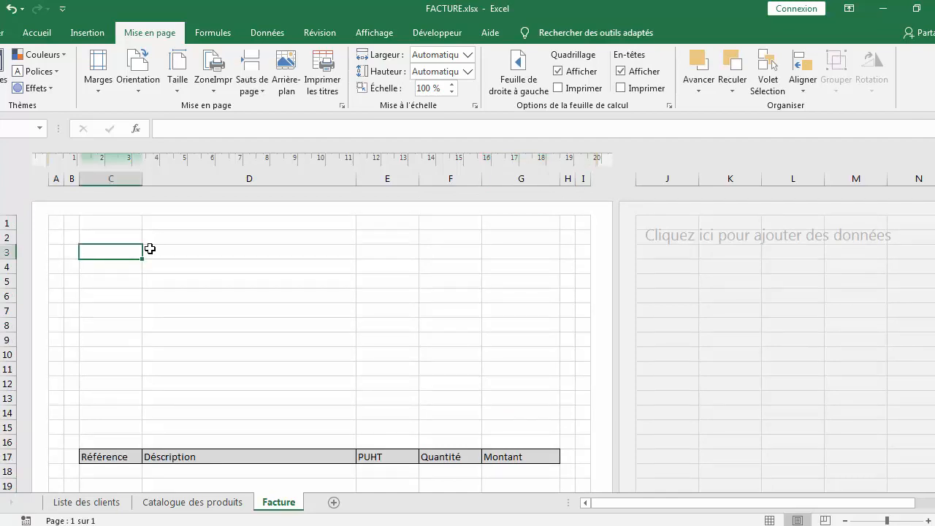
type("DATE :")
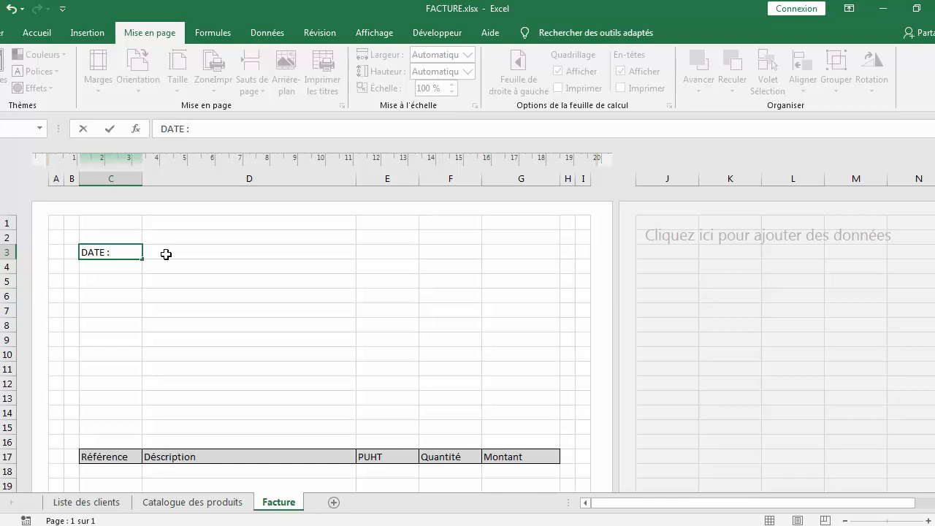
left_click(180, 253)
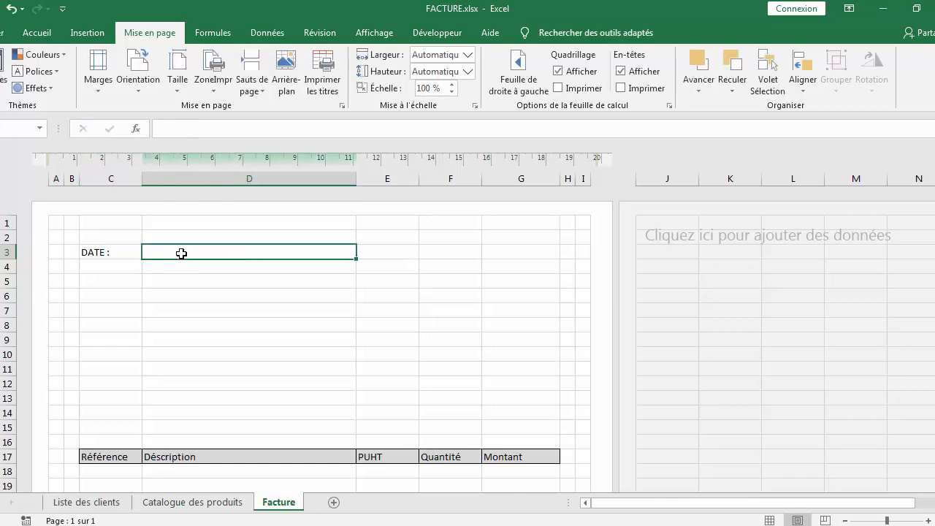
Enter the formula =AUJOURDHUI() in cell D3
type("+")
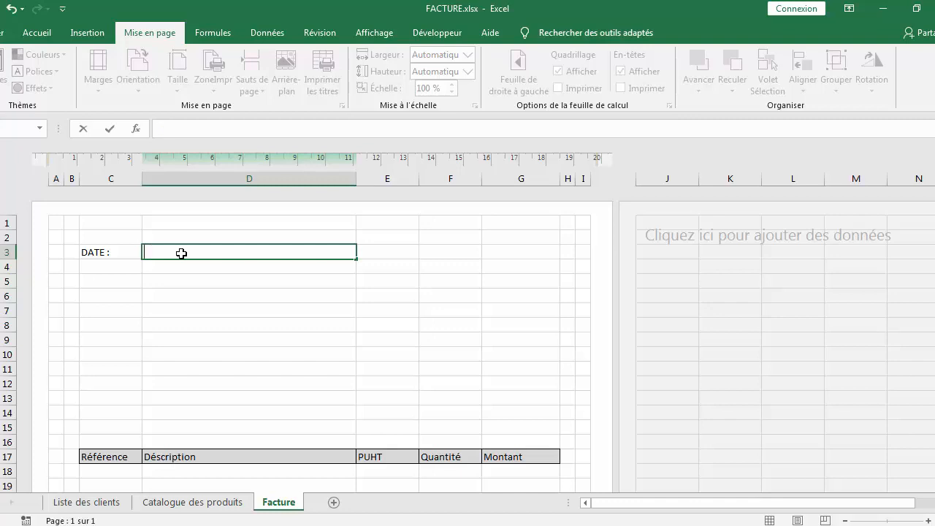
type("au")
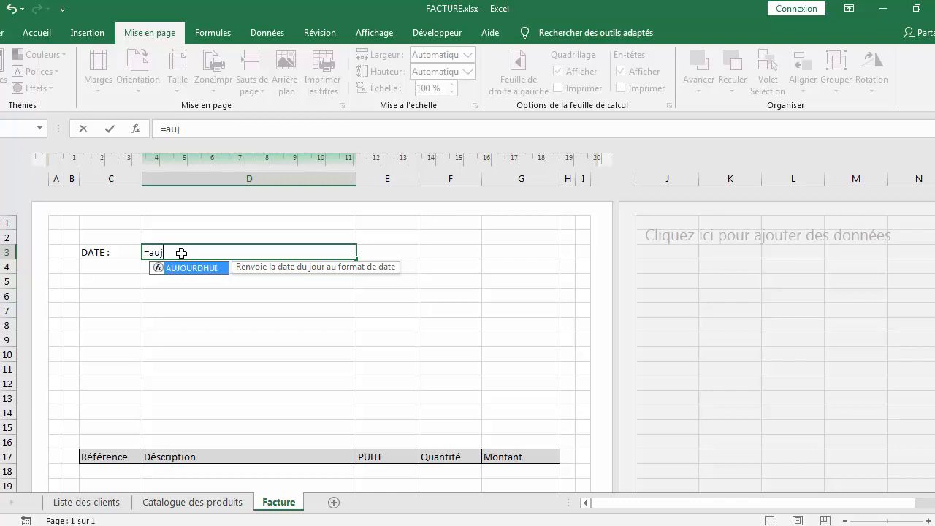
type("j")
double_click(180, 267)
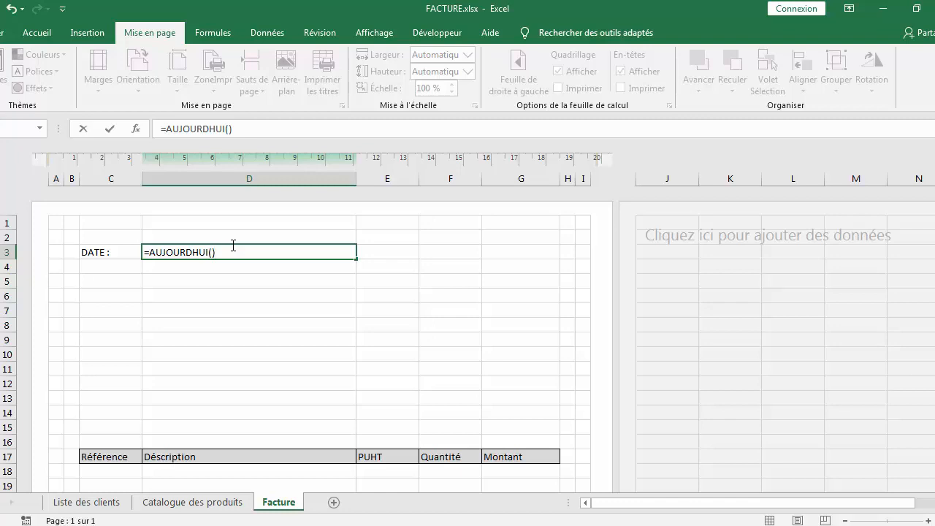
key("Return")
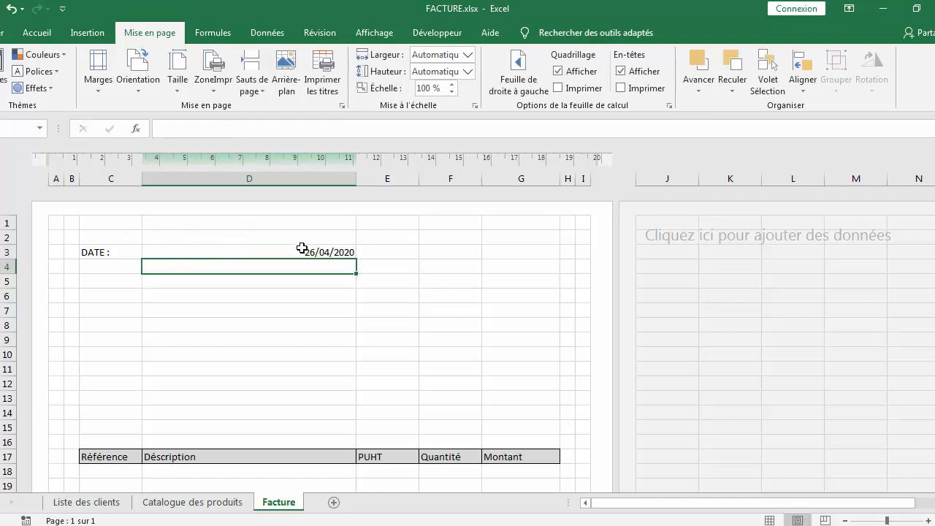
Set the font of cells C3:D3 to Arial, size 12
left_click_drag(105, 252, 202, 251)
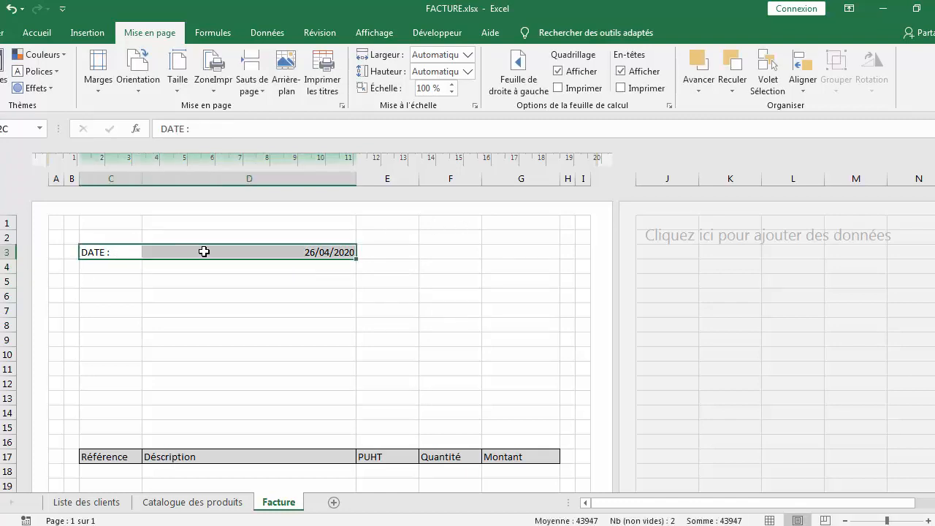
right_click(255, 251)
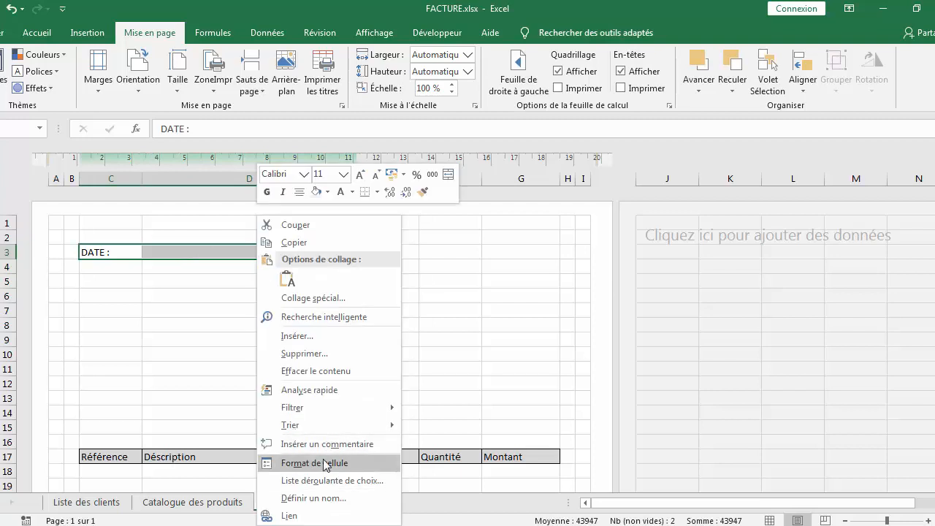
left_click(38, 32)
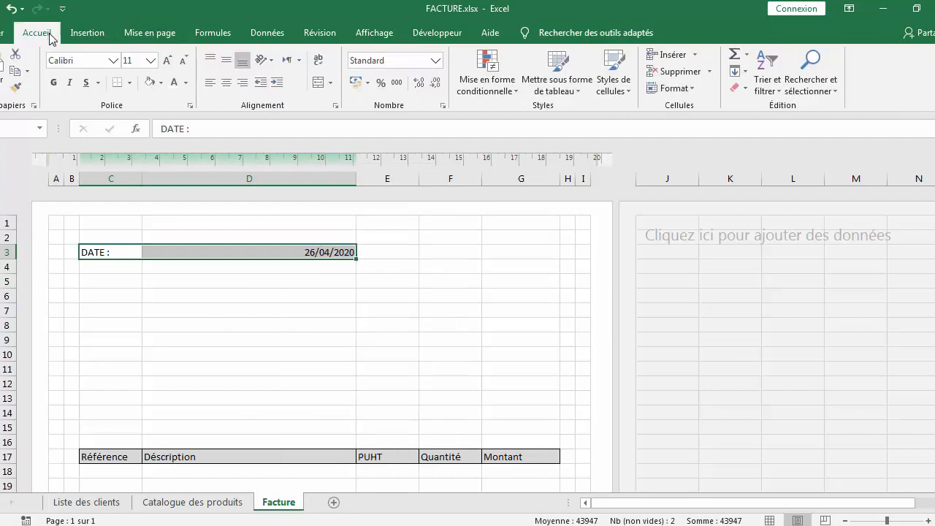
left_click(114, 60)
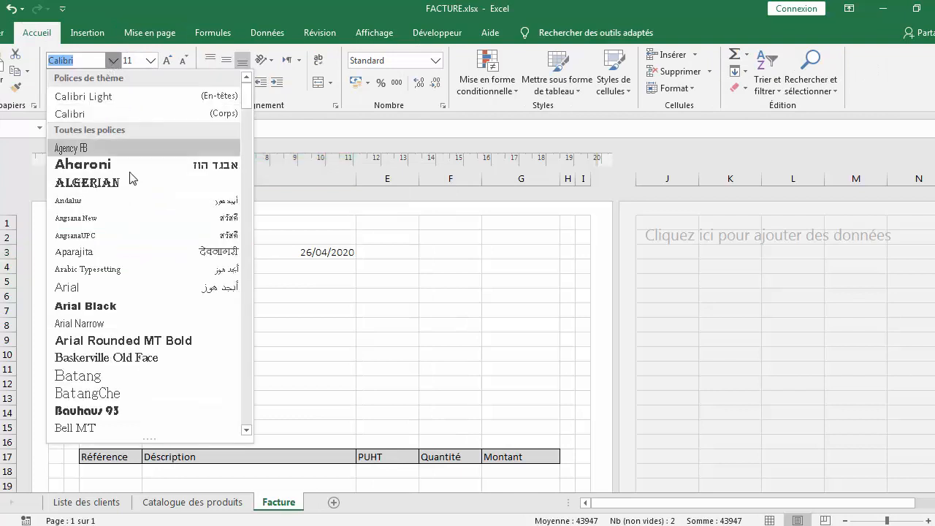
left_click(164, 290)
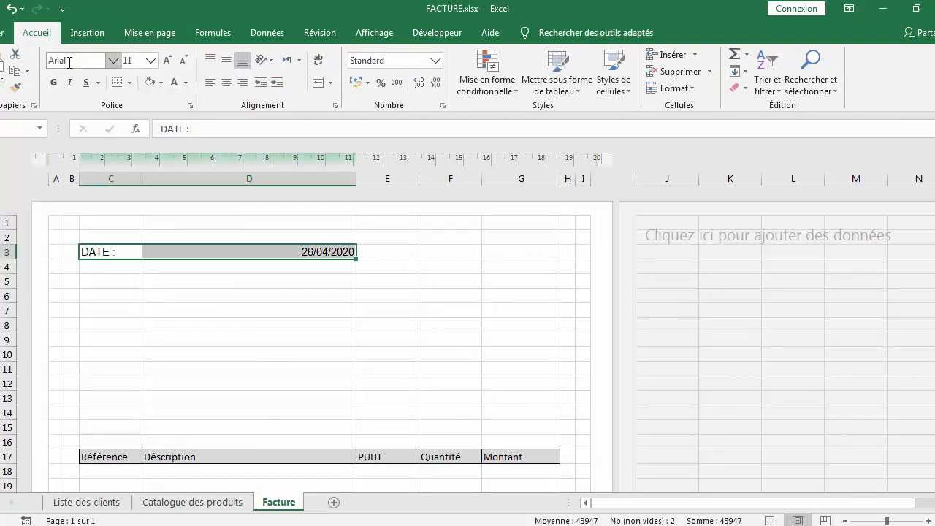
left_click(150, 60)
left_click(139, 133)
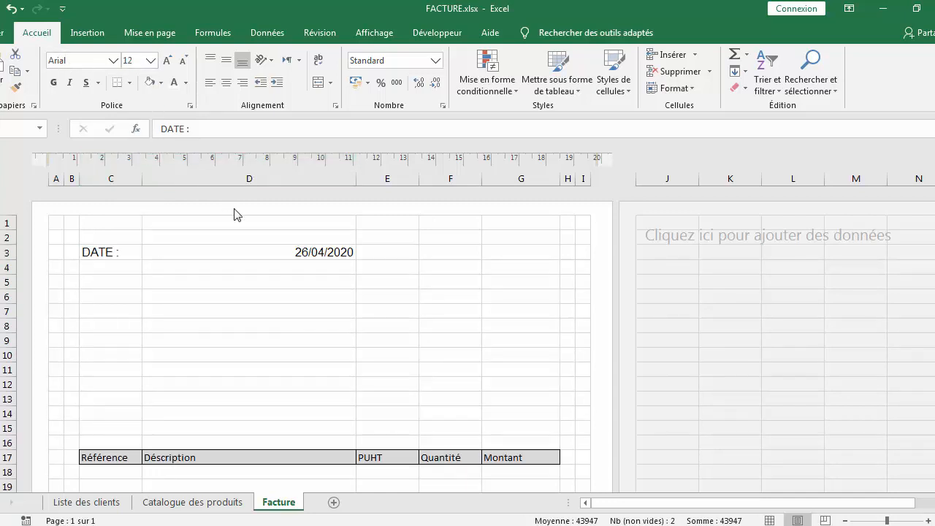
Make the date in D3 bold and left-aligned
left_click(285, 252)
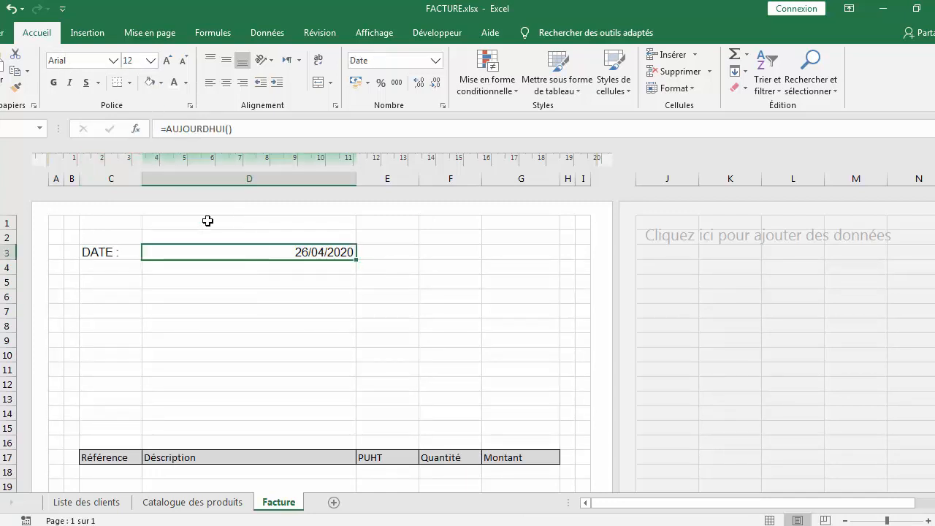
left_click(53, 82)
left_click(210, 83)
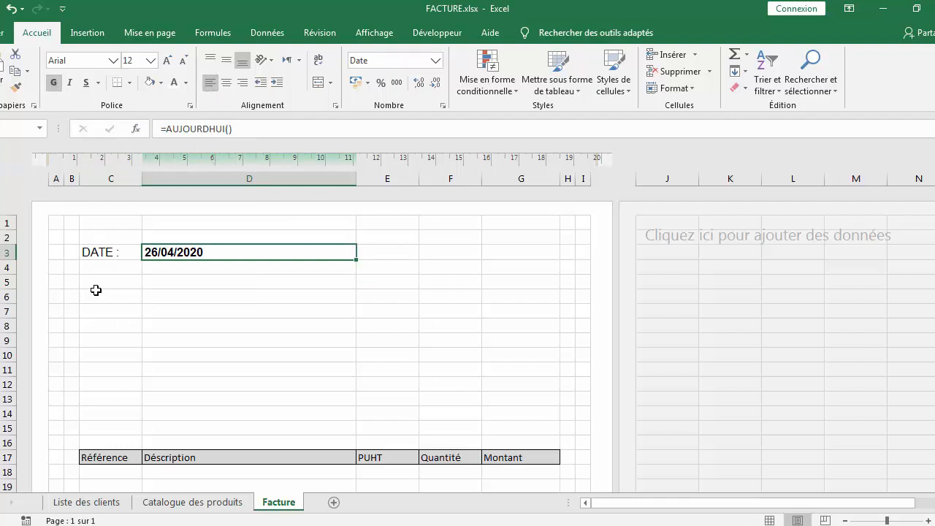
Right-align the DATE : label in cell C3
left_click(100, 253)
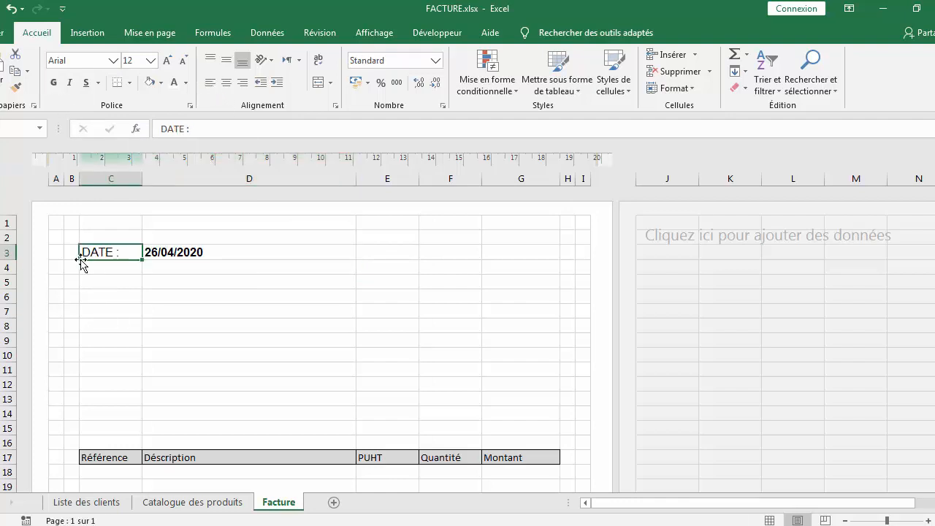
left_click(56, 82)
left_click(55, 83)
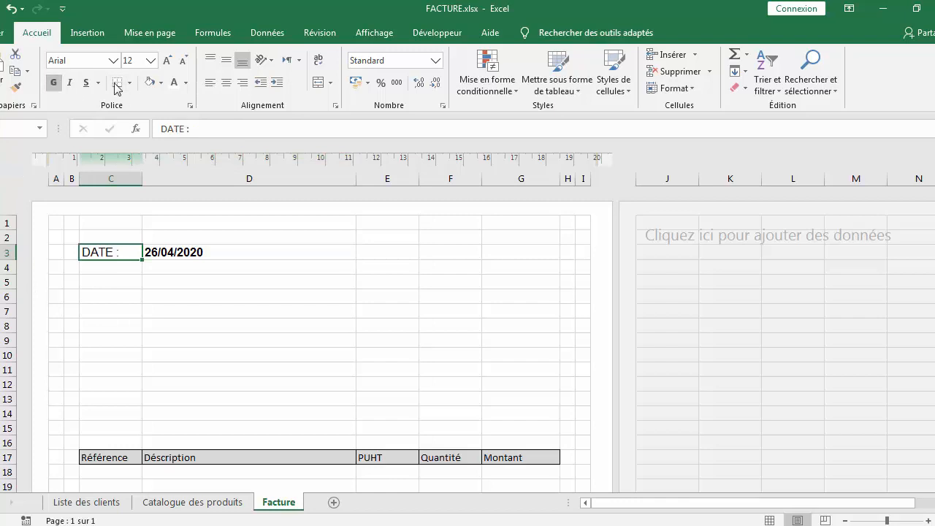
left_click(242, 83)
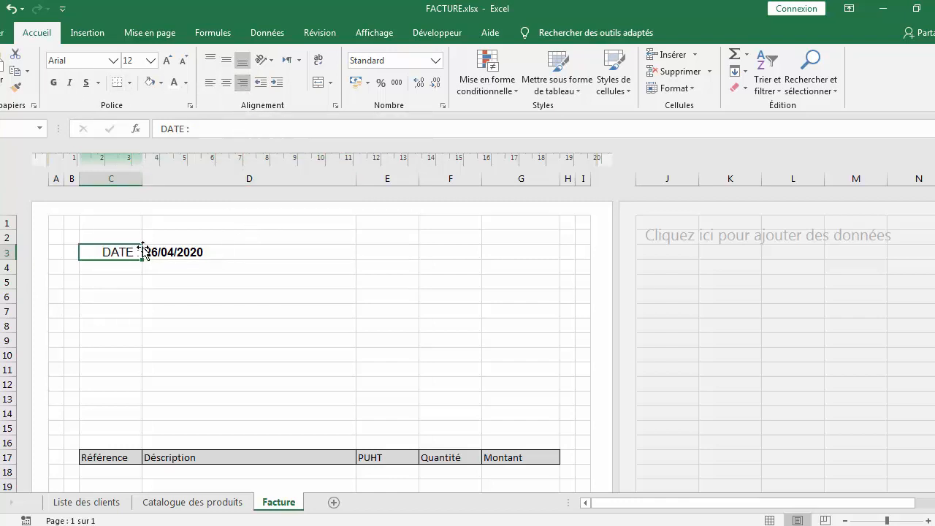
left_click(258, 260)
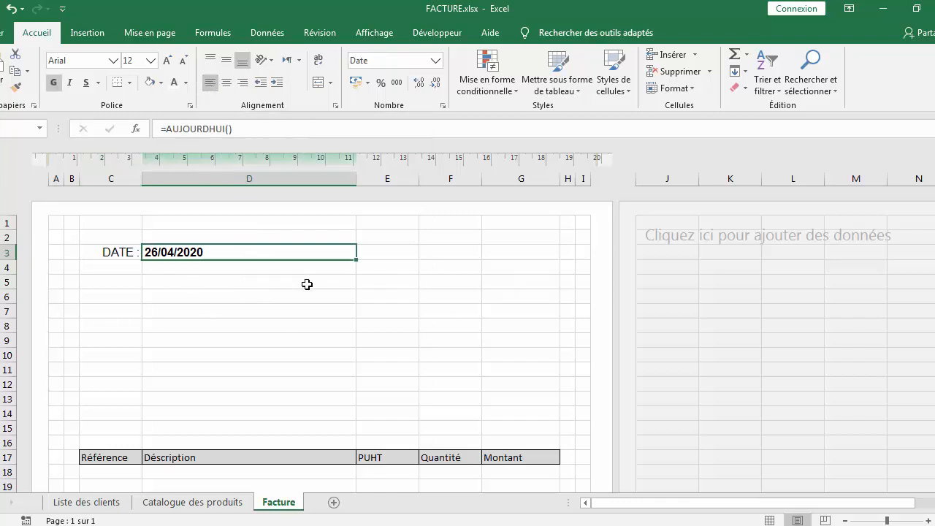
Merge cells E4:F5 into one cell
left_click_drag(402, 269, 432, 283)
right_click(417, 271)
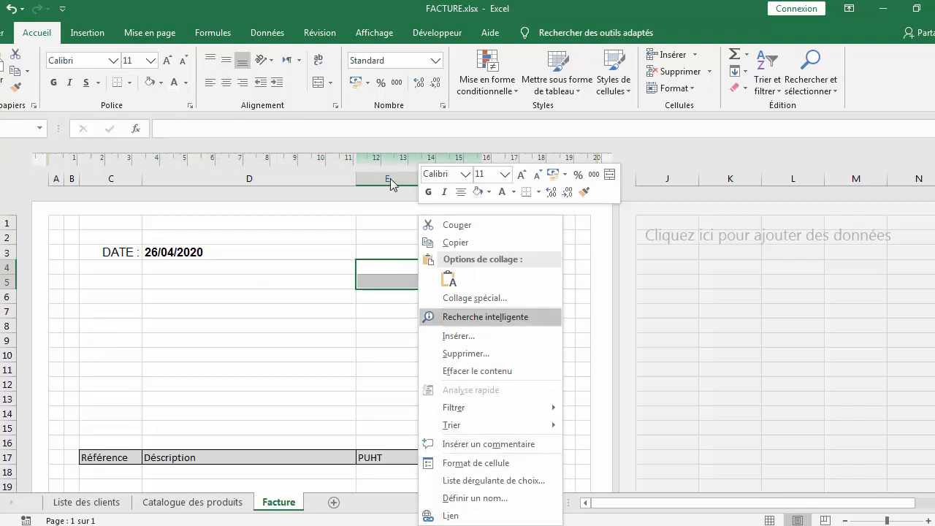
left_click(332, 83)
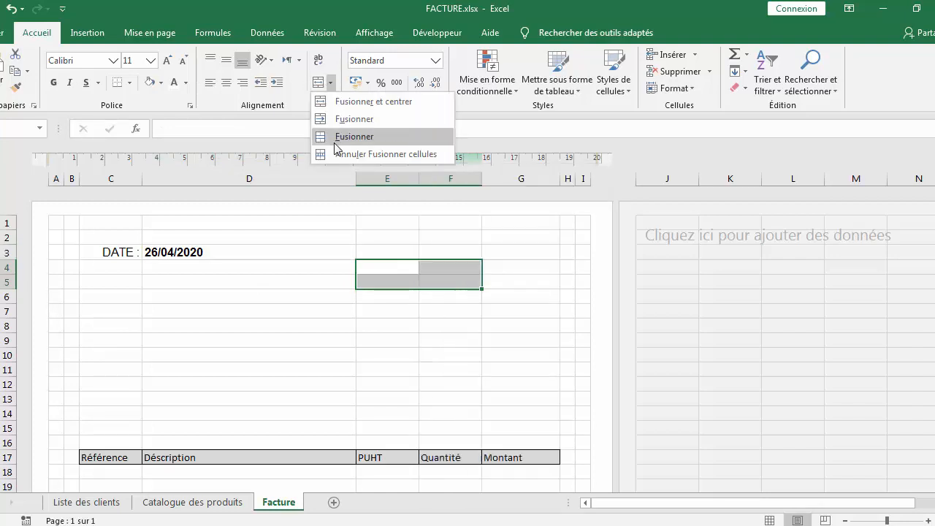
left_click(354, 136)
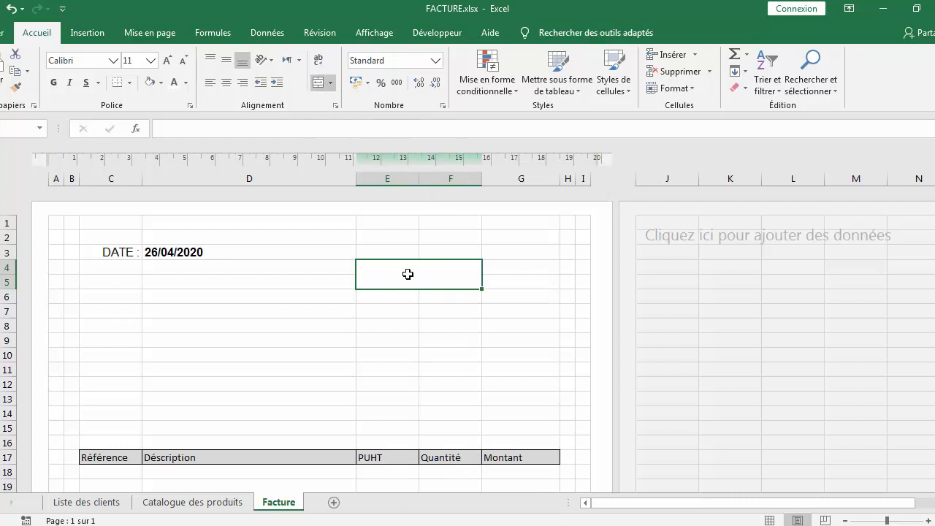
Enter the label FACTURE N° in the merged cell E4:F5
double_click(409, 274)
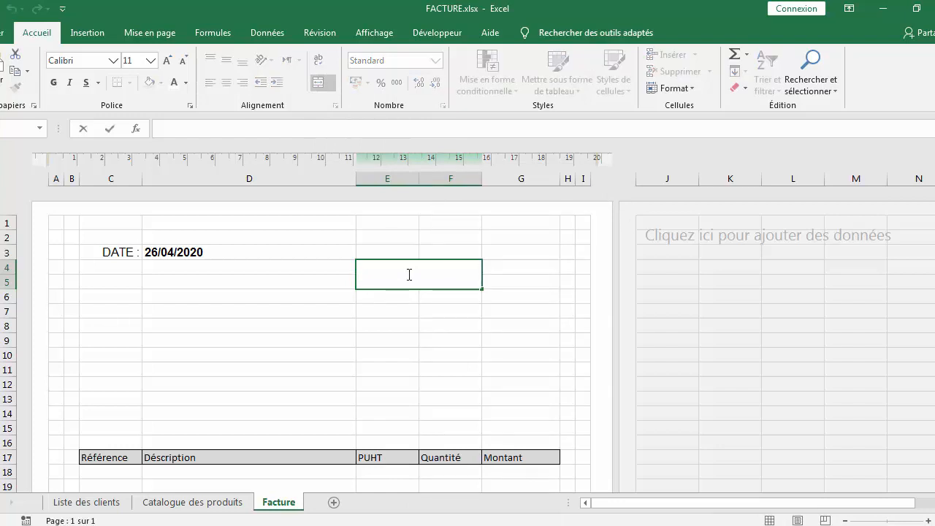
type("FACTURE N°")
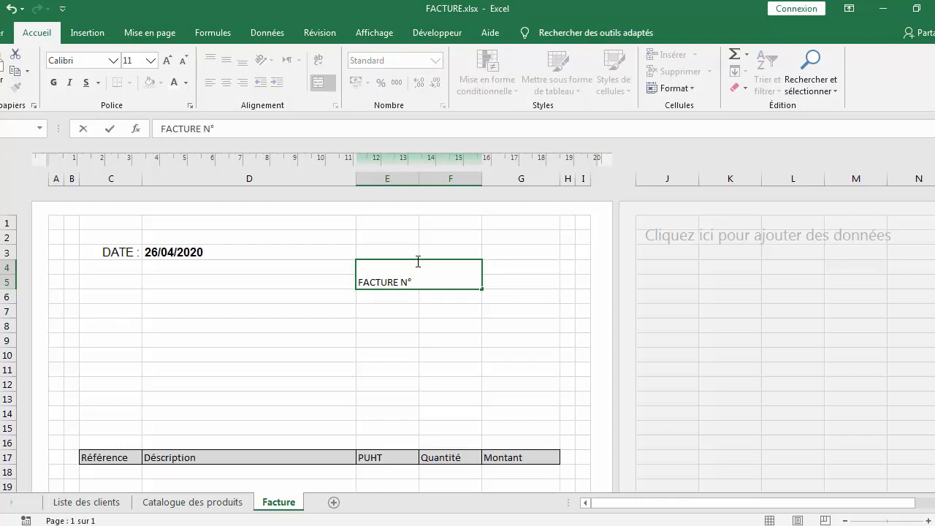
left_click(426, 355)
left_click(418, 278)
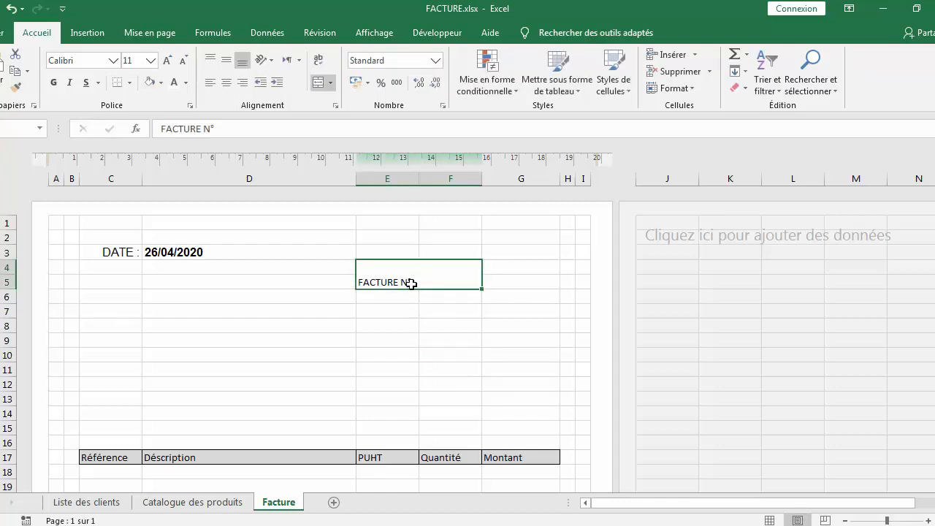
Center the FACTURE N° label horizontally and vertically and make it bold
left_click(227, 82)
left_click(226, 60)
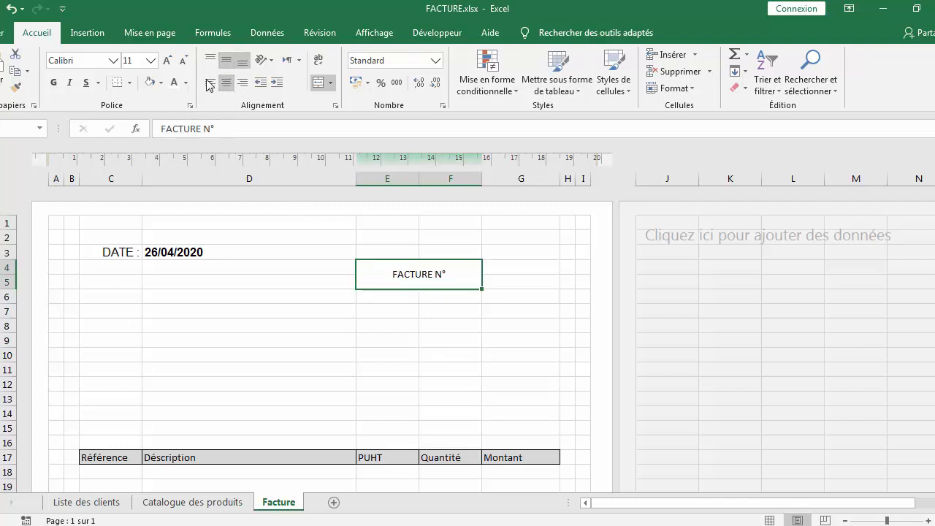
left_click(54, 83)
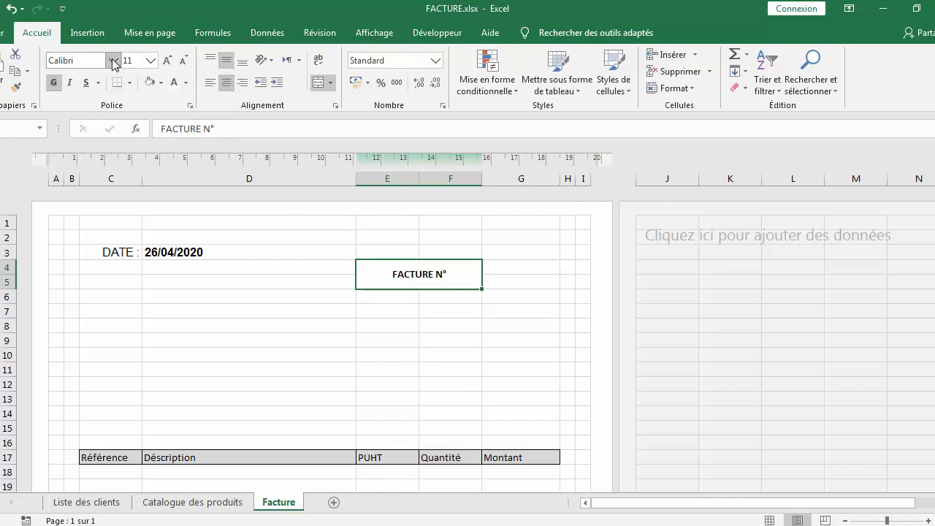
Set the FACTURE N° label's font to Arial, size 14
left_click(113, 60)
left_click(77, 288)
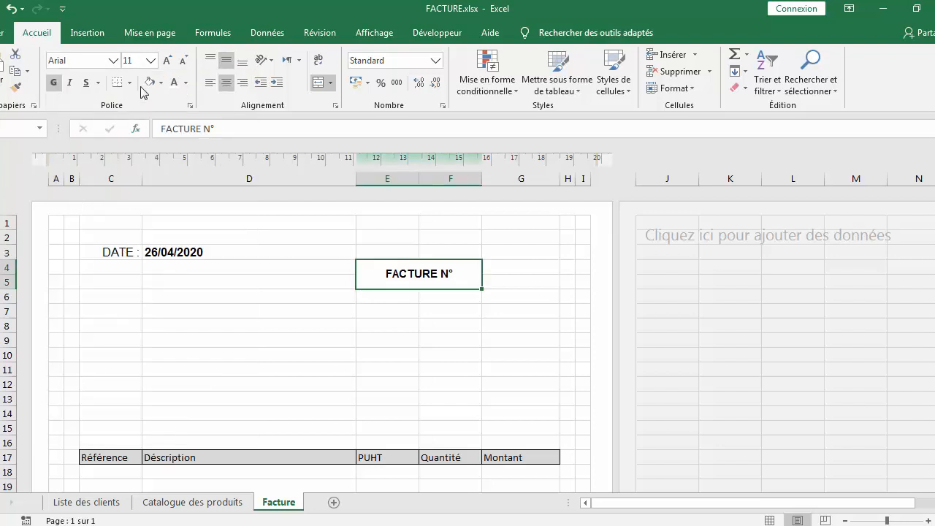
left_click(151, 63)
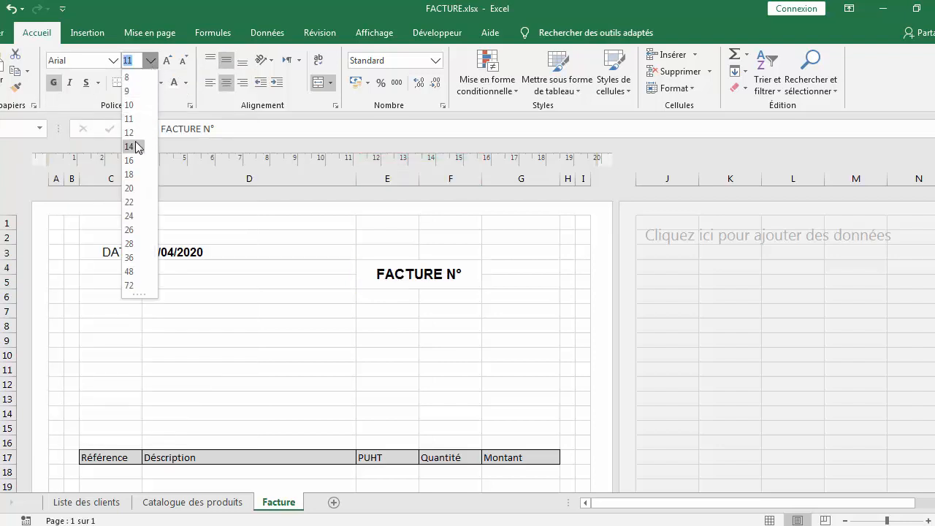
left_click(136, 147)
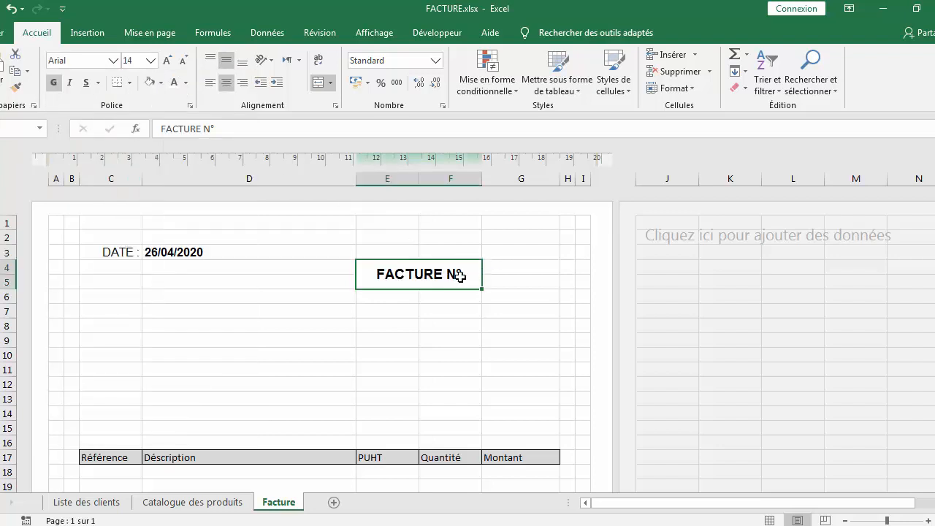
Append a colon to the label so it reads FACTURE N° :
double_click(467, 275)
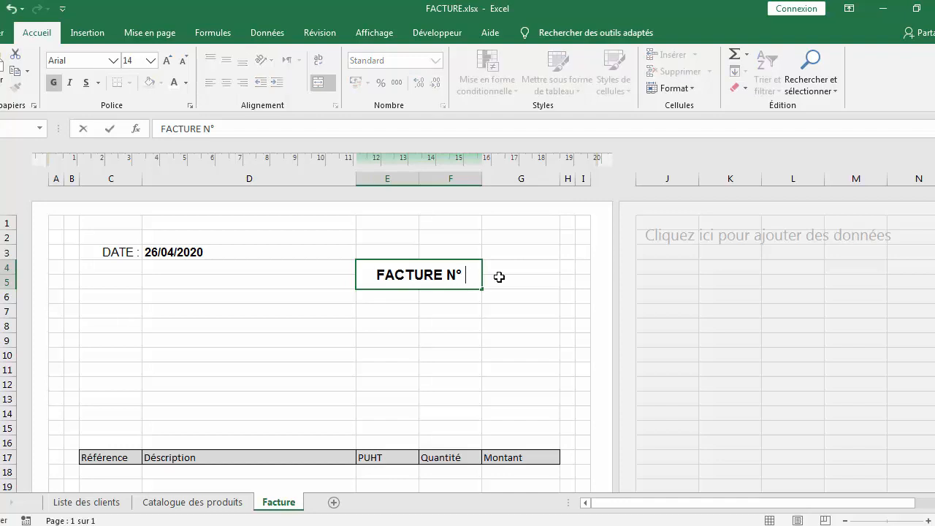
type(":")
Merge cells G4:G5 into one cell
left_click_drag(500, 271, 504, 279)
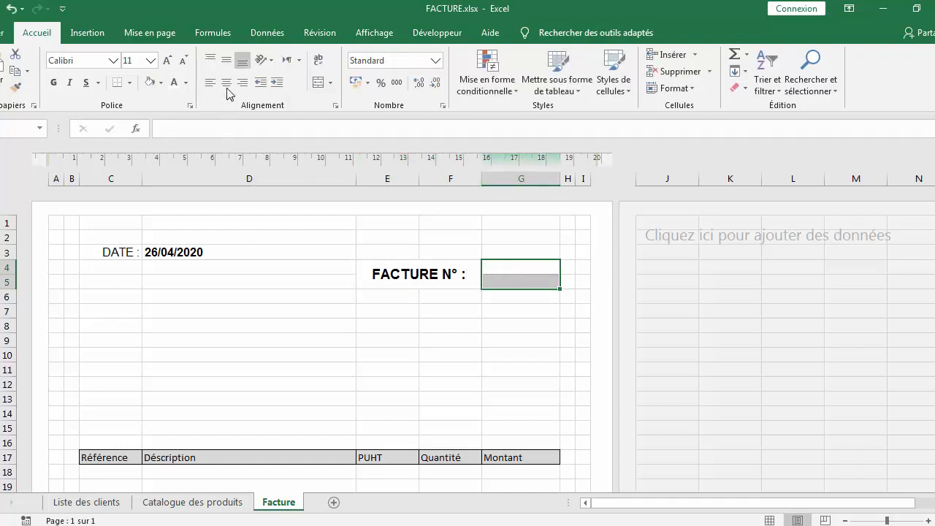
left_click(331, 83)
left_click(325, 134)
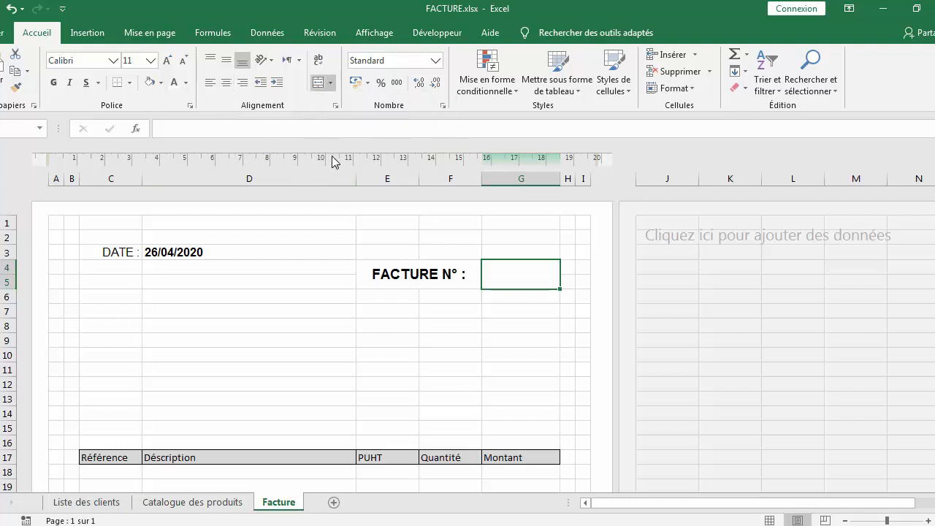
Format the merged G4:G5 cell centered horizontally and vertically, bold, Arial, size 14
left_click(226, 83)
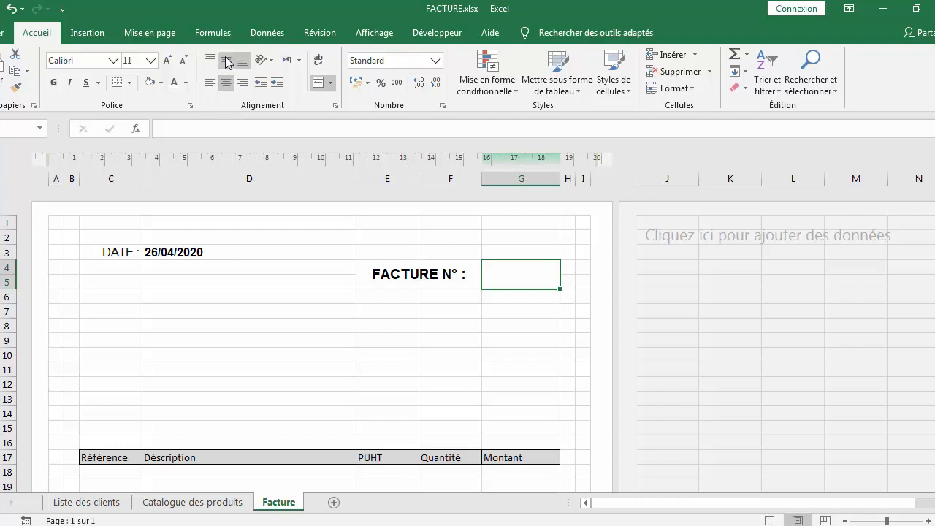
left_click(226, 63)
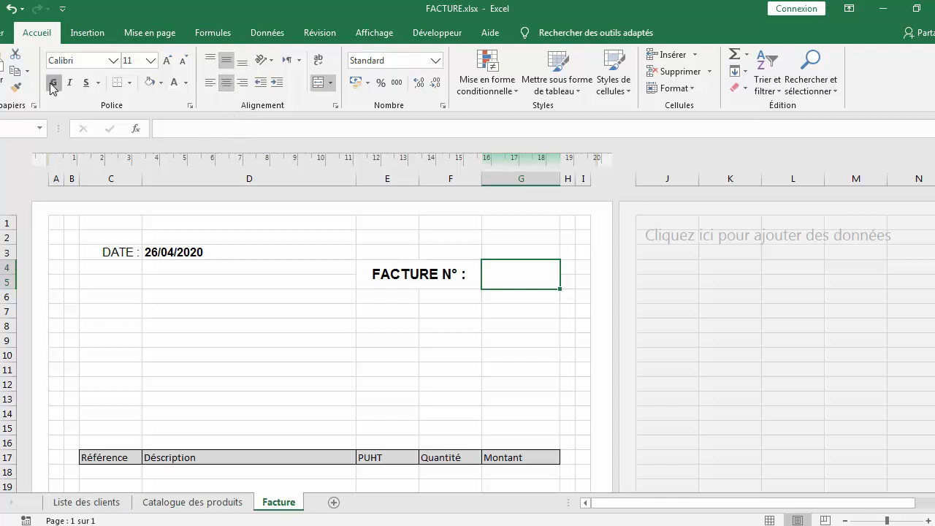
left_click(113, 60)
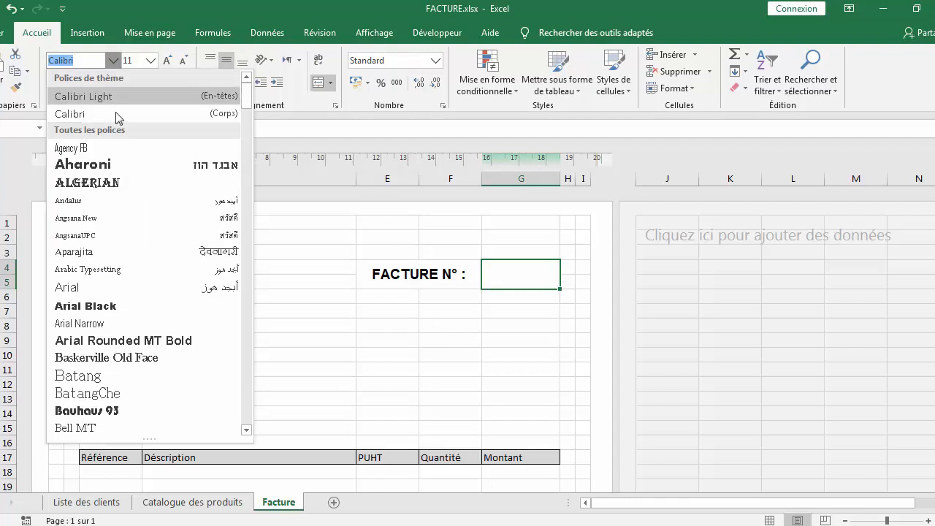
left_click(148, 284)
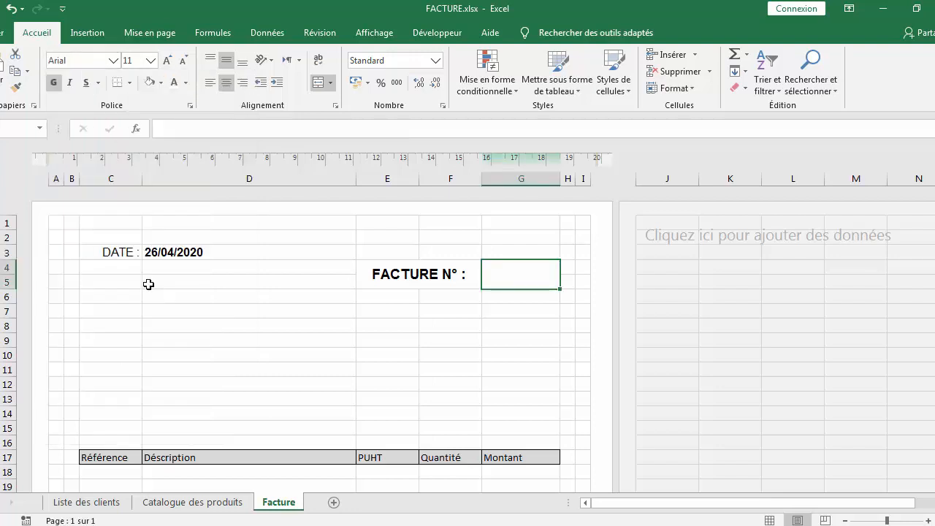
left_click(151, 61)
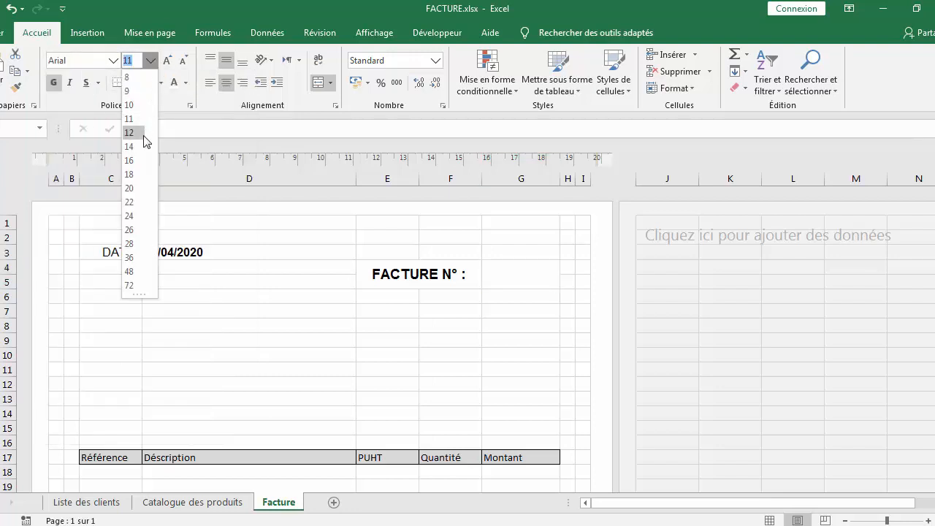
left_click(142, 146)
Enter the invoice number F0001 in the merged G4:G5 cell
double_click(532, 284)
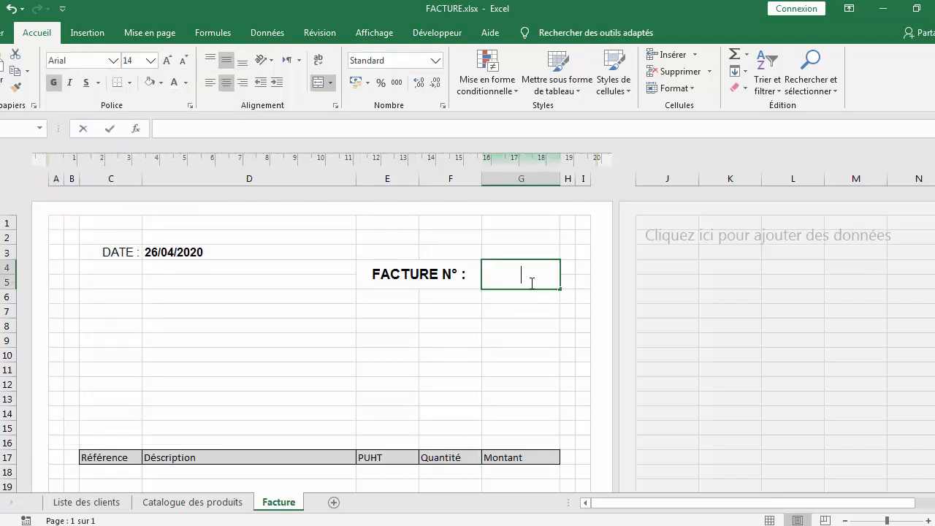
type("F")
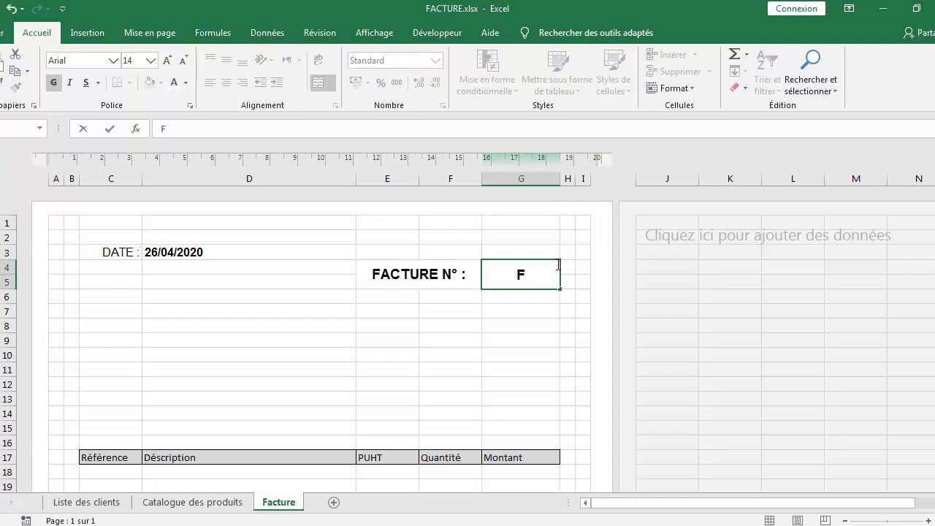
type("0001")
left_click(511, 307)
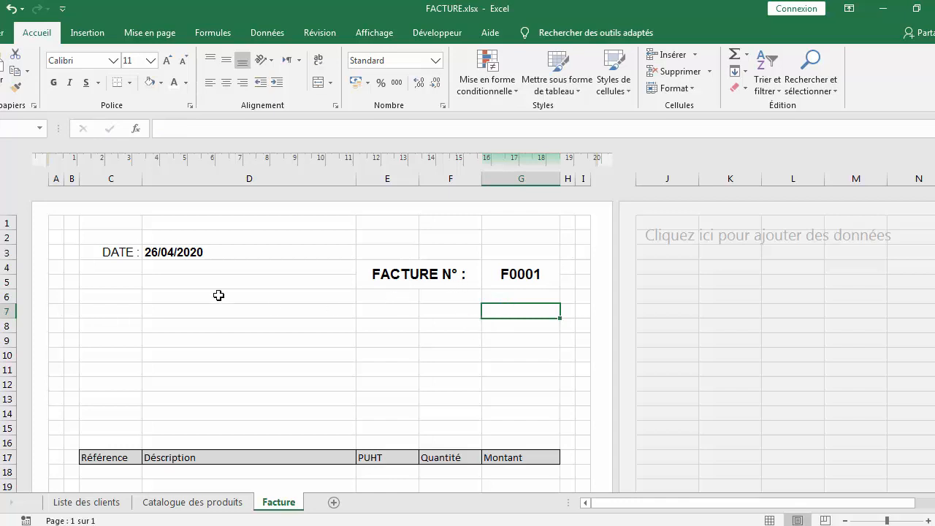
Enter NOM DE LA SOCIETE in cell C9
left_click(127, 339)
type("N")
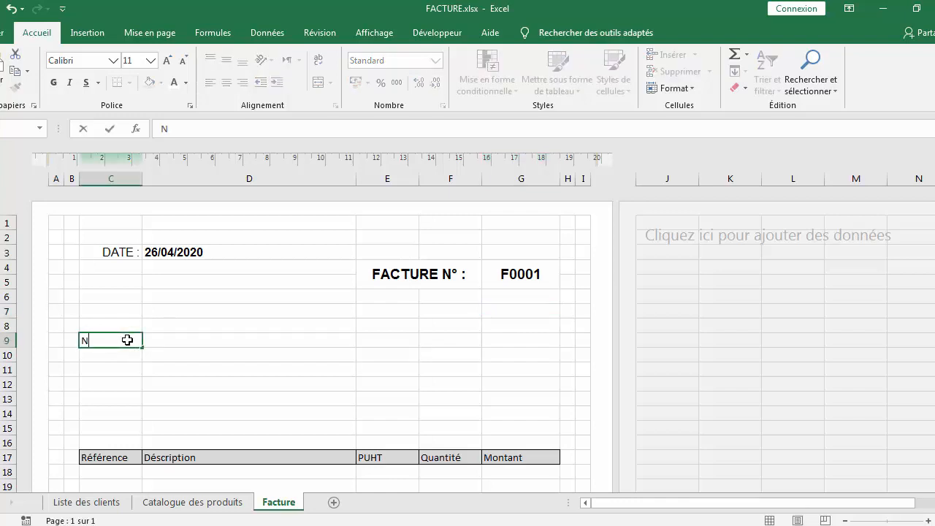
type("OM DE LA S")
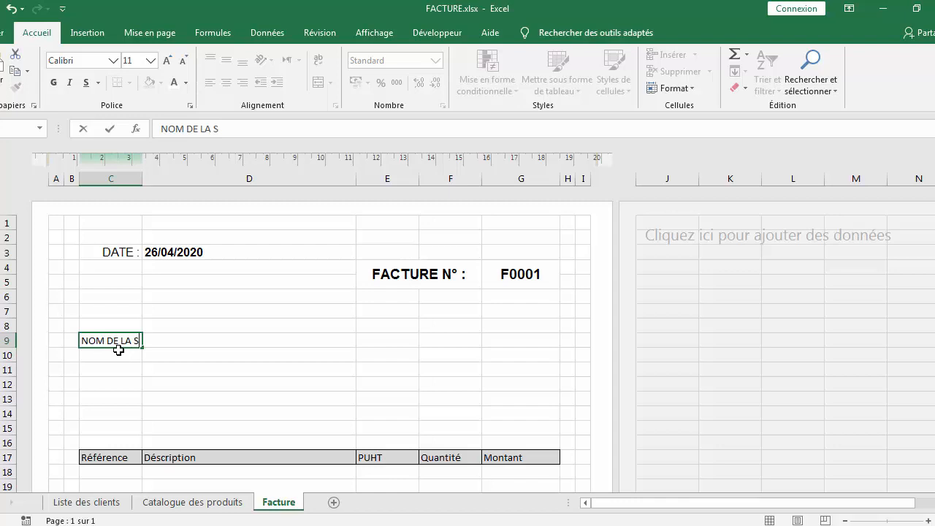
type("O")
type("CIET2")
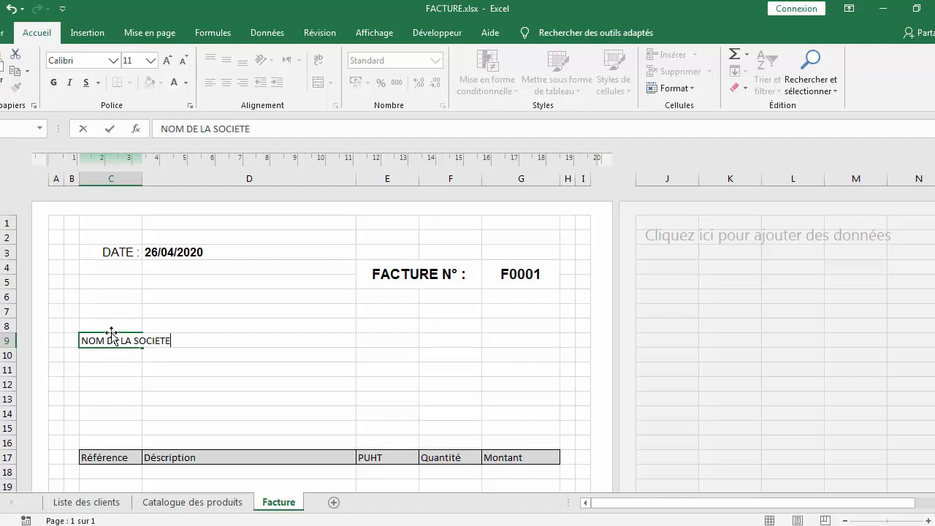
Enter ADRESSE DE LA SOCIETE in cell C11
left_click(115, 371)
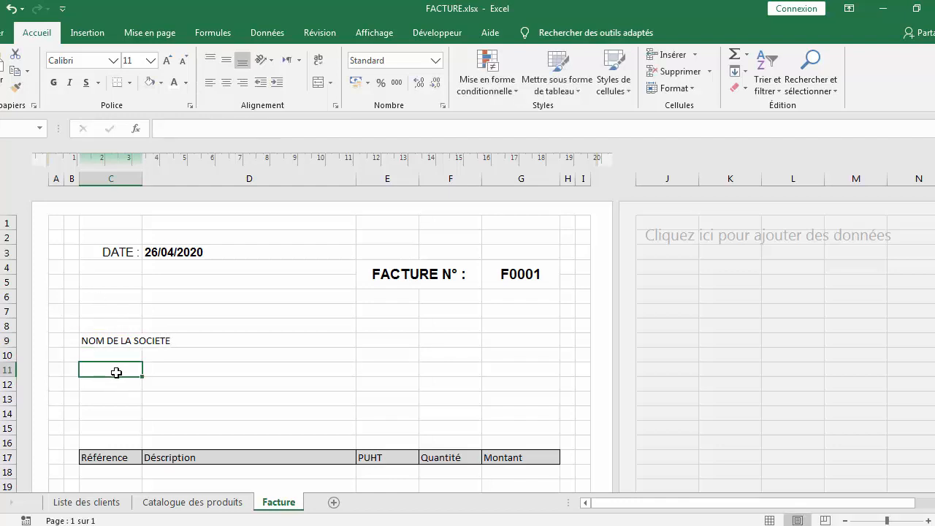
type("ADRESSE DE LA SO")
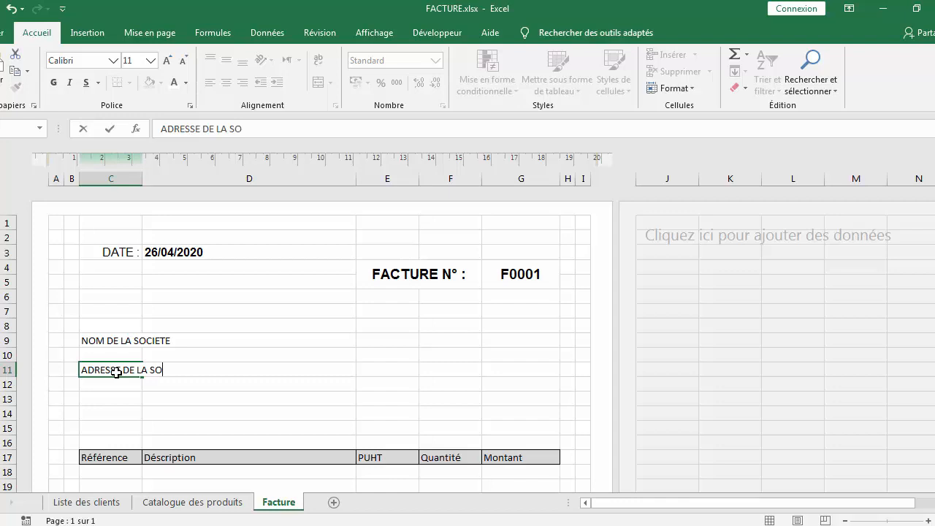
type("CIETE")
left_click(114, 399)
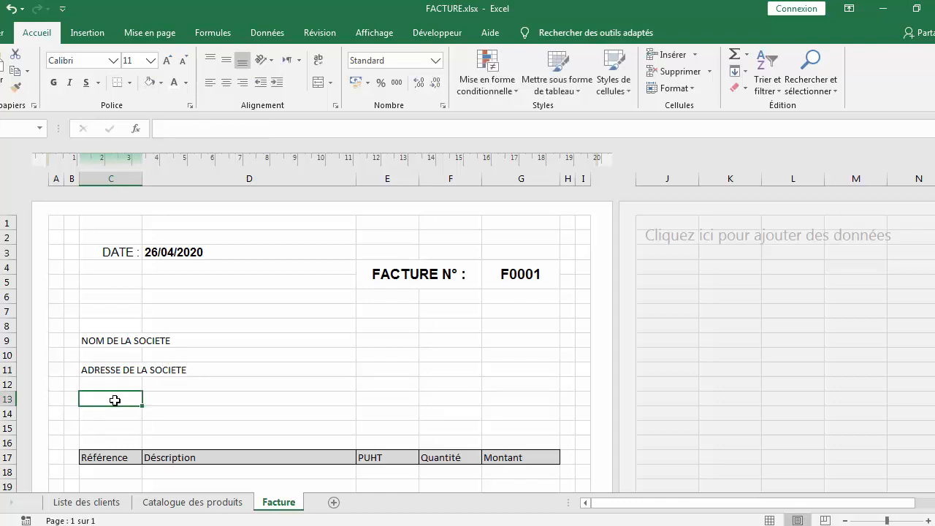
Enter TELEPONE in cell C13
type("TE")
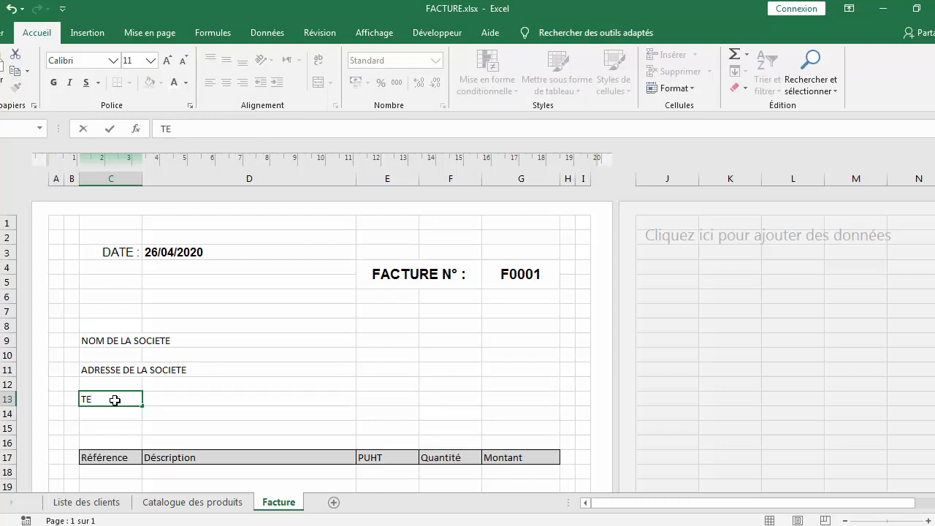
type("PONE")
left_click_drag(102, 338, 227, 407)
left_click(223, 395)
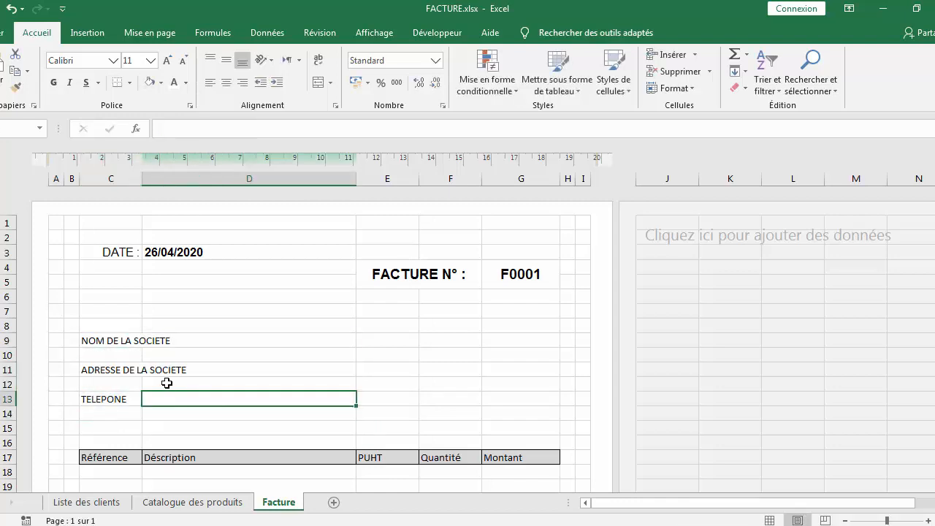
Apply an outline border around the company details range C9:D13 through Format de cellule
left_click_drag(111, 342, 193, 399)
right_click(193, 378)
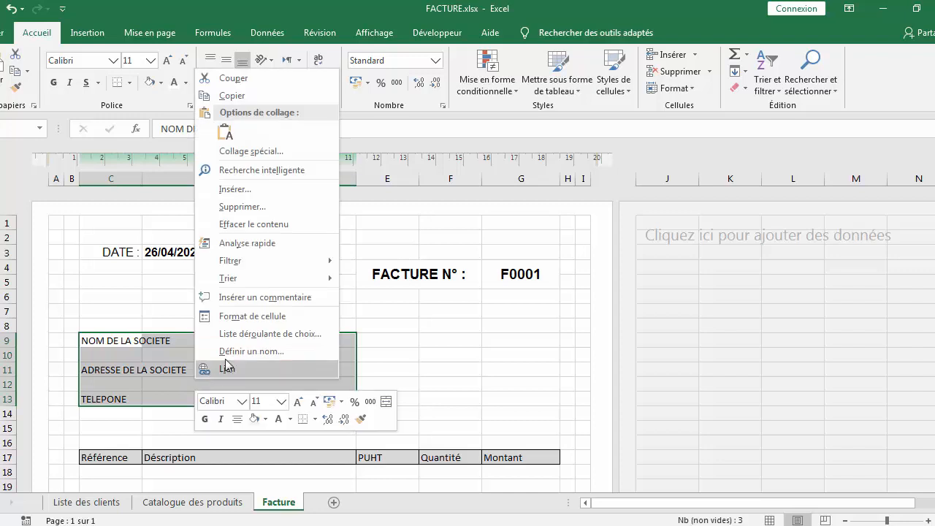
left_click(275, 313)
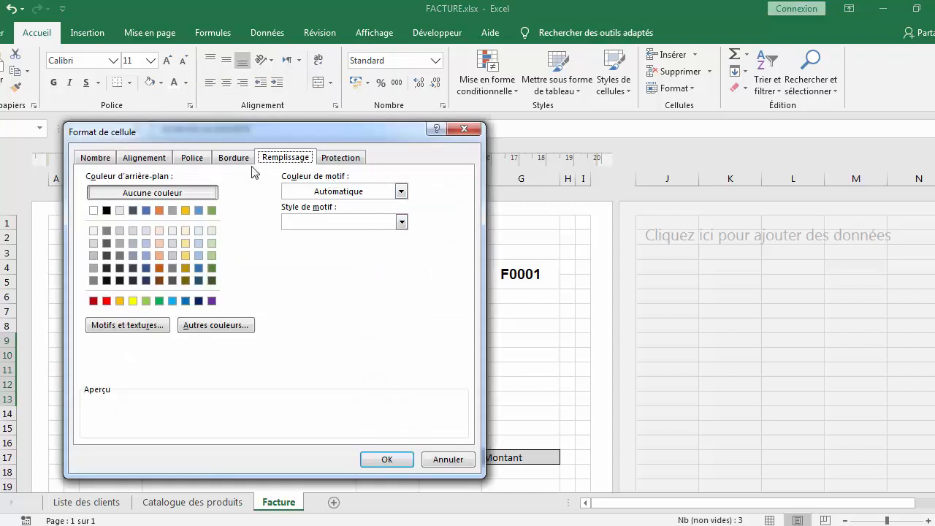
left_click(233, 158)
left_click(293, 210)
left_click(386, 459)
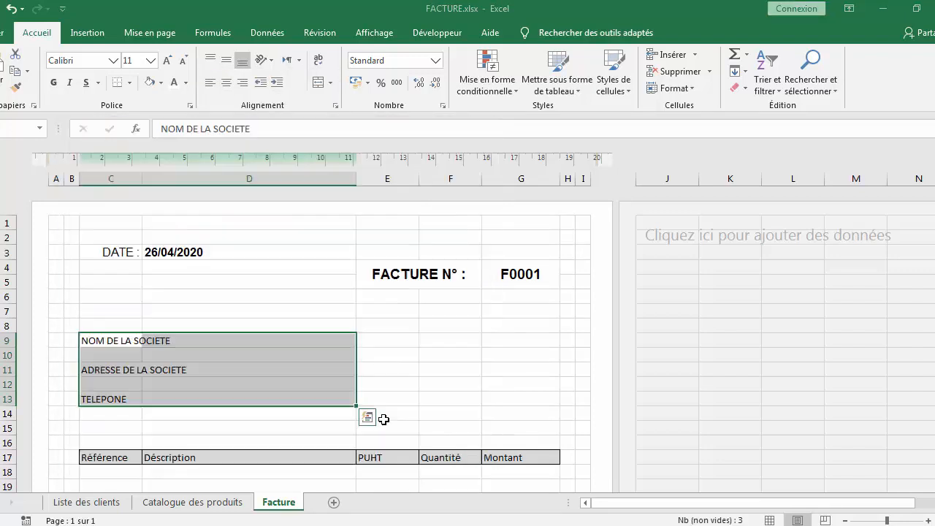
Enter the label A : in cell E9 for the recipient
left_click(382, 380)
double_click(388, 340)
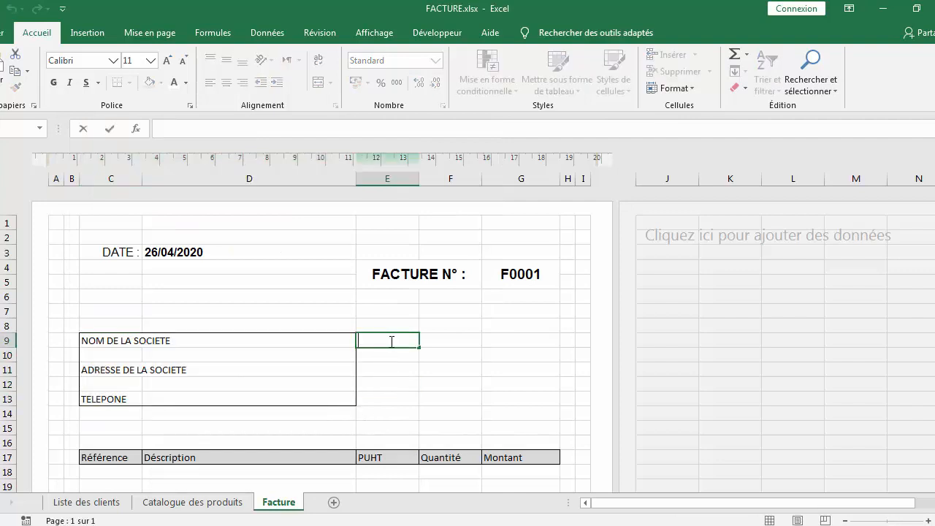
type("A :")
left_click(395, 368)
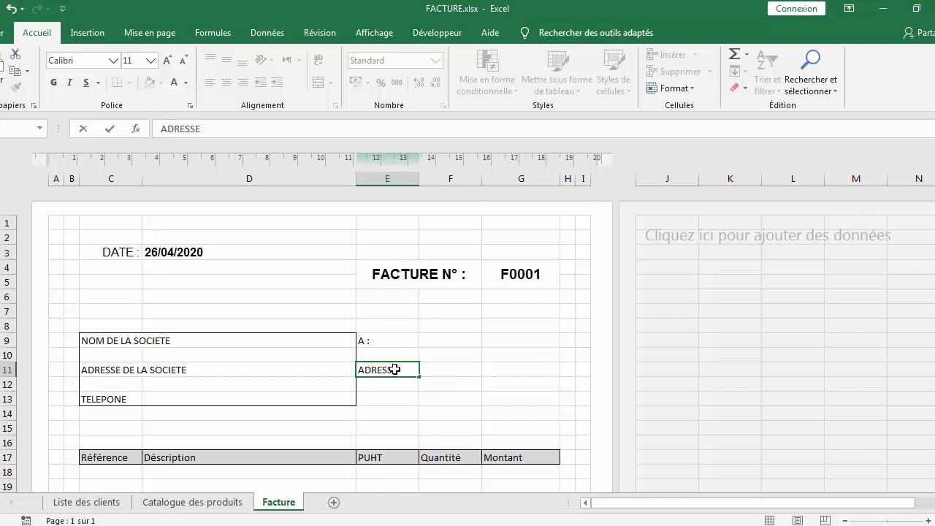
Merge cells F9:G9 next to the A : label for the recipient name
left_click_drag(467, 341, 497, 342)
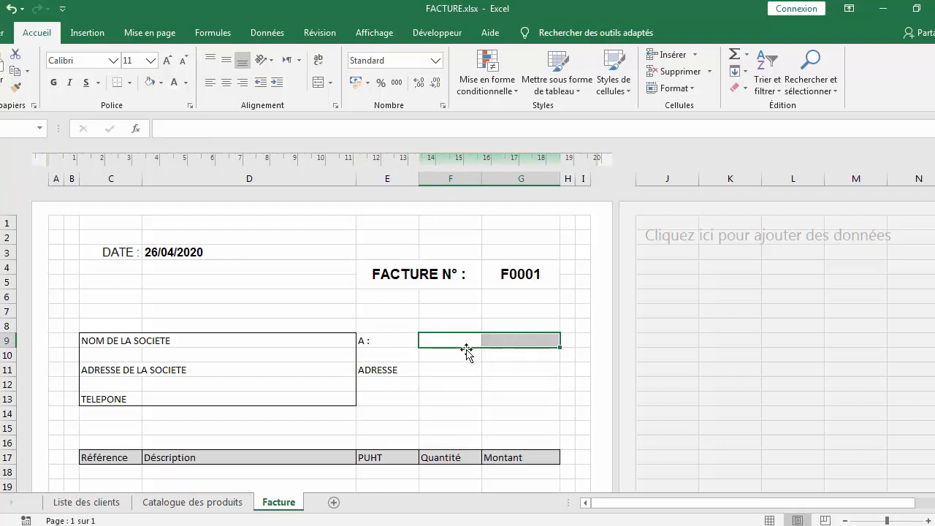
left_click(330, 82)
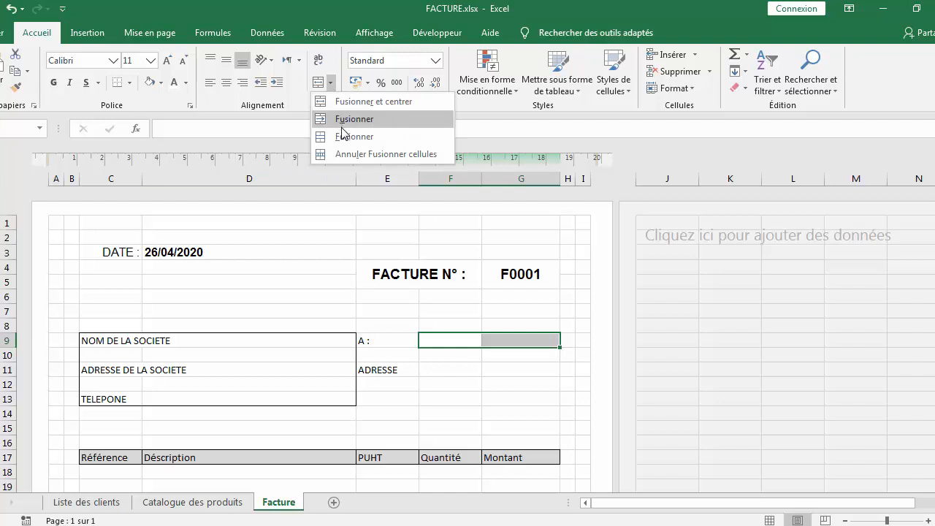
left_click(343, 137)
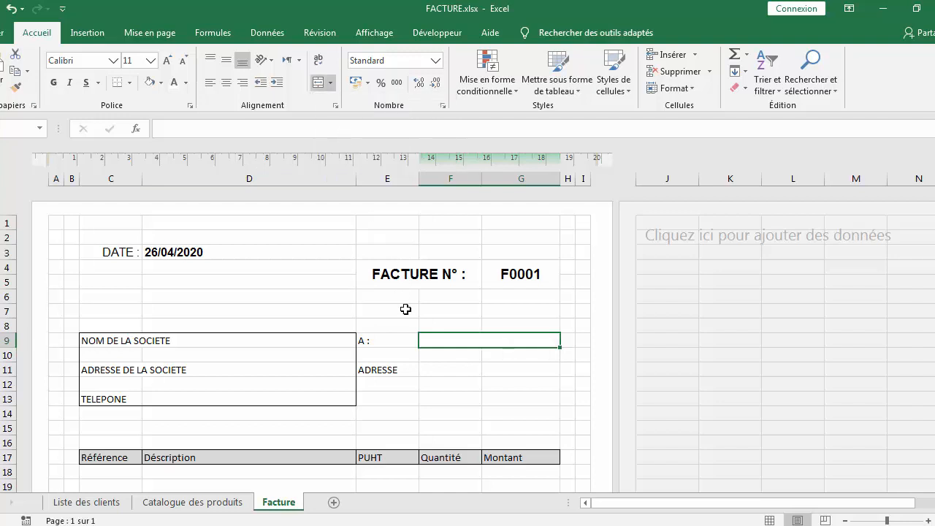
Add a colon to the label in cell E11 so it reads ADRESSE:
left_click(399, 372)
double_click(403, 371)
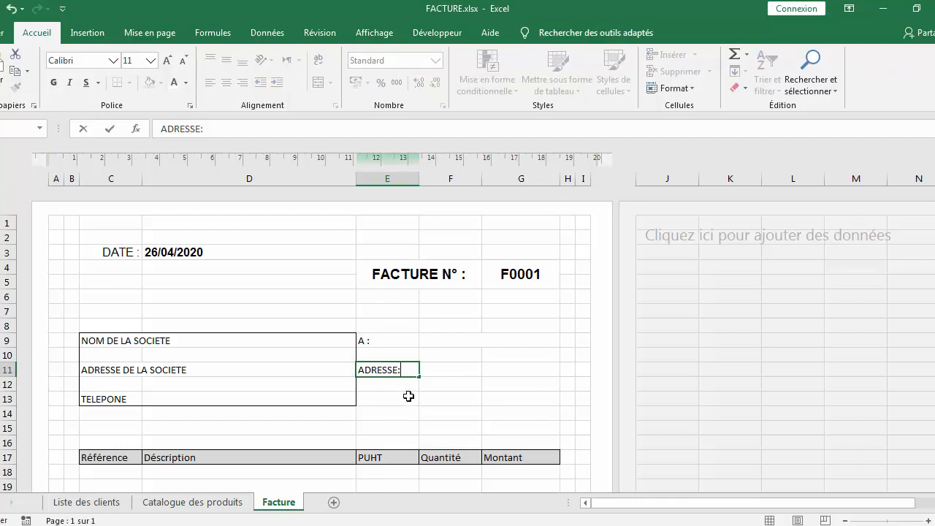
type(":")
Enter CODE CLIENT : in cell E13, checking the client list sheet for the code column
left_click(409, 396)
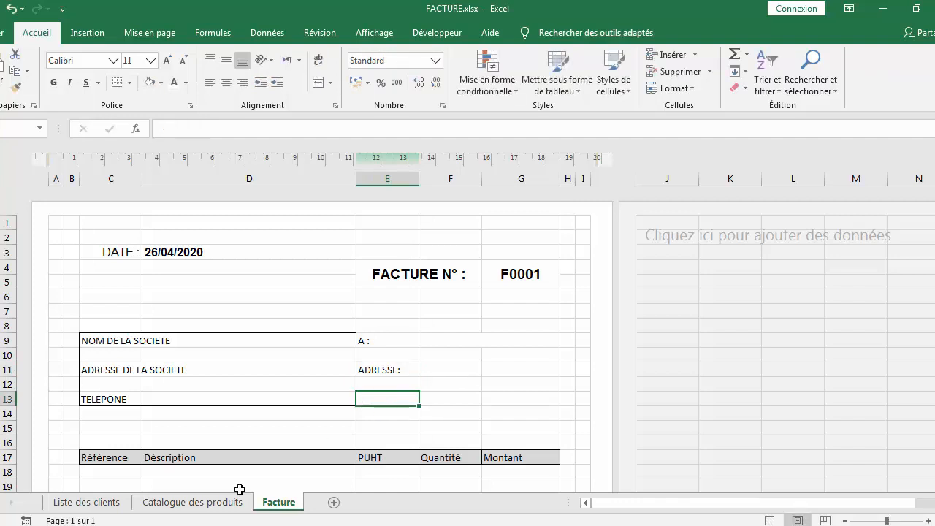
left_click(109, 504)
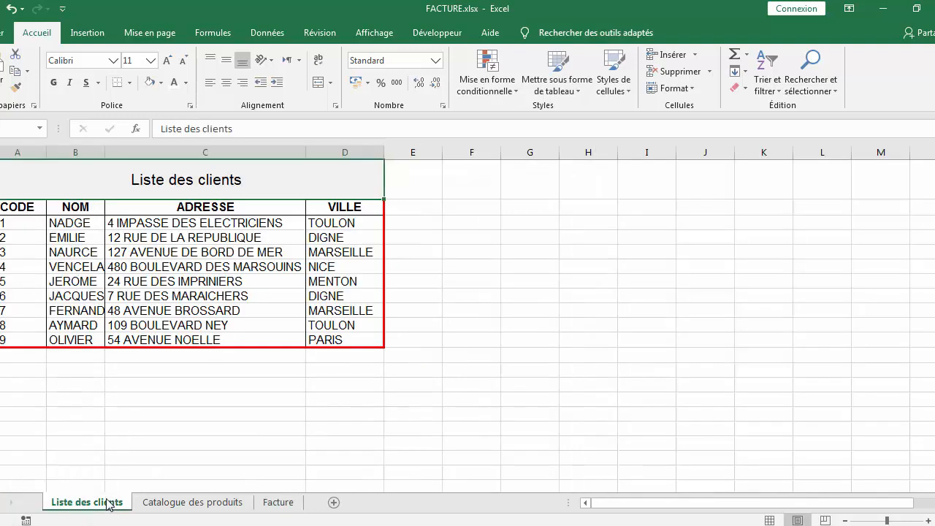
left_click(281, 503)
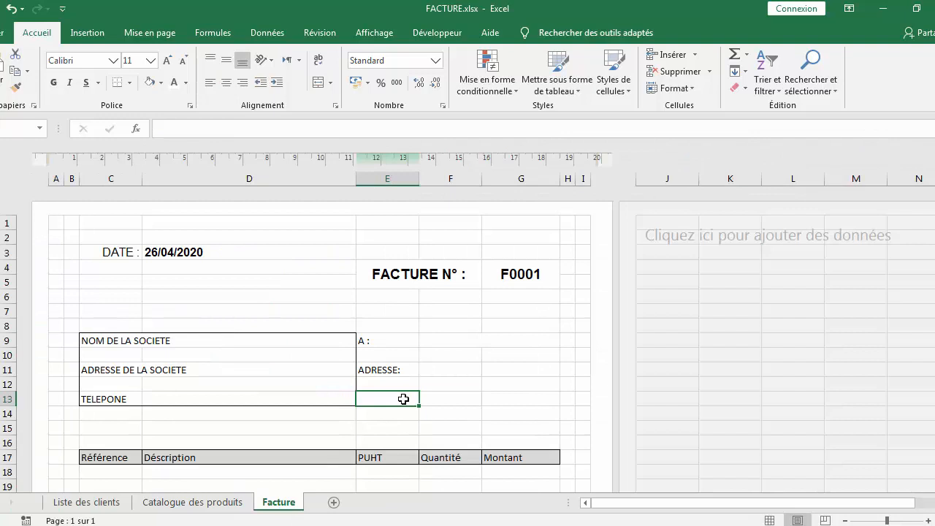
type("CODE")
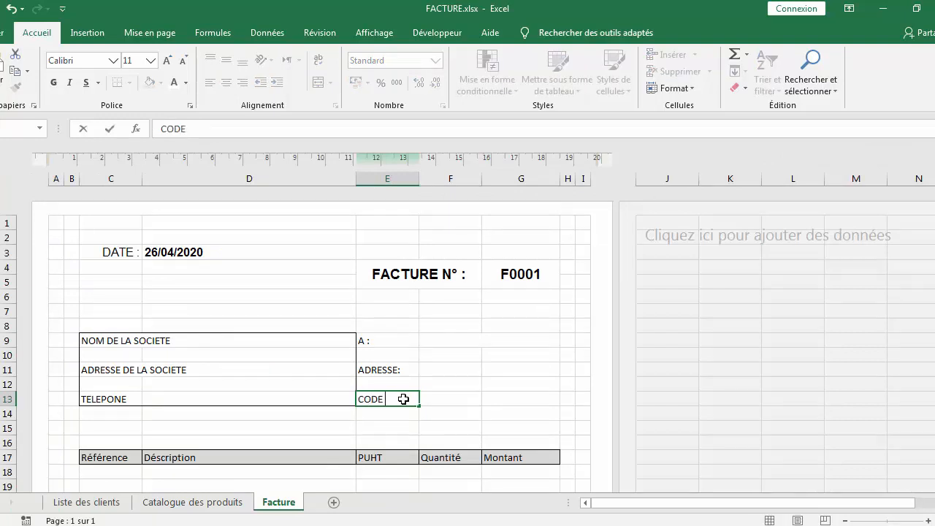
type(" CLIENT :")
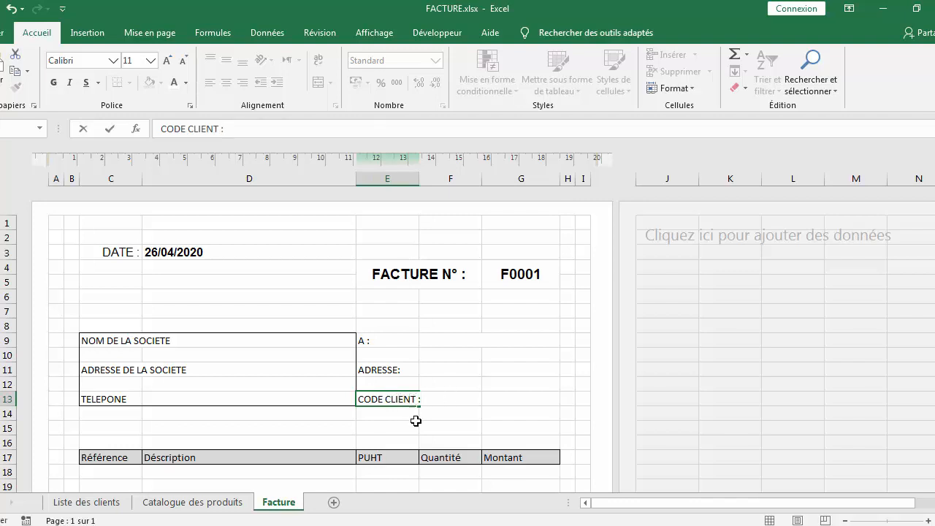
key("Return")
Merge cells E13:F13 holding the CODE CLIENT : label
left_click_drag(397, 399, 439, 399)
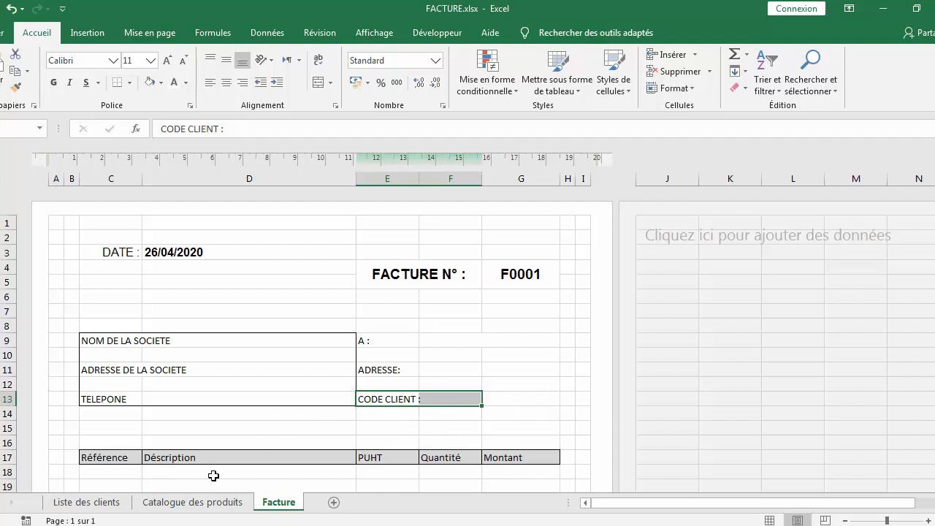
left_click(86, 503)
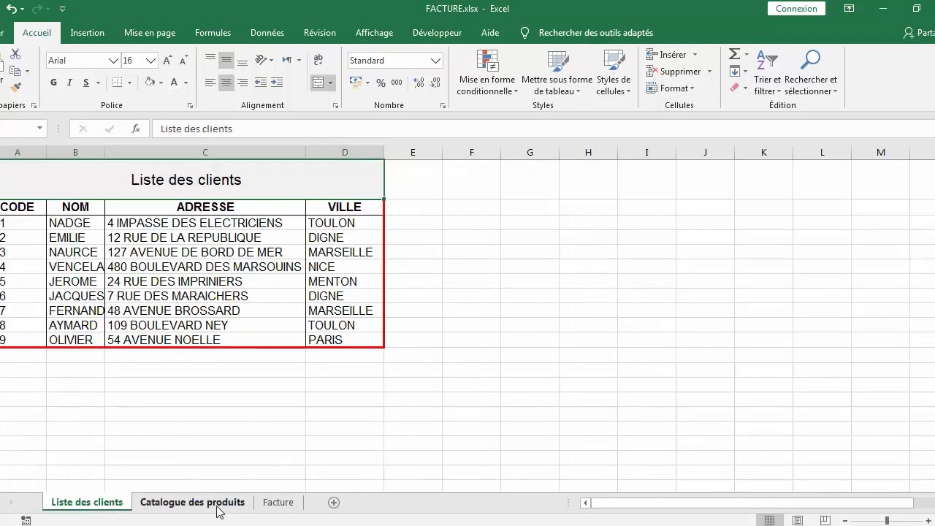
left_click(267, 508)
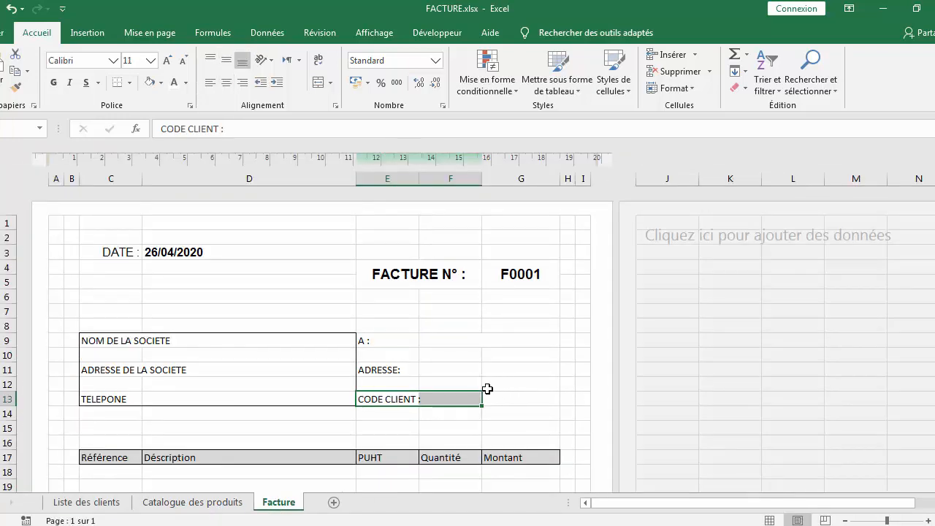
left_click(332, 88)
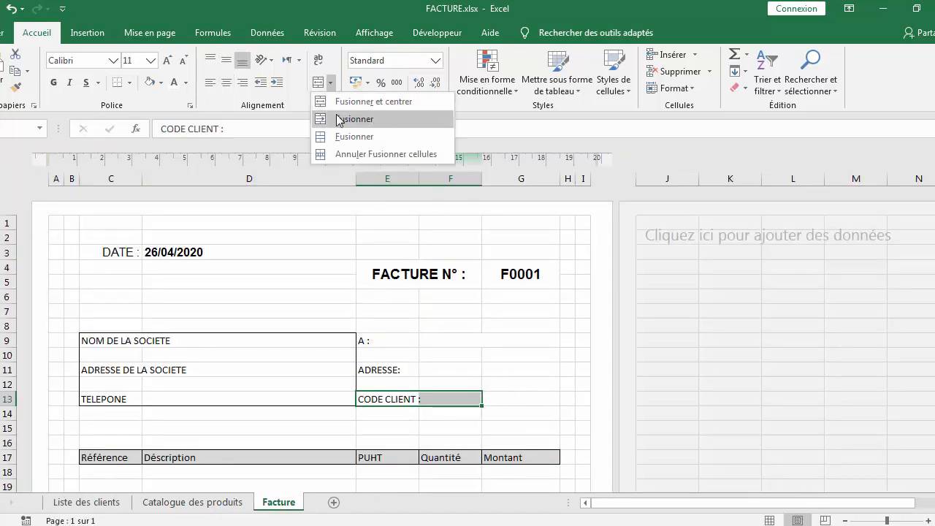
left_click(340, 136)
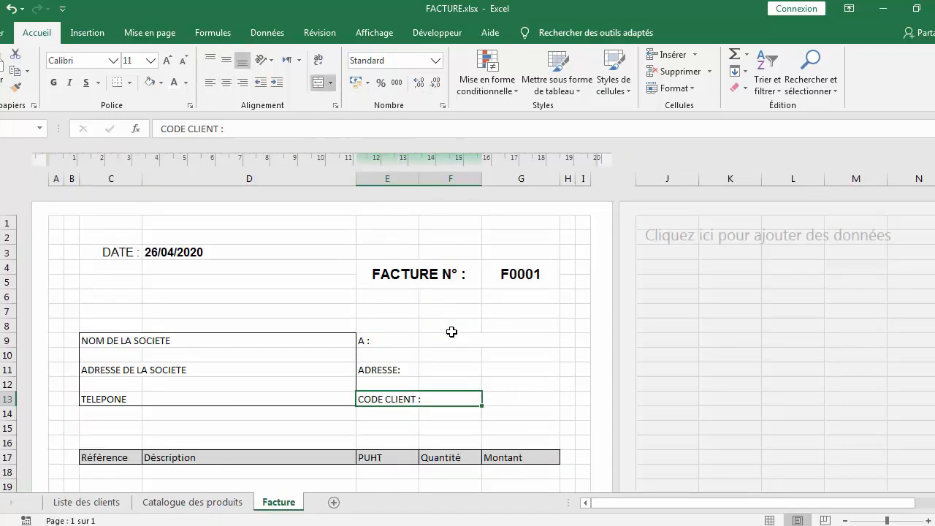
Fill cell G13 with a light grey background through Format de cellule
left_click(514, 398)
right_click(514, 398)
left_click(544, 334)
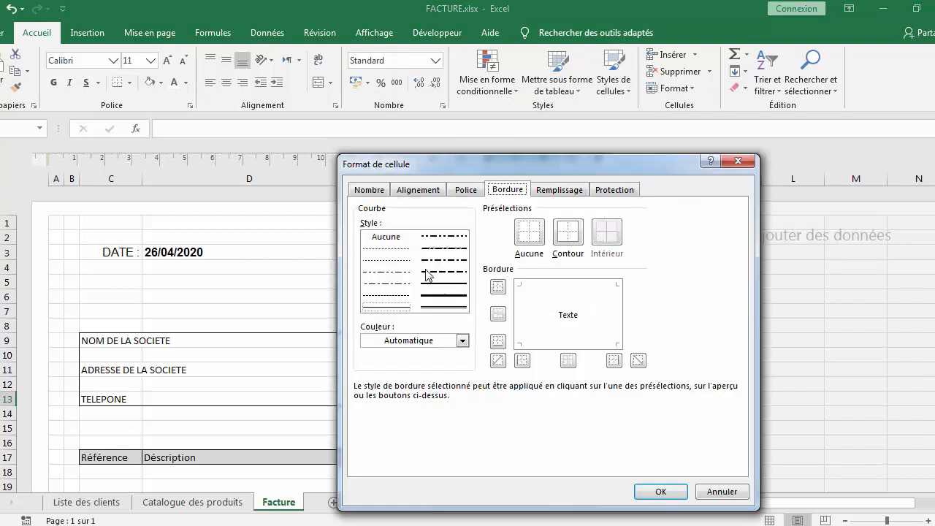
left_click(559, 190)
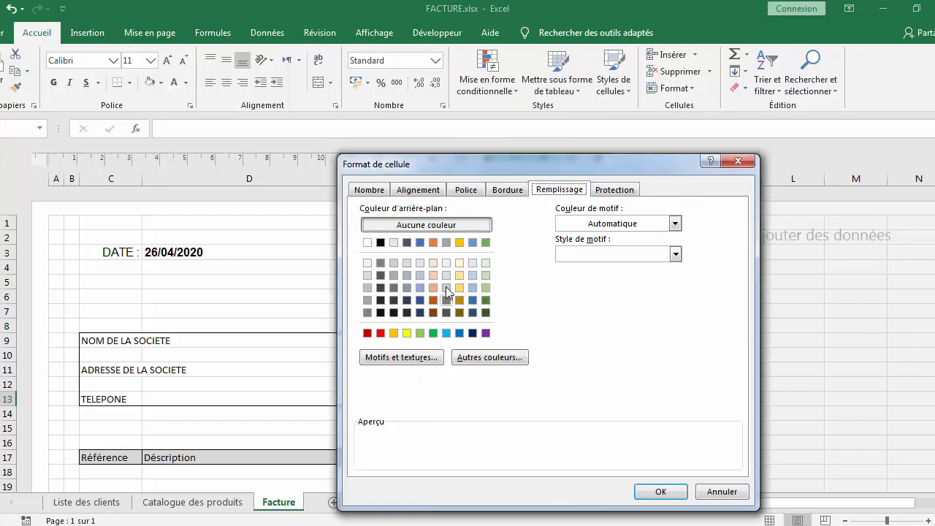
left_click(367, 264)
left_click(367, 275)
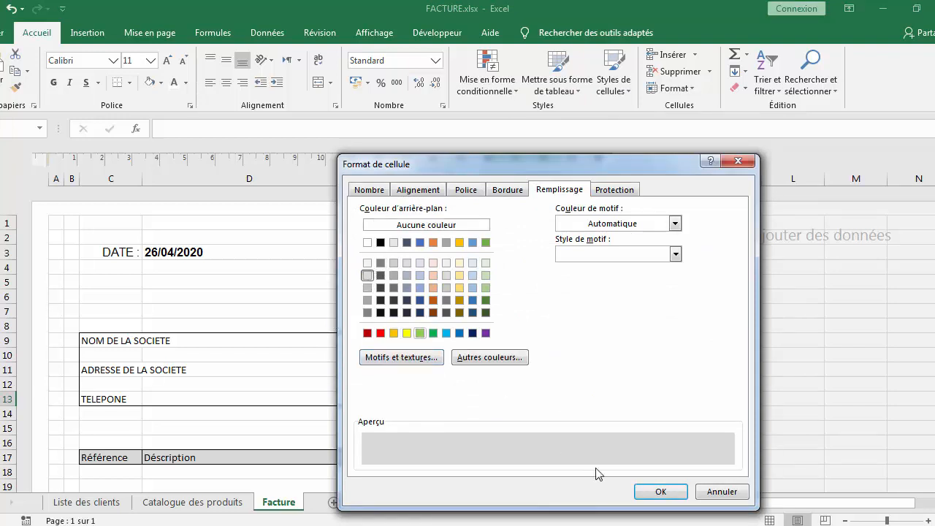
left_click(658, 492)
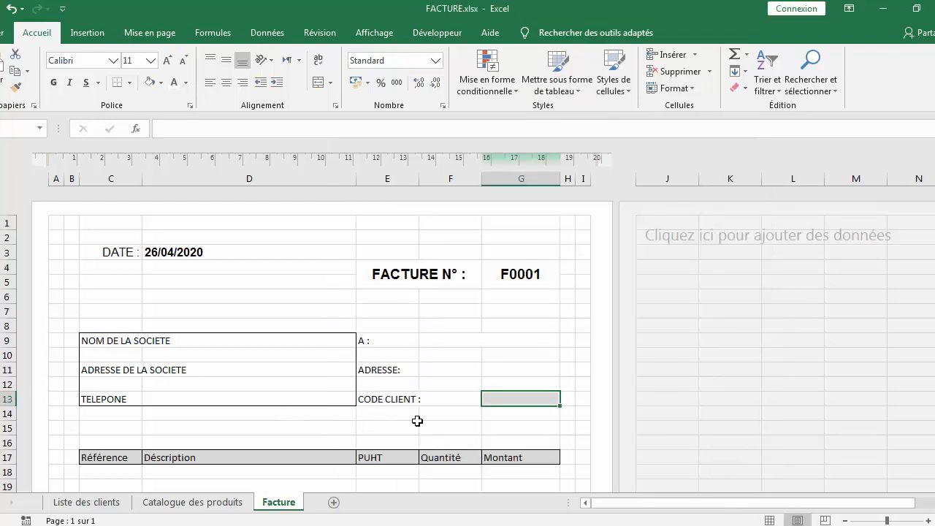
Apply an outline border around the recipient range E9:G13 through Format de cellule
left_click_drag(389, 339, 474, 392)
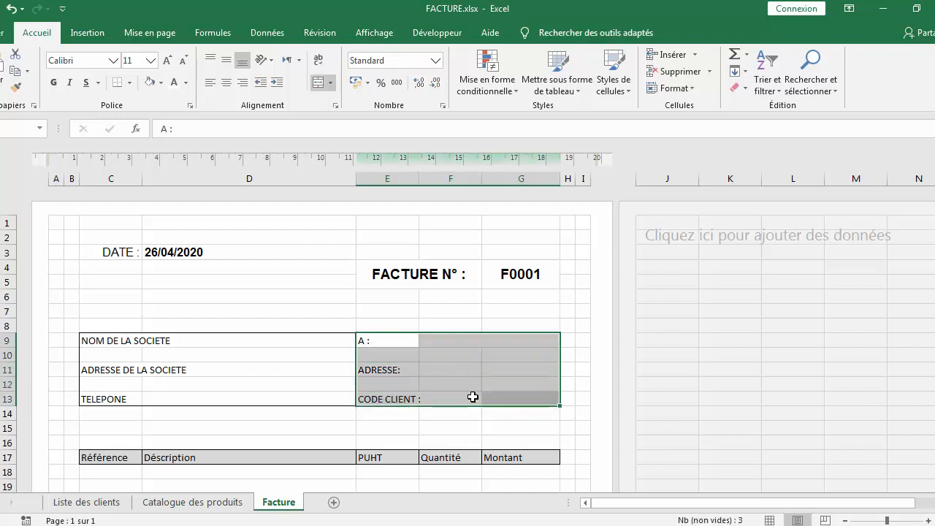
right_click(465, 383)
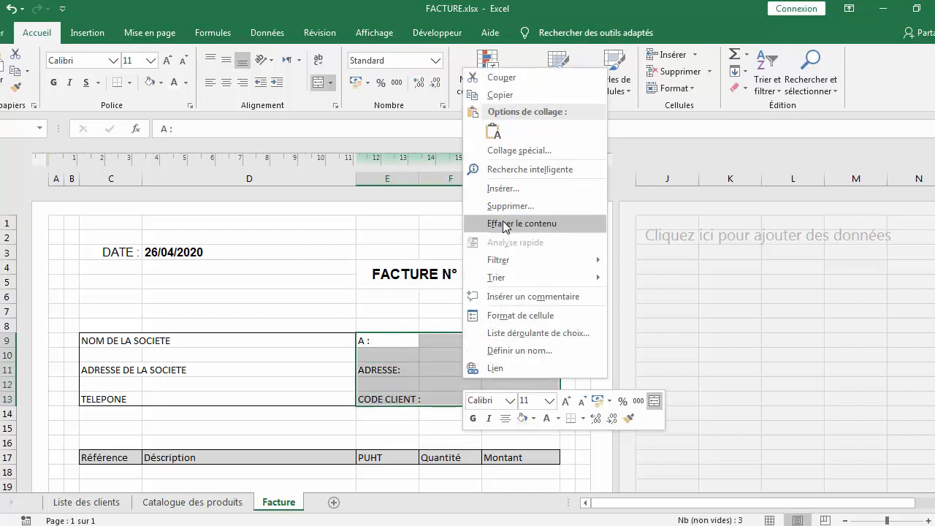
left_click(530, 322)
left_click(496, 170)
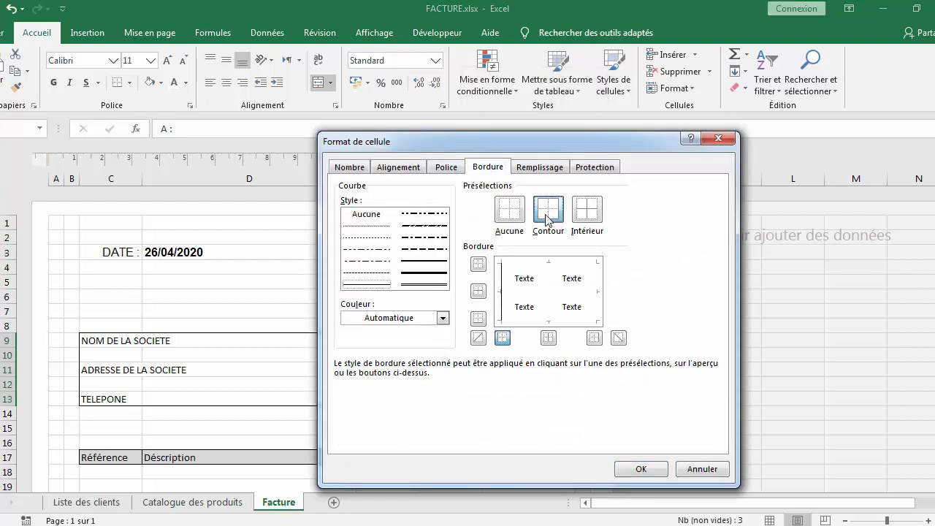
left_click(548, 218)
left_click(641, 469)
Set the font of the range C9:G13 to Arial, size 12
left_click(360, 374)
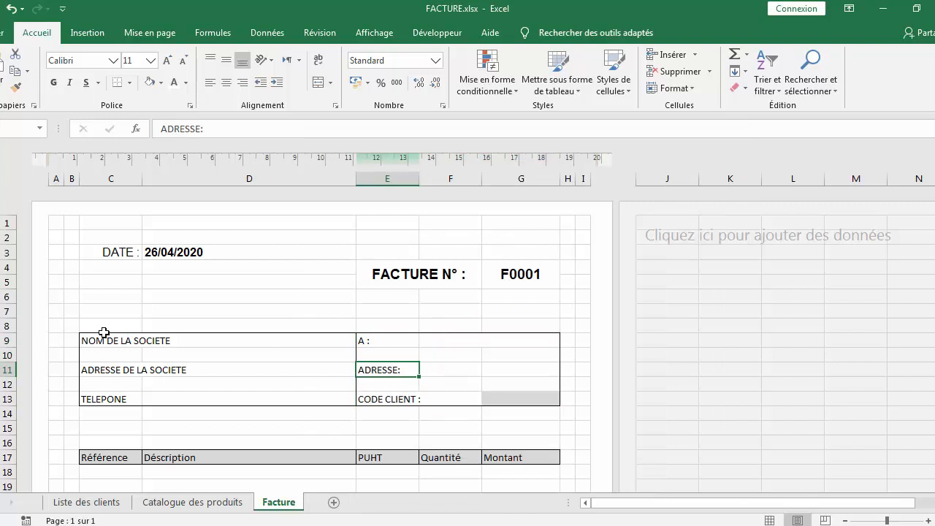
left_click_drag(96, 339, 408, 403)
left_click(113, 60)
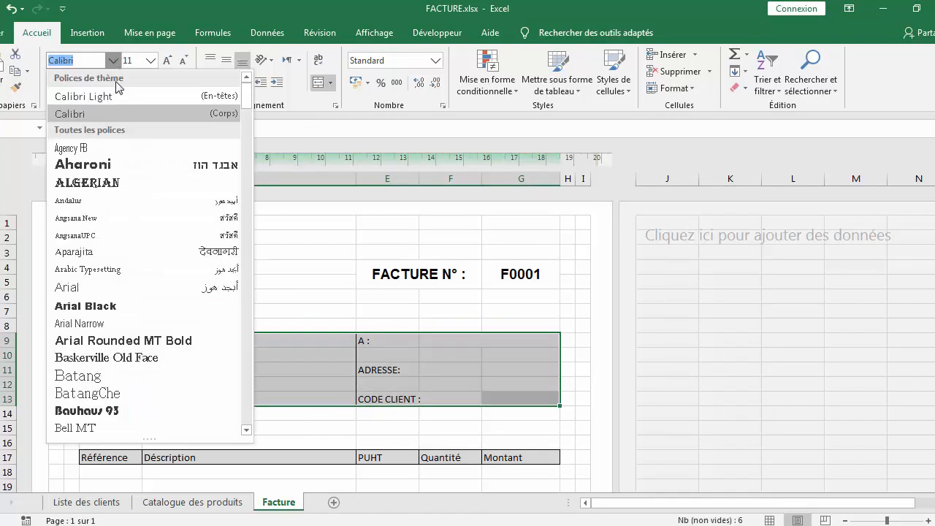
left_click(135, 286)
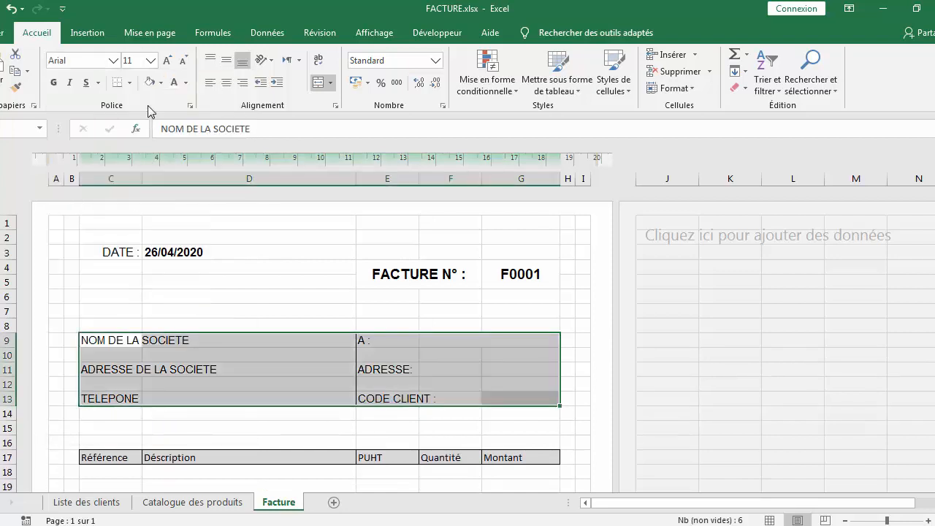
left_click(150, 61)
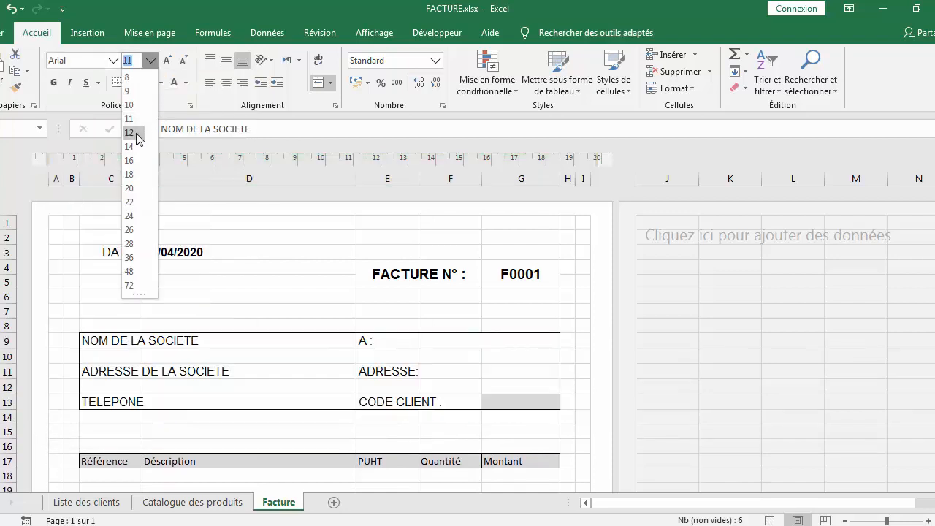
left_click(139, 135)
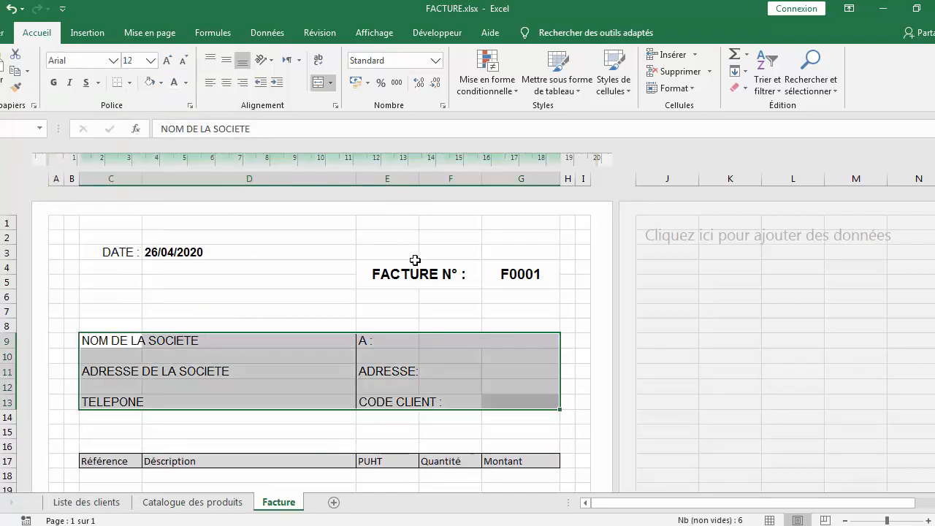
Right-align the A : label in cell E9
left_click(522, 387)
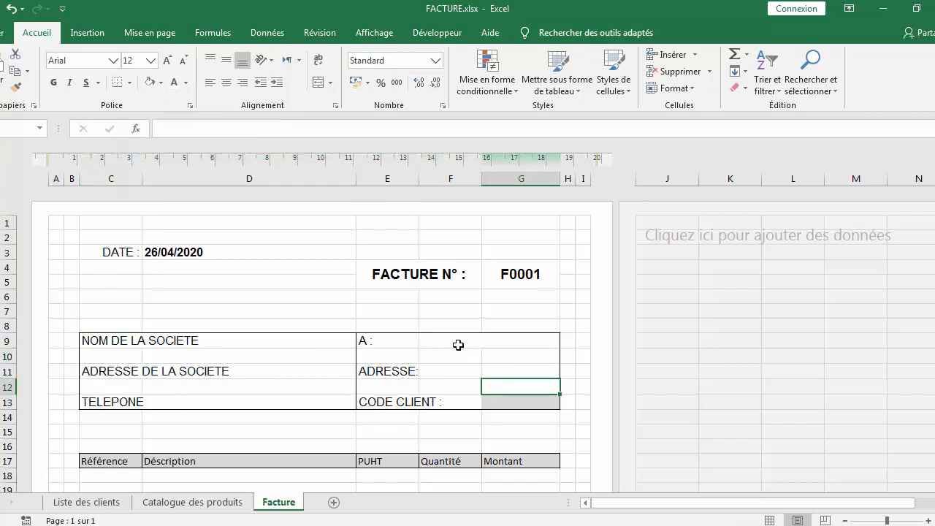
left_click(405, 344)
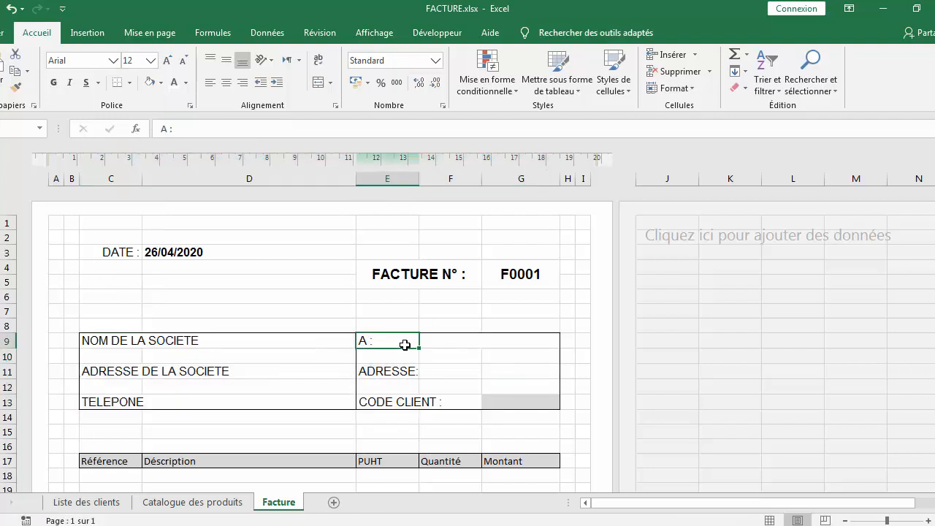
left_click(243, 86)
left_click(519, 356)
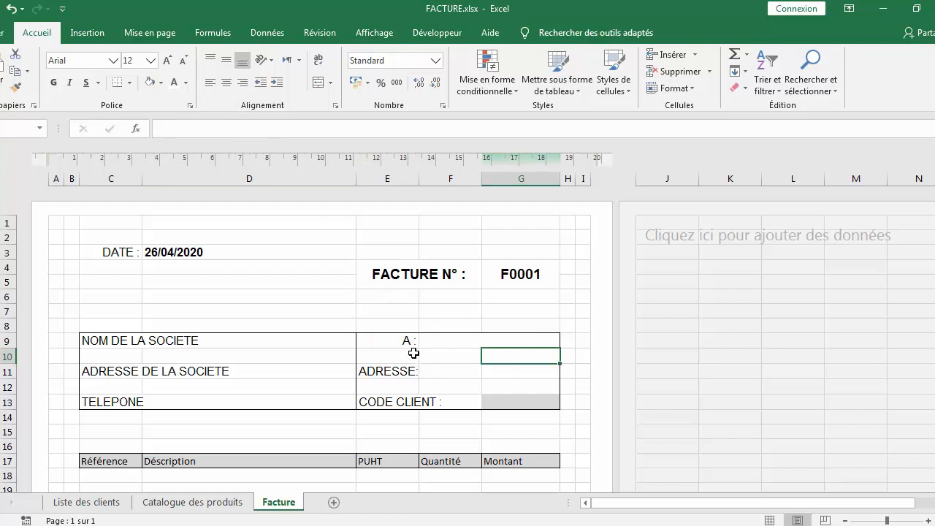
Merge cells F11:G11 next to the ADRESSE: label
left_click(474, 339)
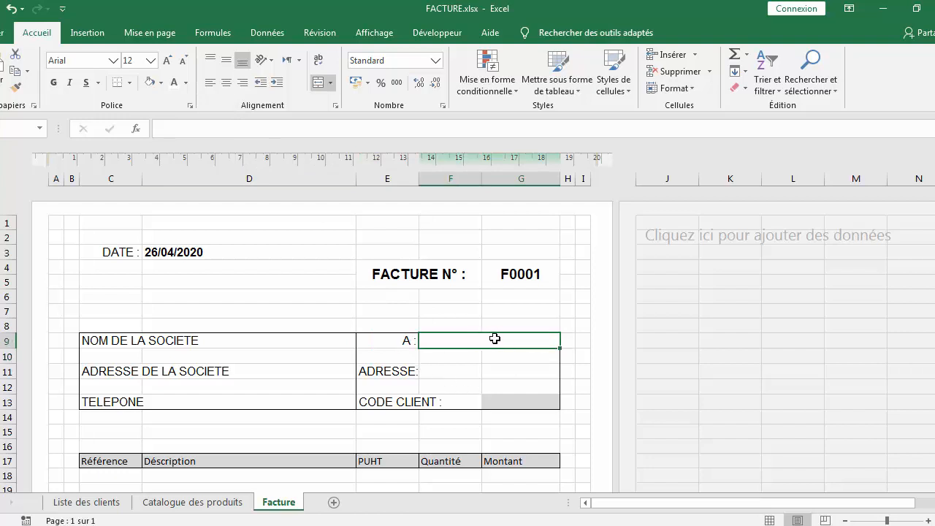
left_click_drag(460, 376, 503, 374)
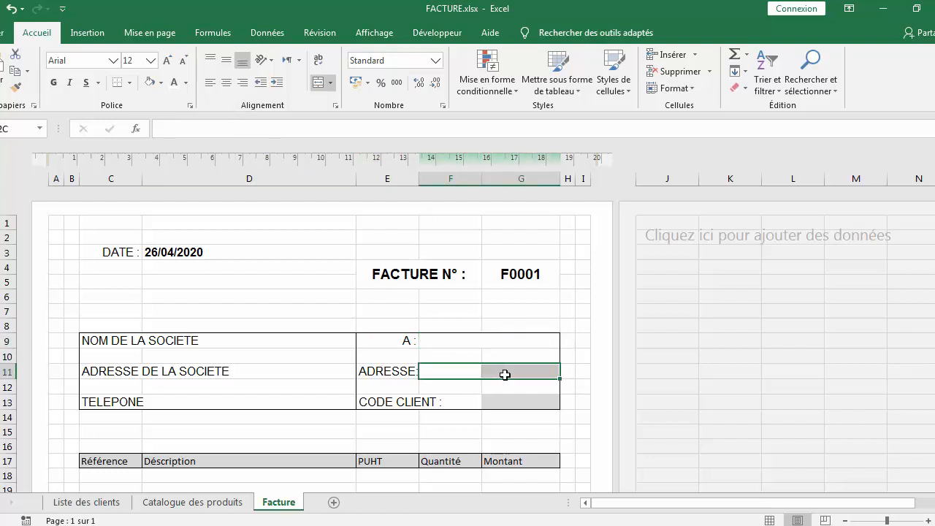
left_click(330, 83)
left_click(350, 131)
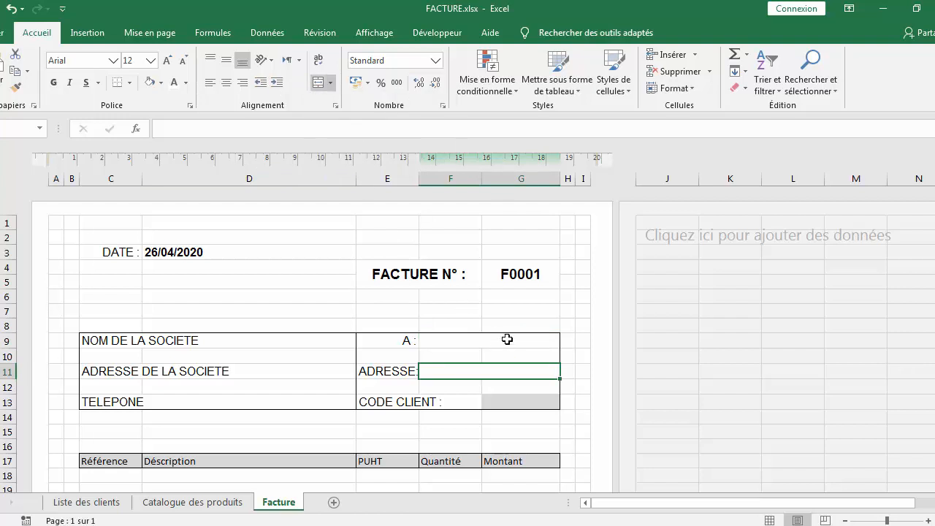
Fill the range C7:G7 with black through Format de cellule
double_click(506, 404)
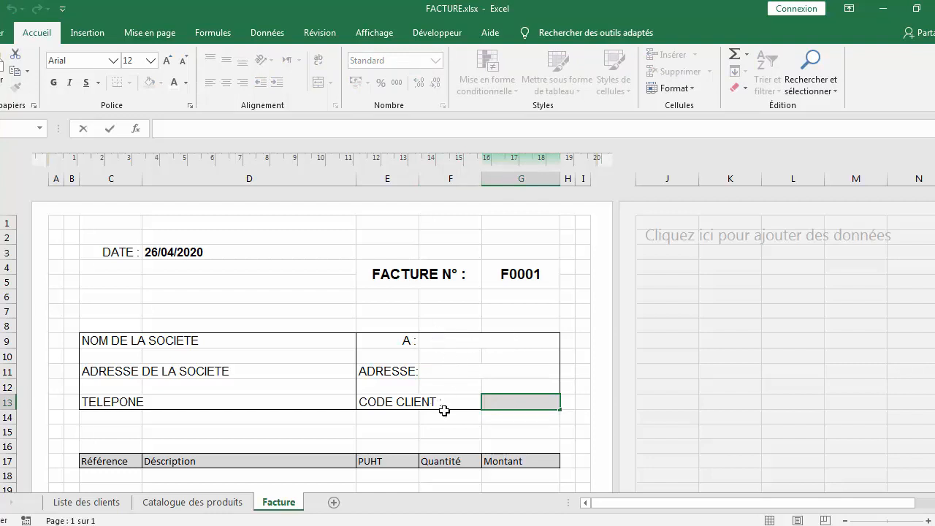
left_click(412, 431)
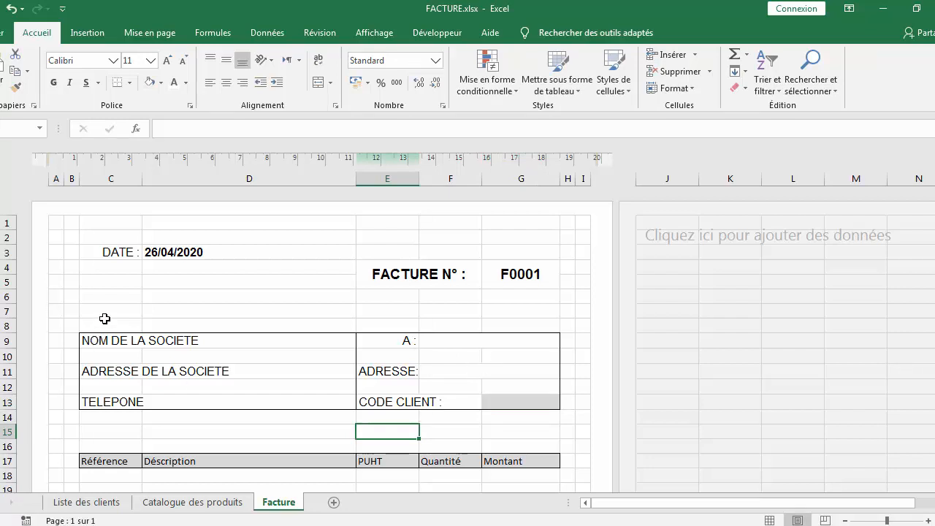
left_click_drag(106, 311, 511, 311)
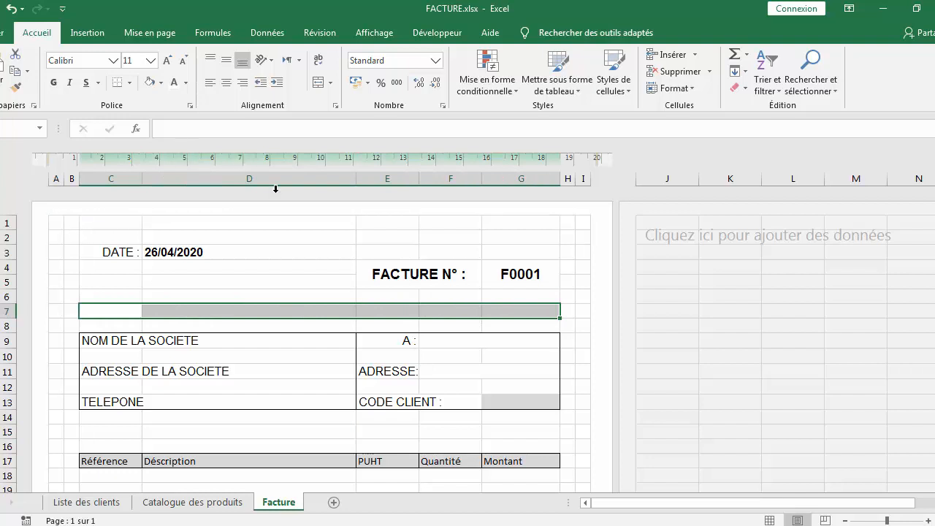
right_click(280, 316)
left_click(307, 254)
left_click(322, 102)
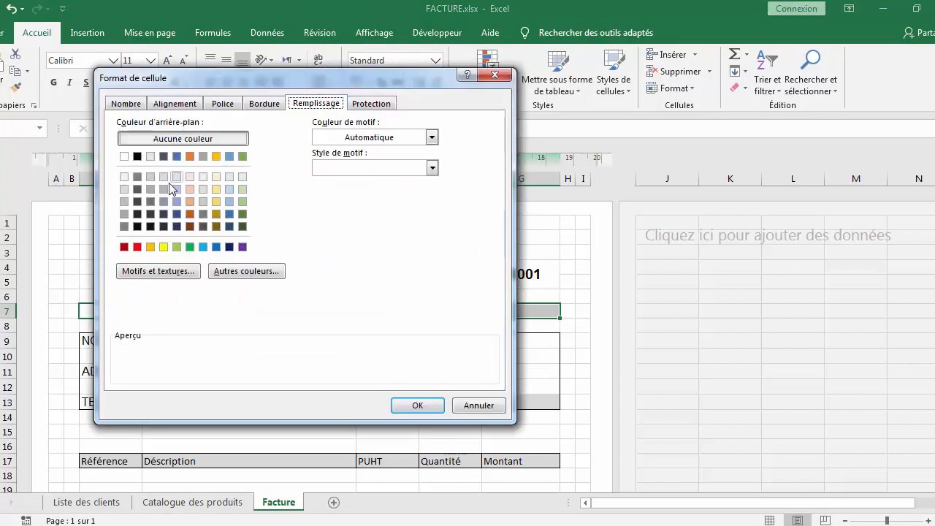
left_click(137, 157)
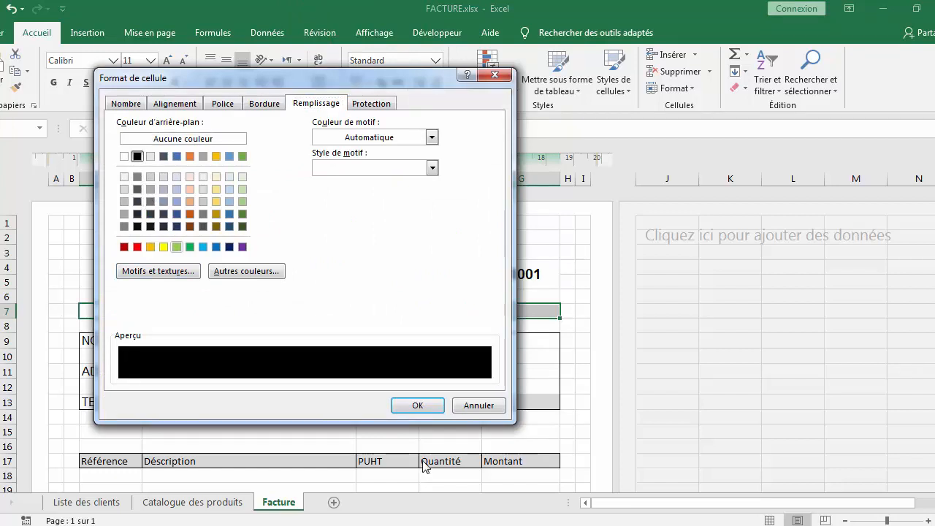
left_click(408, 406)
Set the height of row 7 to 0,2 cm to make a thin black separator line
left_click_drag(7, 318, 6, 311)
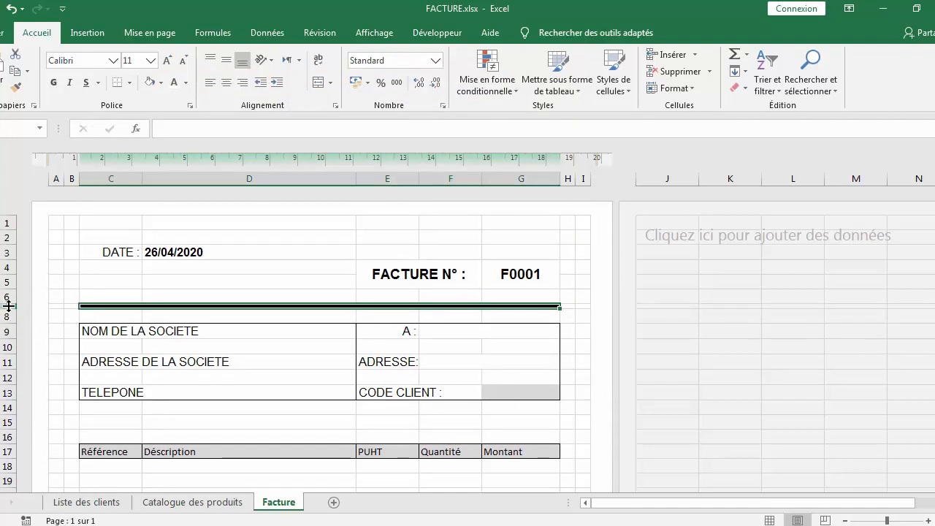
right_click(8, 306)
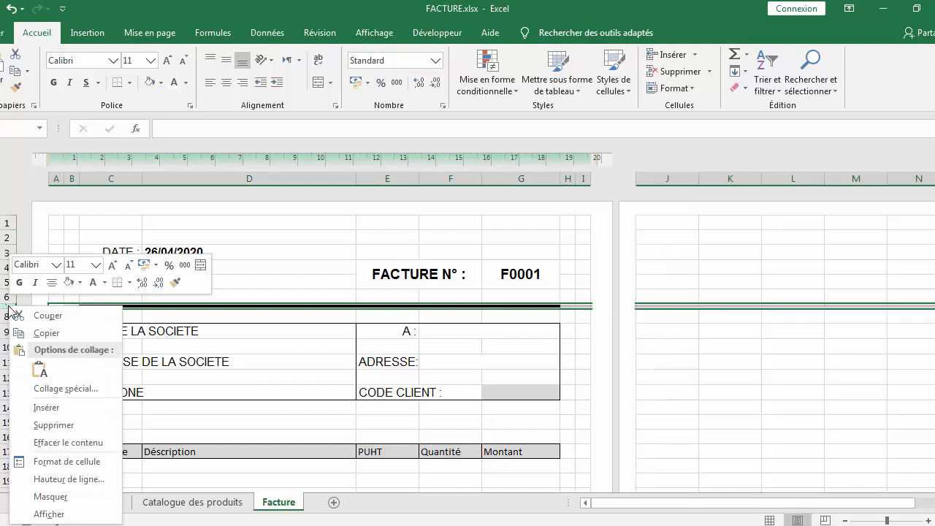
left_click(66, 484)
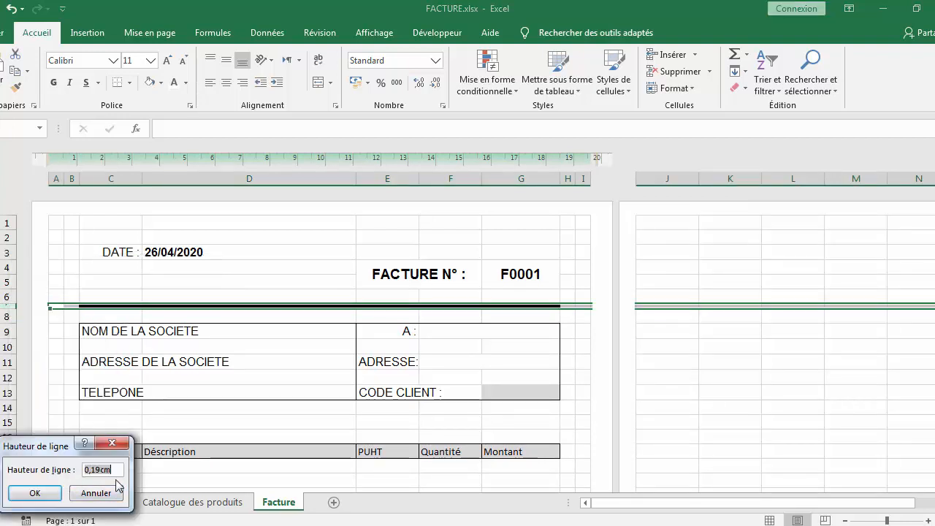
left_click(99, 470)
key("Right")
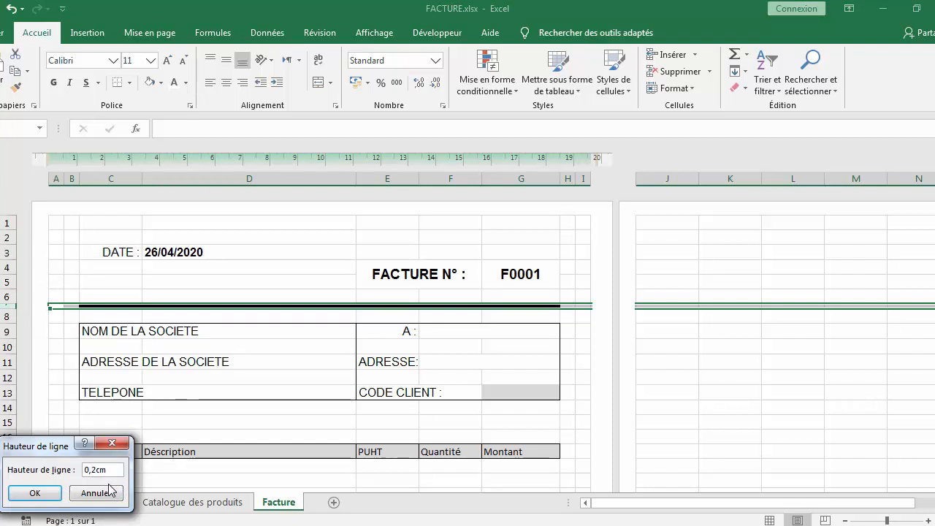
left_click_drag(110, 473, 51, 465)
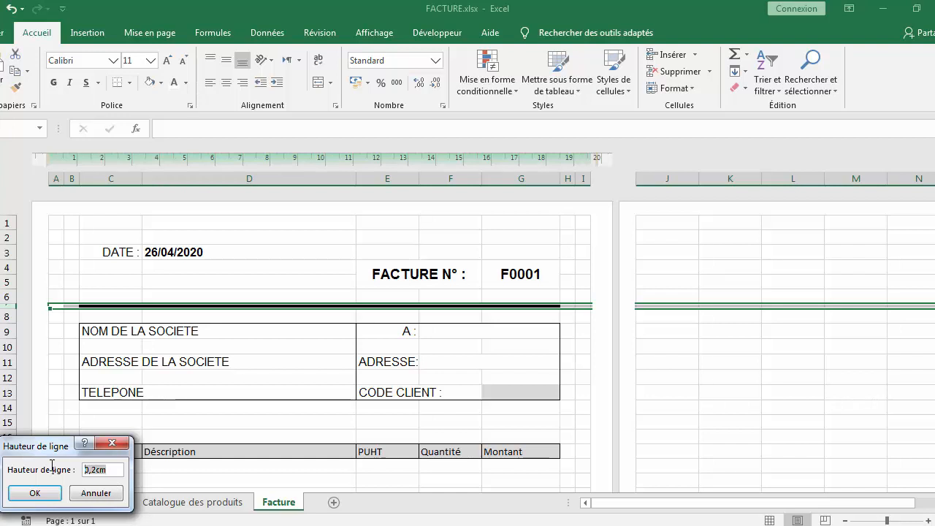
left_click(37, 490)
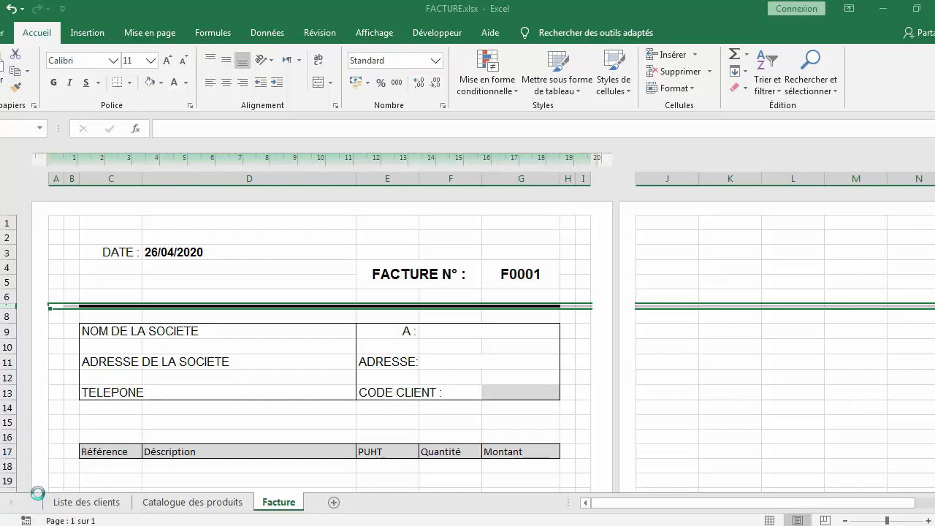
Fill the range C15:G15 with black
left_click_drag(128, 422, 502, 422)
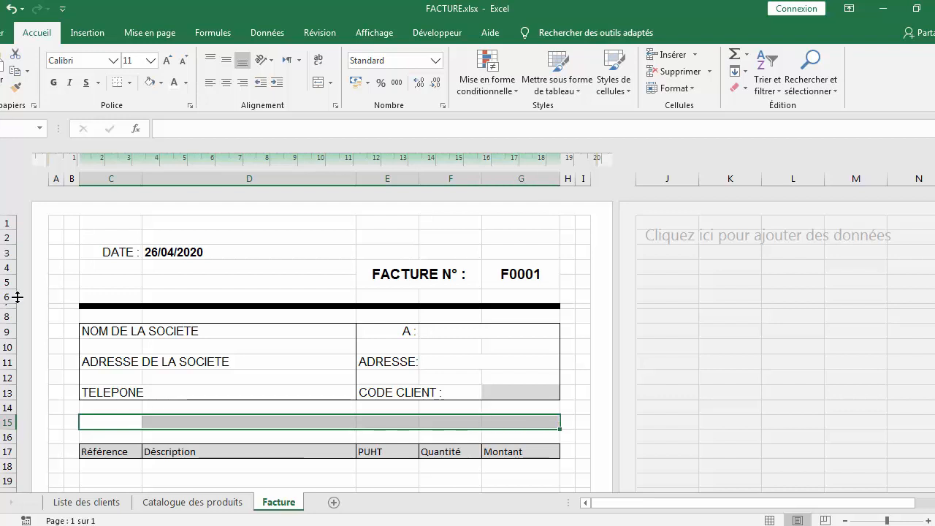
right_click(434, 425)
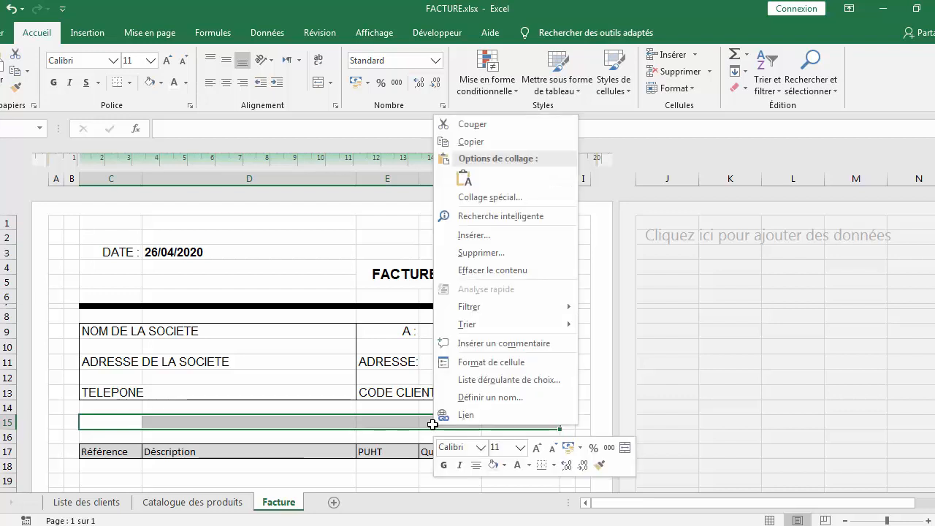
left_click(161, 84)
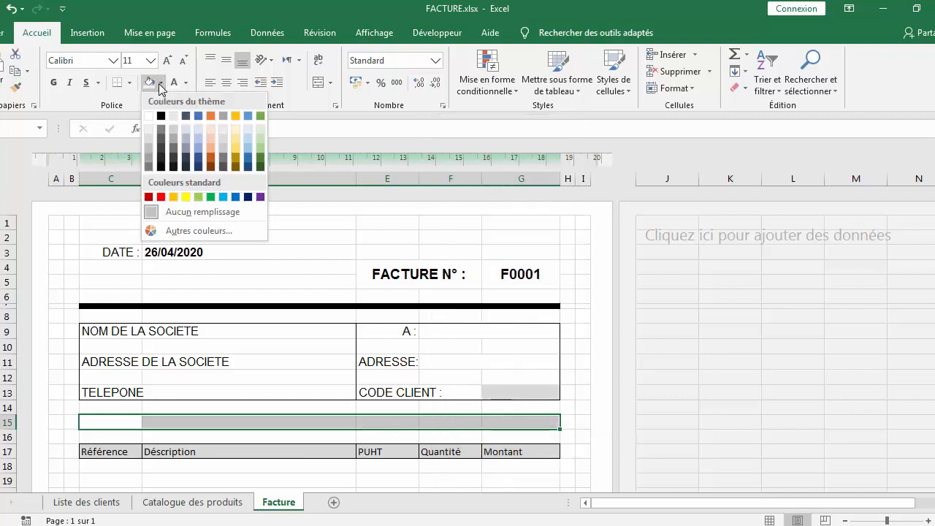
left_click(162, 121)
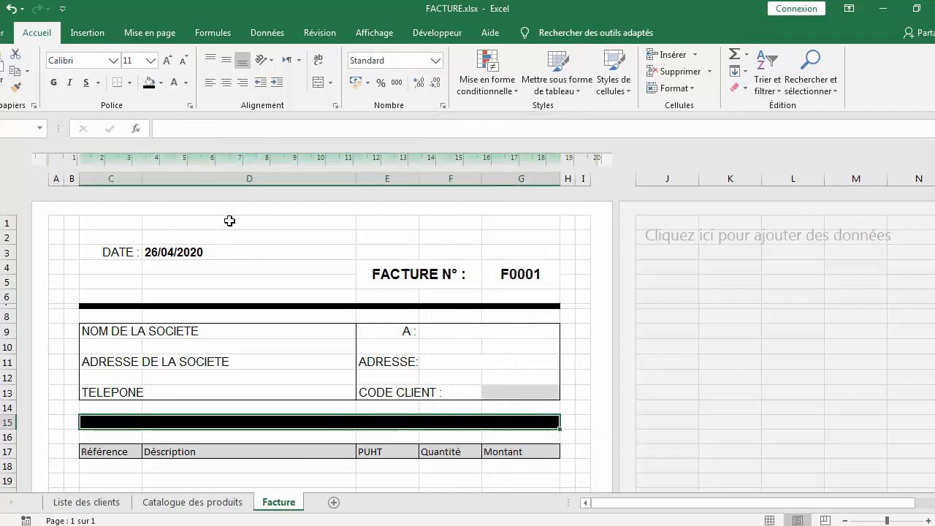
Set the height of row 15 to 0,2 cm
right_click(4, 423)
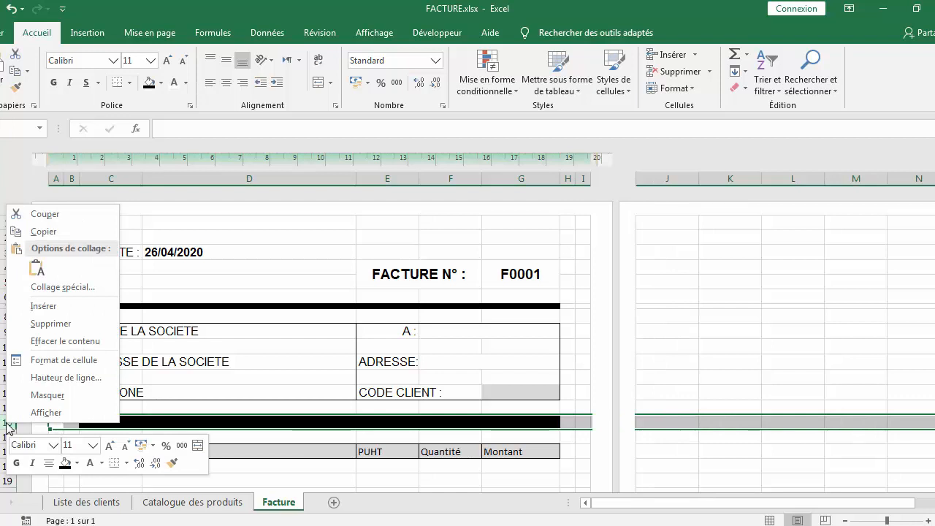
left_click(40, 377)
type("0,2cm")
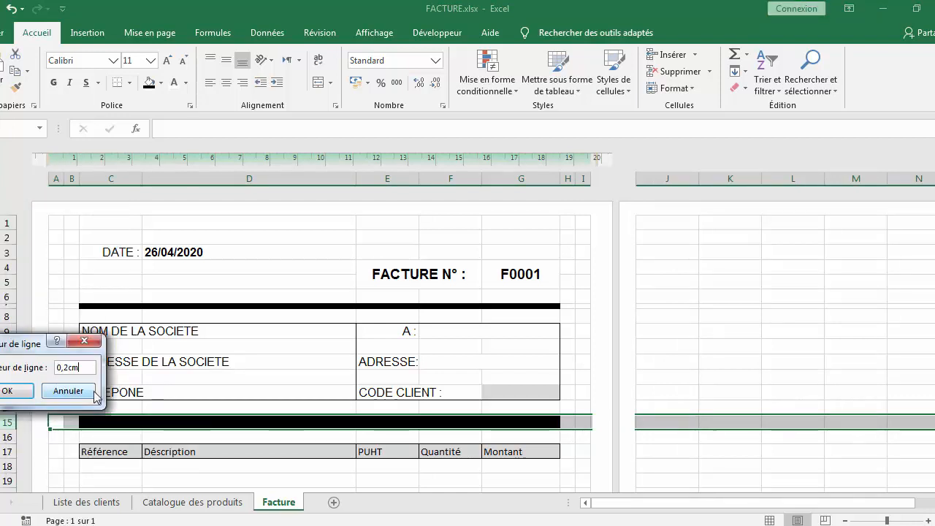
left_click(10, 393)
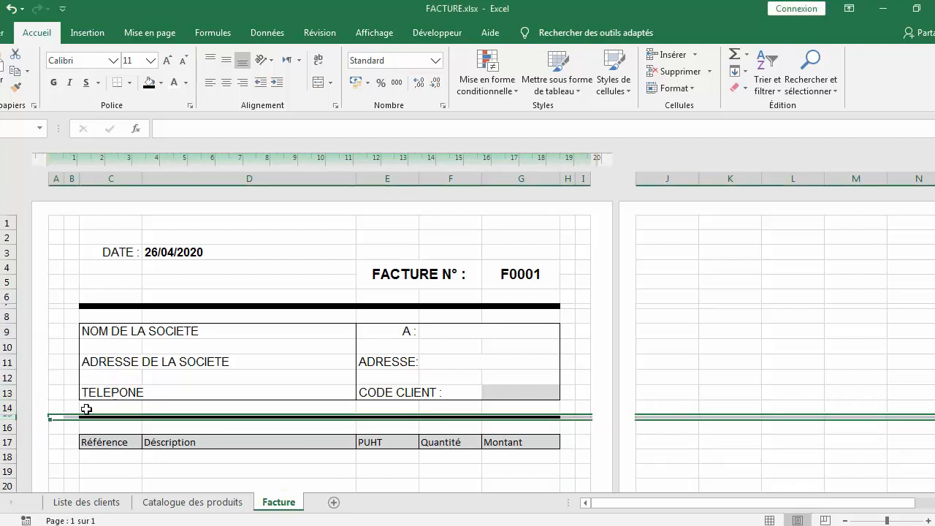
Apply an outline border with inner vertical lines to the invoice line area C19:G45
left_click(342, 314)
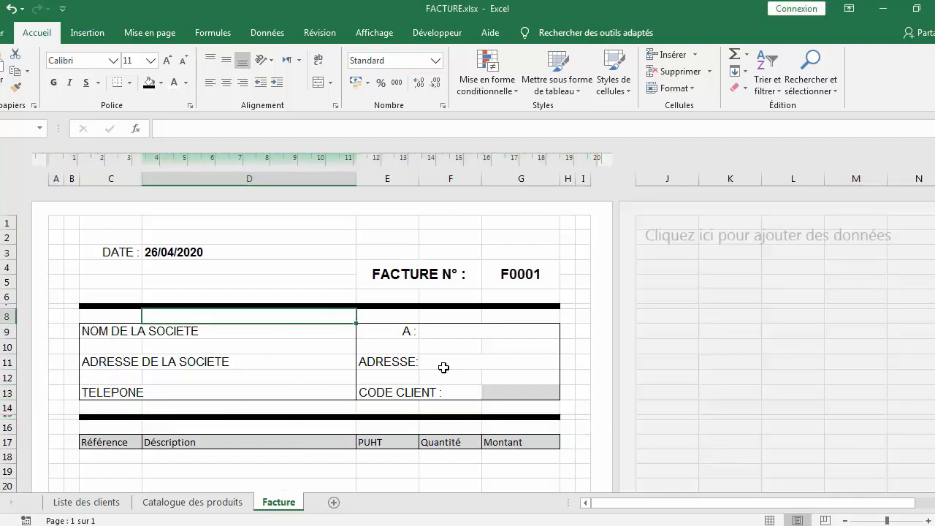
scroll(444, 368, "down", 3)
scroll(444, 367, "down", 2)
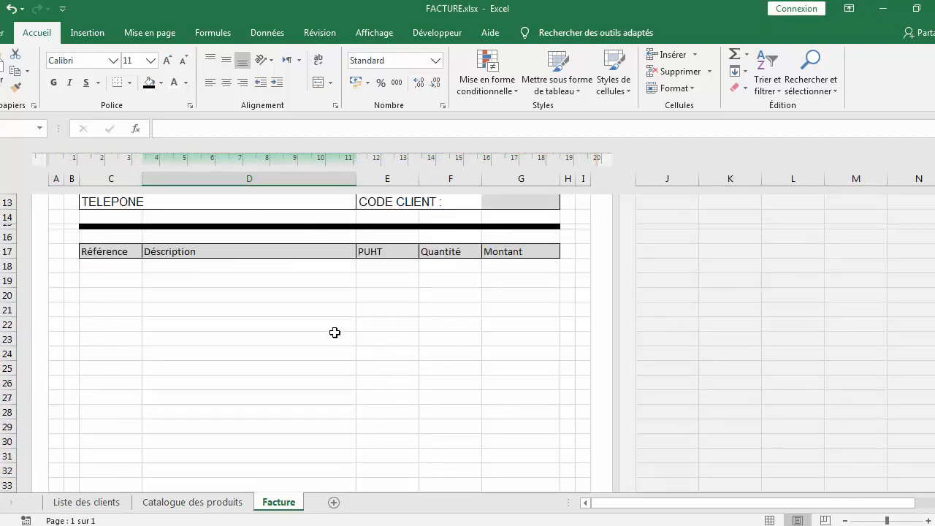
left_click_drag(111, 248, 519, 430)
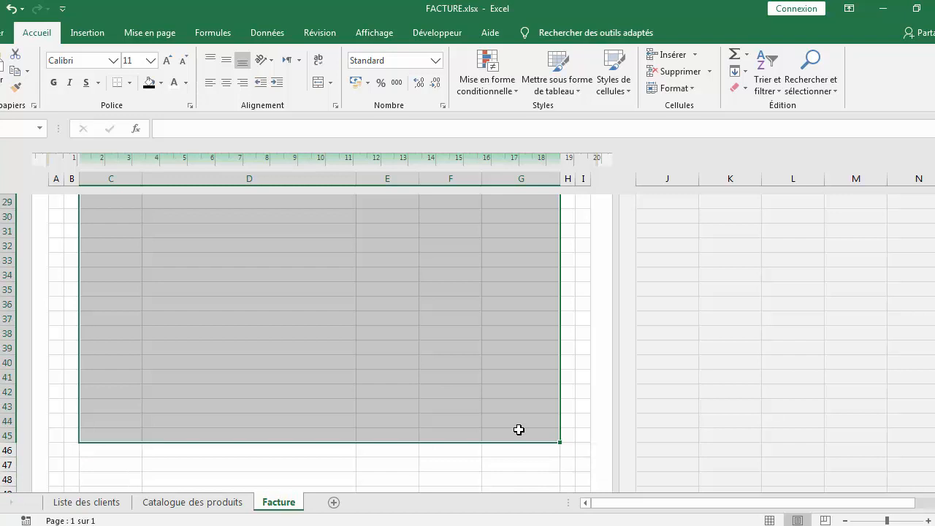
right_click(363, 286)
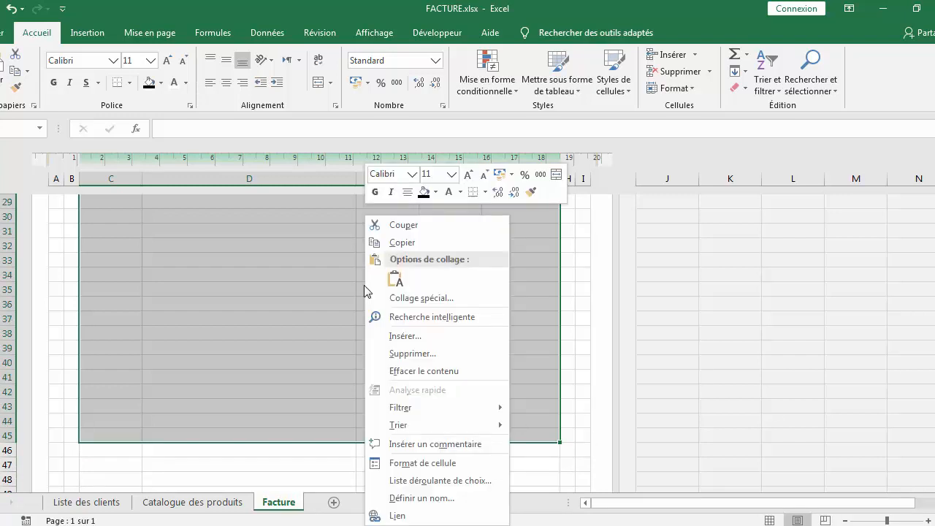
left_click(432, 464)
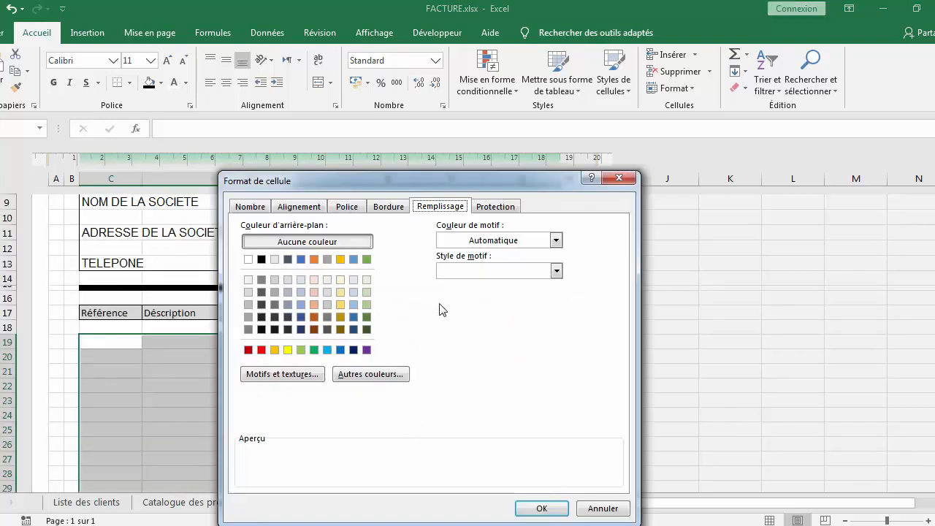
left_click(386, 205)
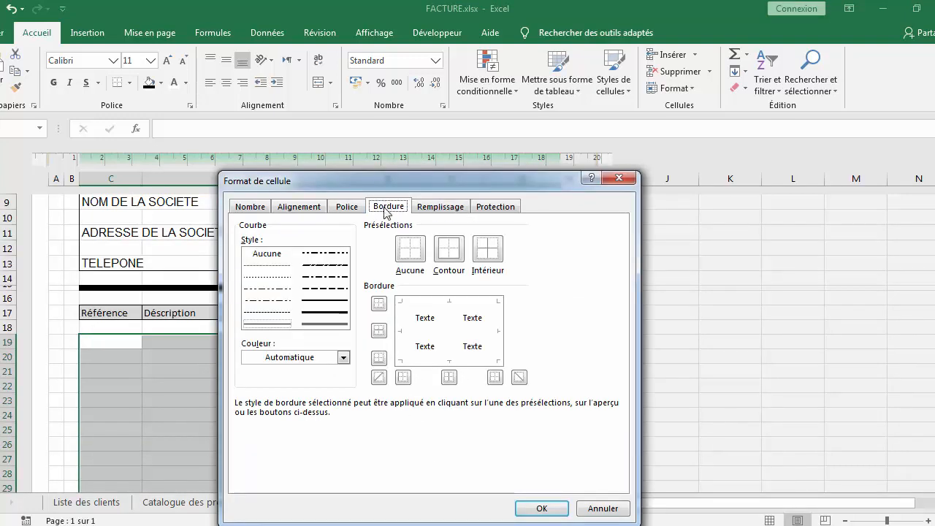
left_click(456, 250)
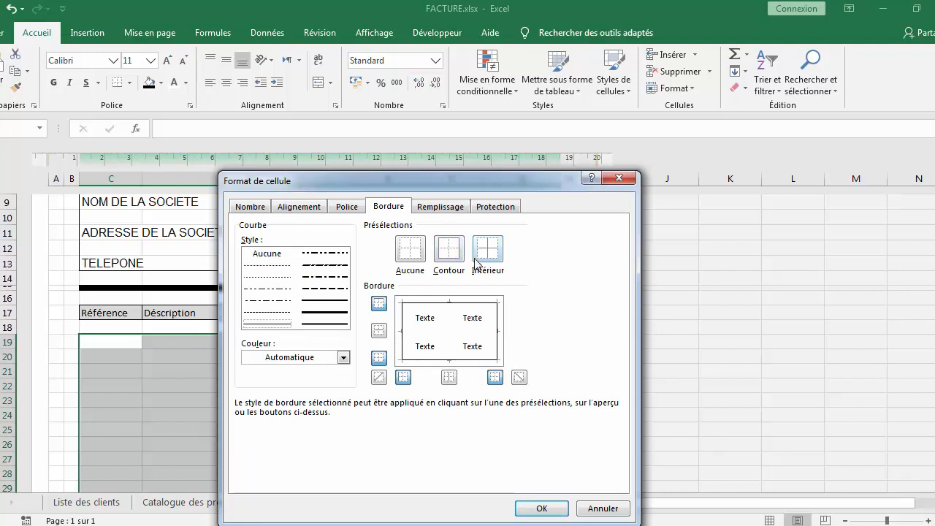
left_click(447, 343)
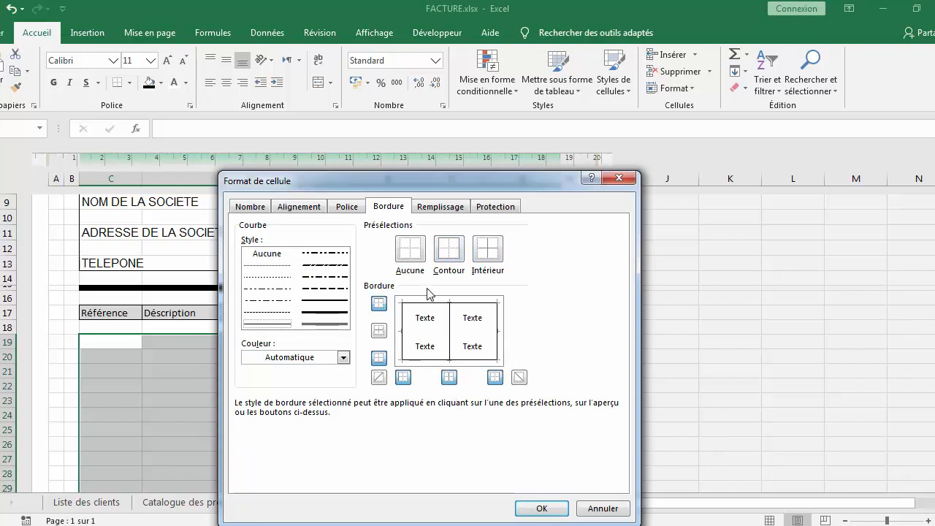
left_click(536, 509)
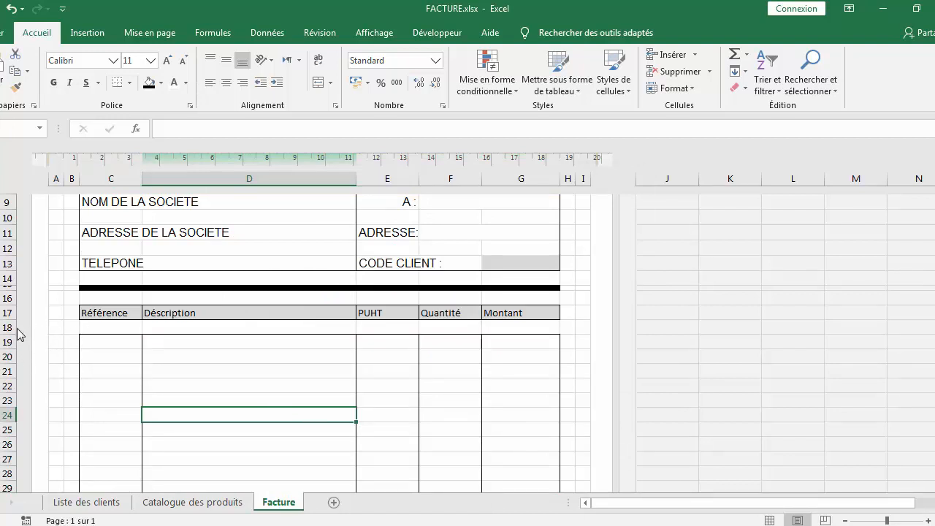
Shrink row 18 between the column headers and the invoice lines to a thin gap
left_click_drag(12, 334, 13, 328)
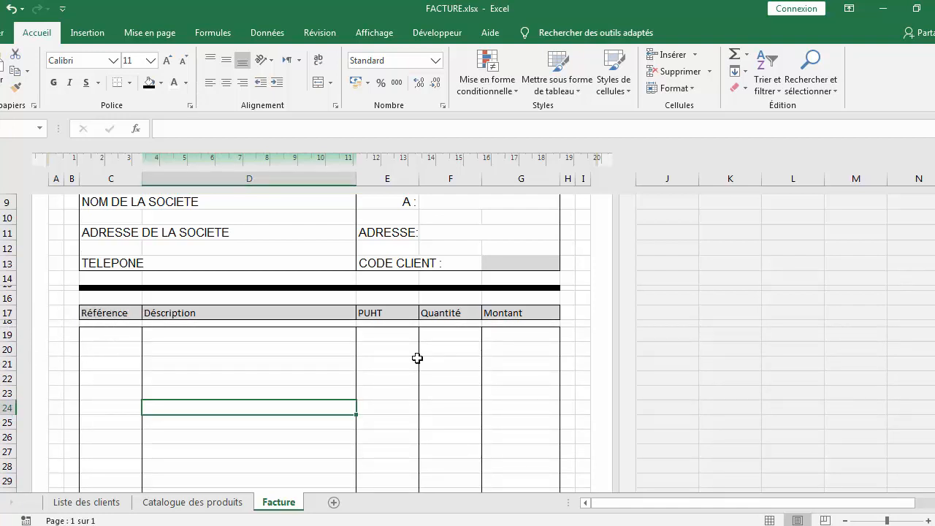
scroll(418, 356, "down", 10)
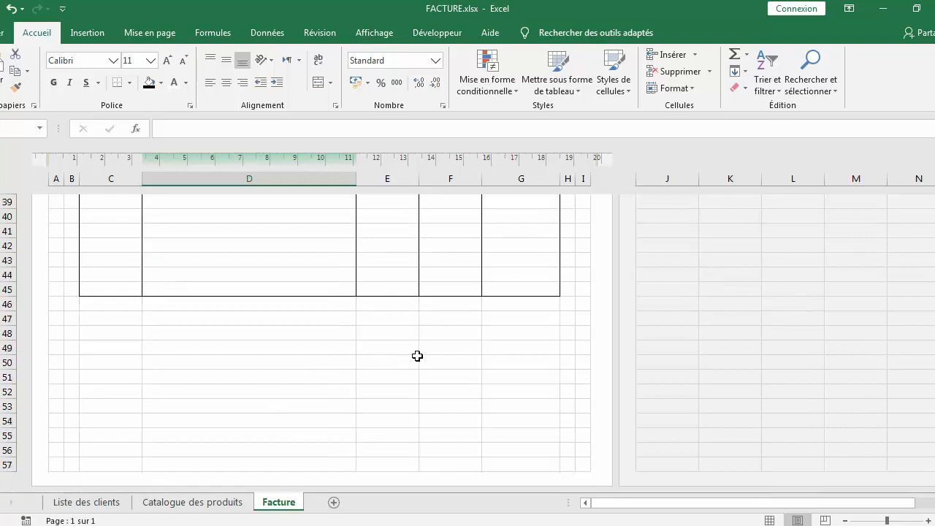
left_click(460, 320)
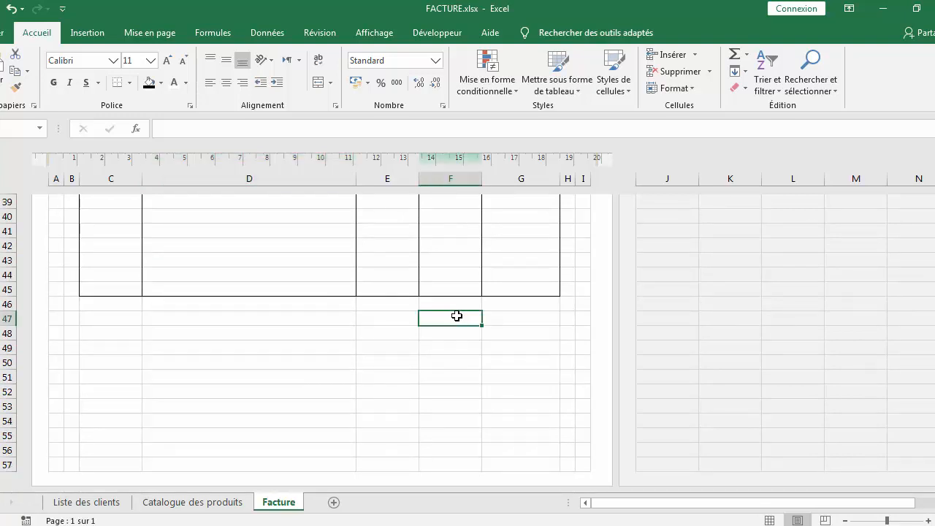
Remove all borders from the range C45:G45 through Format de cellule
left_click_drag(111, 289, 222, 287)
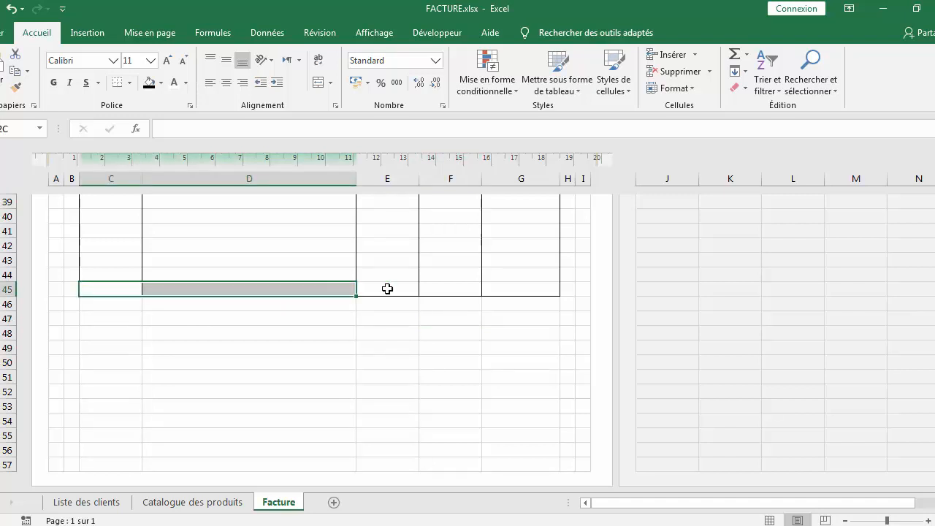
left_click_drag(388, 289, 520, 290)
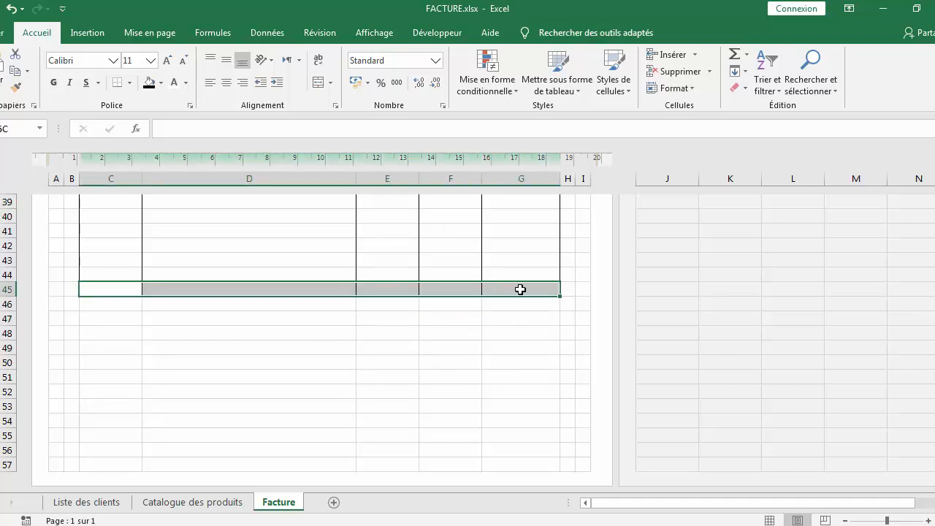
right_click(440, 289)
left_click(499, 463)
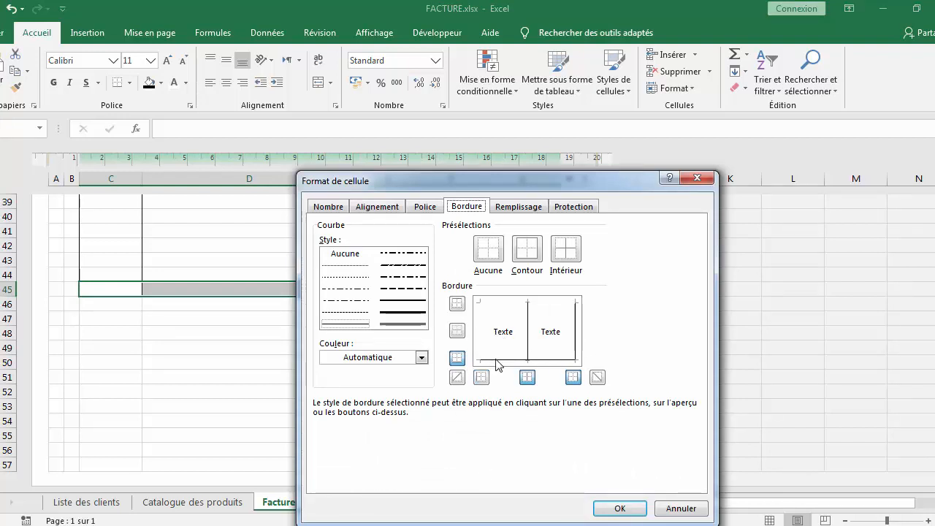
left_click(497, 359)
left_click(527, 346)
left_click(575, 328)
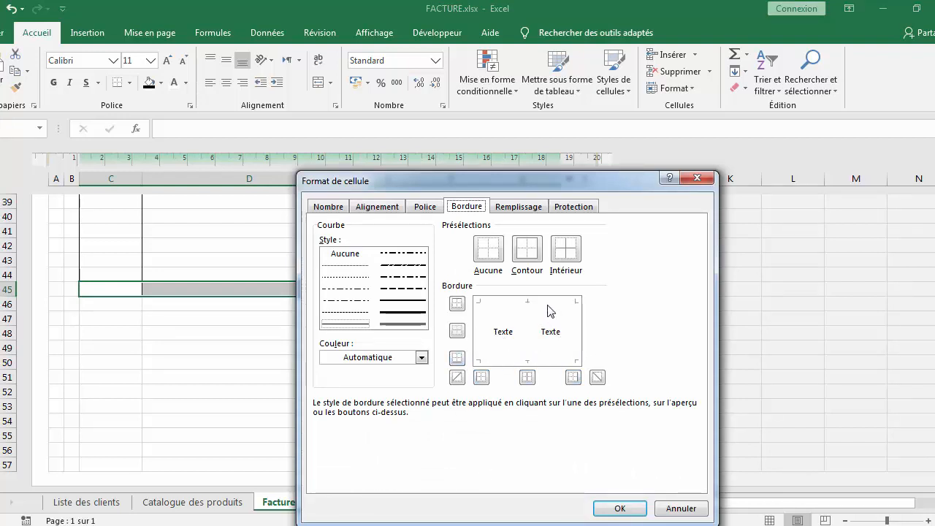
left_click(549, 307)
left_click(614, 508)
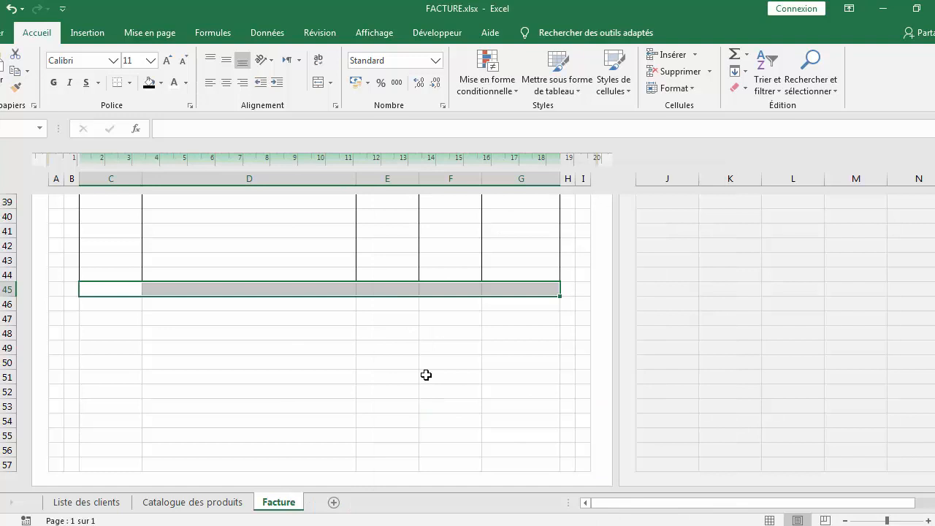
Give cells F46:G46 a medium-weight outline and inner border
left_click(417, 322)
left_click(442, 319)
left_click_drag(445, 308, 516, 307)
right_click(468, 306)
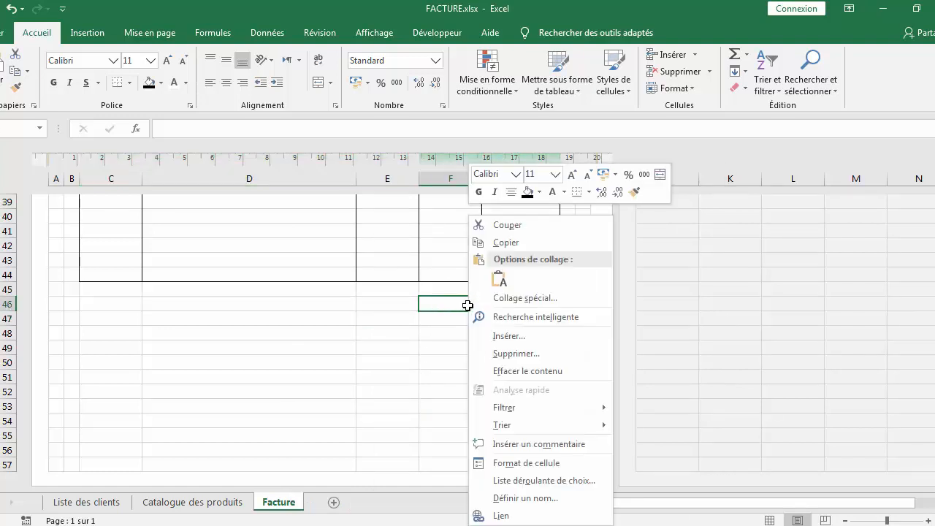
left_click(504, 463)
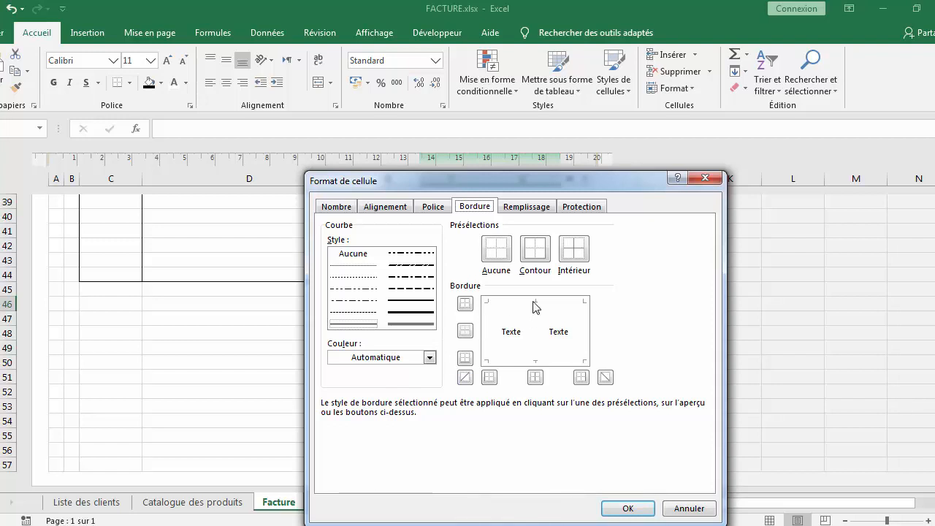
left_click(541, 258)
left_click(569, 257)
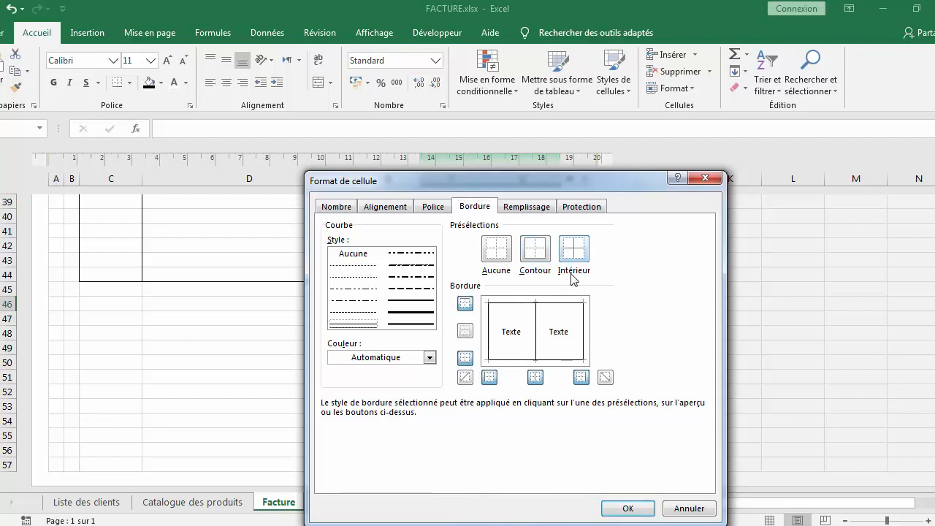
left_click(431, 300)
left_click(547, 256)
left_click(569, 256)
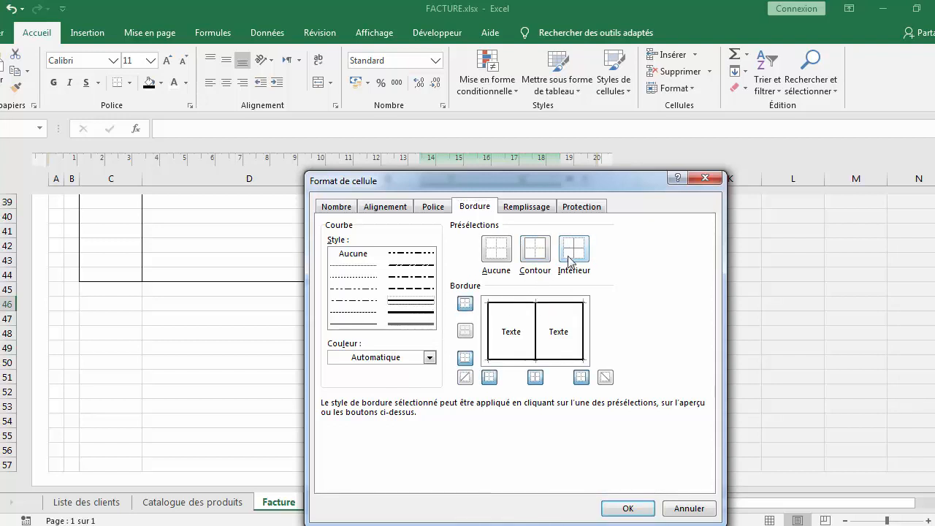
left_click(627, 507)
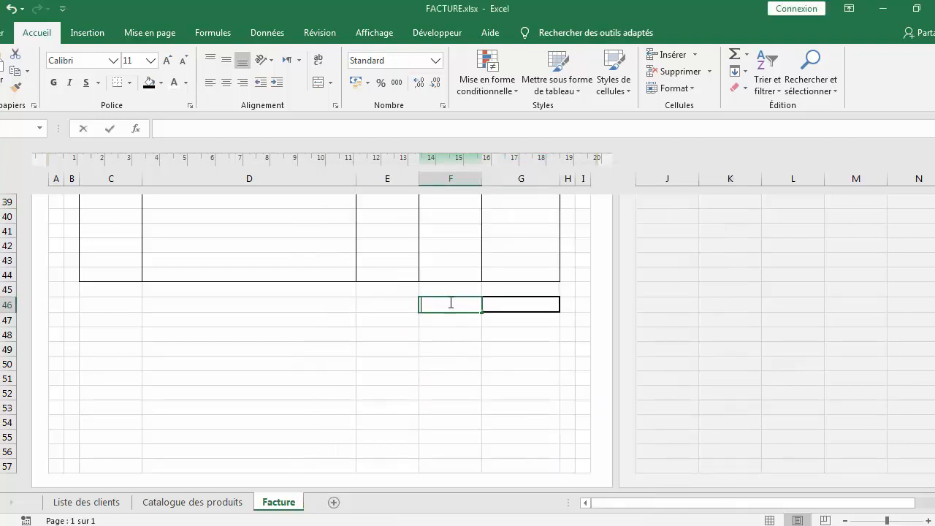
Enter TVA in F46 and the rate 0,2 in G46
double_click(451, 303)
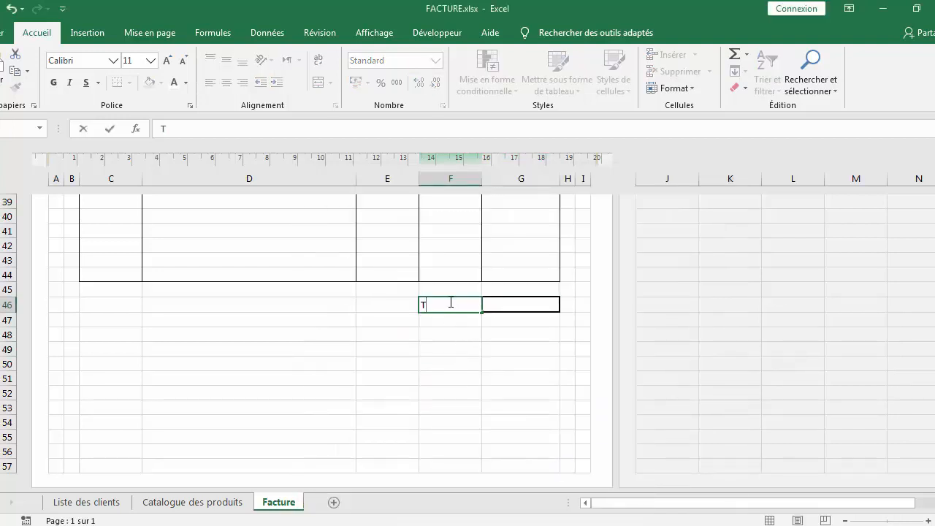
left_click(535, 301)
type("0,2")
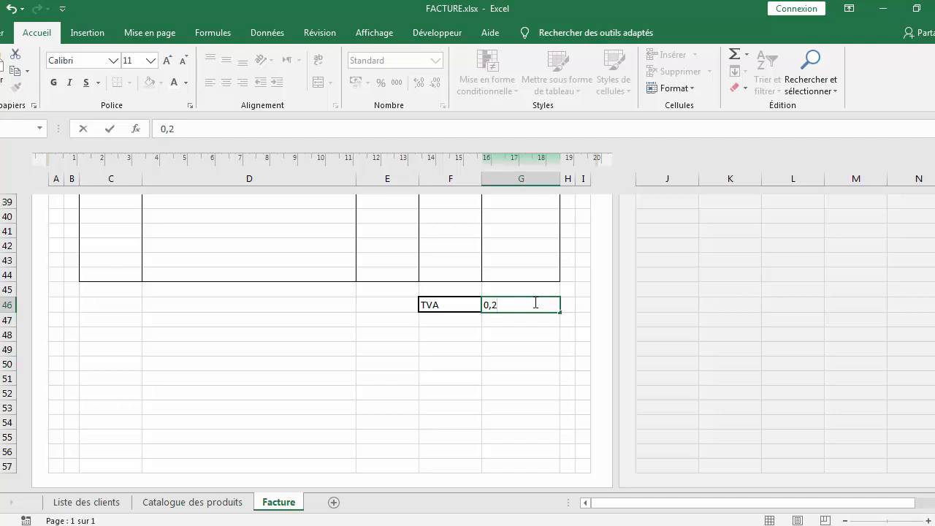
left_click(533, 332)
Format G46 as a percentage with 0 decimal places
left_click(522, 306)
right_click(522, 306)
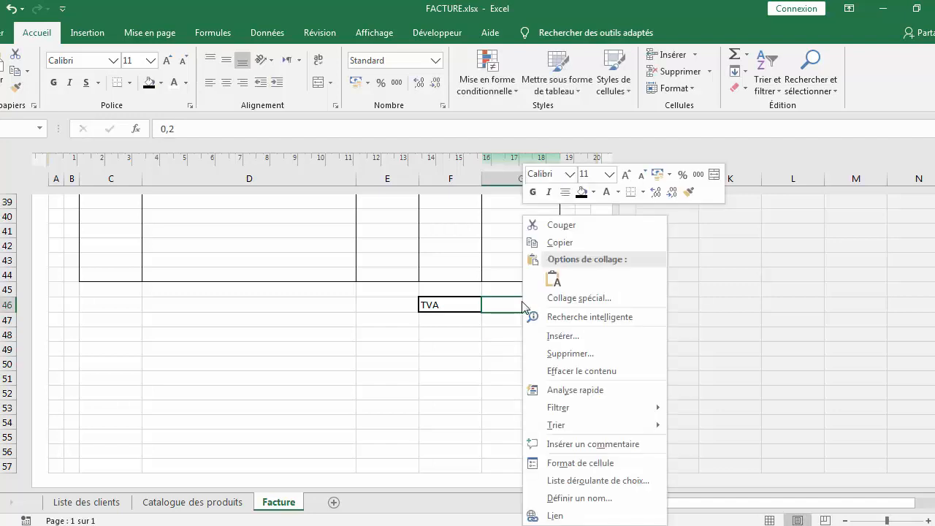
left_click(581, 463)
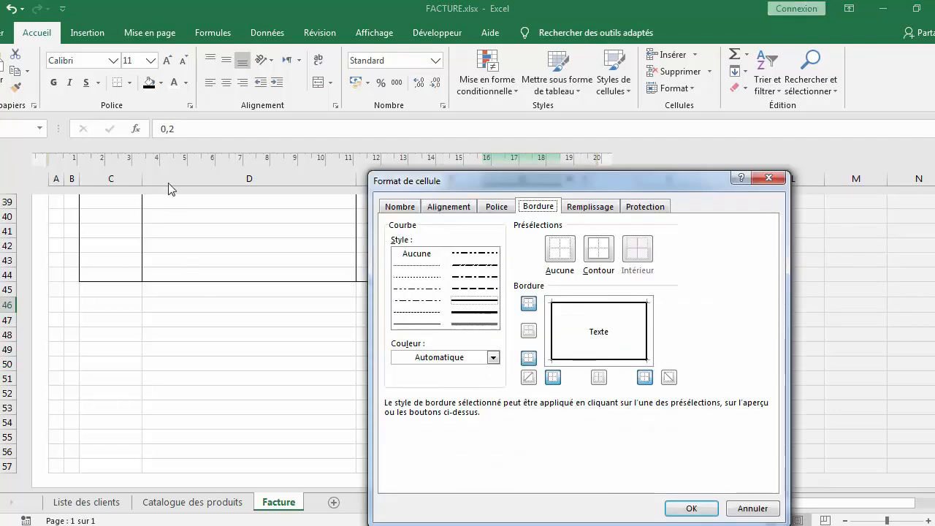
left_click(406, 206)
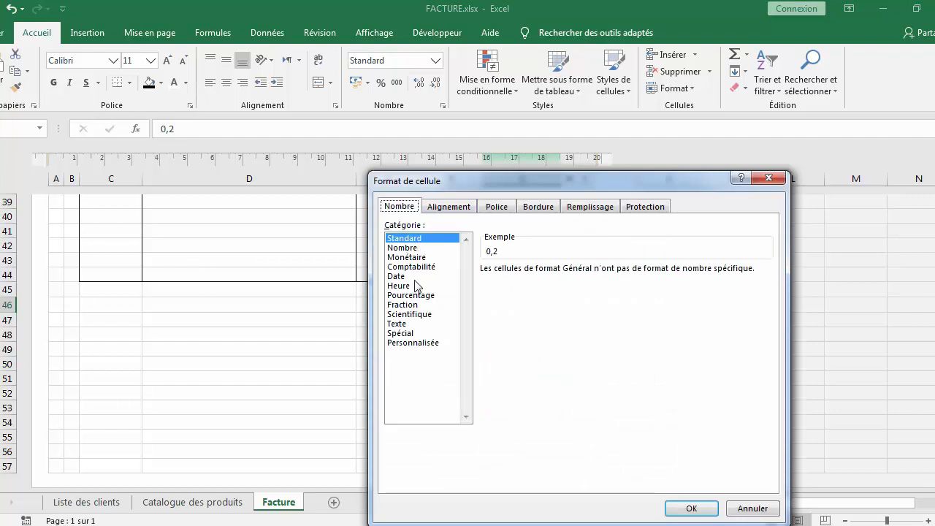
left_click(413, 296)
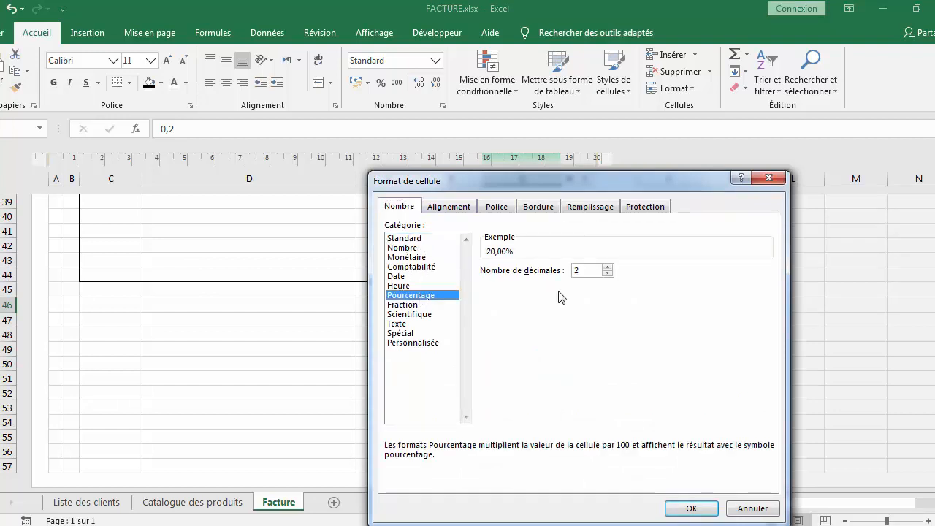
left_click(606, 274)
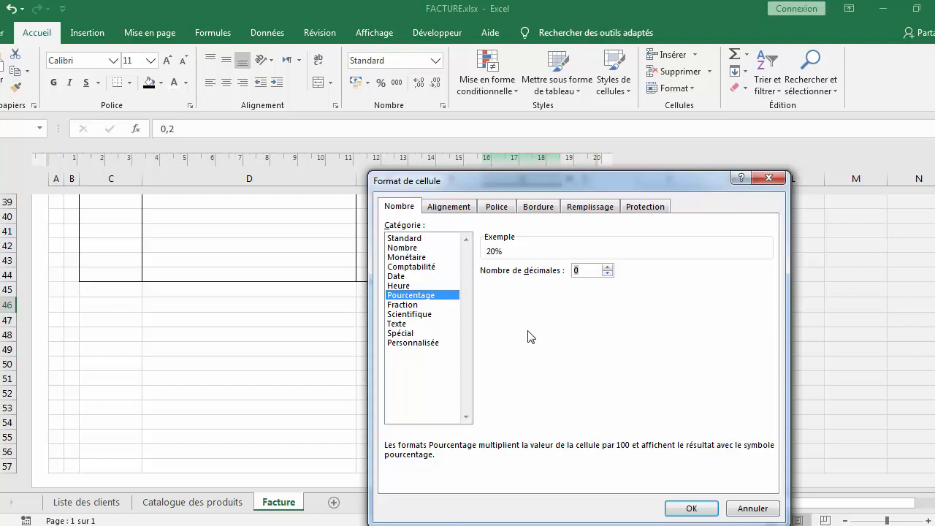
left_click(698, 509)
left_click(451, 365)
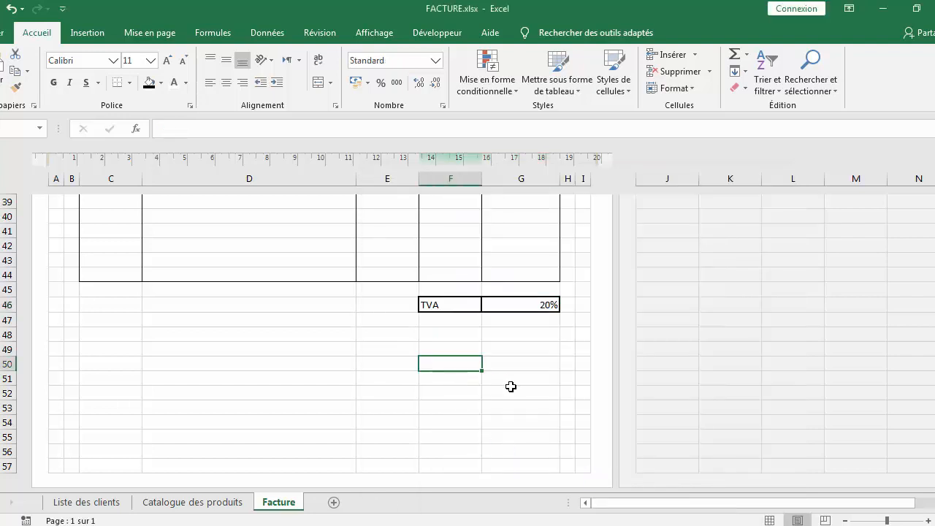
Format the TVA cells F46:G46 in Arial 12, bold and horizontally centered
left_click(525, 304)
left_click_drag(457, 299, 484, 299)
left_click(113, 61)
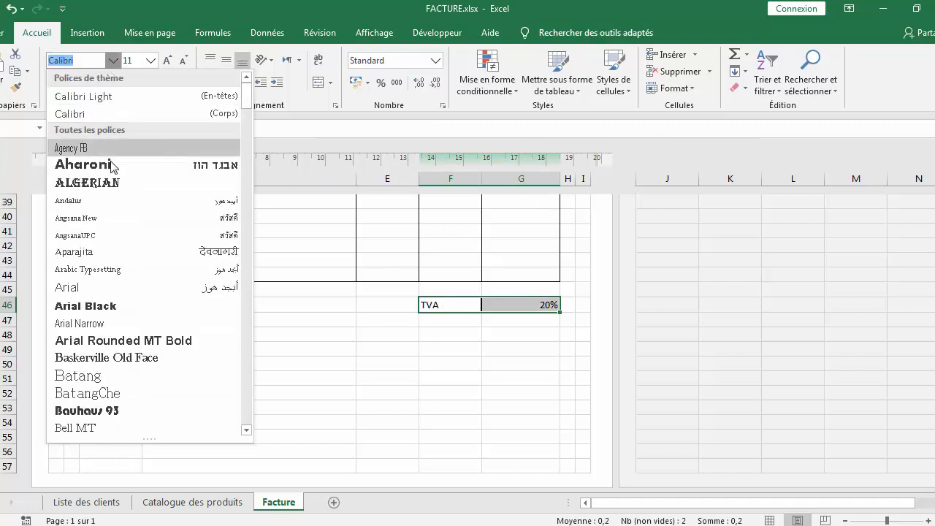
left_click(128, 292)
left_click(151, 61)
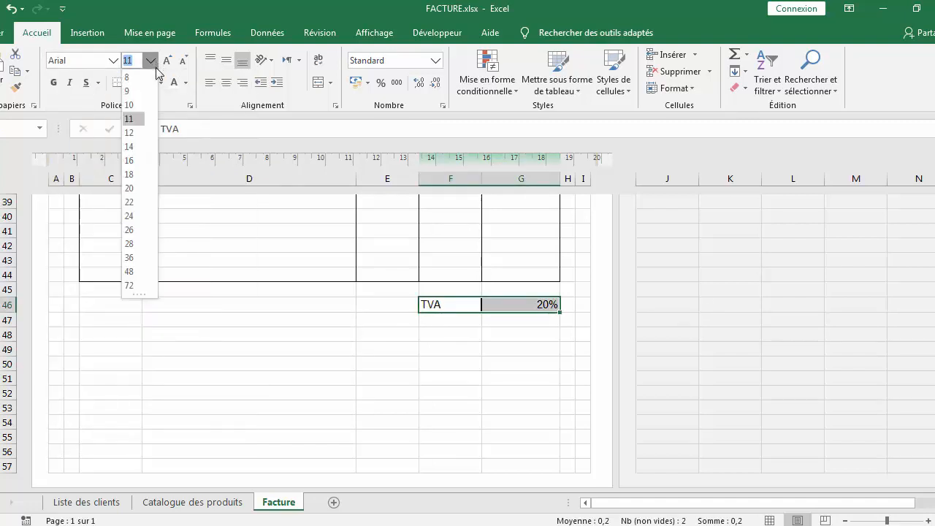
left_click(131, 133)
left_click(48, 86)
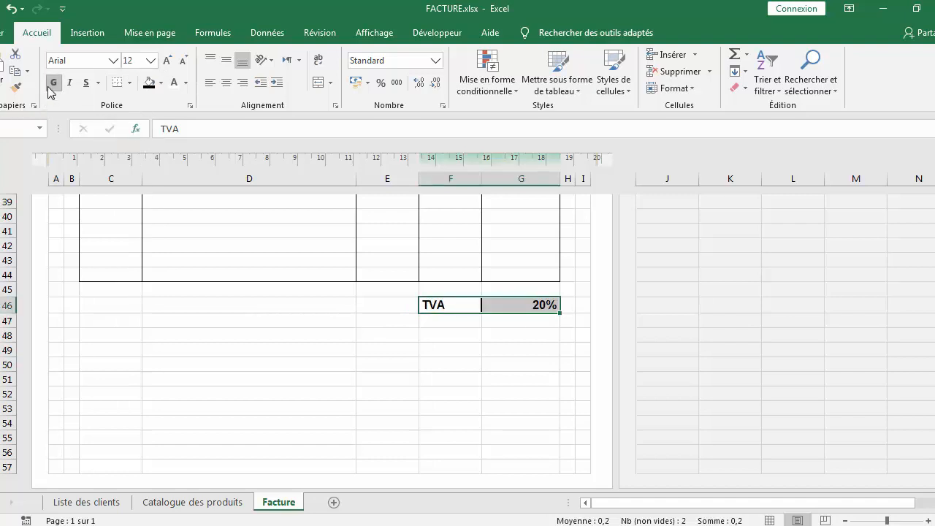
left_click(231, 83)
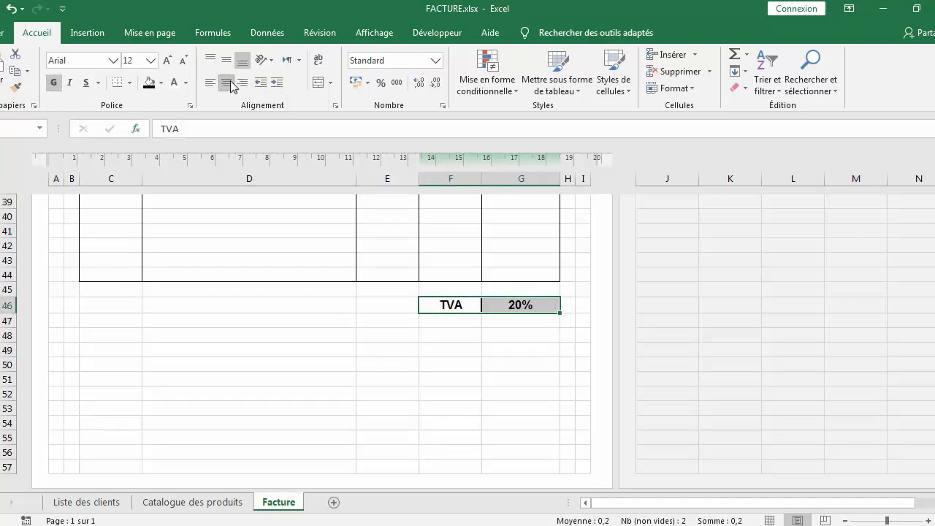
Merge F48:F49 and G48:G49 into single cells
left_click(504, 356)
left_click_drag(440, 337, 440, 350)
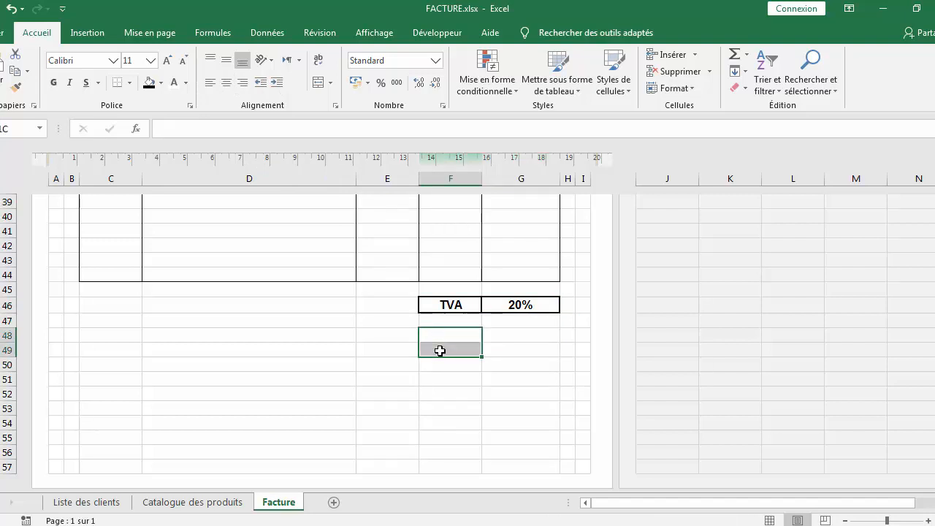
left_click(332, 84)
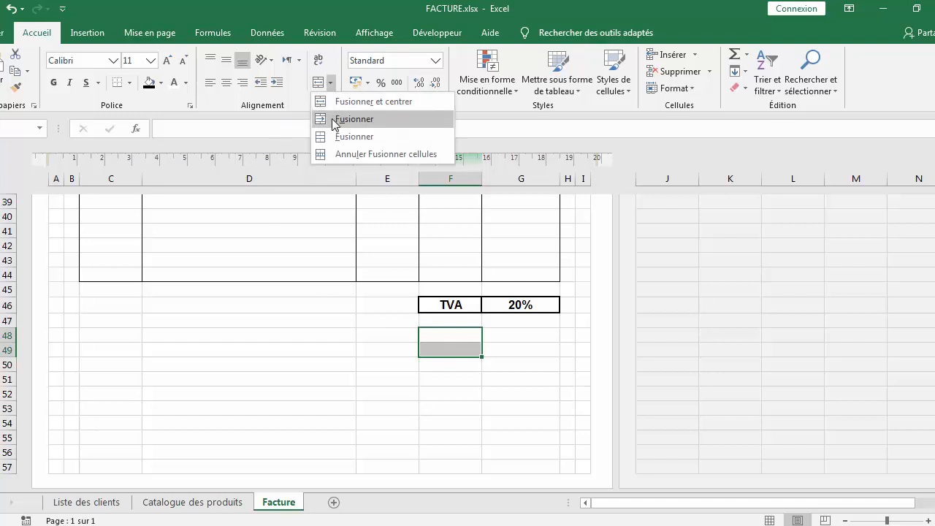
left_click(336, 137)
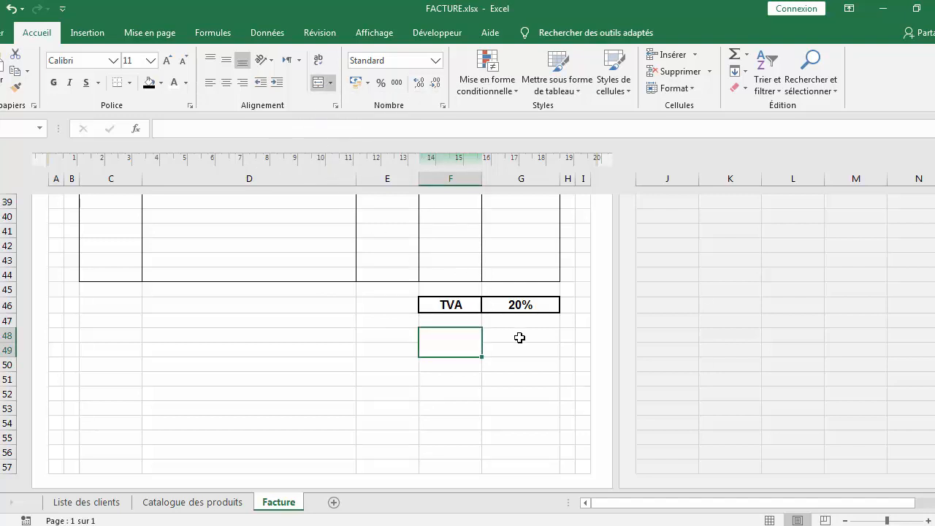
left_click_drag(520, 338, 519, 351)
left_click(330, 82)
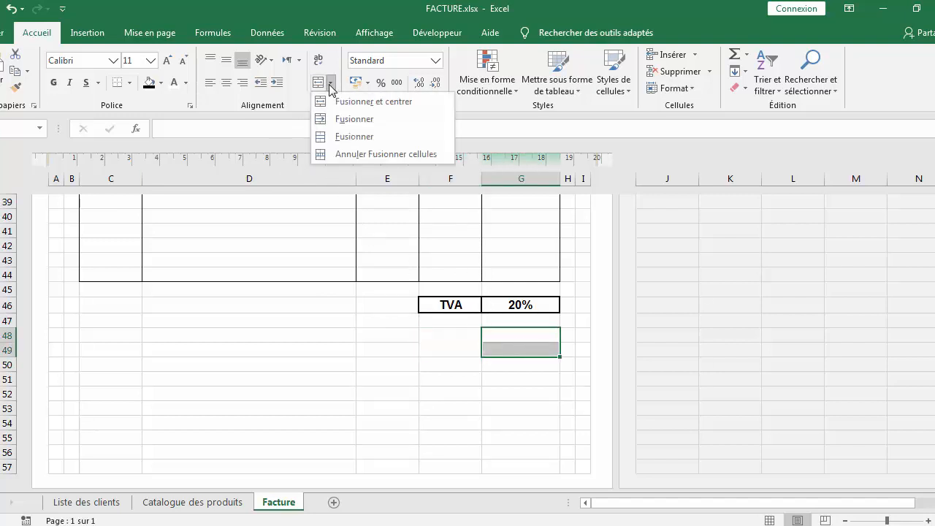
left_click(336, 136)
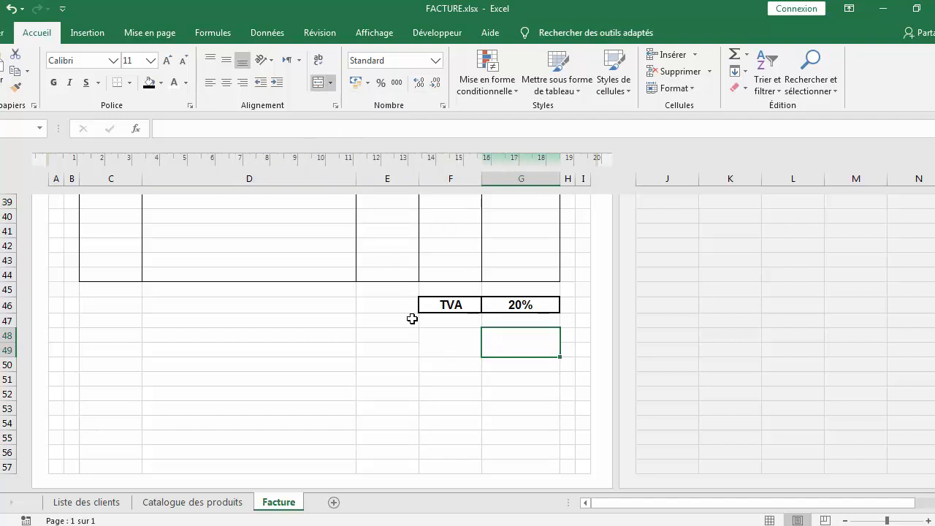
Merge F50:F51 and G50:G51 into single cells
left_click_drag(447, 367, 450, 378)
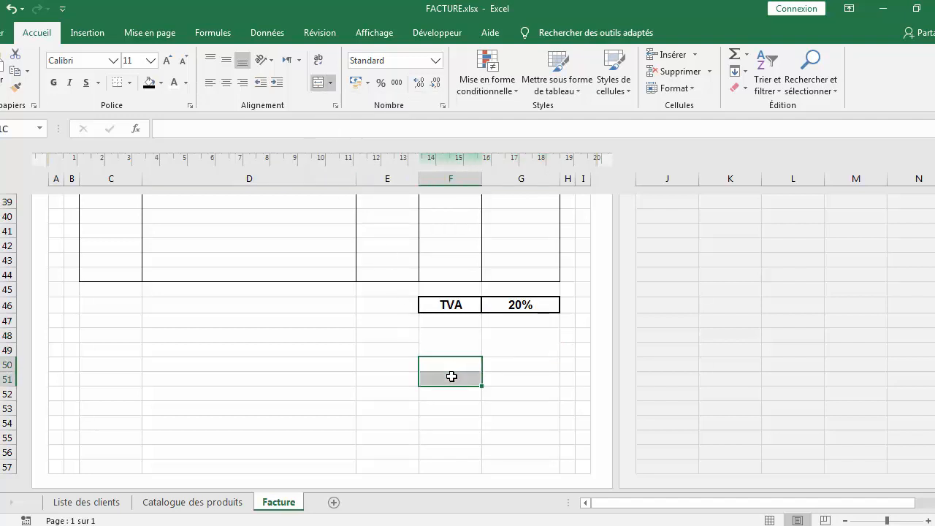
left_click(331, 84)
left_click(336, 137)
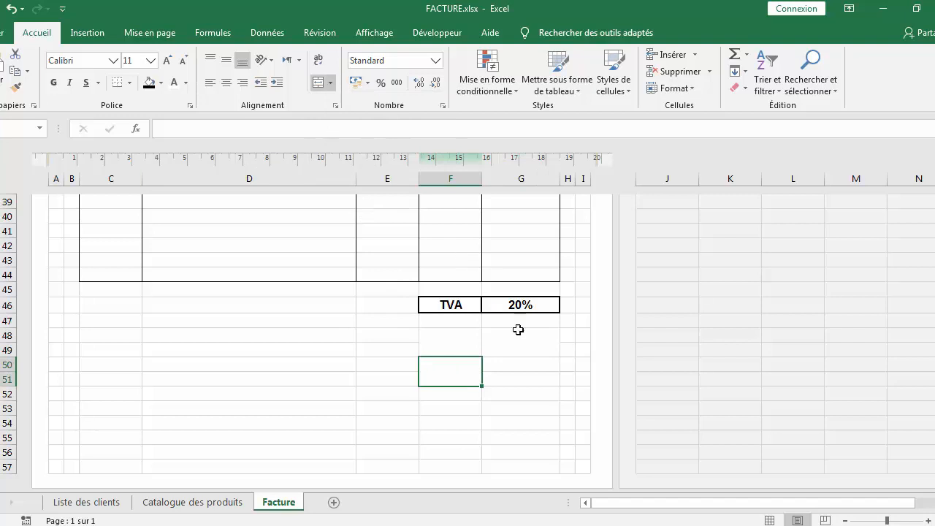
left_click_drag(517, 368, 517, 376)
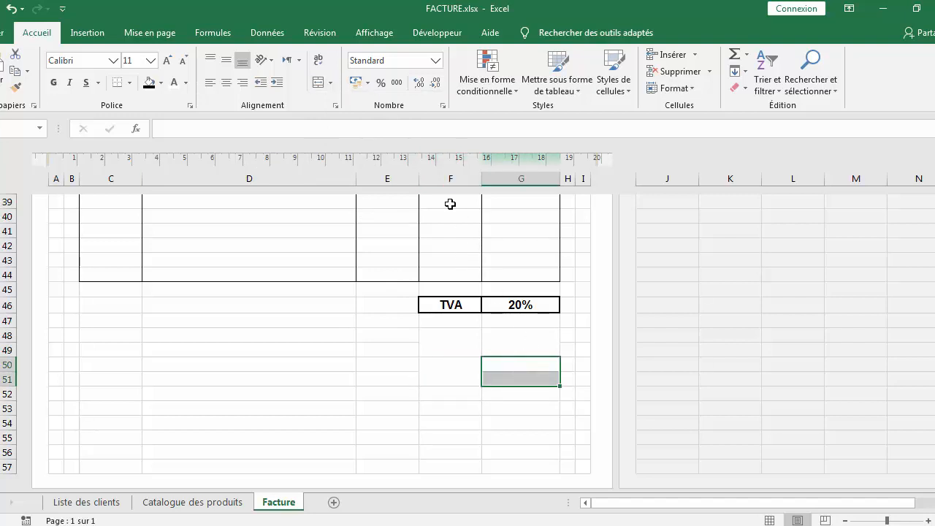
left_click(334, 85)
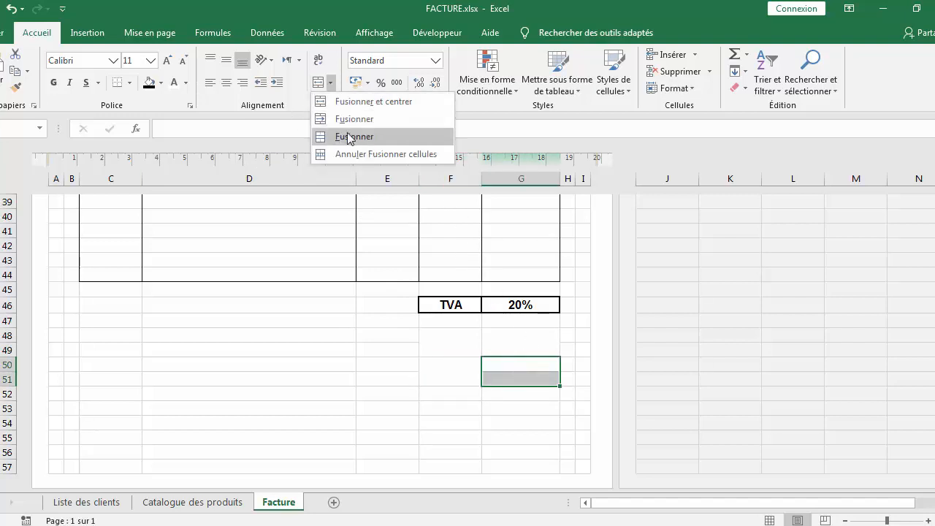
left_click(344, 137)
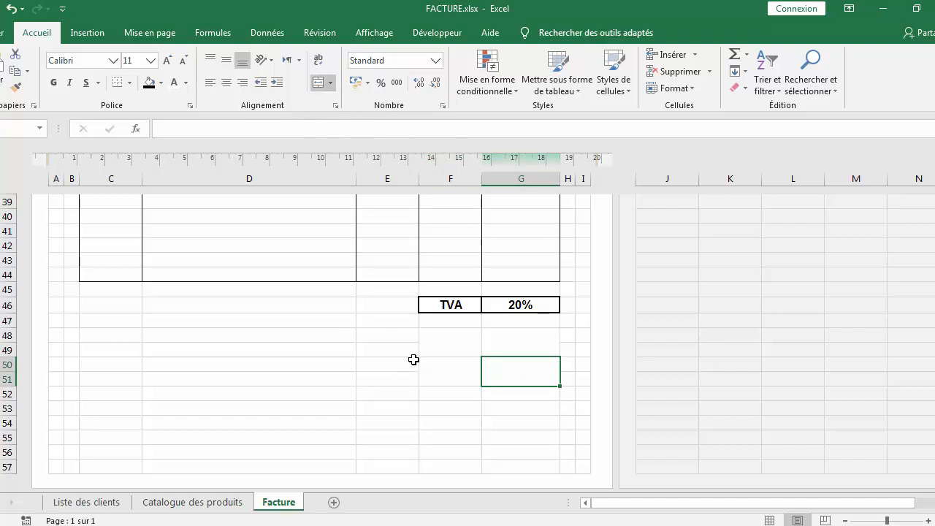
Merge E48:E51 into one cell
left_click_drag(393, 337, 399, 378)
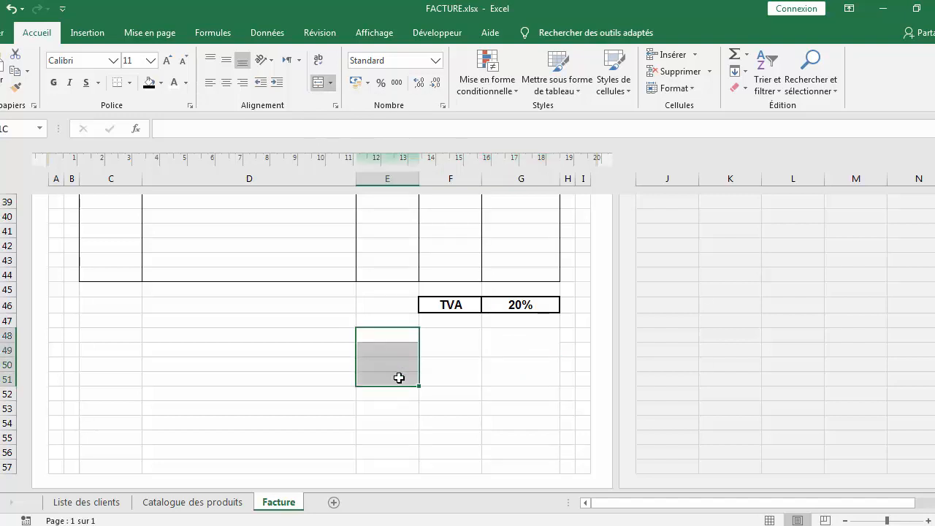
left_click(330, 84)
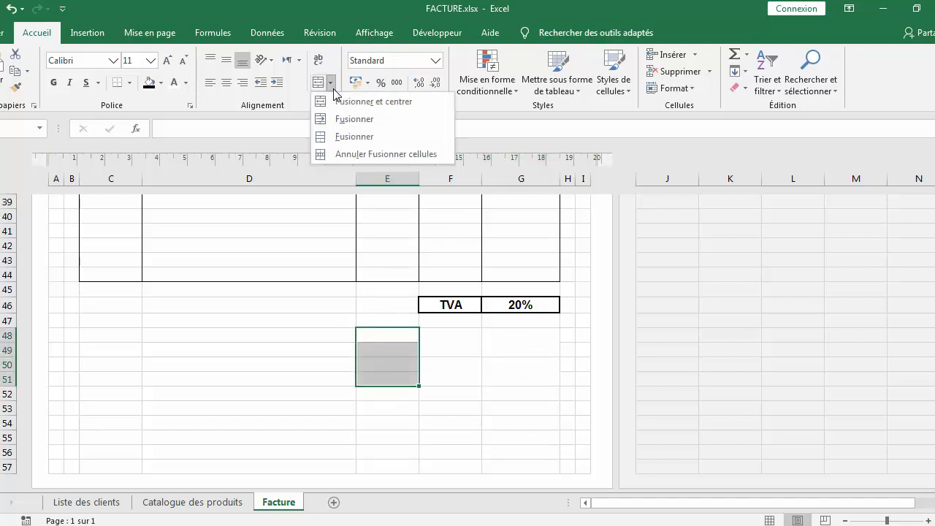
left_click(341, 138)
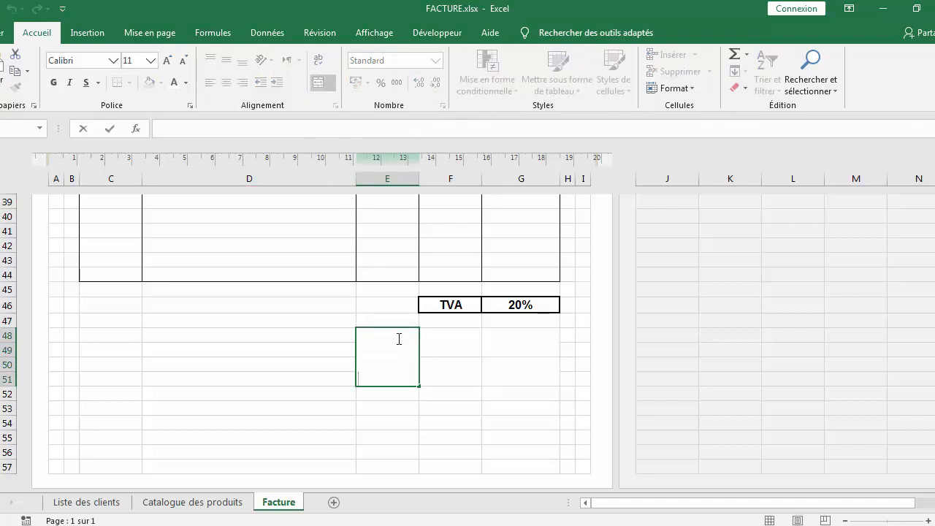
left_click(411, 437)
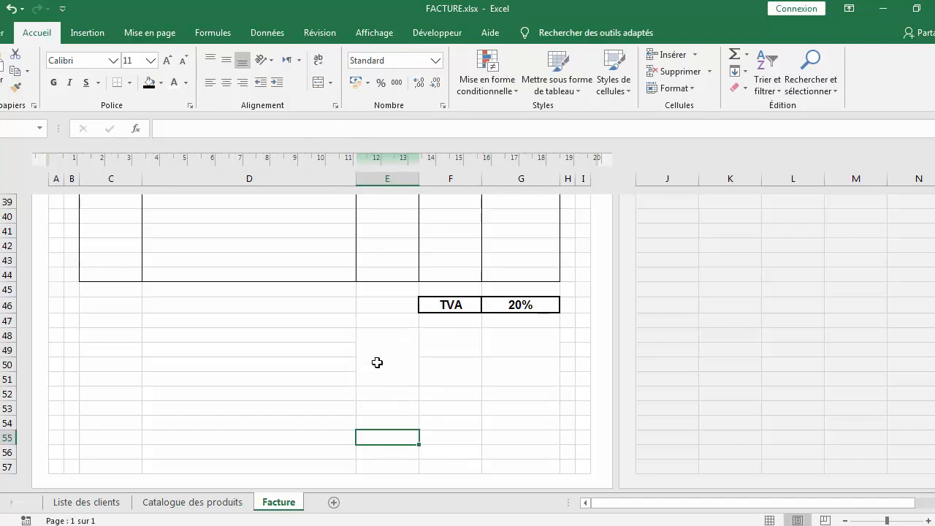
Format E48:G51 in Arial 12, bold, centered horizontally and vertically
left_click_drag(385, 347, 505, 367)
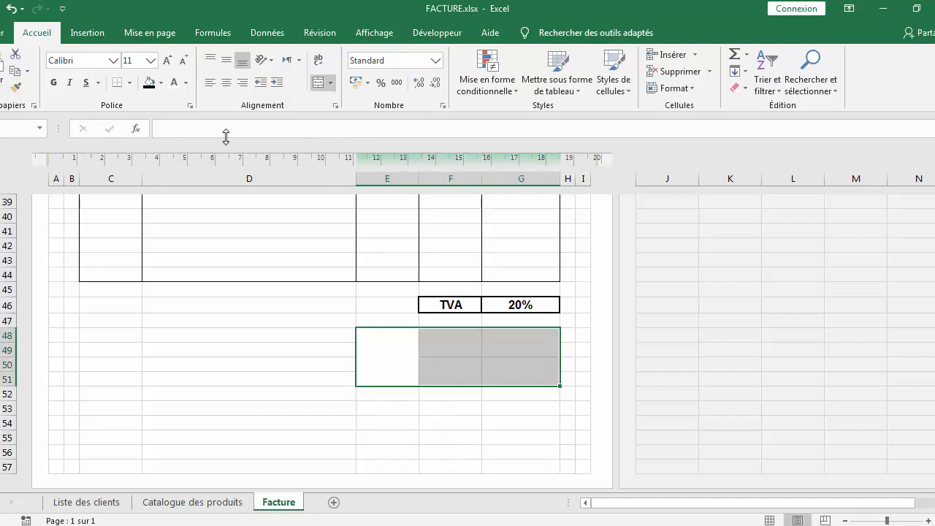
left_click(226, 82)
left_click(226, 59)
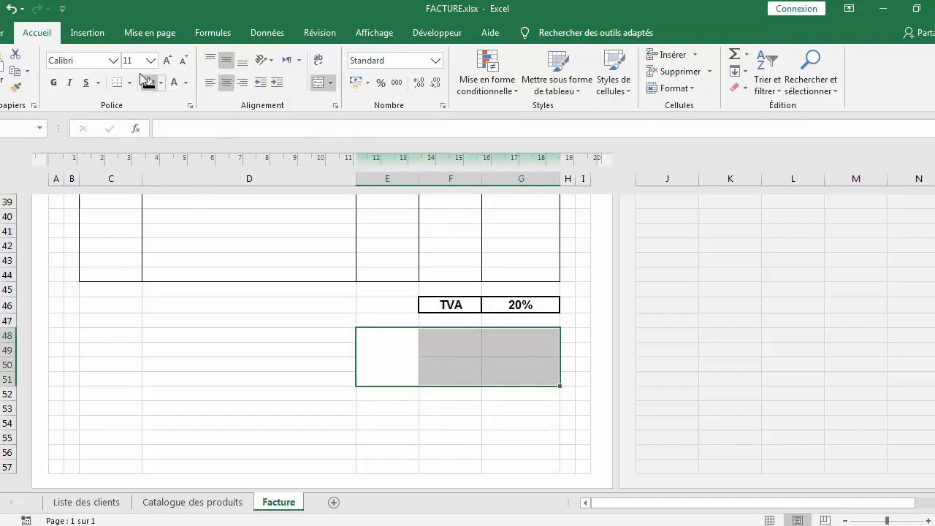
left_click(113, 60)
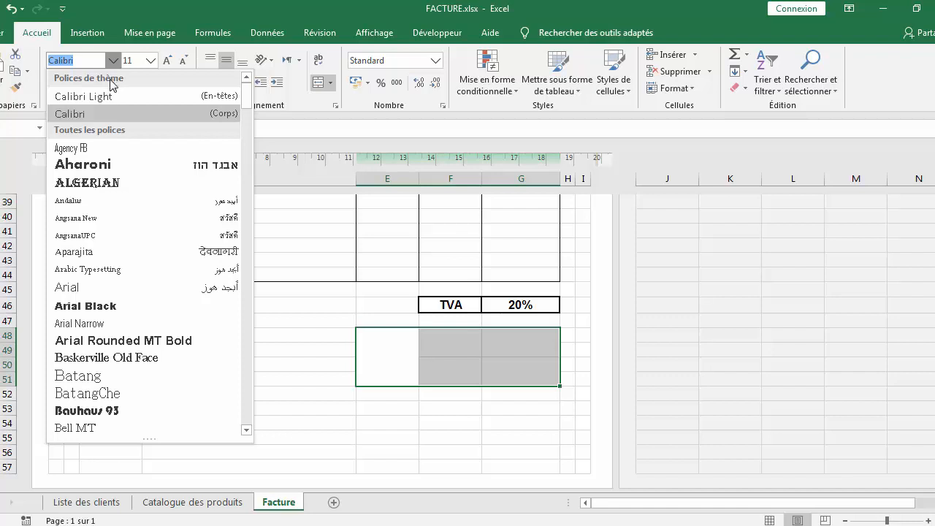
left_click(116, 283)
left_click(151, 60)
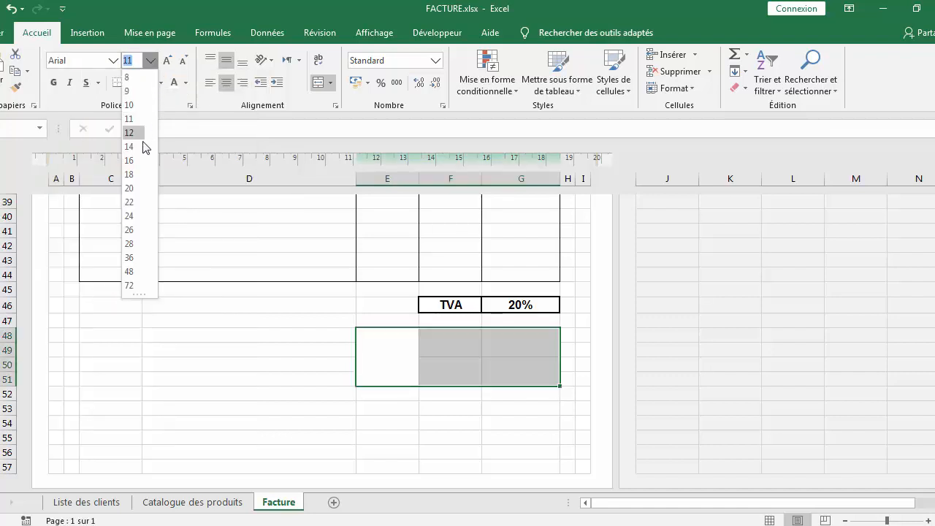
left_click(137, 134)
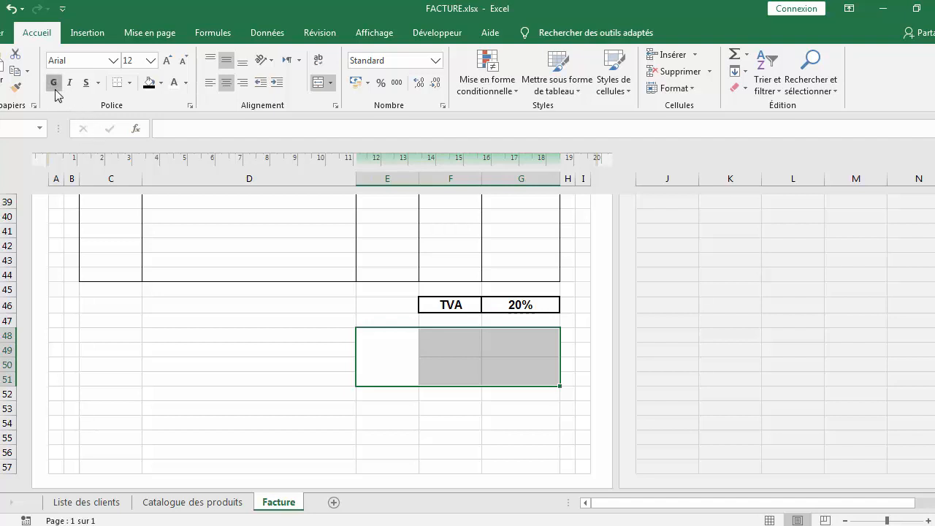
Enter HT in F48 and TTC in F50
double_click(442, 343)
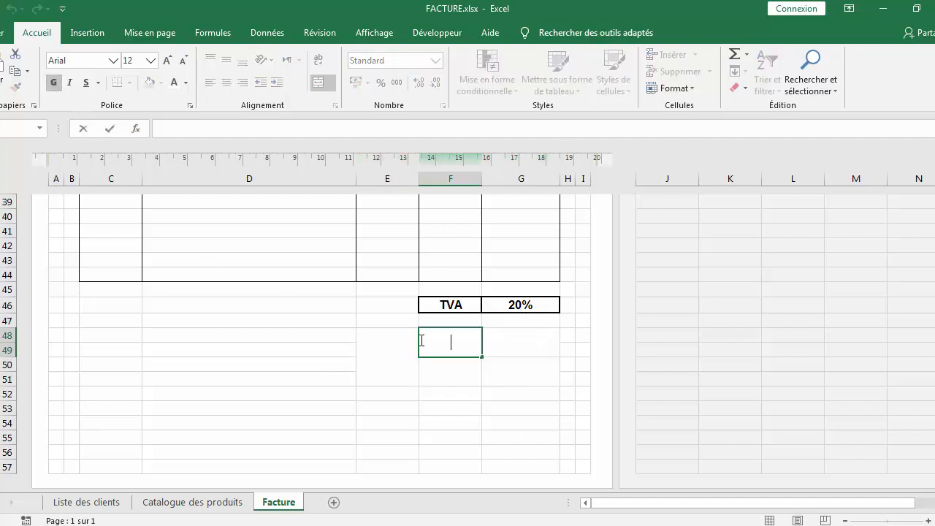
type("HT")
left_click(446, 366)
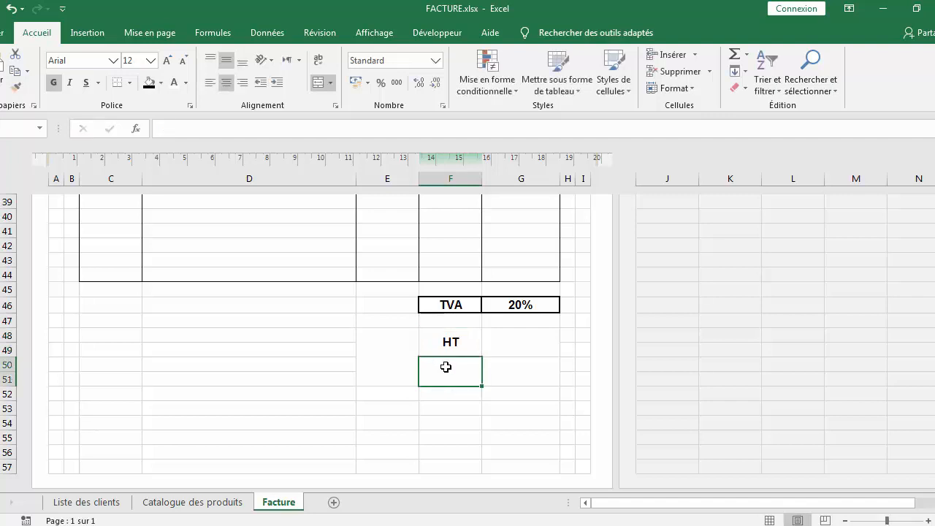
type("TTC")
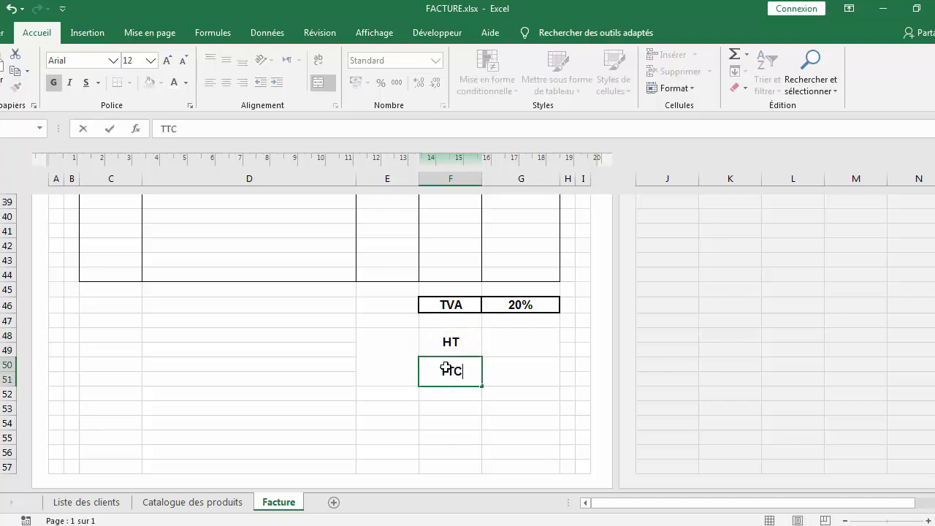
Enter TOTAL in the merged E48 cell
left_click(399, 358)
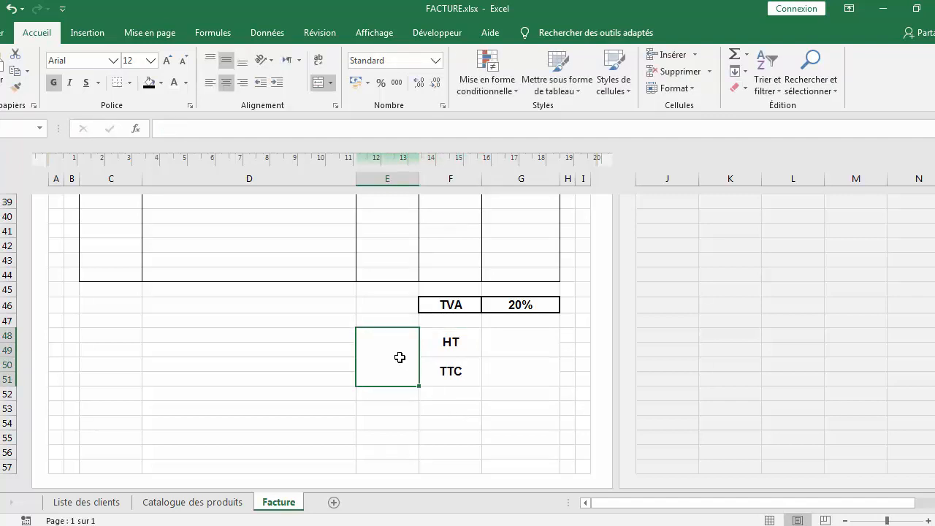
type("TOATA")
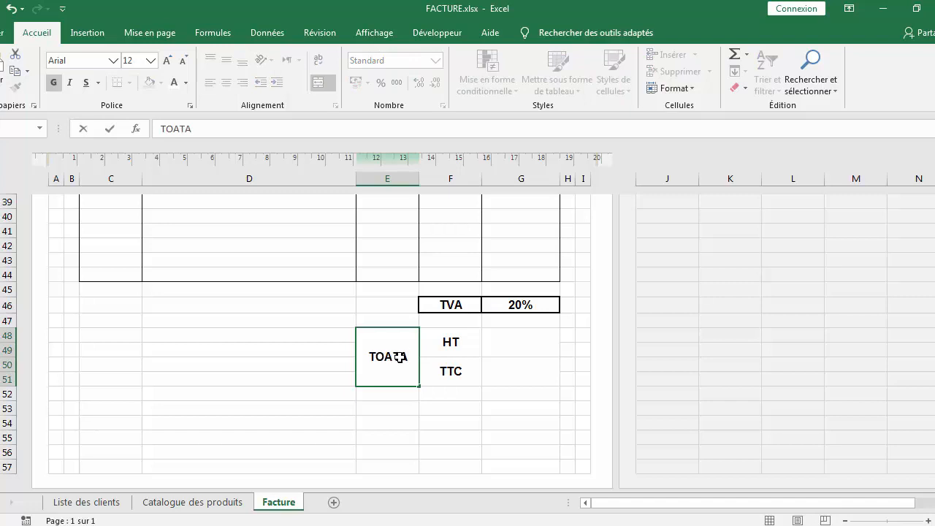
key("BackSpace")
key("BackSpace")
key("BackSpace")
type("TAL")
left_click(513, 346)
Apply thick outline and inside borders to E48:G51
left_click_drag(409, 359, 495, 370)
right_click(454, 355)
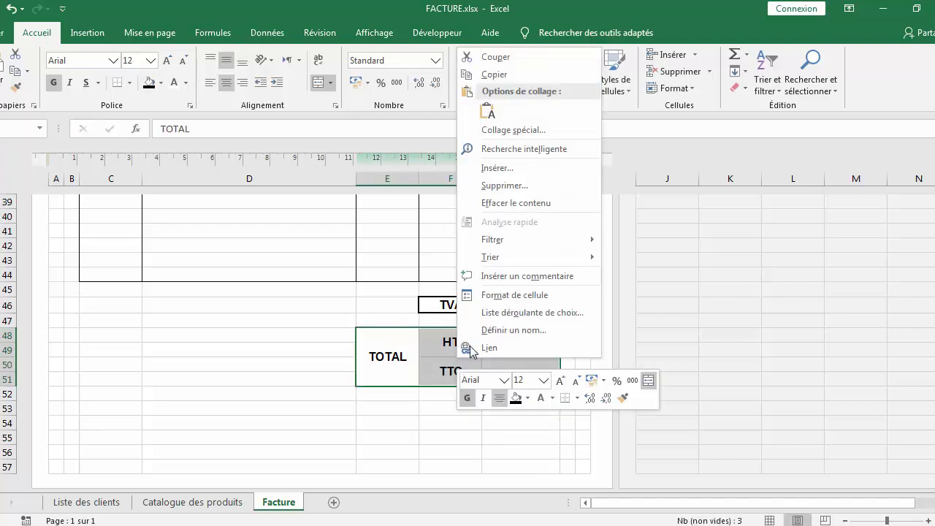
left_click(495, 296)
left_click(463, 146)
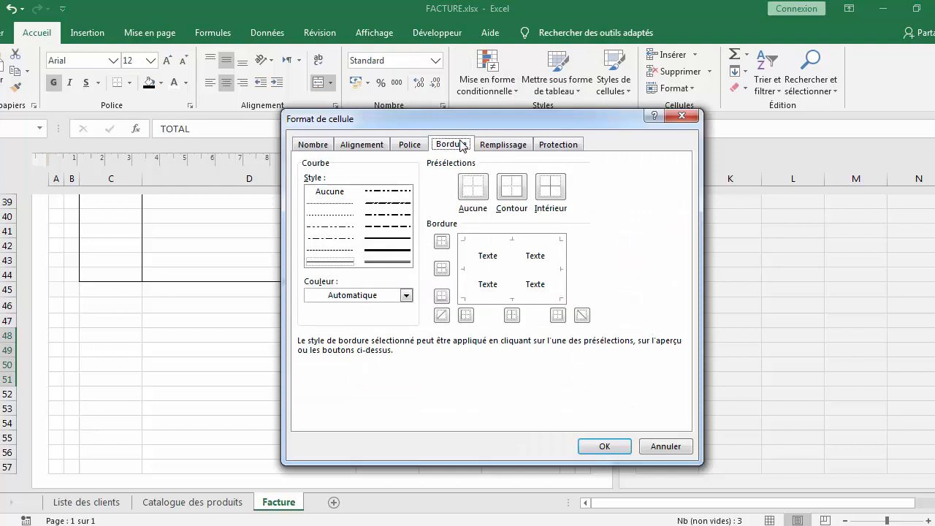
left_click(380, 241)
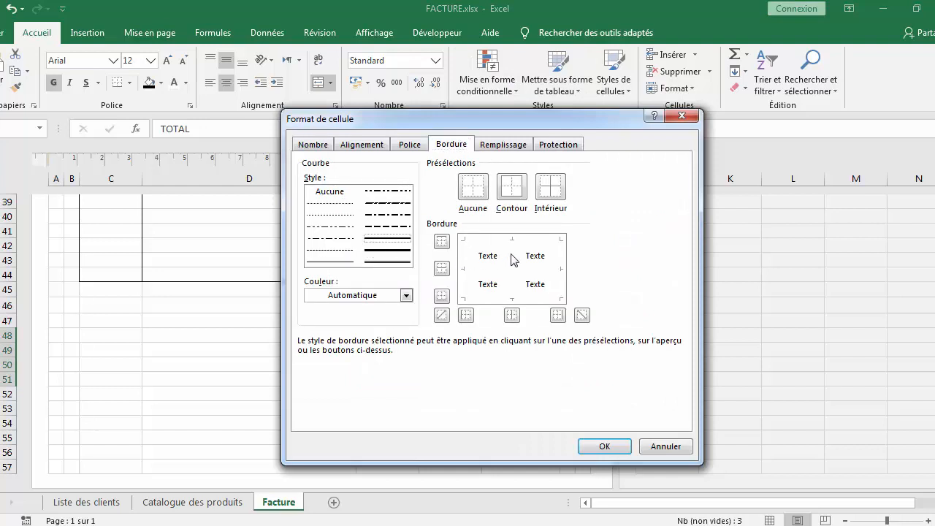
left_click(511, 186)
left_click(551, 184)
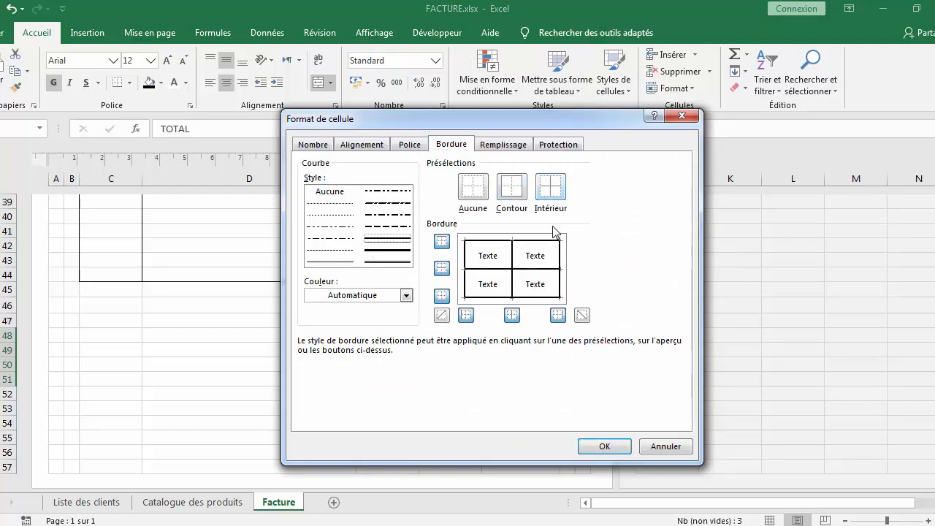
left_click(604, 446)
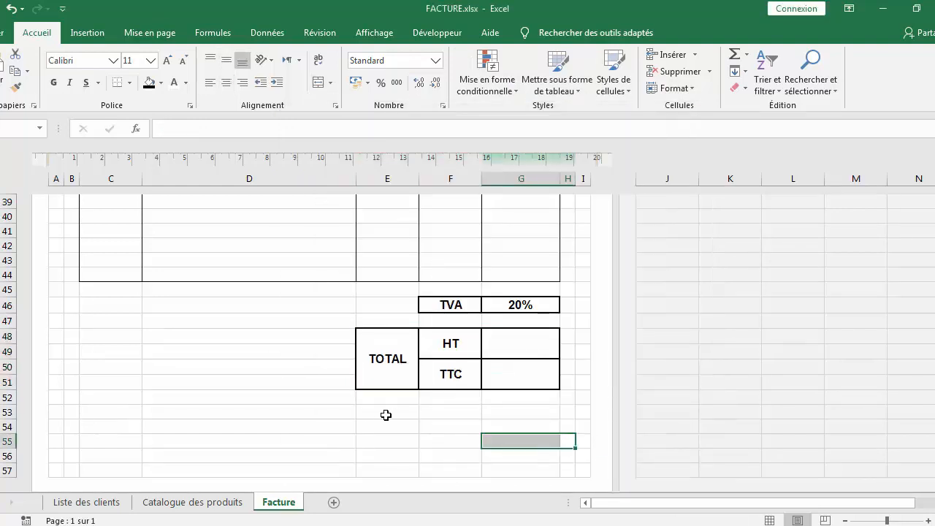
Set the TOTAL cell's text orientation to vertical stacked letters
left_click(387, 376)
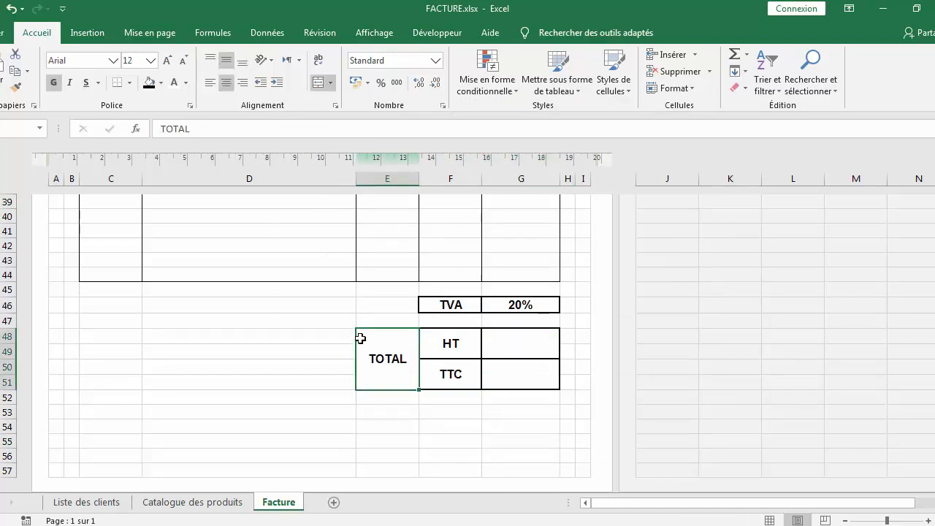
right_click(394, 361)
left_click(407, 298)
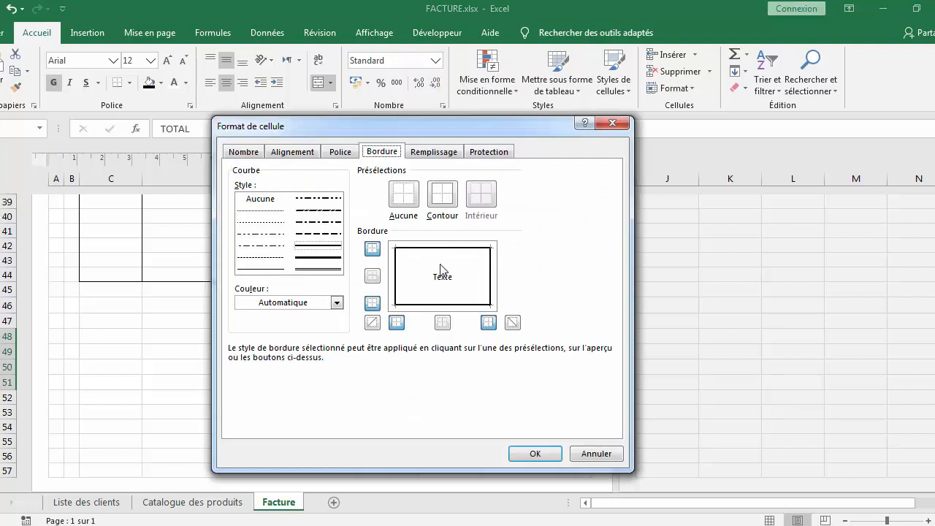
left_click(293, 151)
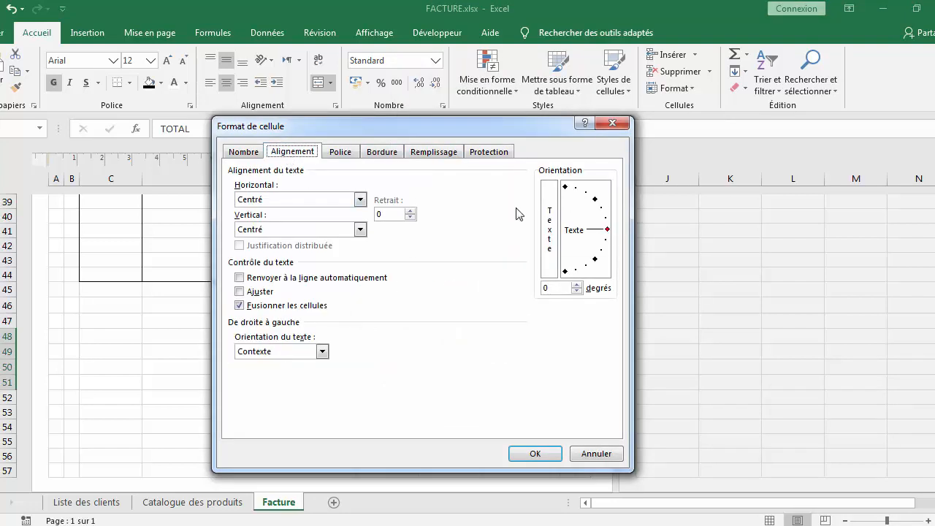
left_click(548, 216)
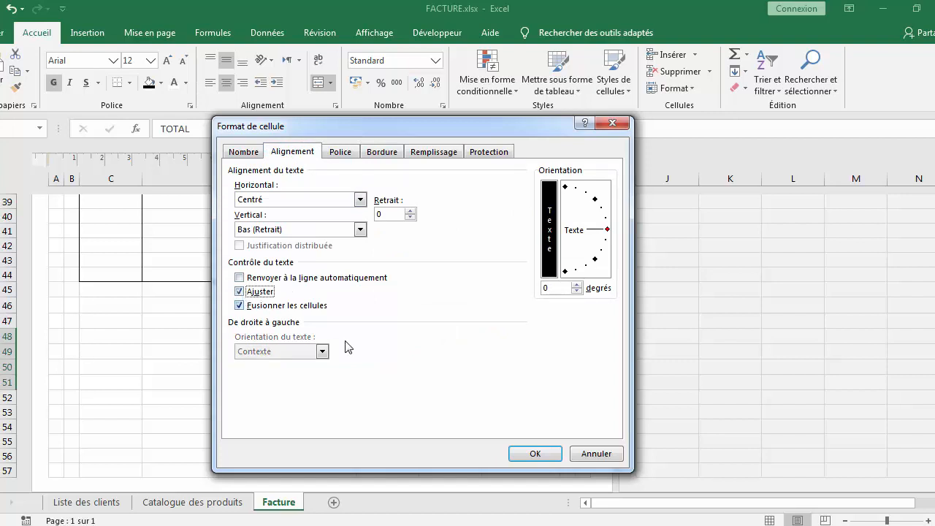
left_click(550, 454)
left_click(458, 454)
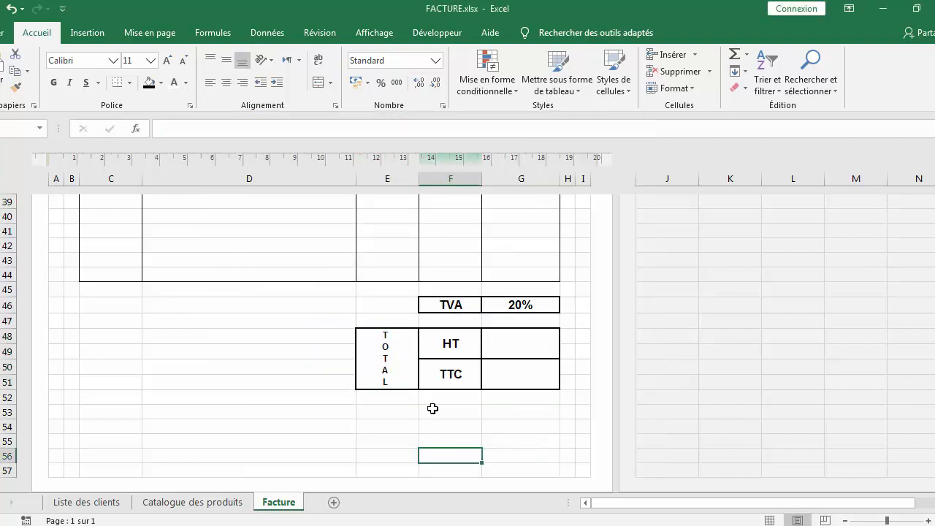
Set the TOTAL cell's font to Algerian and fill it with a light gold colour
left_click(392, 373)
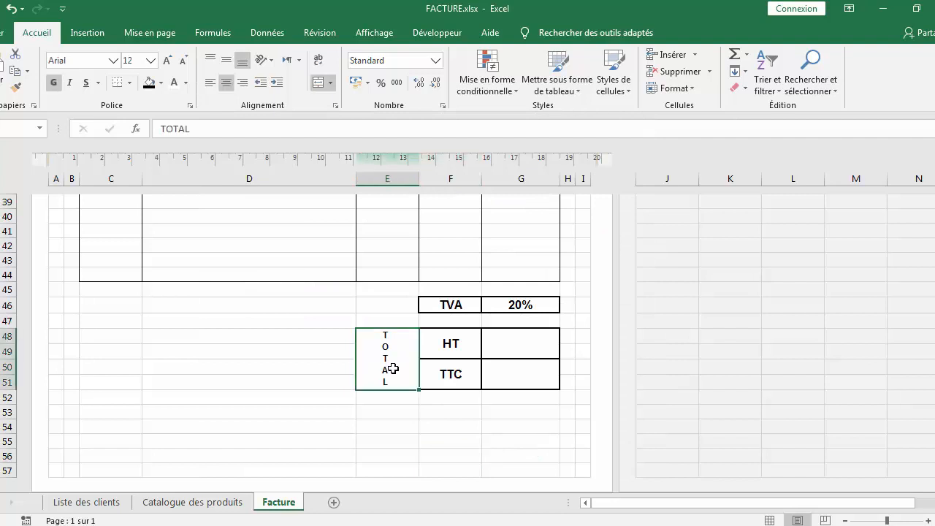
left_click(113, 60)
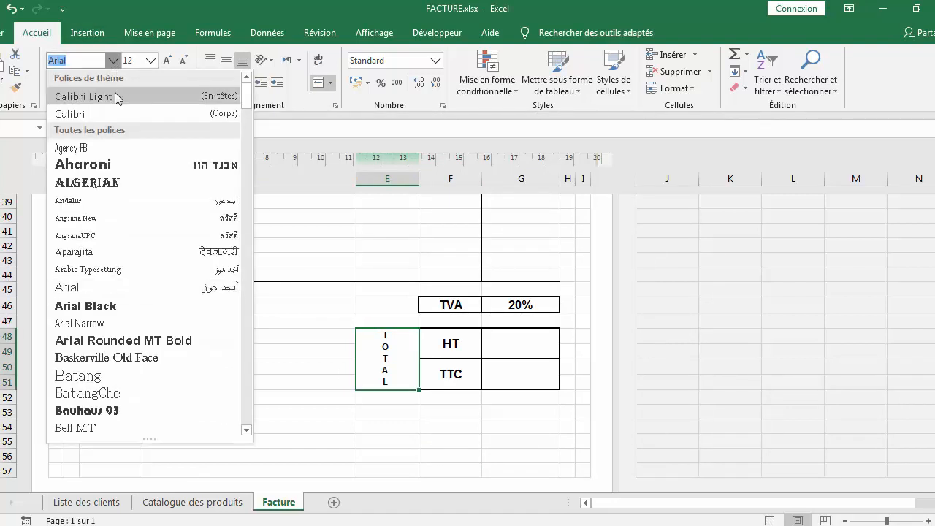
left_click(128, 182)
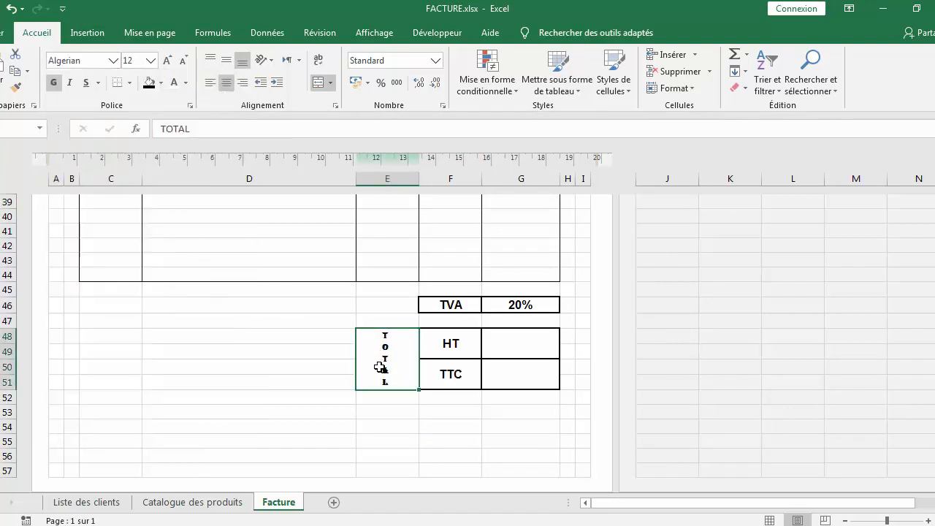
right_click(392, 362)
left_click(448, 300)
left_click(452, 151)
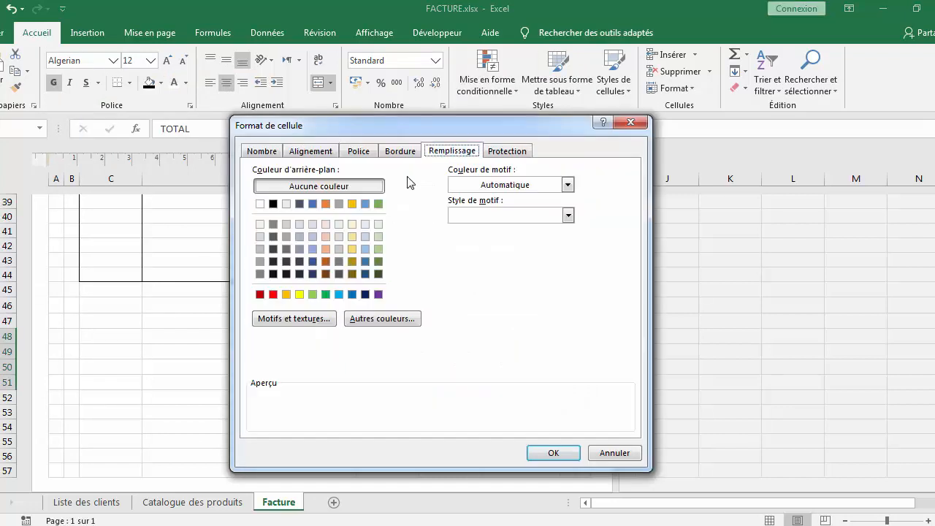
left_click(352, 224)
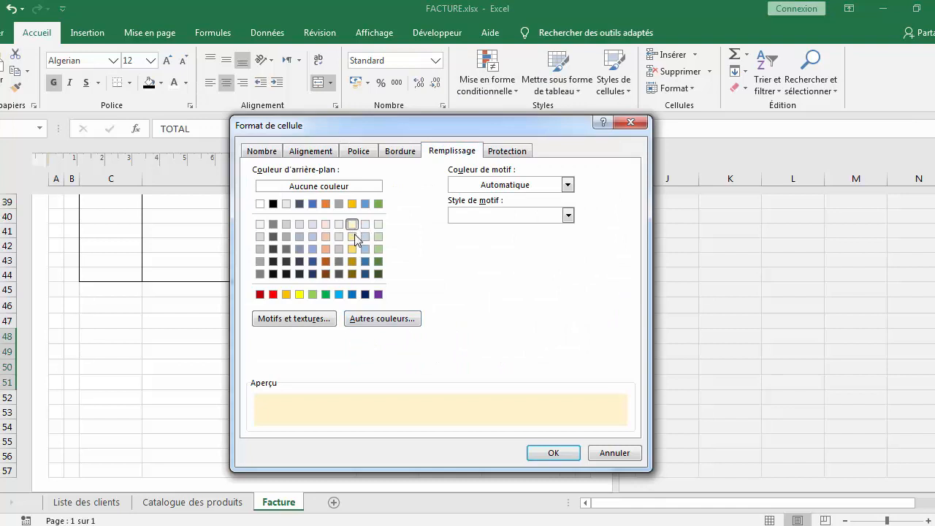
left_click(354, 238)
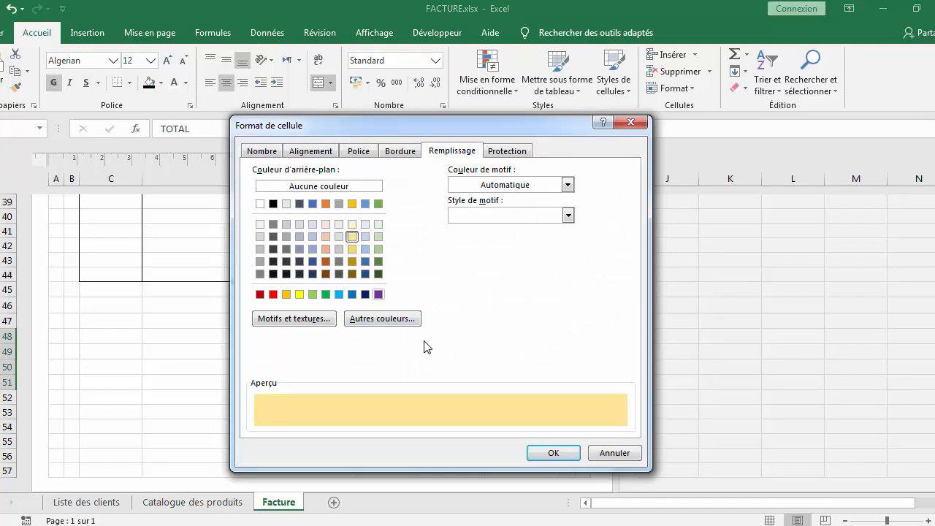
left_click(286, 294)
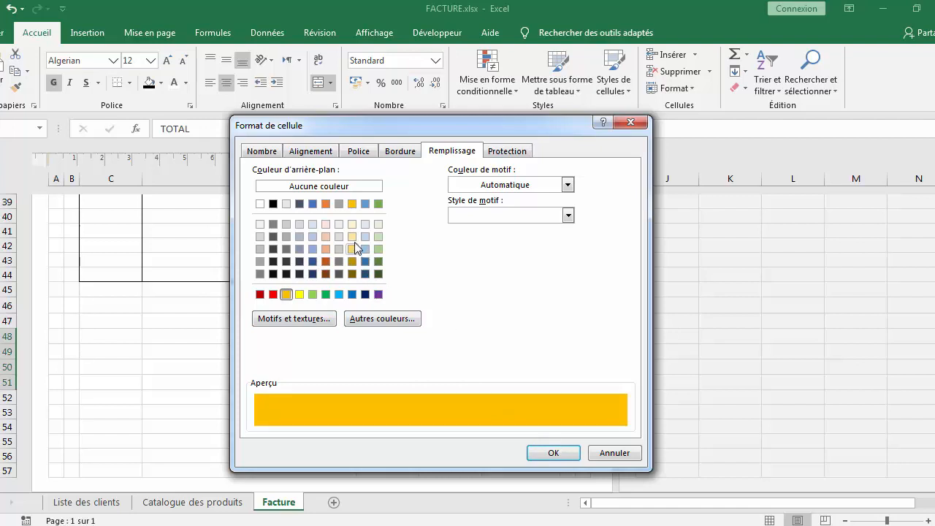
left_click(353, 238)
left_click(354, 249)
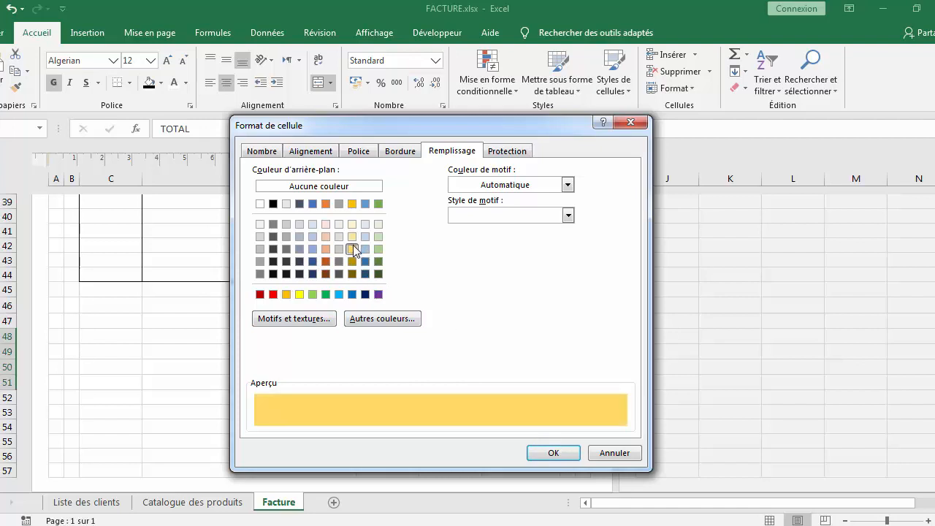
left_click(552, 454)
Set the TOTAL text colour to white
left_click(407, 371)
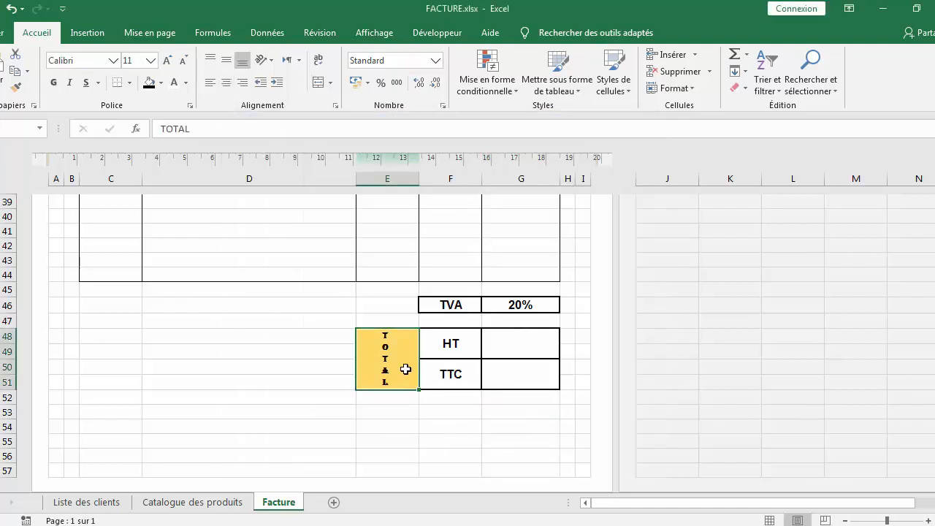
left_click(173, 88)
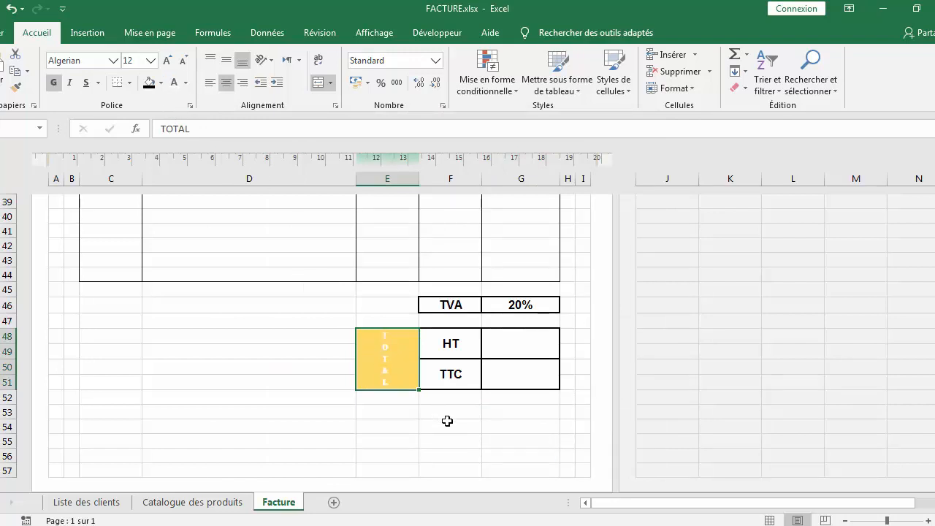
left_click(448, 424)
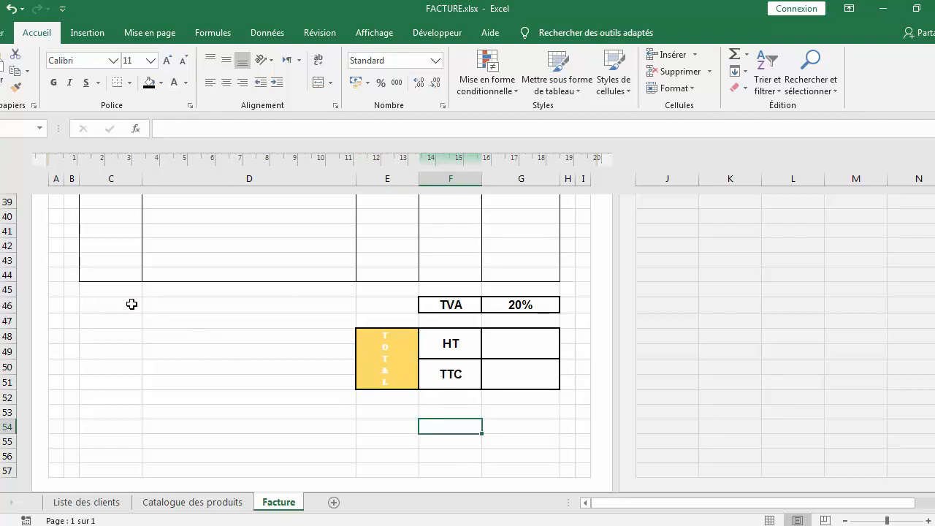
Merge C46:D46 and begin entering a label in it
left_click_drag(132, 304, 195, 304)
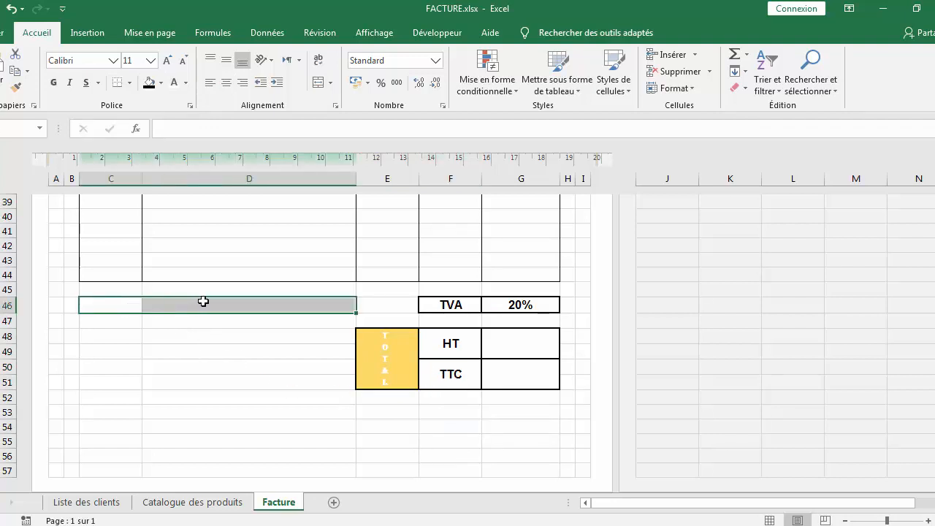
left_click(331, 83)
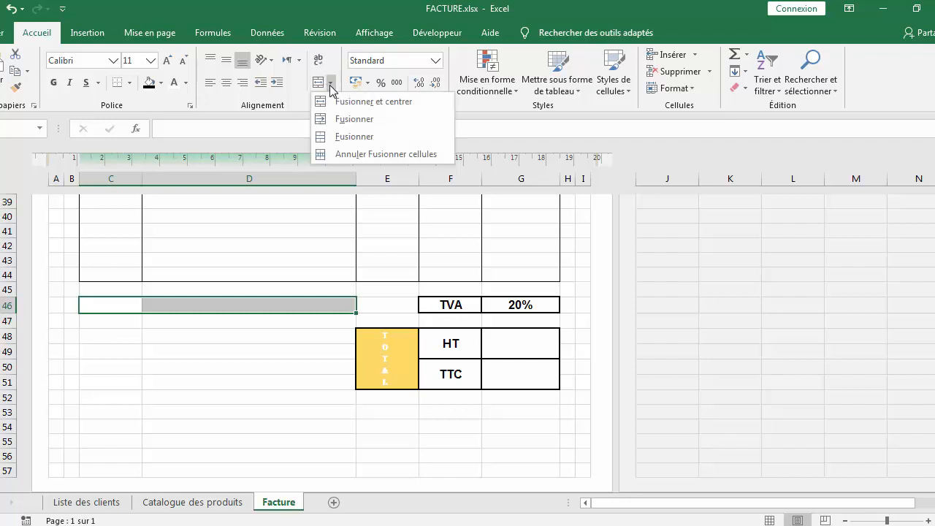
left_click(338, 137)
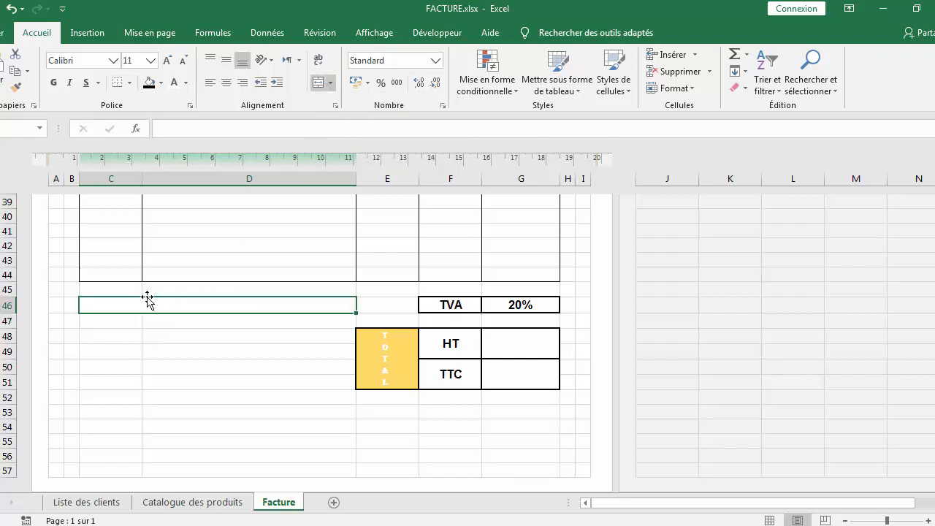
type("Cacher de la société")
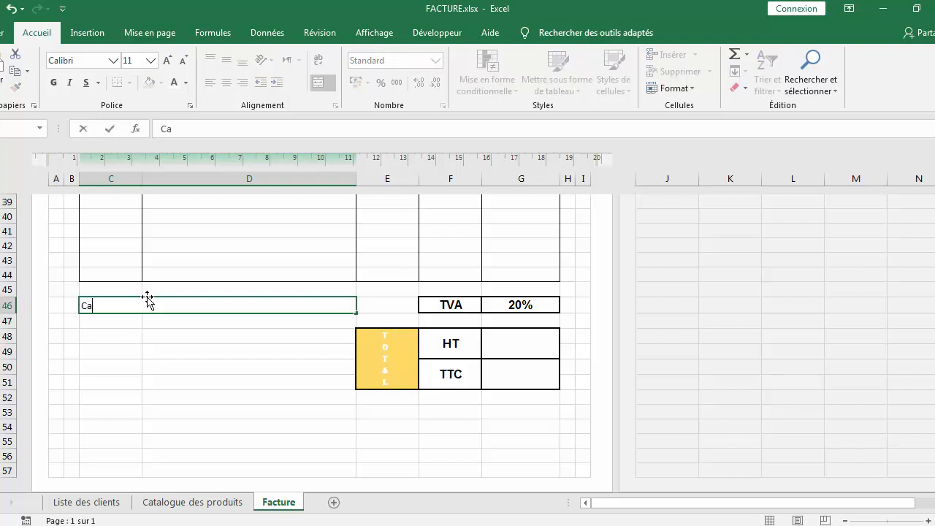
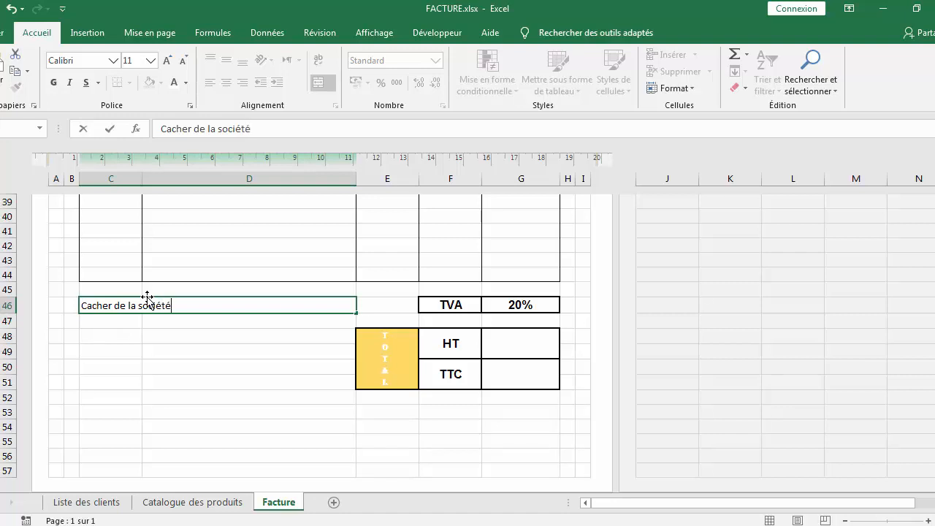
Finish entering 'Cacher de la société' in C46 and format it as bold, left-aligned Arial
left_click(216, 385)
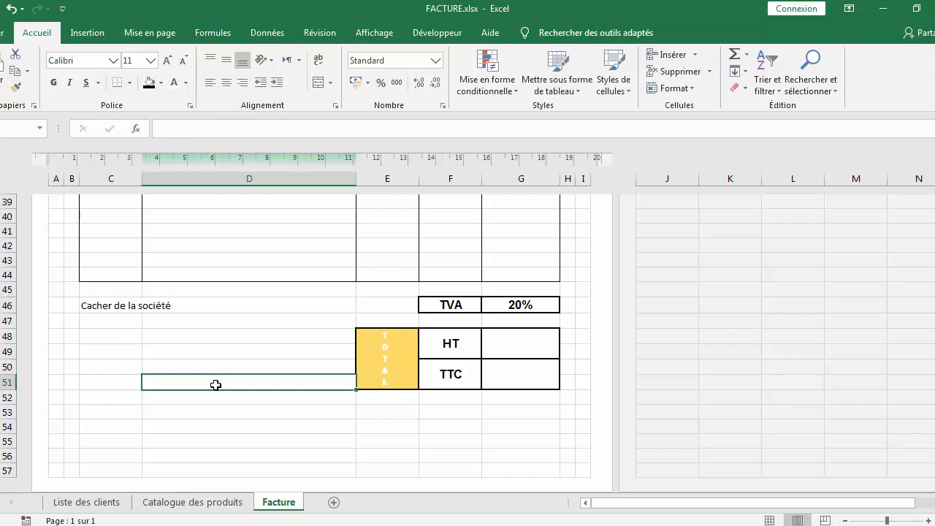
left_click(155, 304)
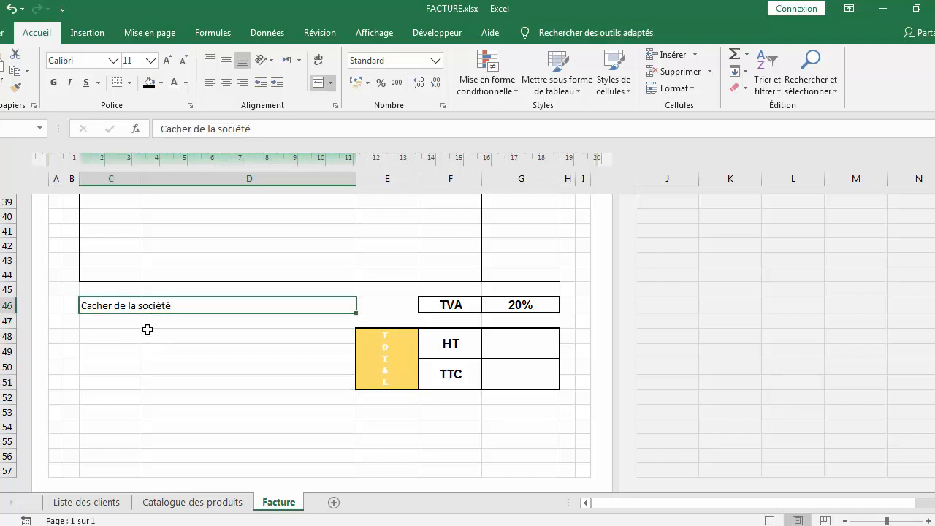
left_click(53, 82)
left_click(113, 61)
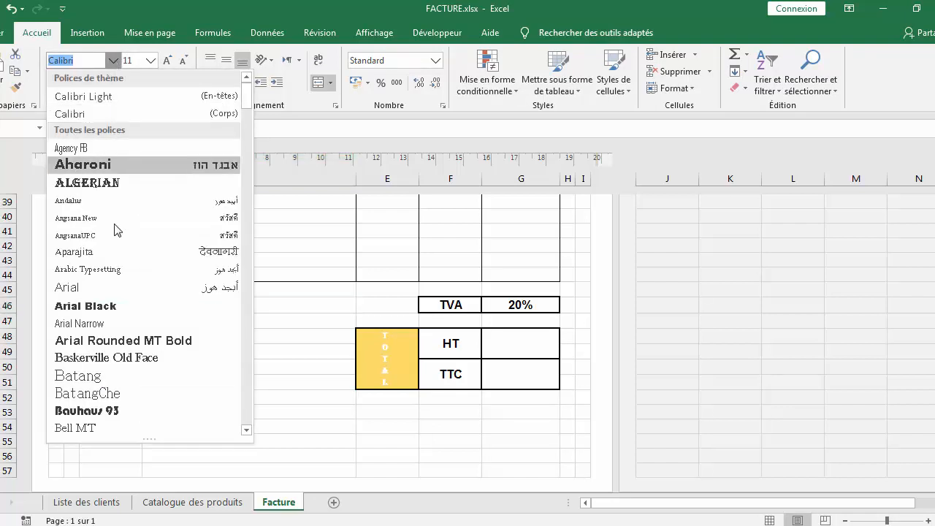
left_click(122, 290)
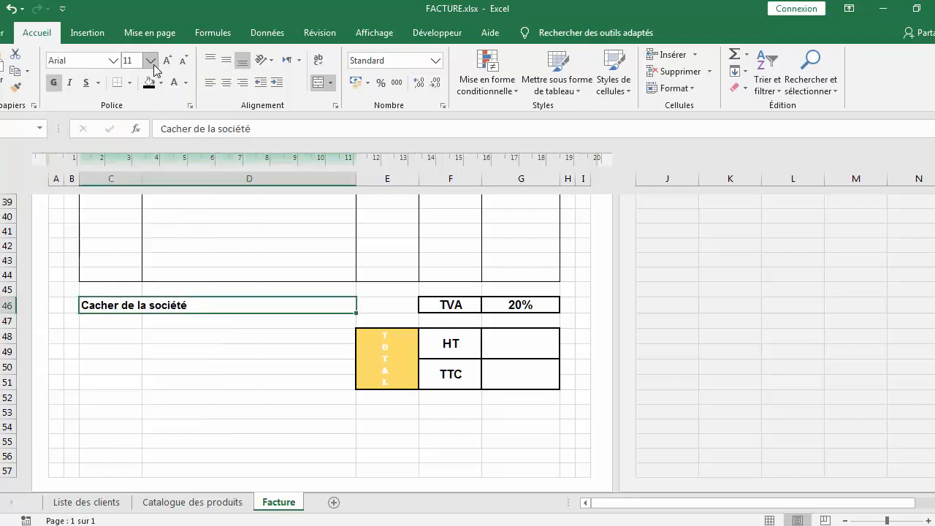
left_click(227, 82)
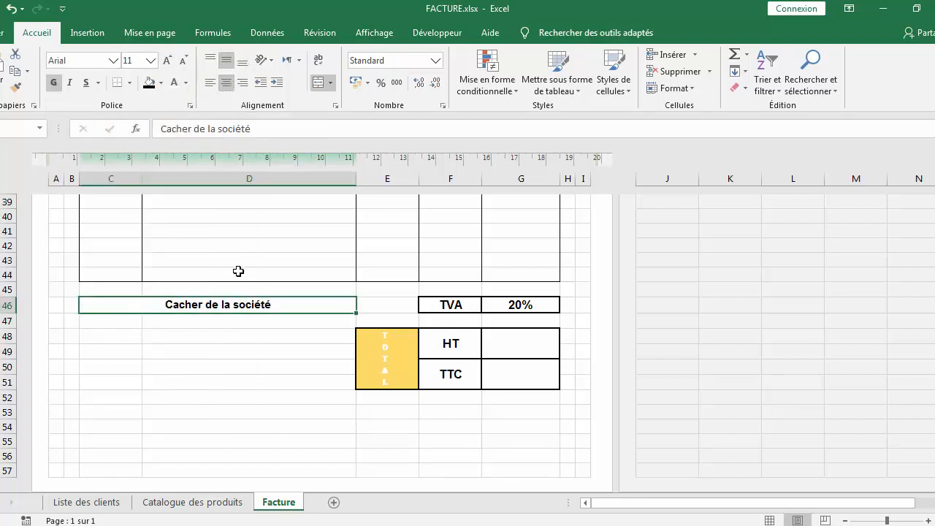
left_click(210, 82)
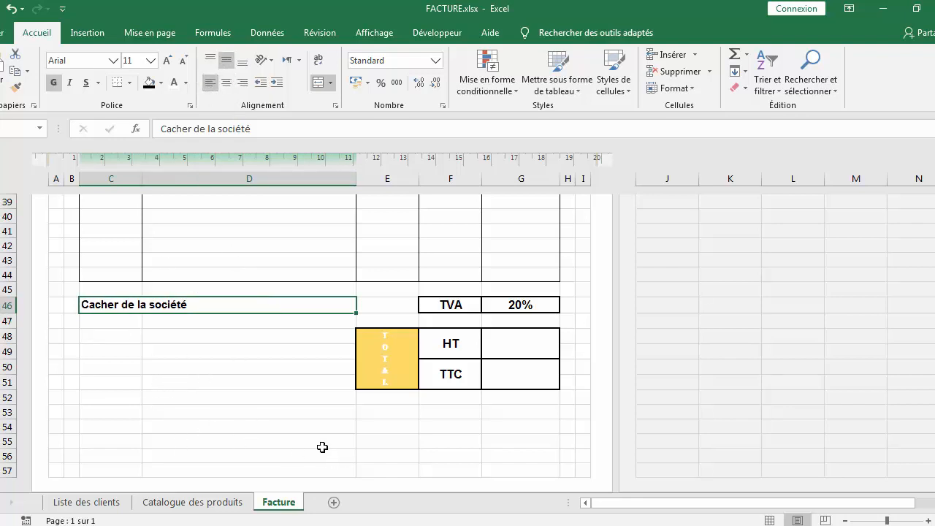
Merge C54:D54 and enter 'Merci pour votre confiance' in it
scroll(322, 447, "down", 3)
scroll(320, 382, "up", 2)
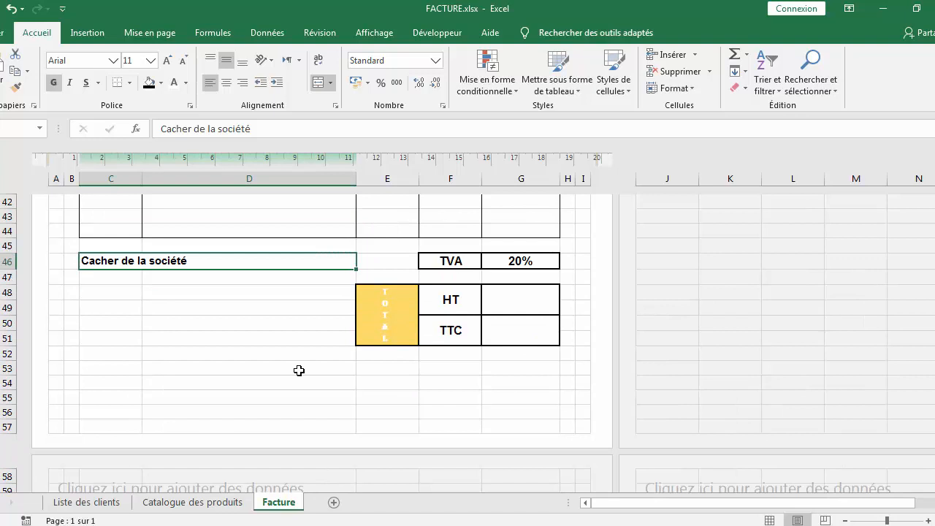
left_click(112, 395)
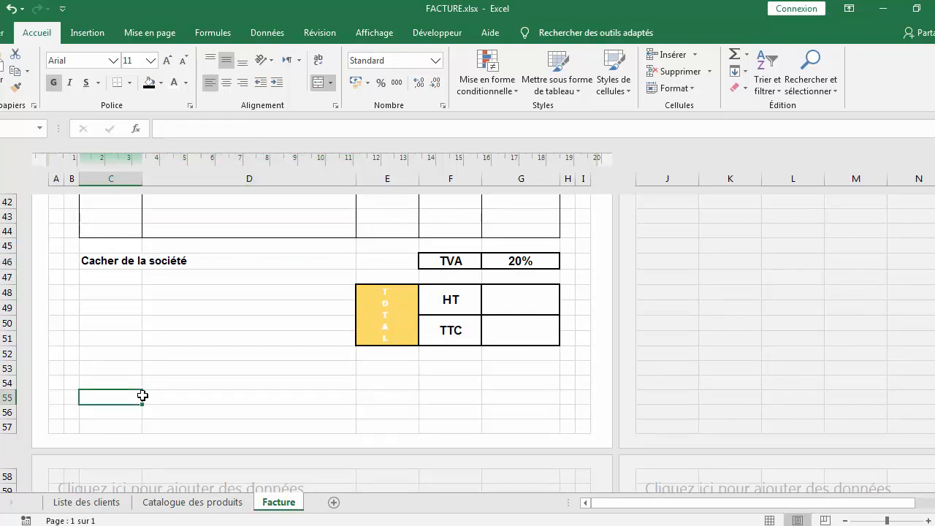
left_click_drag(128, 381, 205, 382)
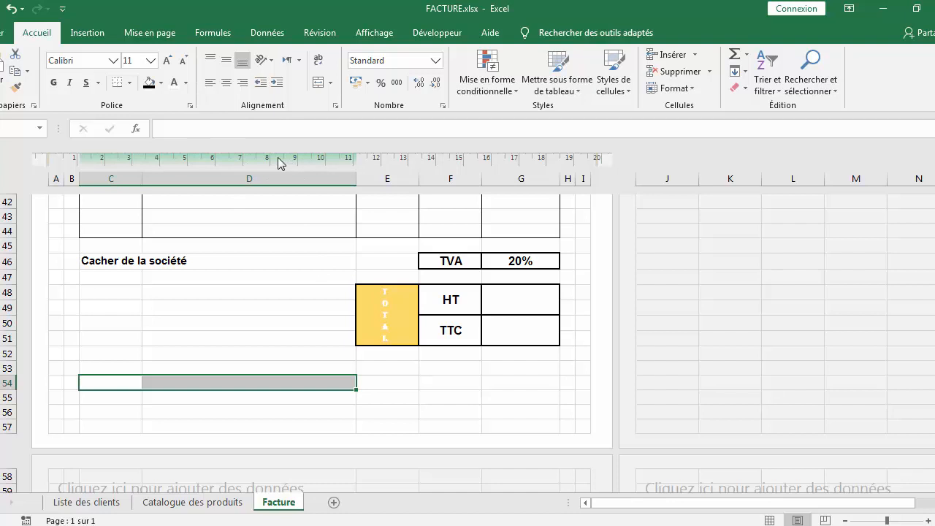
left_click(330, 87)
left_click(340, 137)
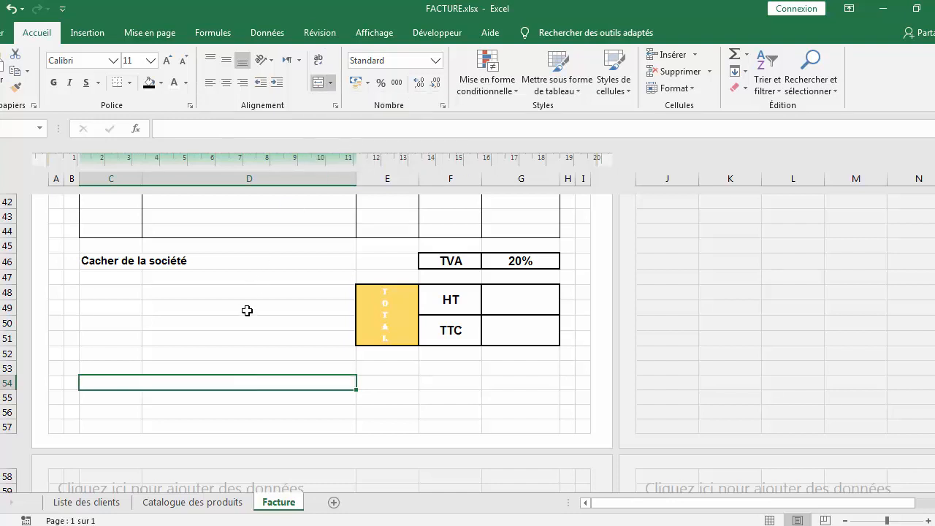
double_click(236, 384)
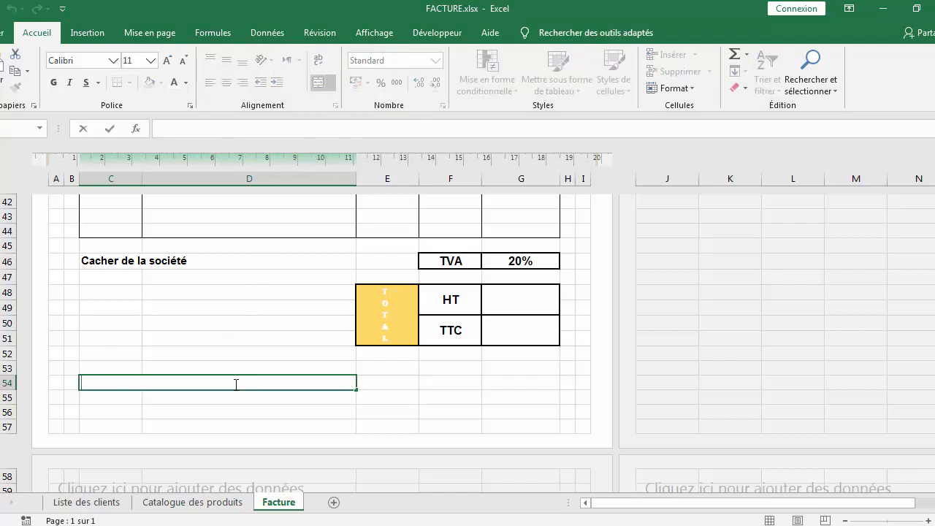
type("Merci pour votre confiance")
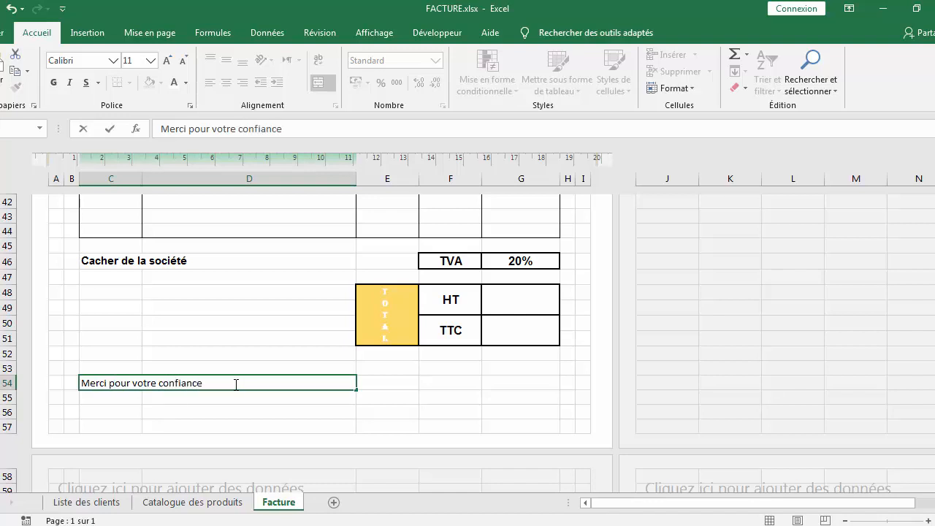
left_click(243, 414)
Format the 'Merci pour votre confiance' cell as bold, underlined Arial at size 11
left_click(177, 386)
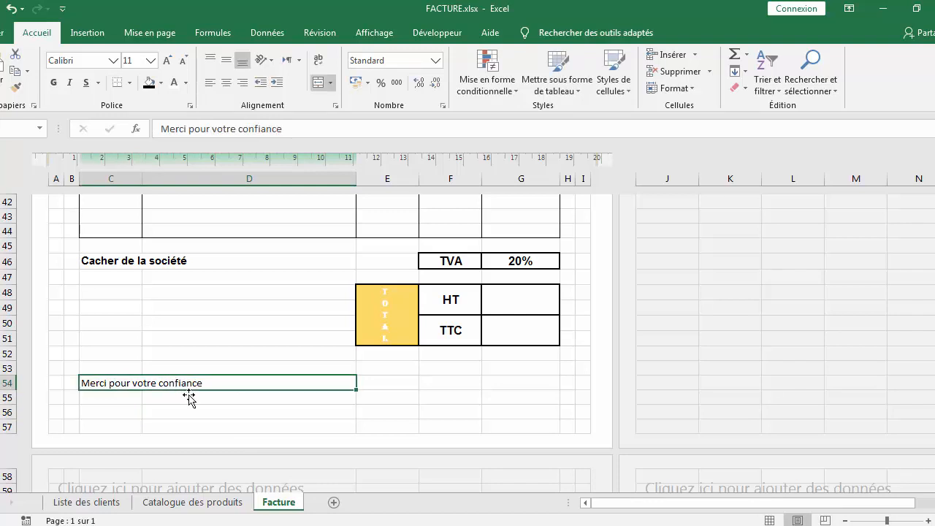
left_click(53, 83)
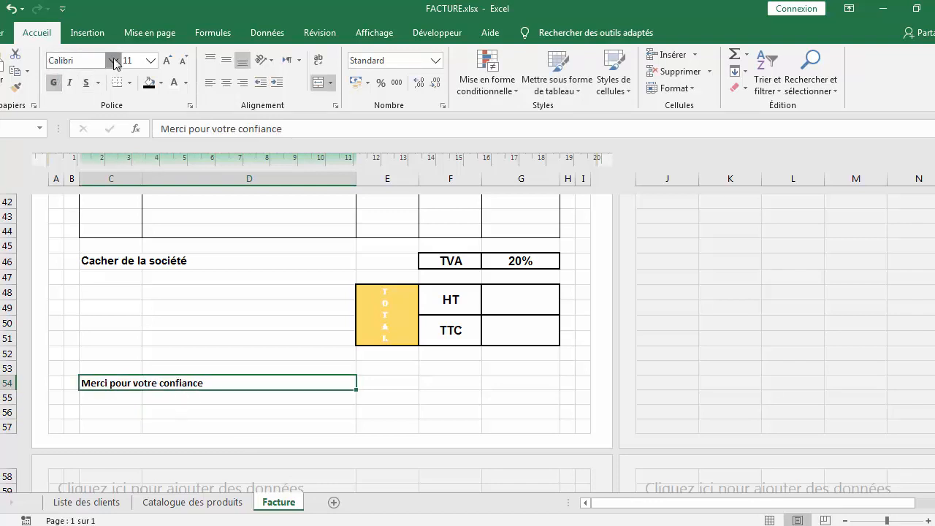
left_click(113, 60)
left_click(136, 287)
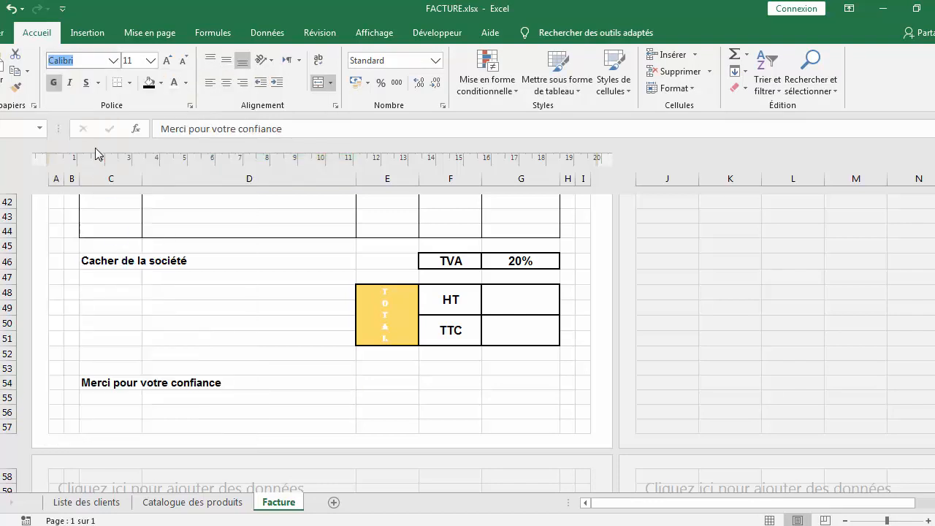
left_click(86, 82)
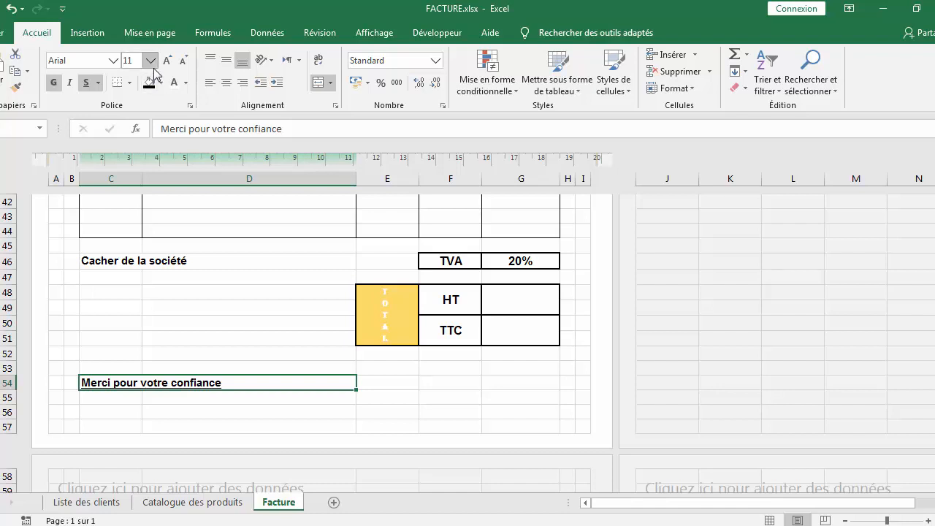
left_click(182, 61)
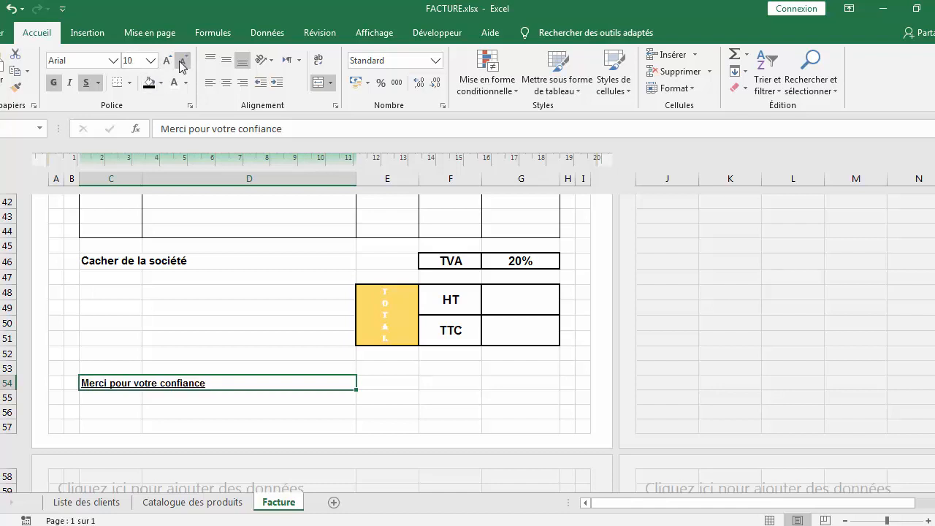
left_click(167, 61)
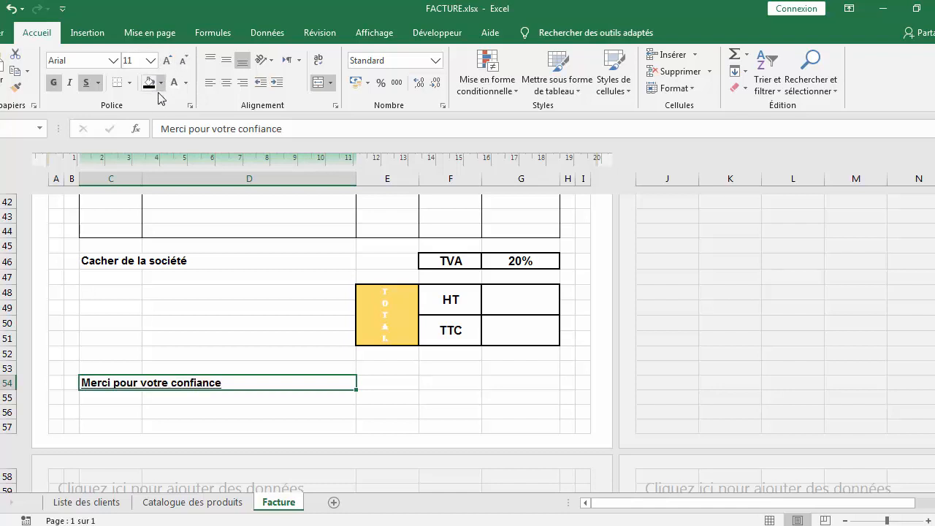
Increase the 'Cacher de la société' label's font size to 12
left_click(370, 420)
left_click_drag(371, 419, 409, 411)
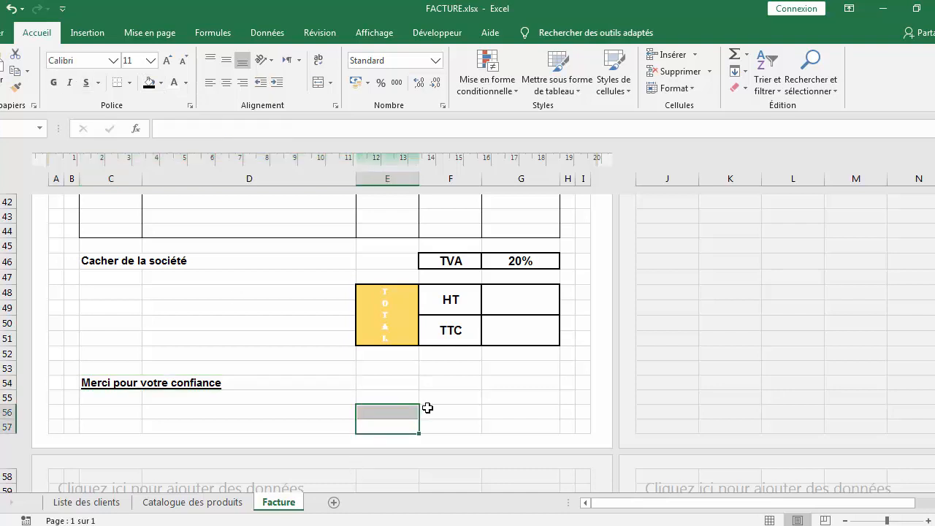
left_click(210, 271)
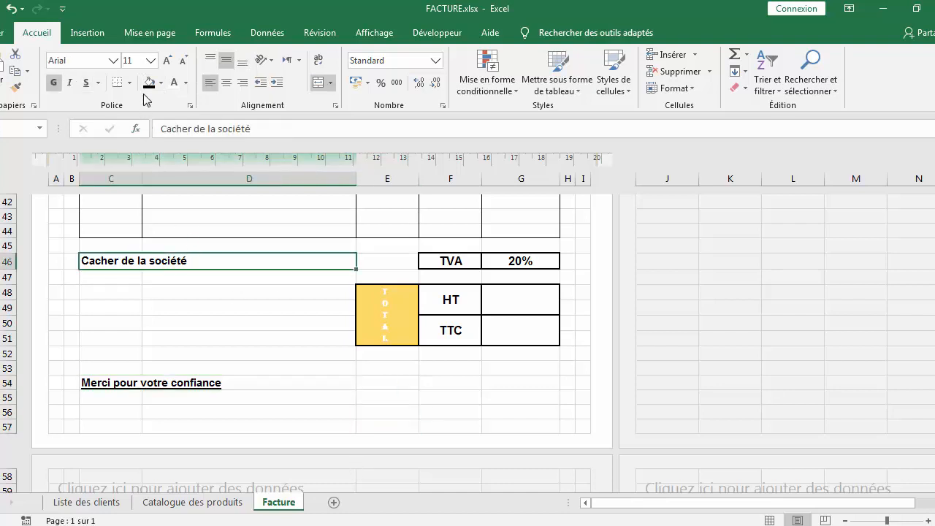
left_click(167, 62)
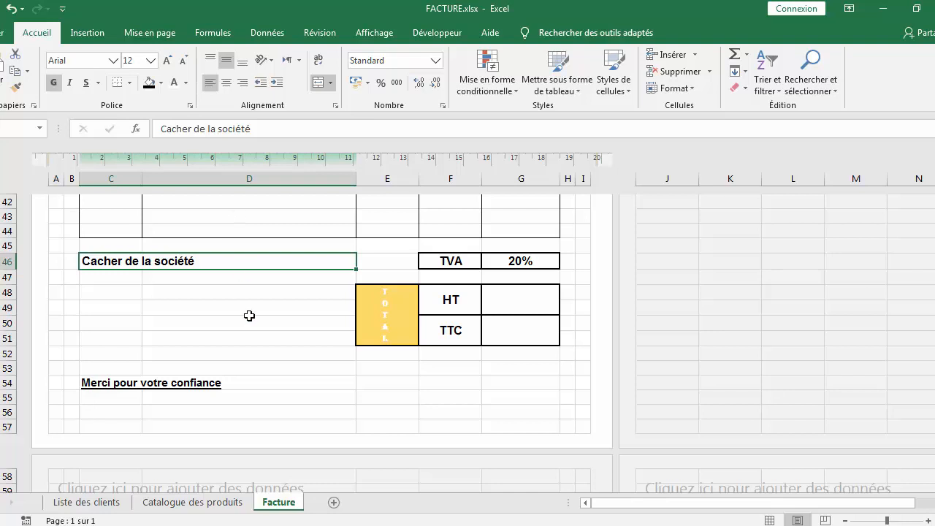
Apply a double-line outline border around the whole invoice area from B2 to H56
left_click_drag(249, 316, 288, 325)
left_click(414, 410)
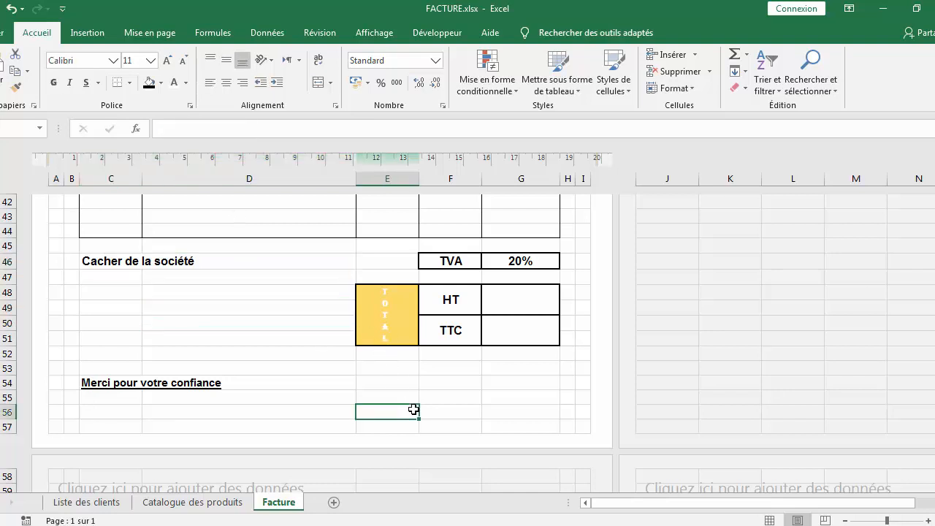
scroll(414, 410, "up", 14)
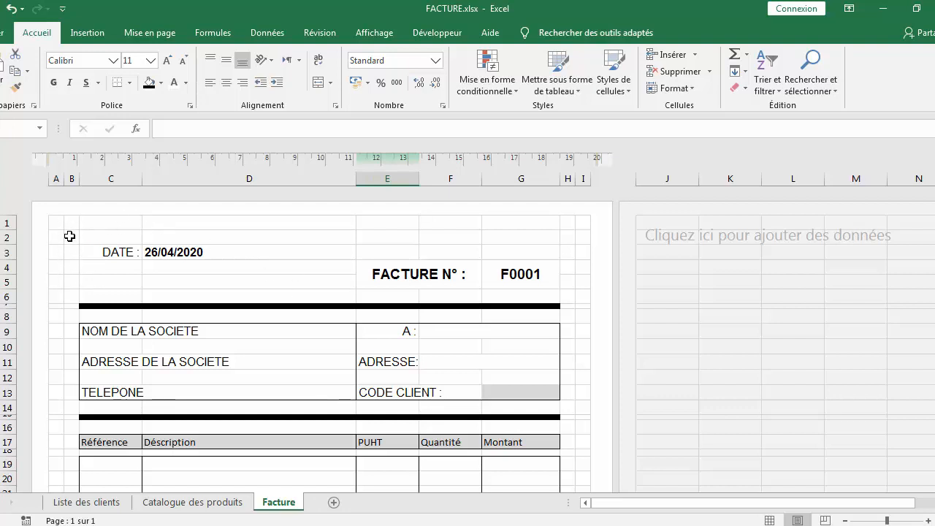
left_click_drag(73, 234, 566, 333)
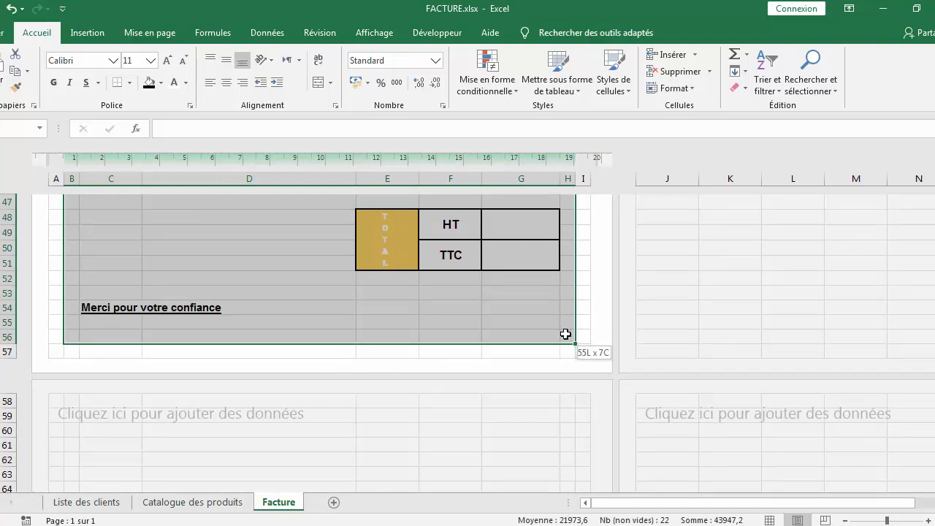
left_click_drag(566, 334, 563, 331)
right_click(385, 306)
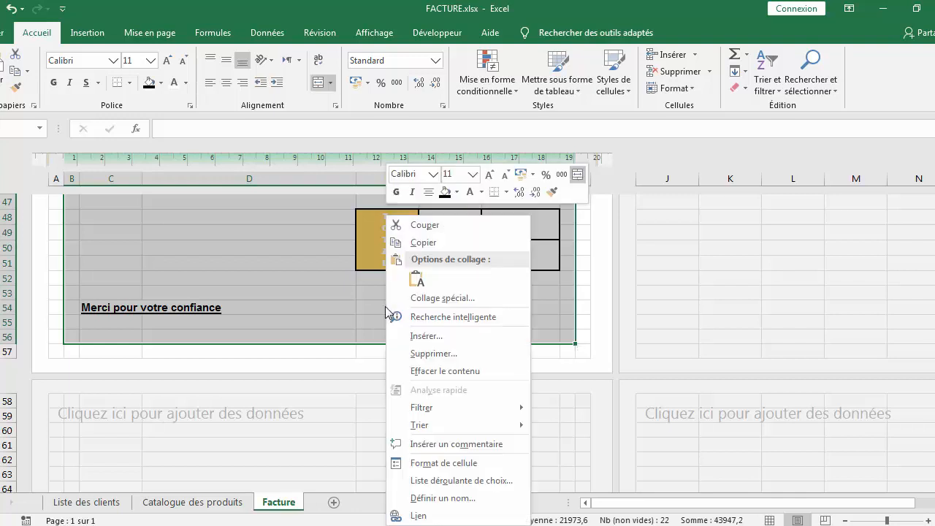
left_click(438, 463)
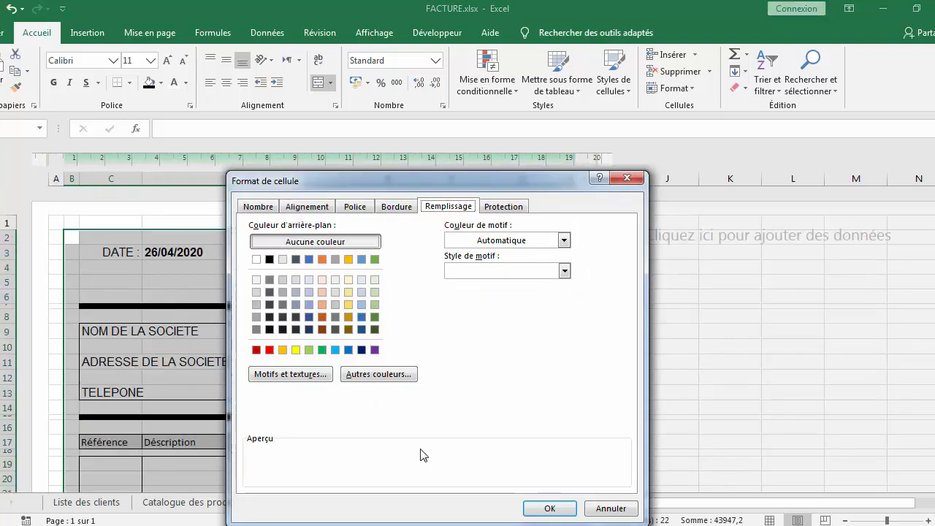
left_click(399, 208)
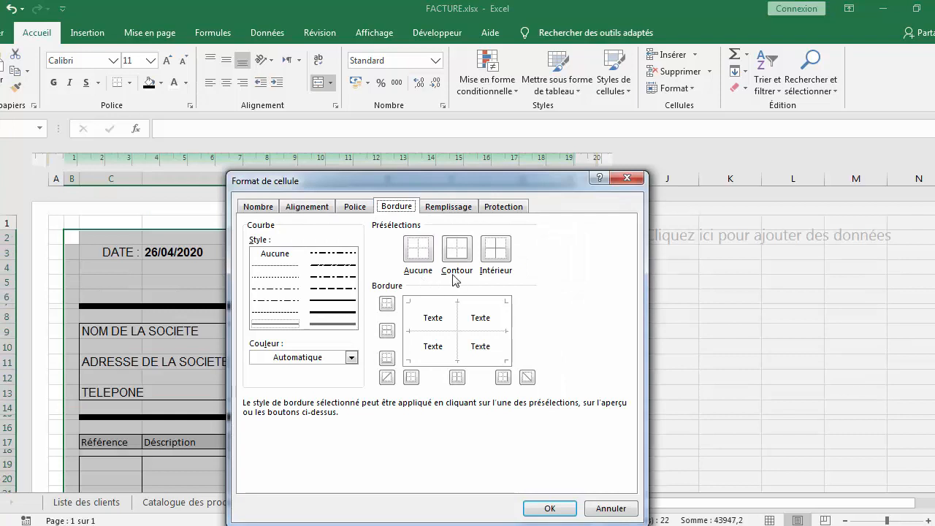
left_click(335, 324)
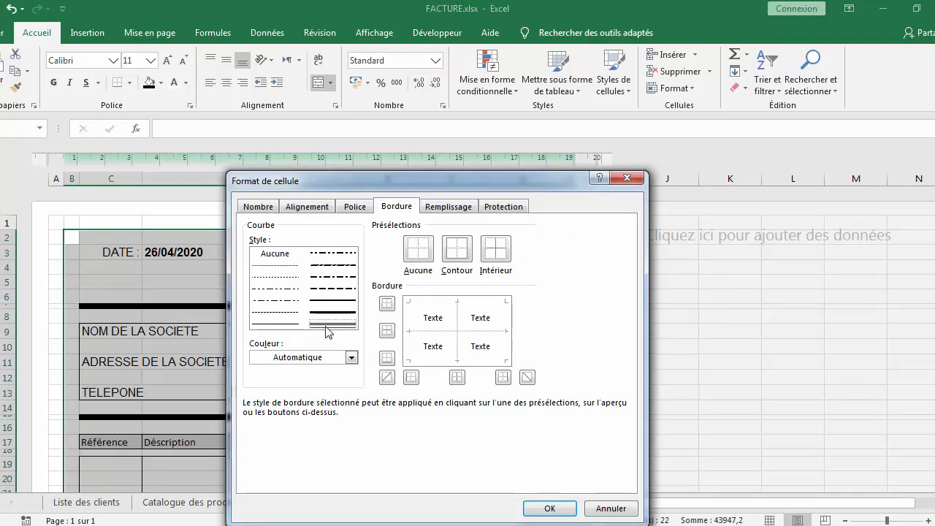
left_click(457, 265)
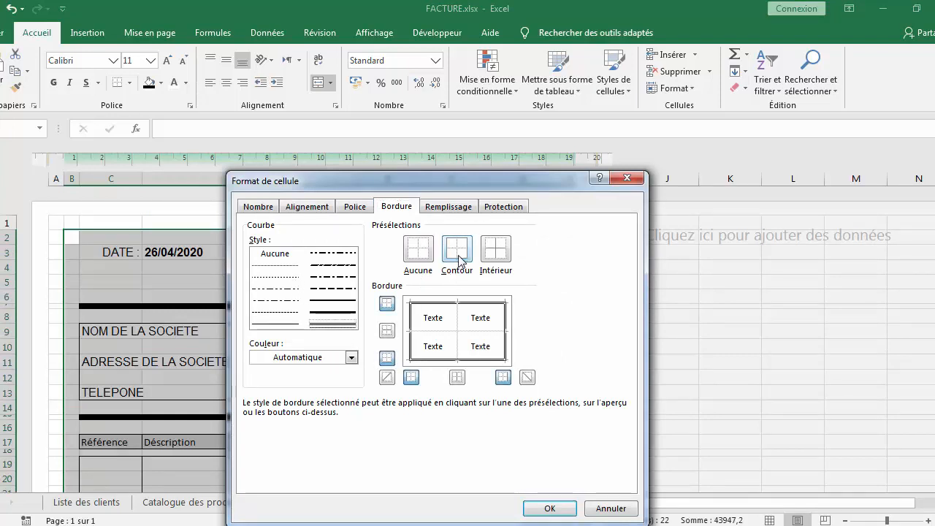
left_click(554, 507)
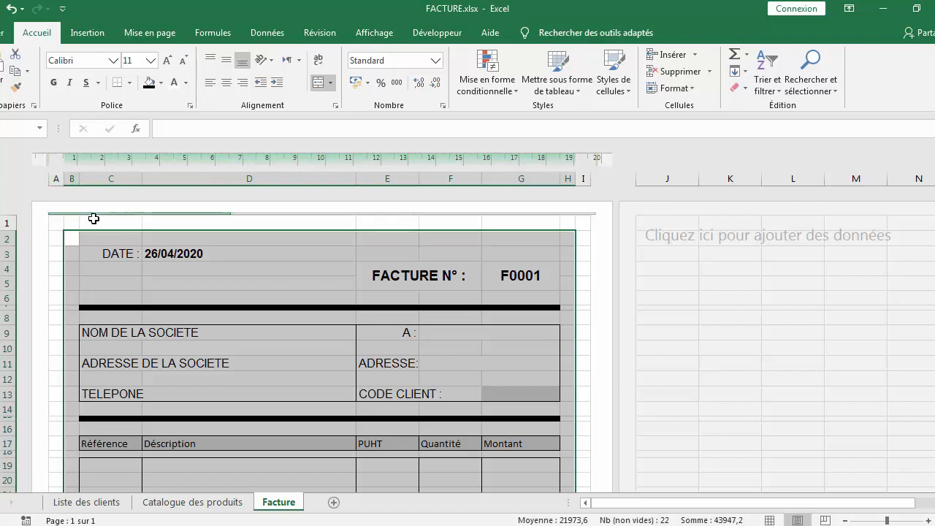
Remove the left and right borders from row 56 across B56:H56 and give it a top border, closing the outer frame above row 56
left_click(120, 240)
scroll(234, 219, "down", 12)
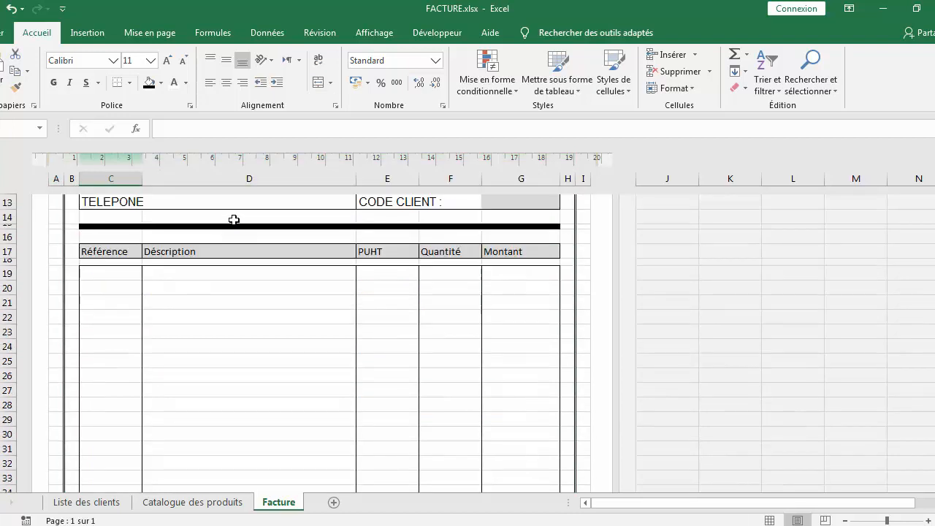
scroll(235, 220, "down", 4)
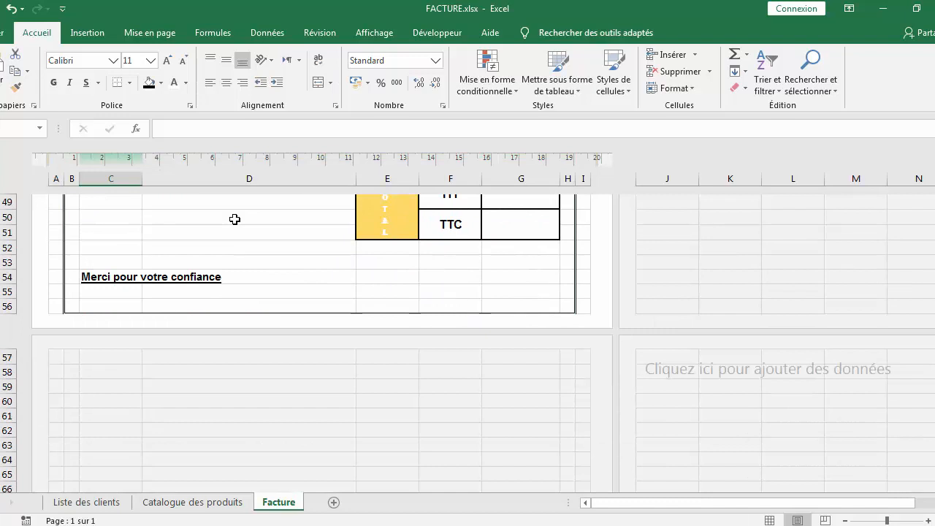
left_click_drag(75, 305, 517, 310)
right_click(463, 308)
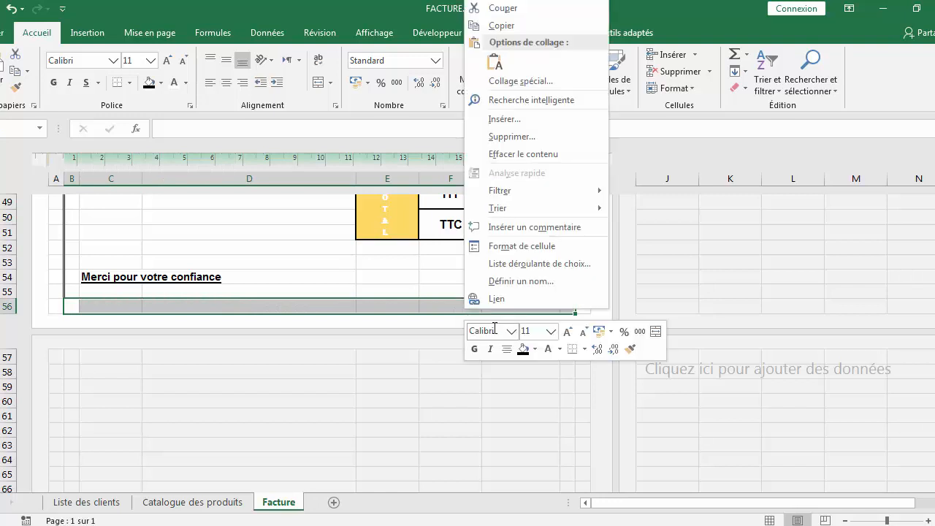
left_click(522, 247)
left_click(523, 246)
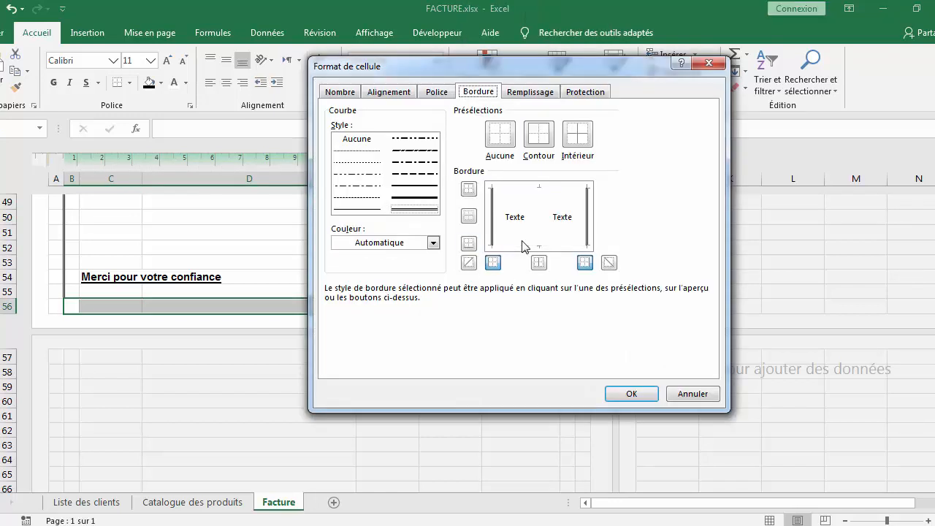
left_click(489, 238)
left_click(586, 235)
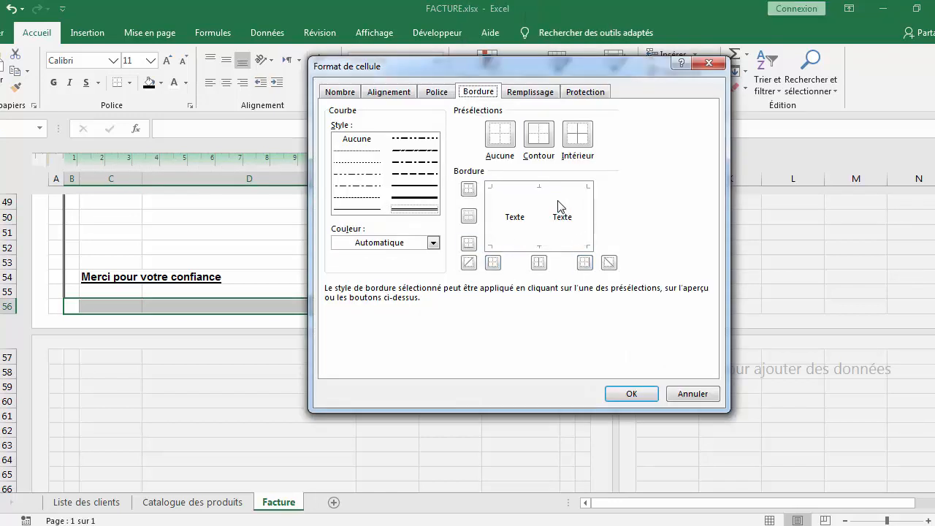
left_click(557, 188)
left_click(623, 394)
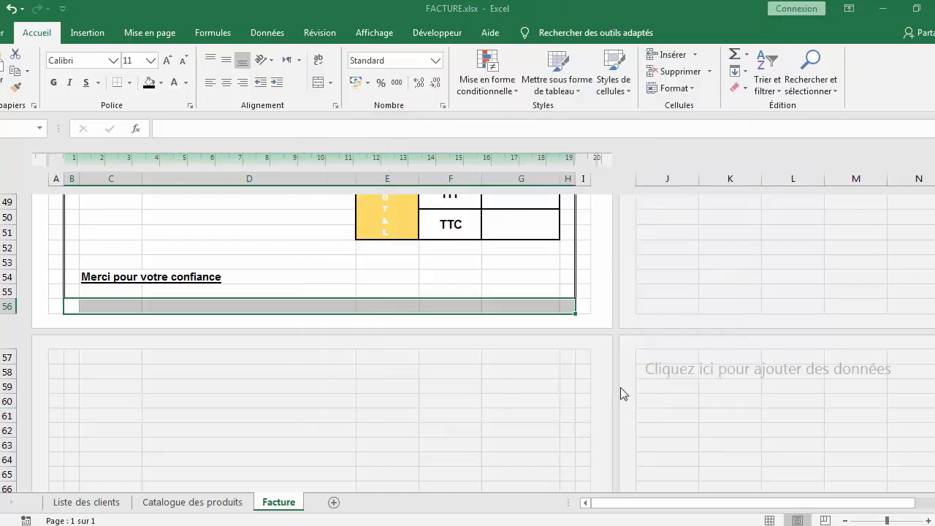
left_click(337, 268)
Format the table header row 17 as bold Arial size 12, centred horizontally and vertically
scroll(392, 312, "up", 15)
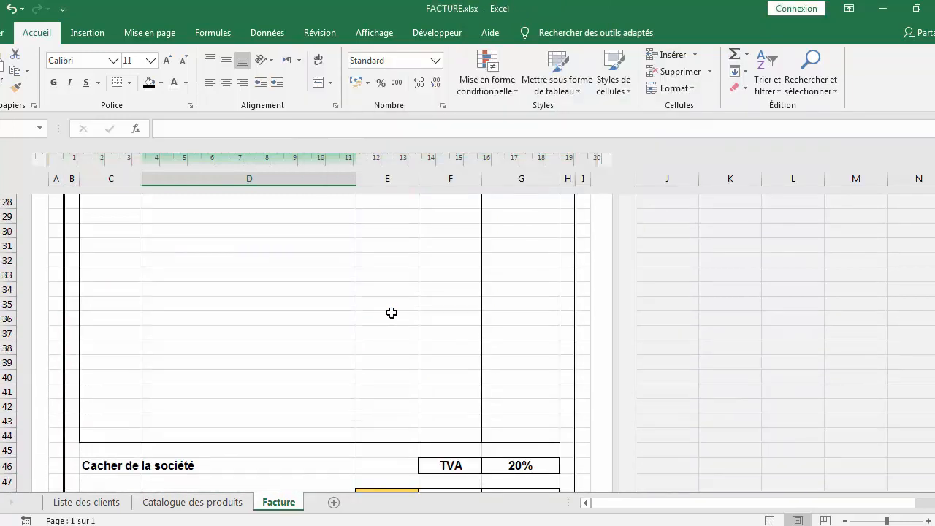
scroll(392, 313, "down", 12)
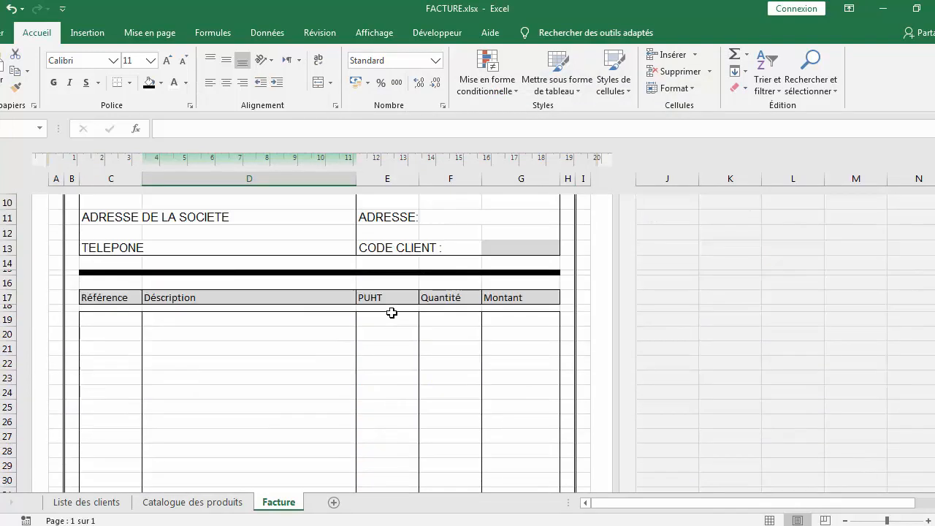
scroll(392, 313, "up", 10)
left_click_drag(106, 329, 509, 332)
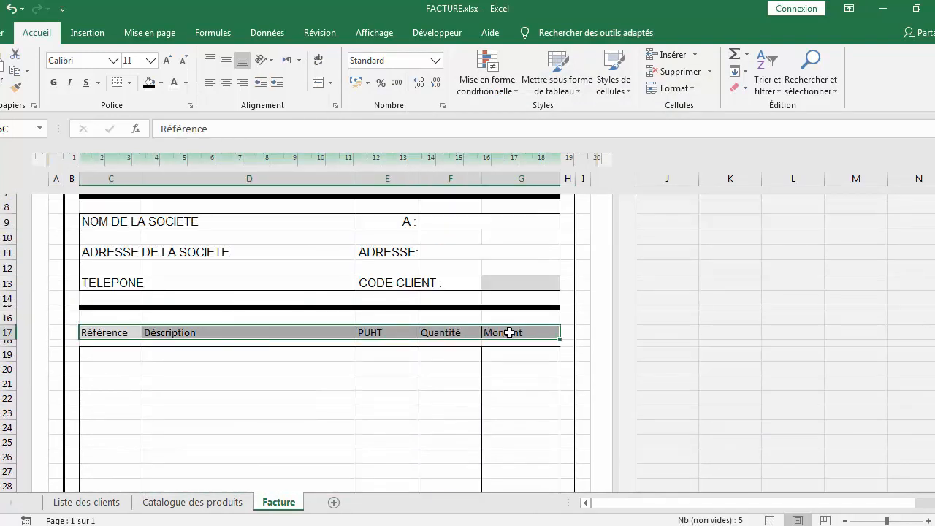
left_click(111, 61)
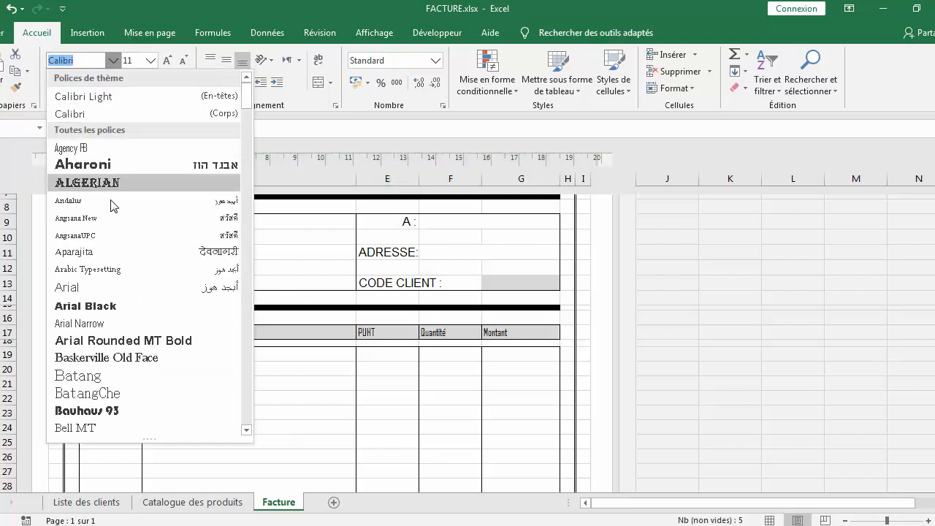
left_click(110, 287)
left_click(53, 82)
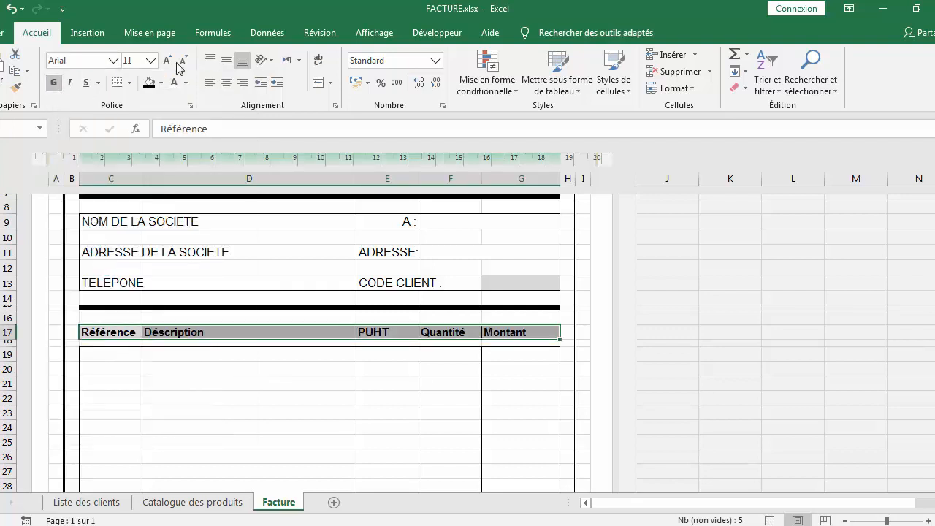
left_click(167, 60)
left_click(227, 81)
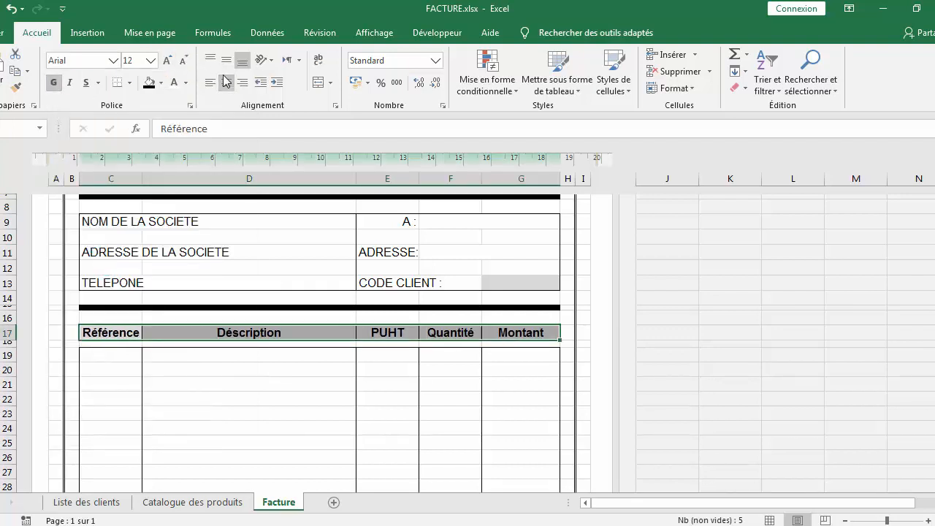
left_click(227, 60)
left_click(405, 385)
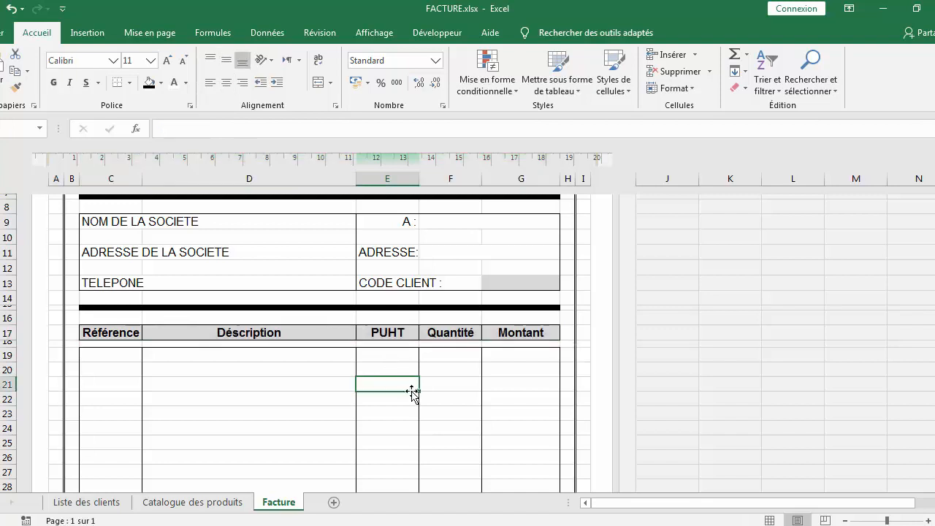
Scroll through the whole invoice to review the layout
scroll(397, 329, "down", 12)
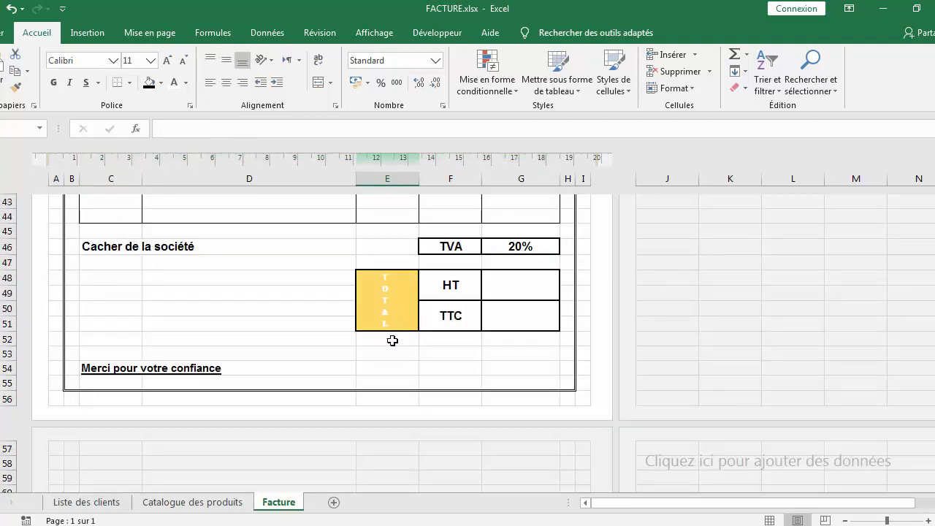
scroll(393, 340, "up", 14)
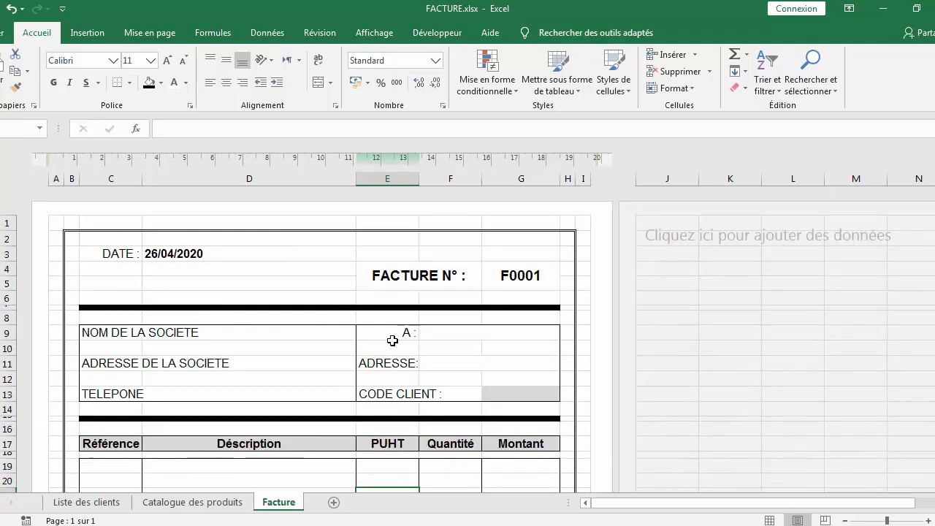
scroll(393, 340, "down", 15)
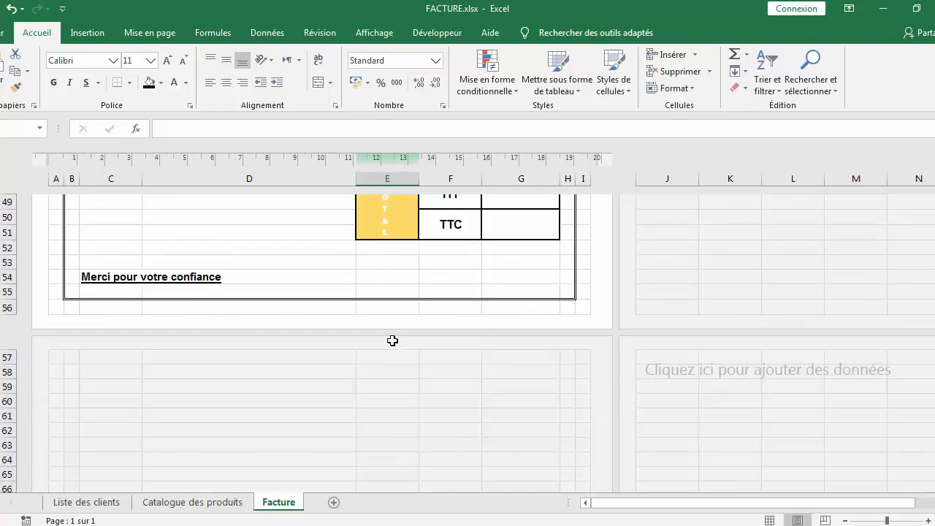
scroll(392, 340, "up", 9)
scroll(393, 341, "up", 5)
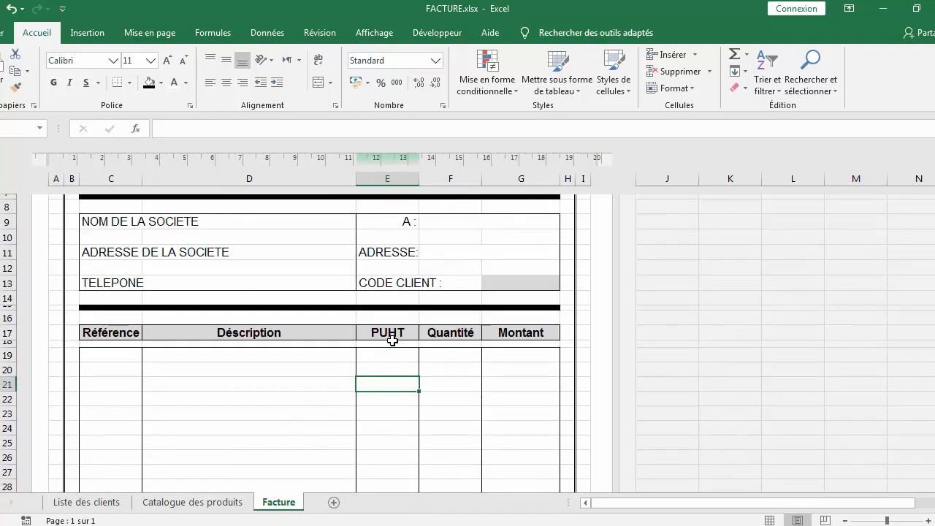
scroll(395, 333, "up", 3)
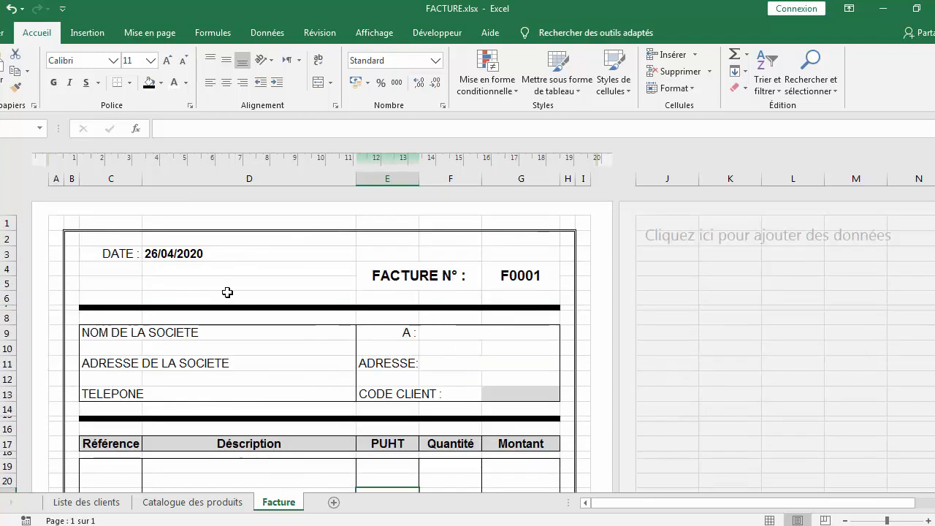
scroll(346, 265, "down", 4)
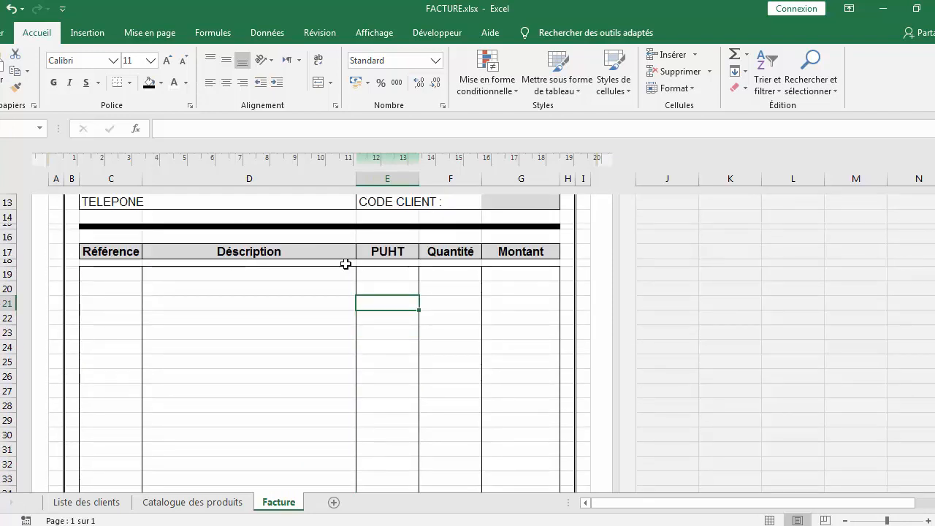
scroll(346, 264, "up", 2)
scroll(346, 265, "up", 2)
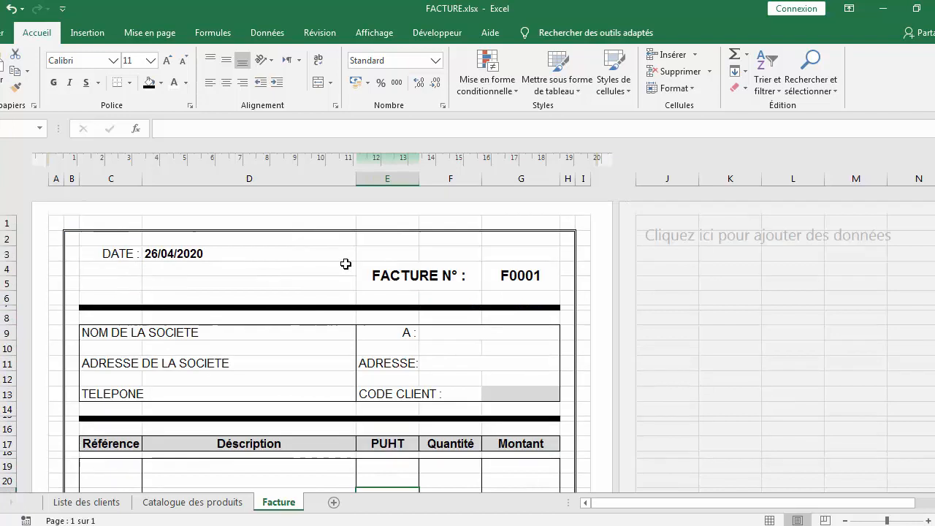
scroll(345, 264, "down", 1)
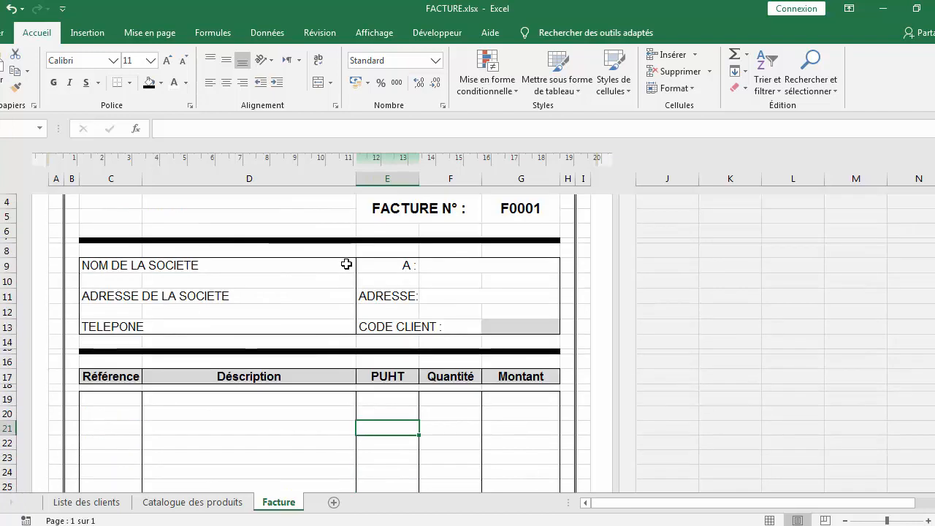
Hide the sheet gridlines and review the invoice without them
left_click(386, 31)
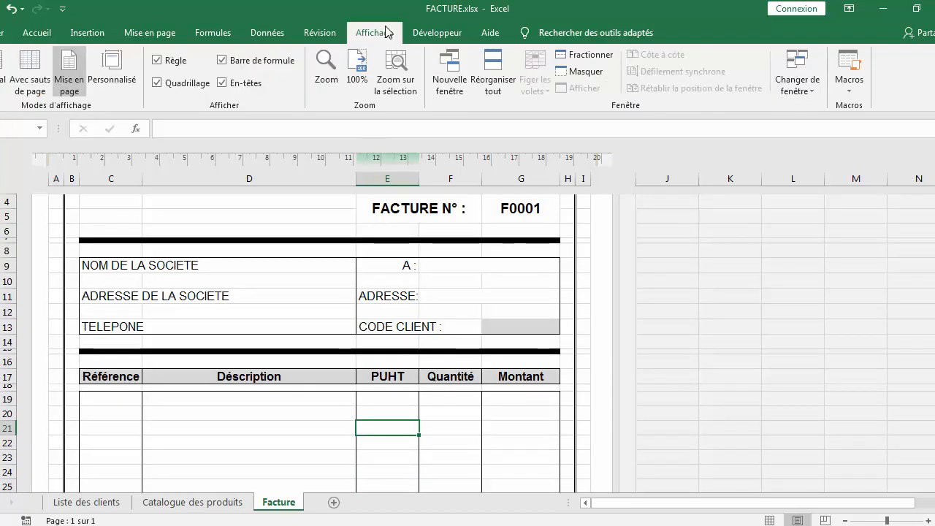
left_click(172, 85)
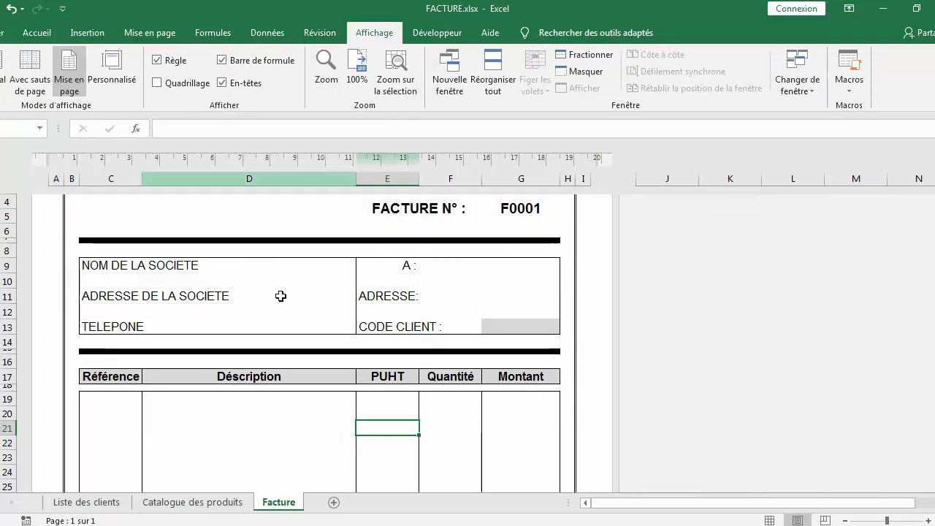
scroll(422, 314, "up", 2)
scroll(423, 317, "down", 3)
scroll(423, 316, "down", 10)
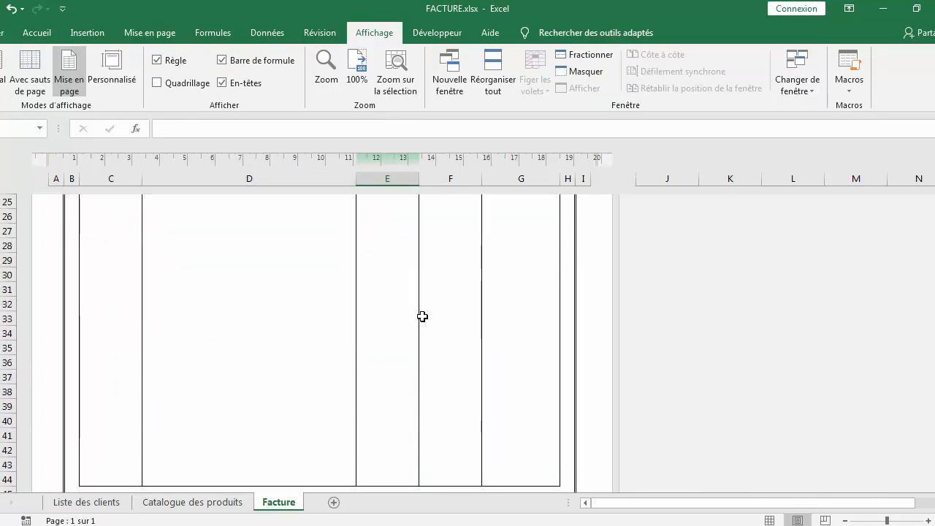
scroll(423, 316, "up", 3)
scroll(422, 317, "up", 11)
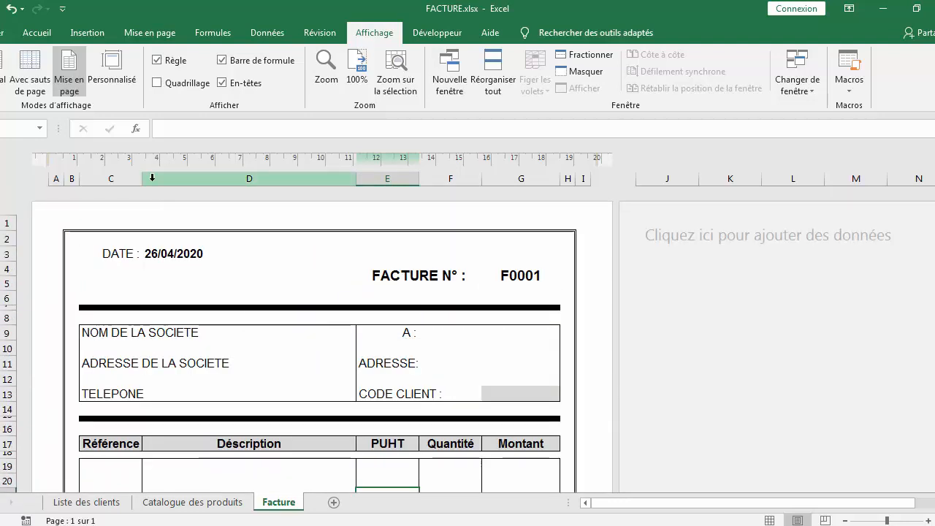
Open the print preview of the invoice and return to the sheet
left_click(5, 38)
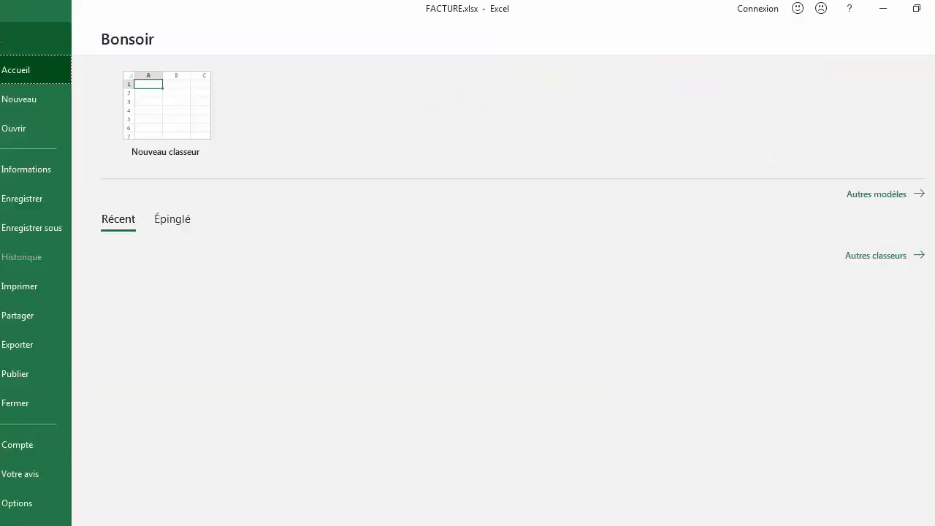
left_click(33, 288)
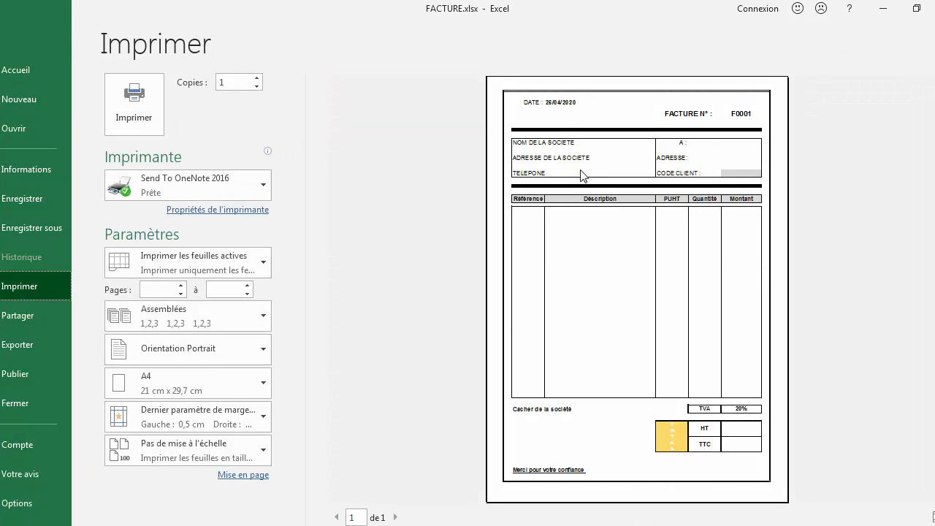
left_click(20, 35)
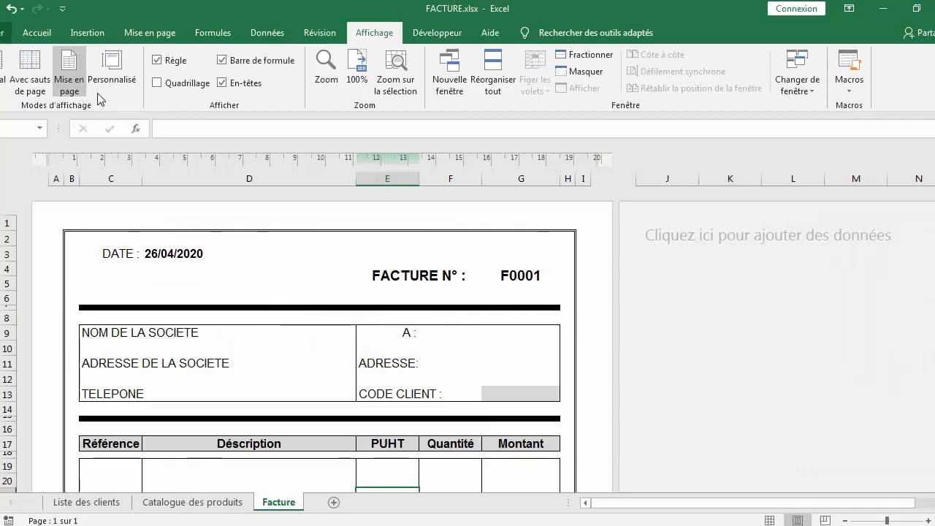
Select the client name cell beside 'A :' and turn the sheet gridlines back on
scroll(497, 321, "down", 4)
scroll(512, 314, "up", 3)
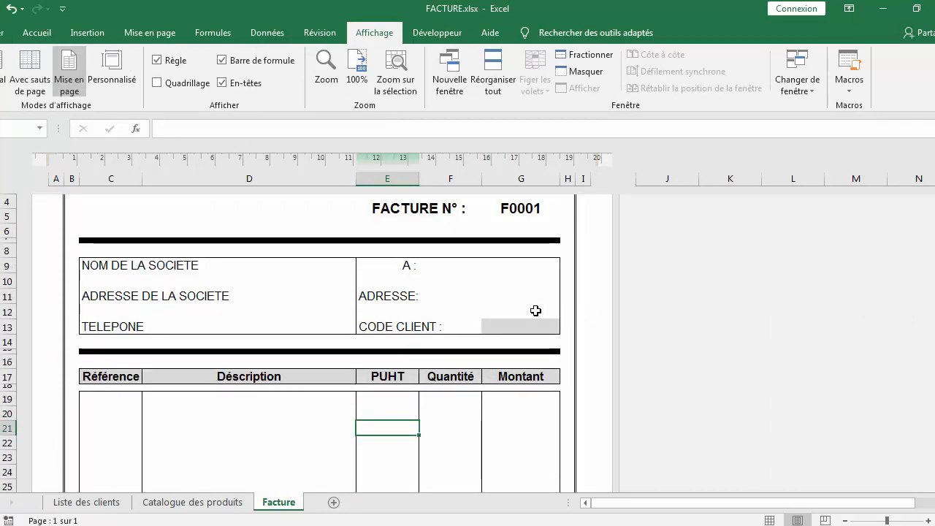
left_click(479, 267)
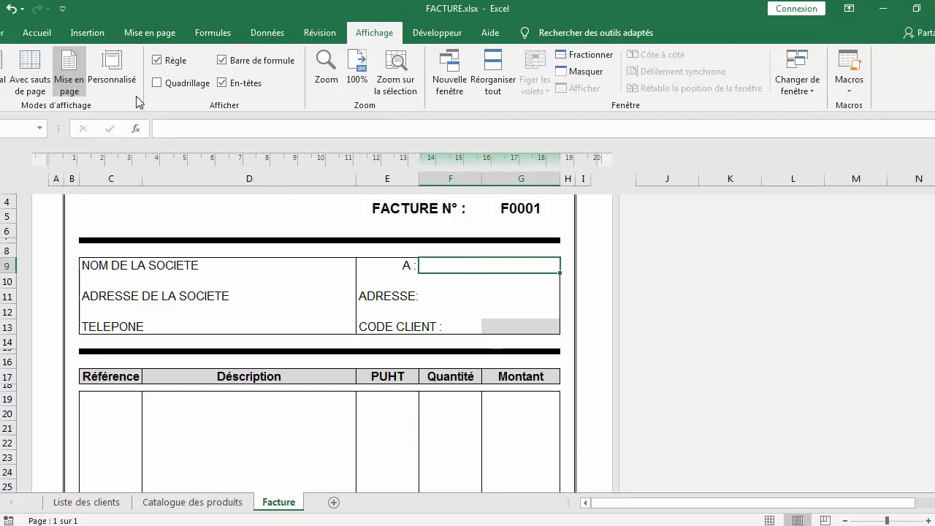
left_click(158, 84)
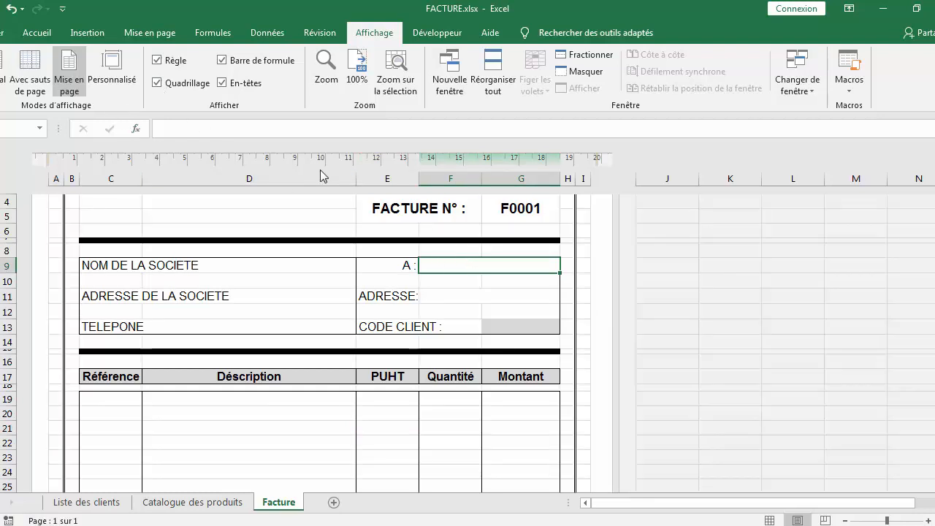
Start a formula in the client name cell beside 'A :': =si(G13="";"";RECHERCHEV(
double_click(459, 267)
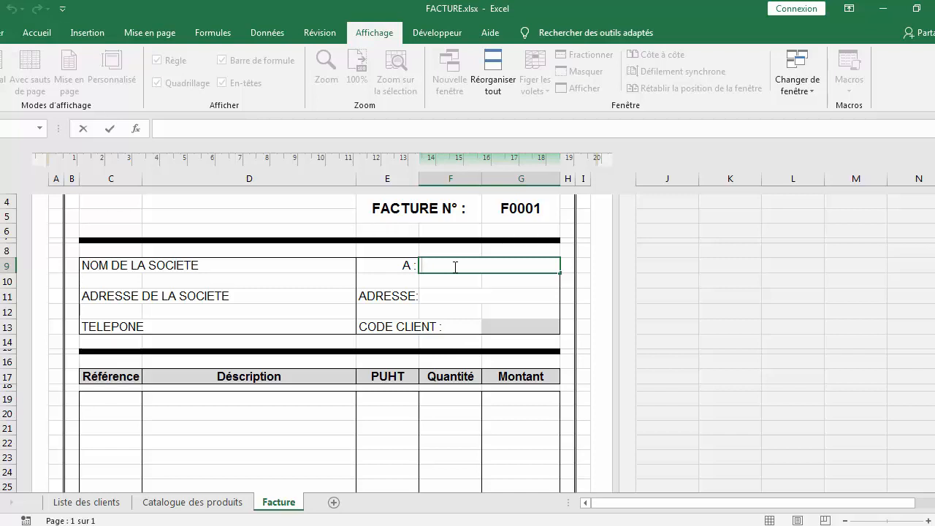
type("=si")
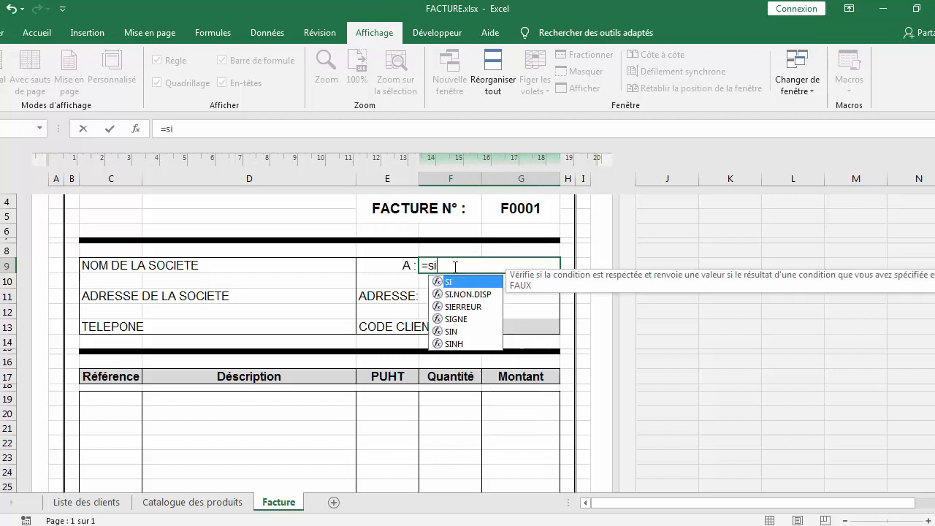
type("(")
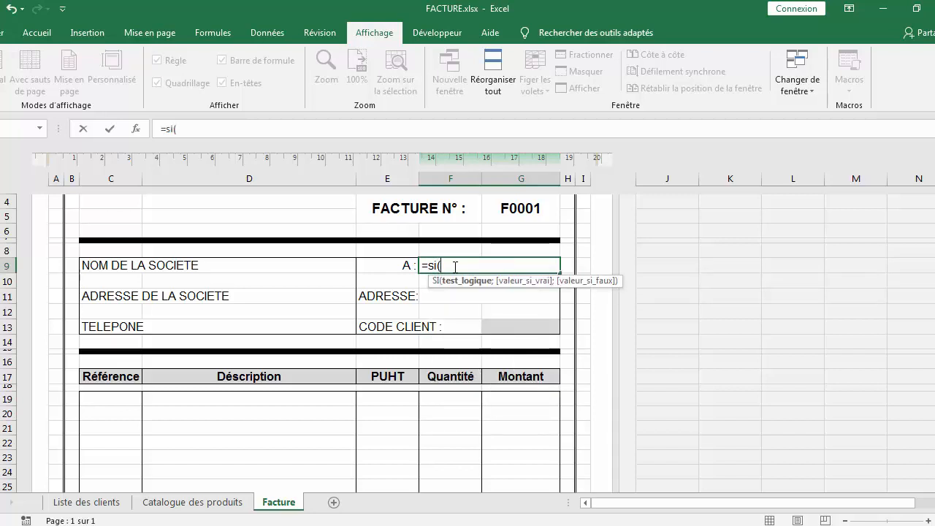
left_click(518, 329)
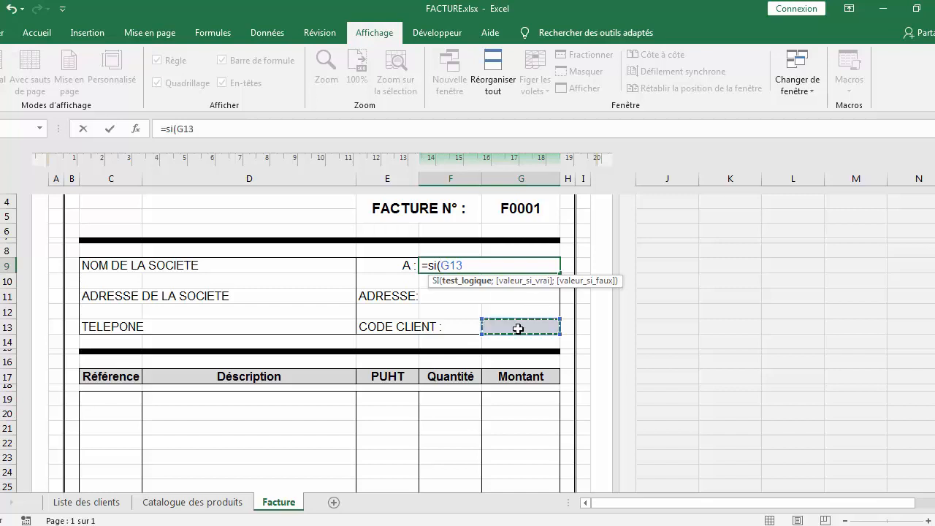
type("=\"\";\"\"")
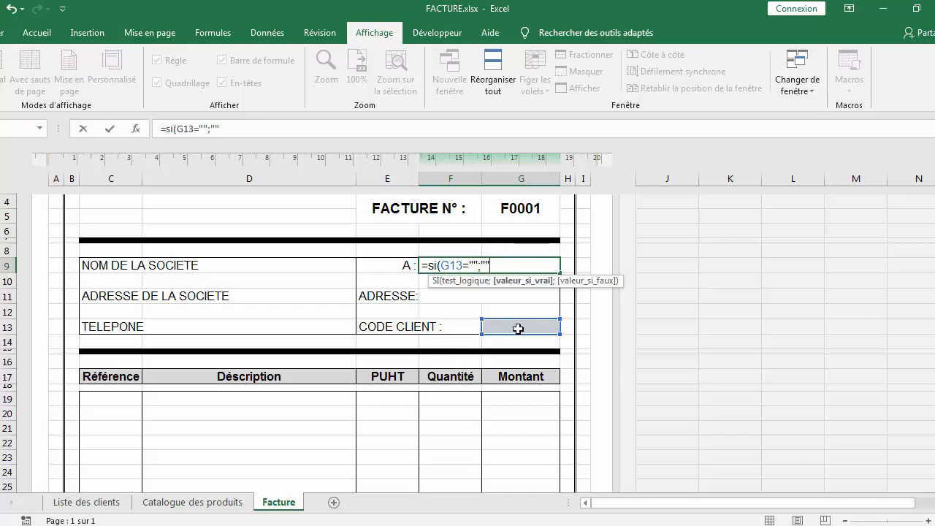
type(";")
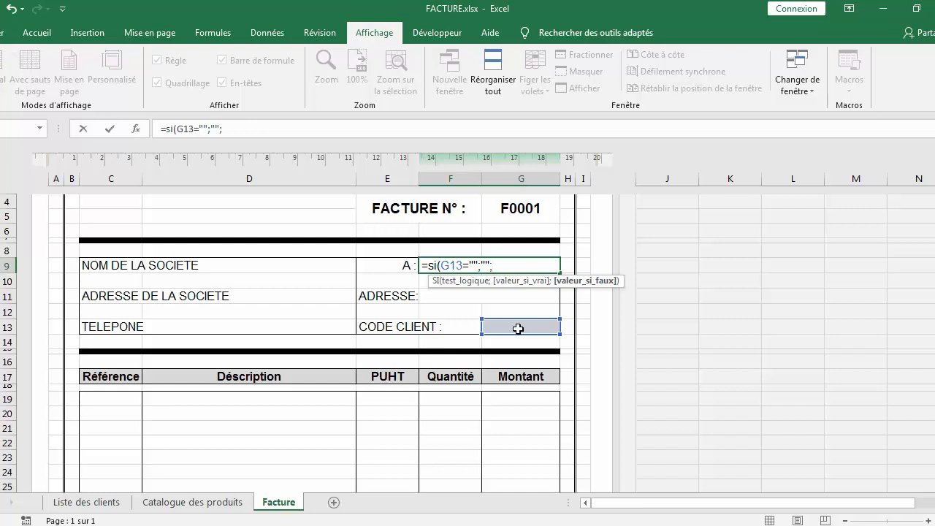
type("rech")
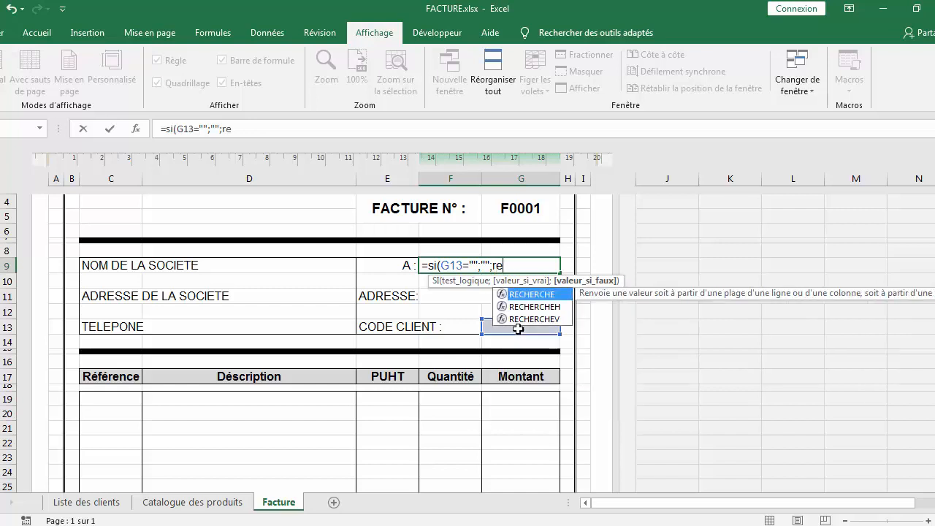
double_click(539, 319)
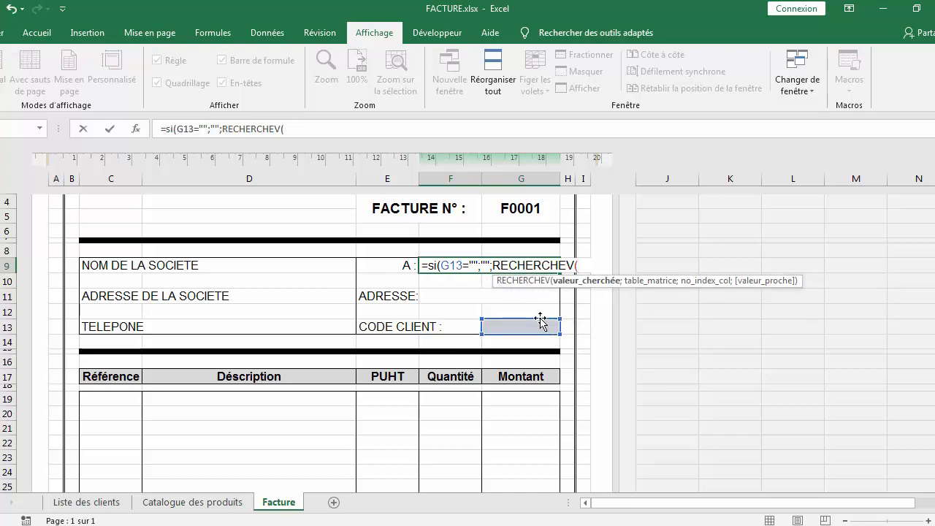
Try selecting the client table on the Liste des clients sheet as the lookup range, then erase that reference from the formula
left_click(95, 504)
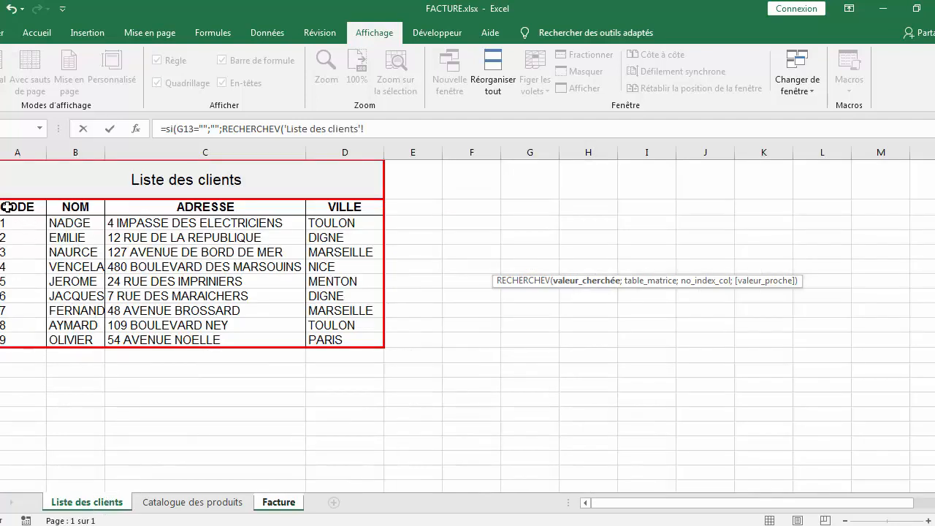
mouse_move(6, 207)
left_mouse_down()
mouse_move(123, 300)
mouse_move(251, 326)
mouse_move(303, 312)
mouse_move(69, 247)
left_mouse_up()
left_click_drag(476, 129, 161, 129)
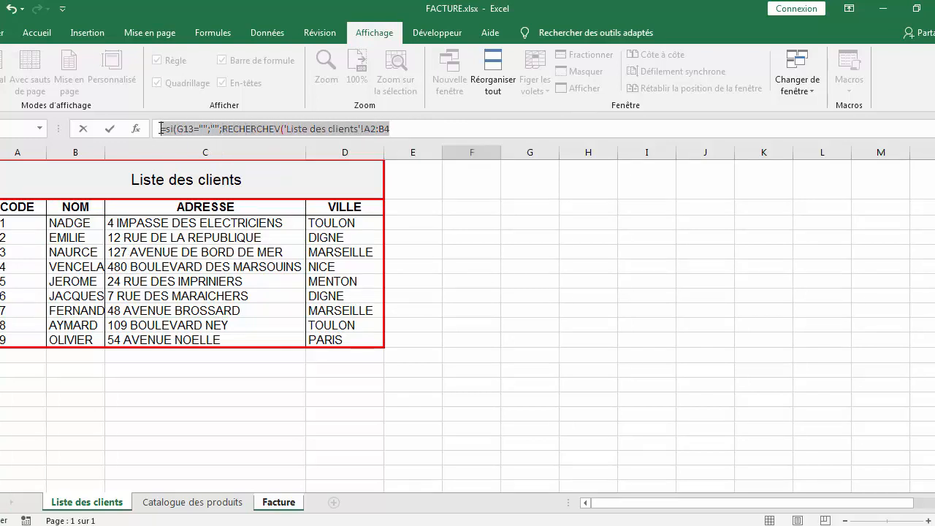
left_click(395, 127)
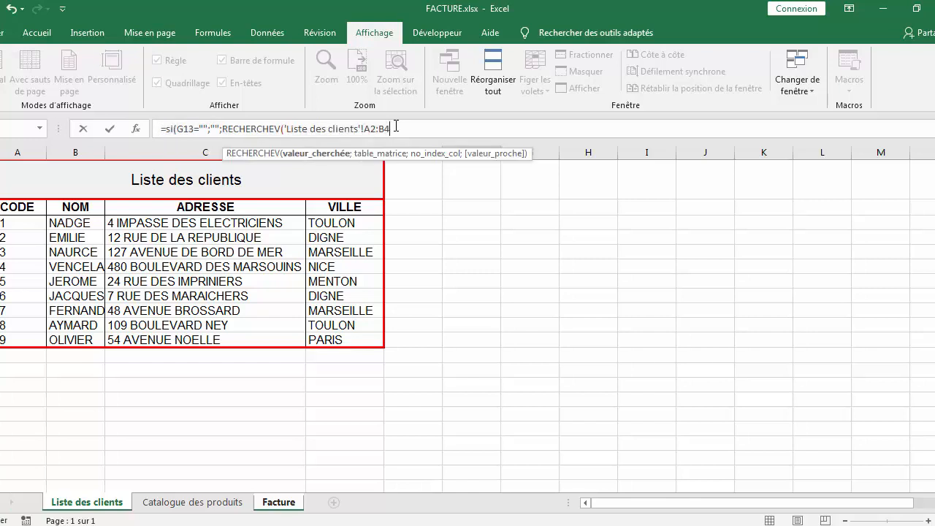
key("BackSpace")
key("BackSpace")
key("BackSpace")
key("BackSpace")
key("BackSpace")
key("BackSpace")
key("BackSpace")
key("BackSpace")
key("BackSpace")
key("BackSpace")
key("BackSpace")
key("BackSpace")
key("BackSpace")
key("BackSpace")
key("BackSpace")
key("BackSpace")
key("BackSpace")
key("BackSpace")
key("BackSpace")
key("BackSpace")
key("BackSpace")
key("BackSpace")
key("BackSpace")
key("BackSpace")
key("BackSpace")
key("BackSpace")
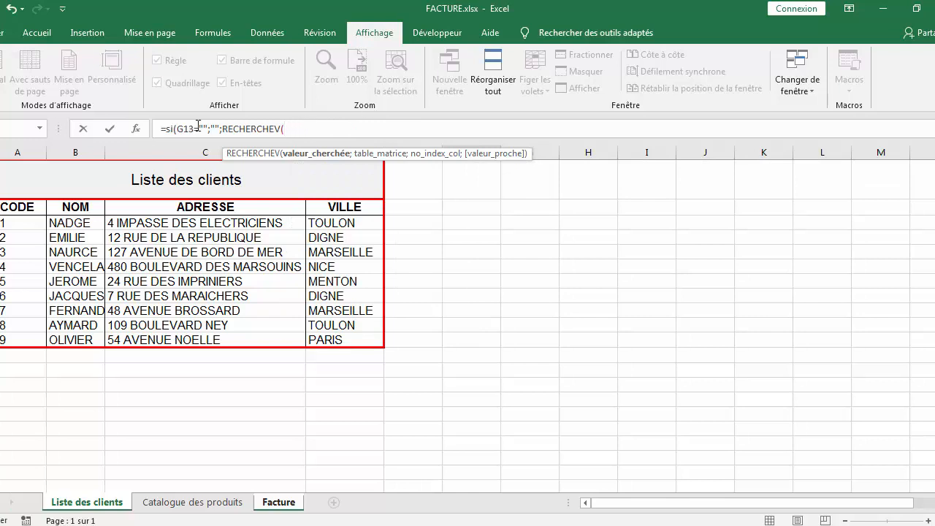
Copy the partial formula text and cancel the cell entry
key("shift+Home")
key("Escape")
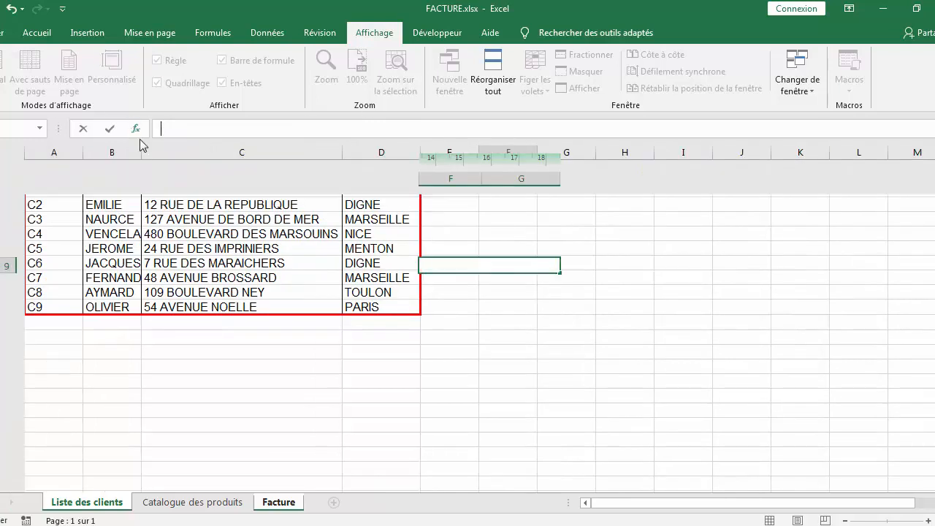
Name the client data range A3:D11 on the Liste des clients sheet as Lclients
left_click(100, 503)
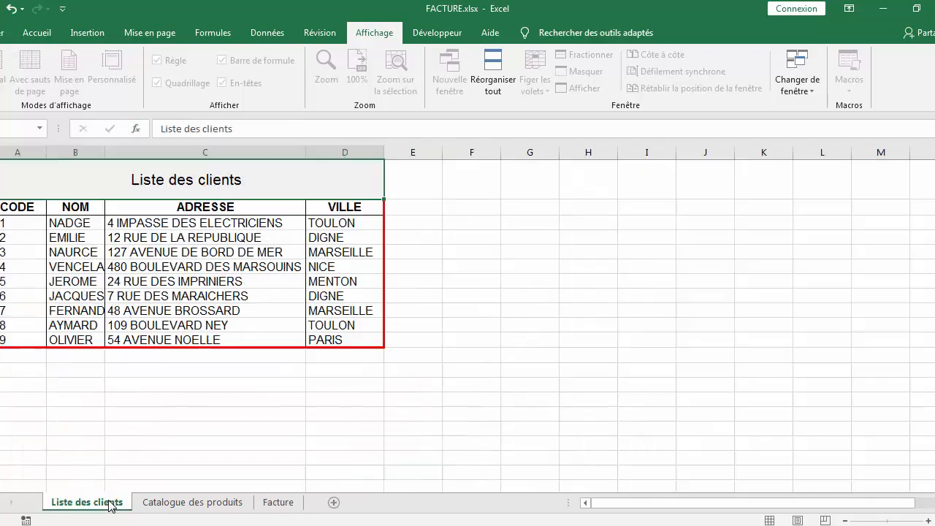
left_click(5, 206)
left_click_drag(6, 229, 333, 340)
right_click(145, 271)
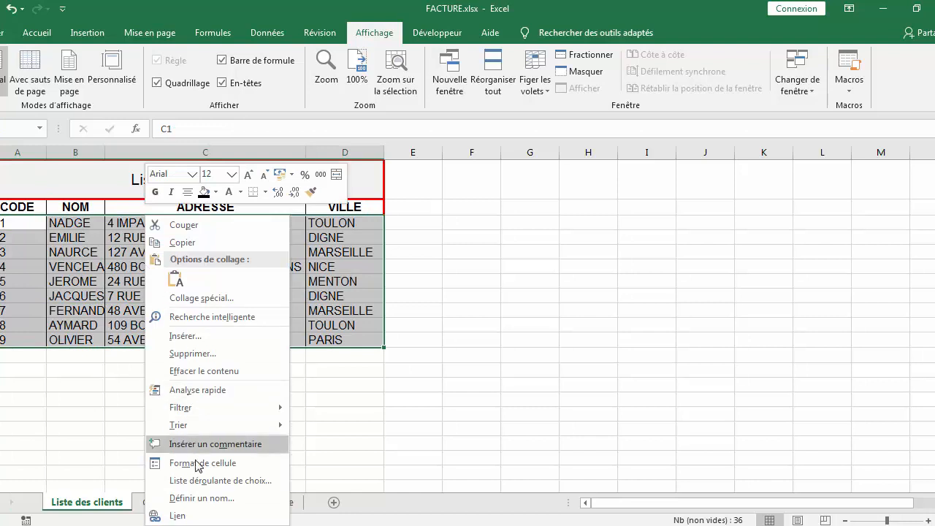
left_click(200, 500)
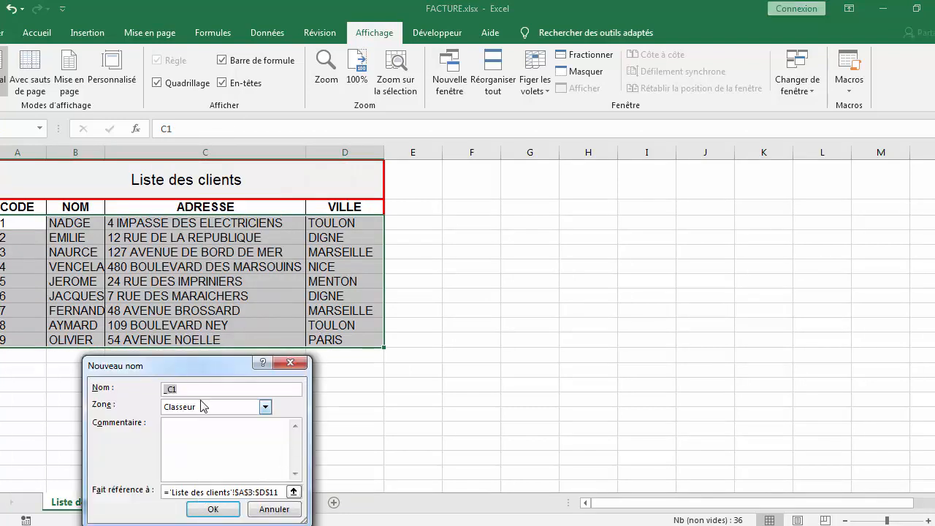
key("BackSpace")
type("L")
type("o")
type("lie")
type("nts")
left_click(211, 510)
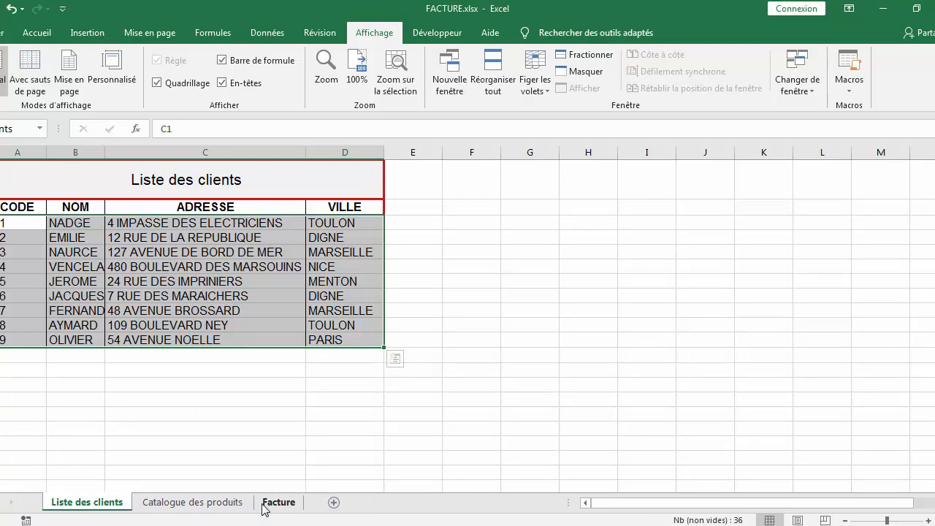
Name the product catalogue data rows on the Catalogue des produits sheet as Cproduits
left_click(212, 505)
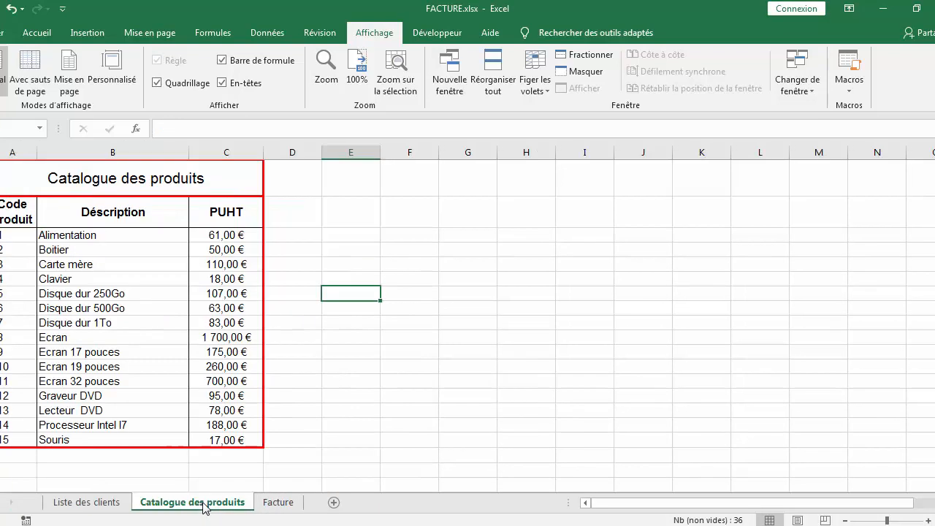
left_click_drag(40, 236, 222, 436)
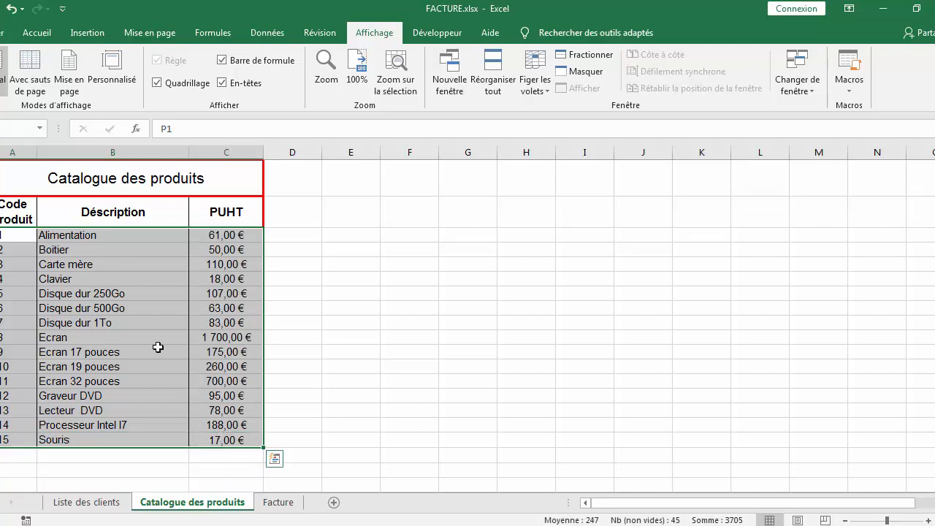
right_click(149, 301)
left_click(206, 498)
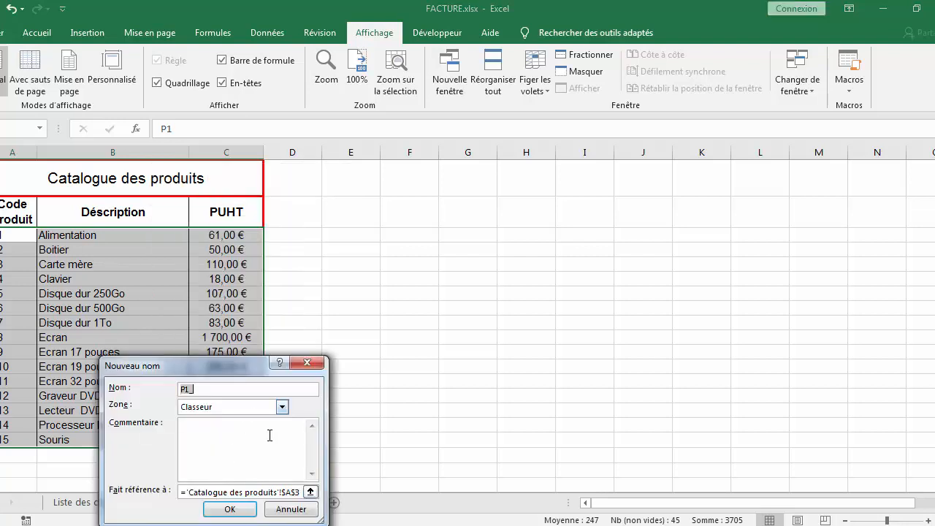
key("BackSpace")
type("Cproduits")
left_click(228, 510)
left_click(278, 503)
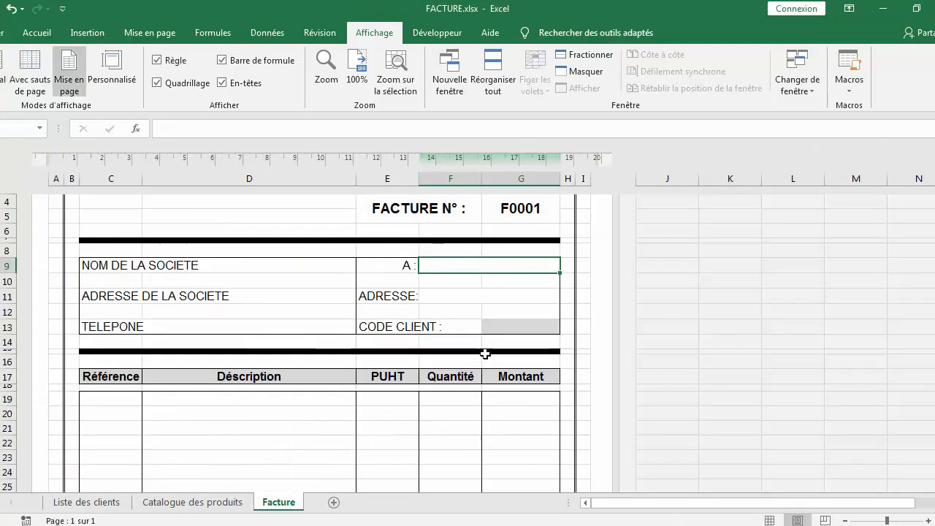
left_click(500, 331)
double_click(500, 331)
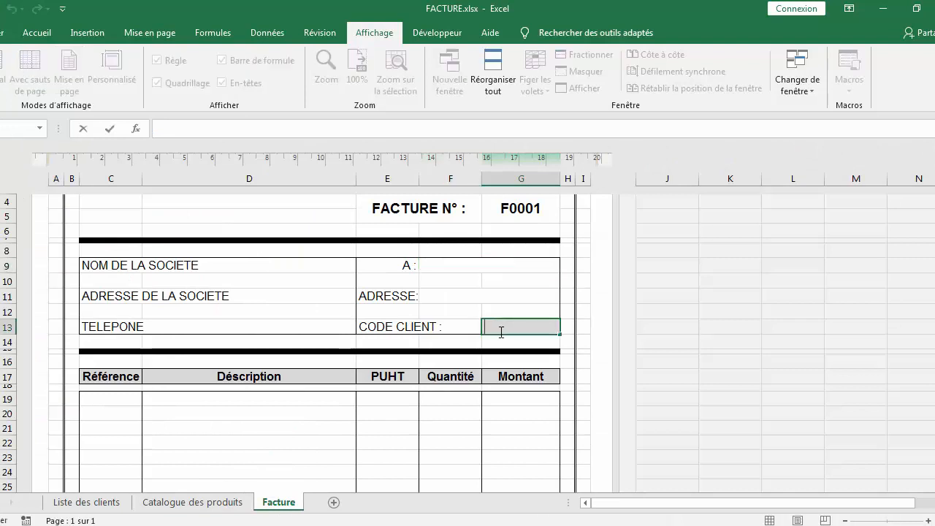
double_click(449, 265)
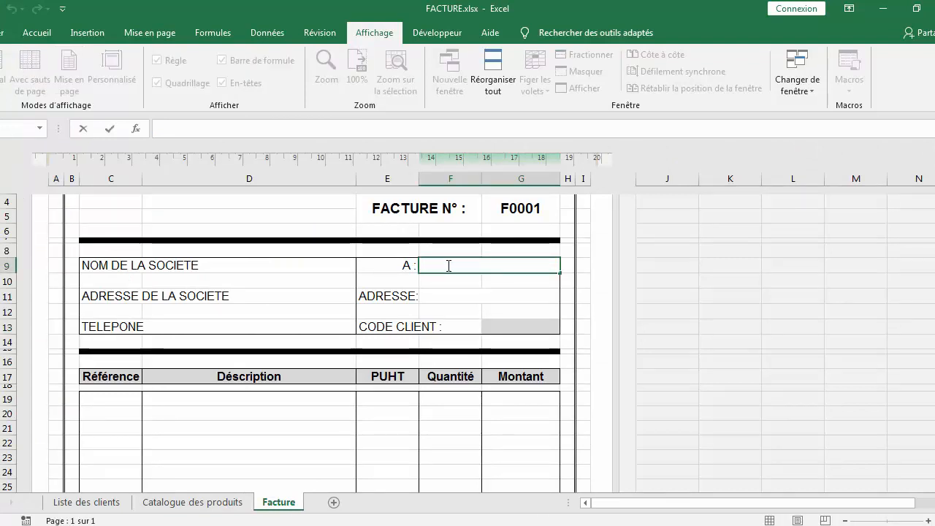
left_click(87, 503)
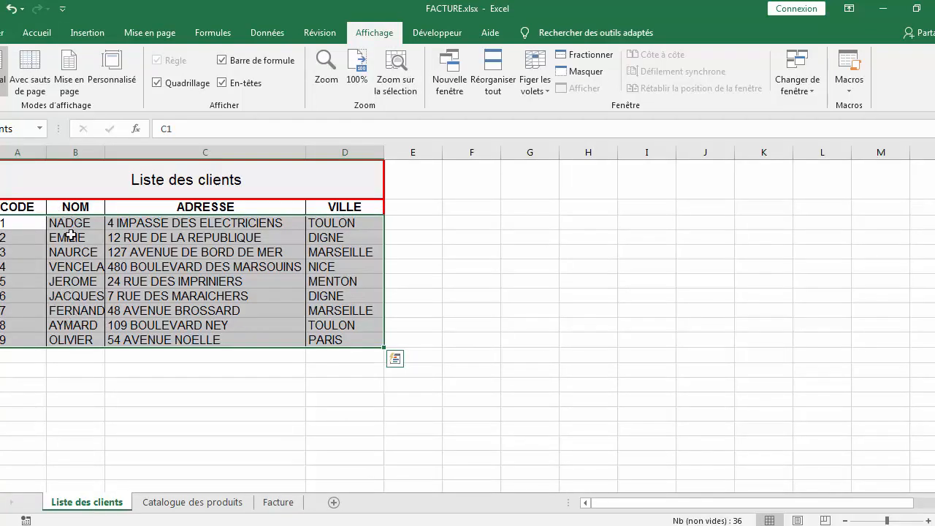
left_click(277, 502)
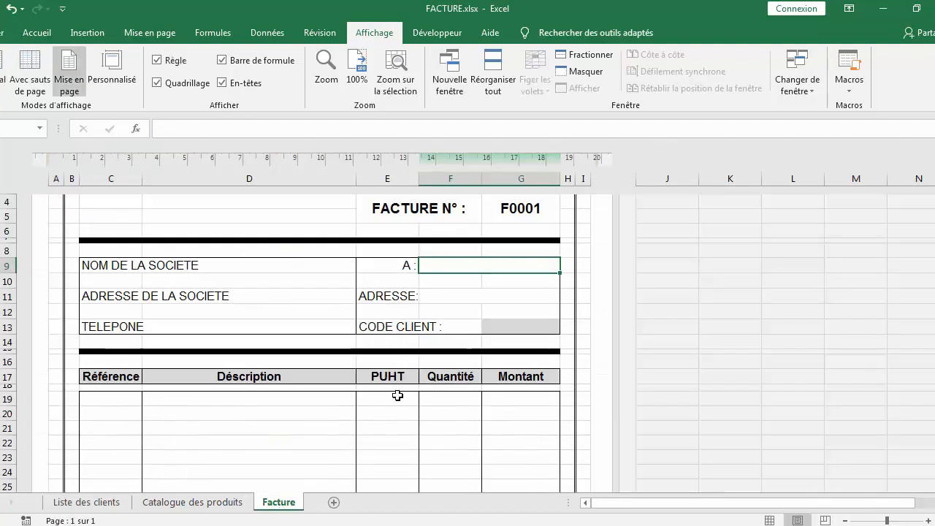
Paste the partial formula into the client name cell and add G13 and Lclients as the lookup value and table
double_click(469, 264)
type("=si(G13=\"\";\"\";RECHERCHEV(")
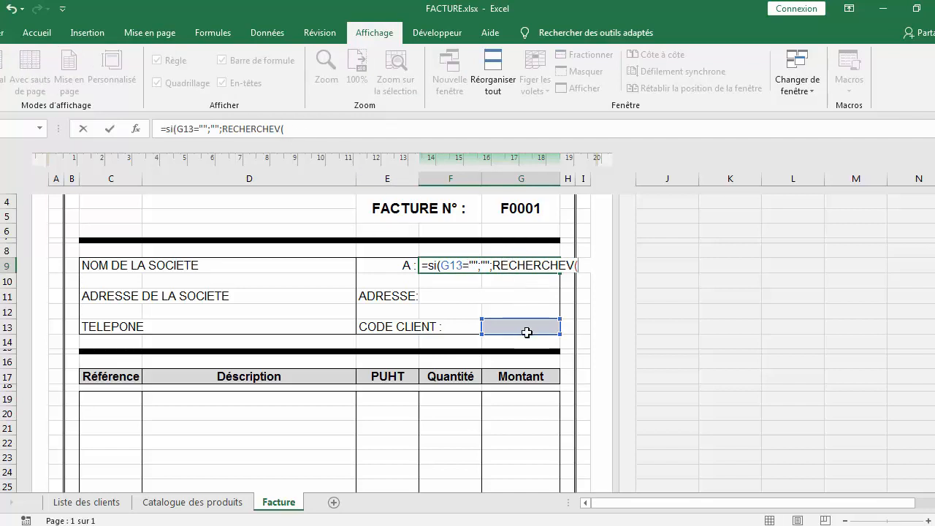
left_click(526, 329)
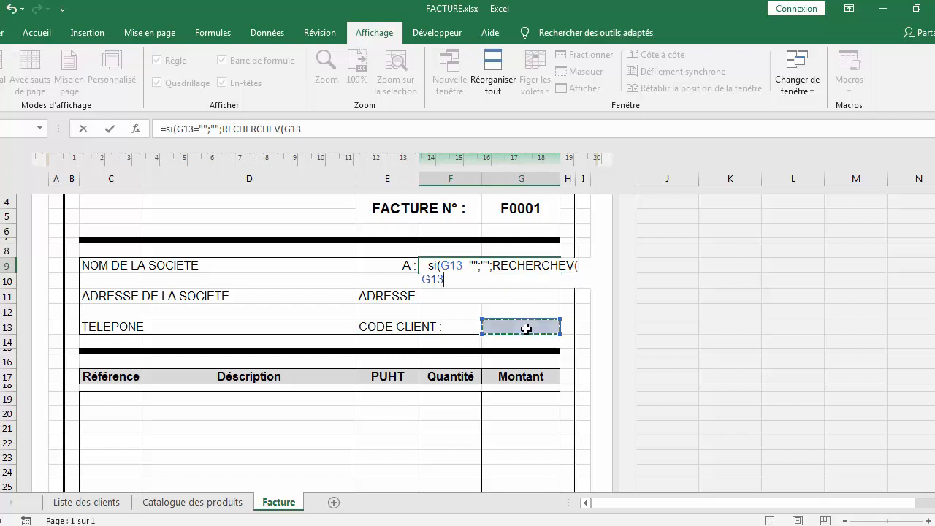
type(";")
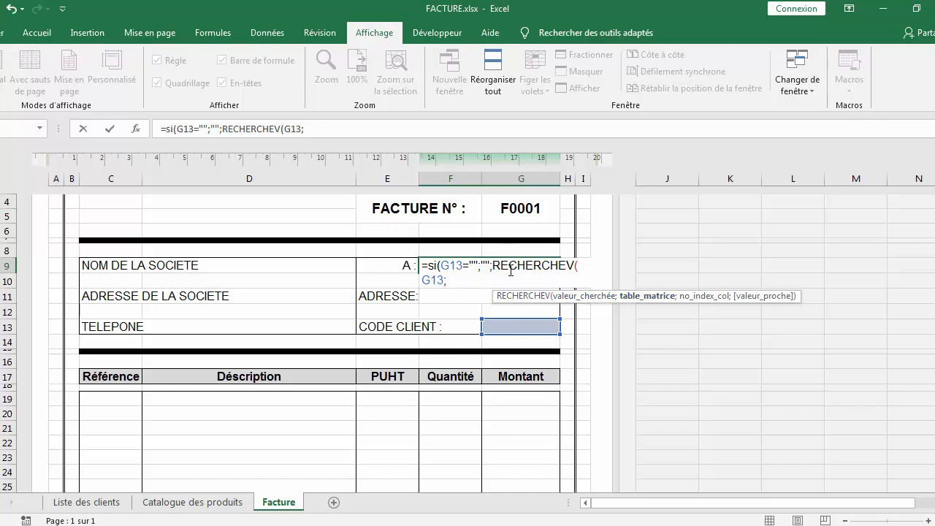
type("l")
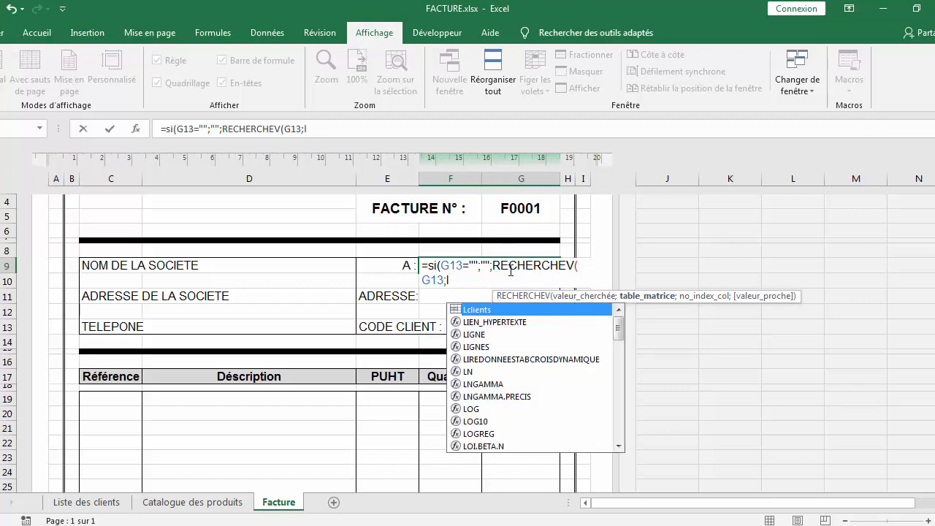
double_click(479, 309)
type(";")
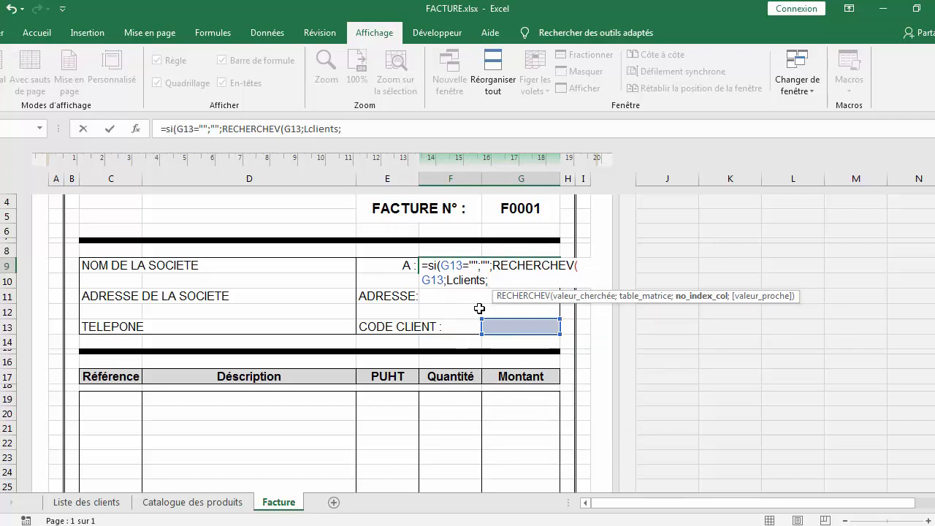
type("2,")
Finish the lookup with column 2 and FAUX for exact match, close both brackets and confirm the formula
key("BackSpace")
type(":")
key("BackSpace")
type(";")
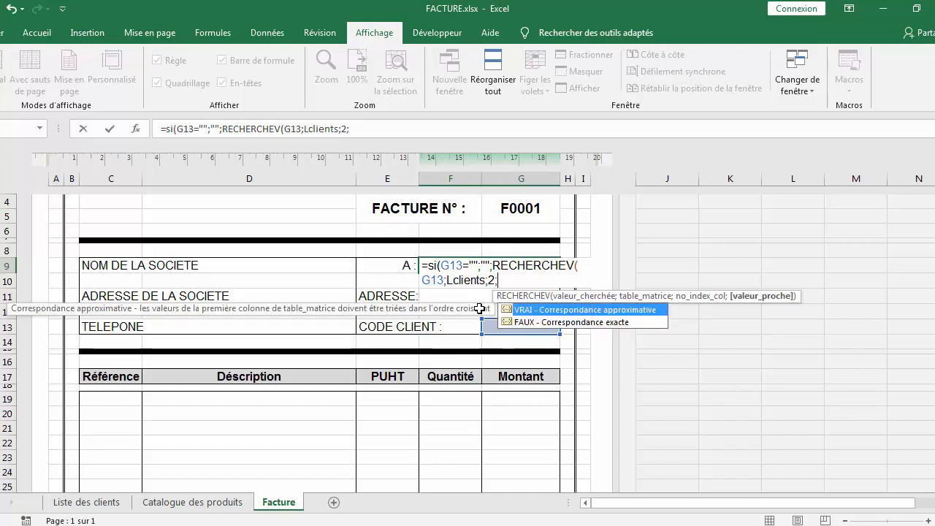
double_click(533, 323)
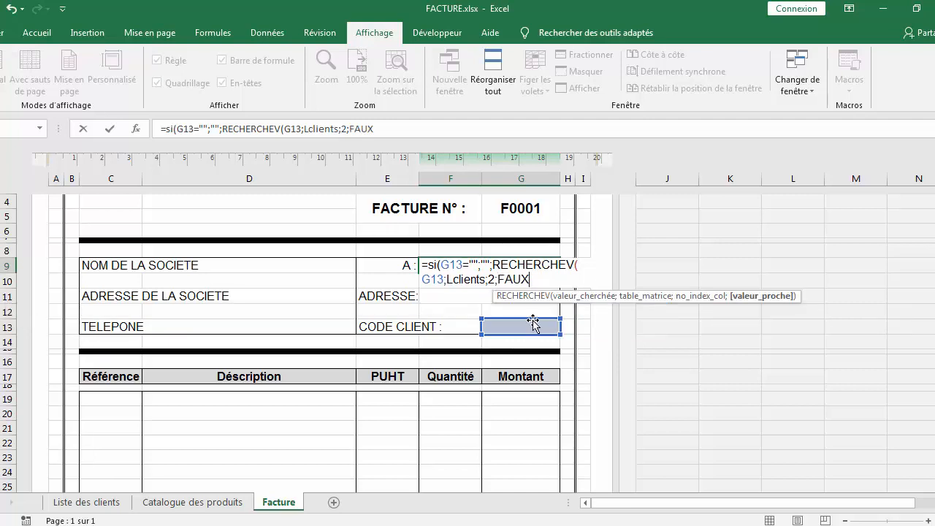
type(")")
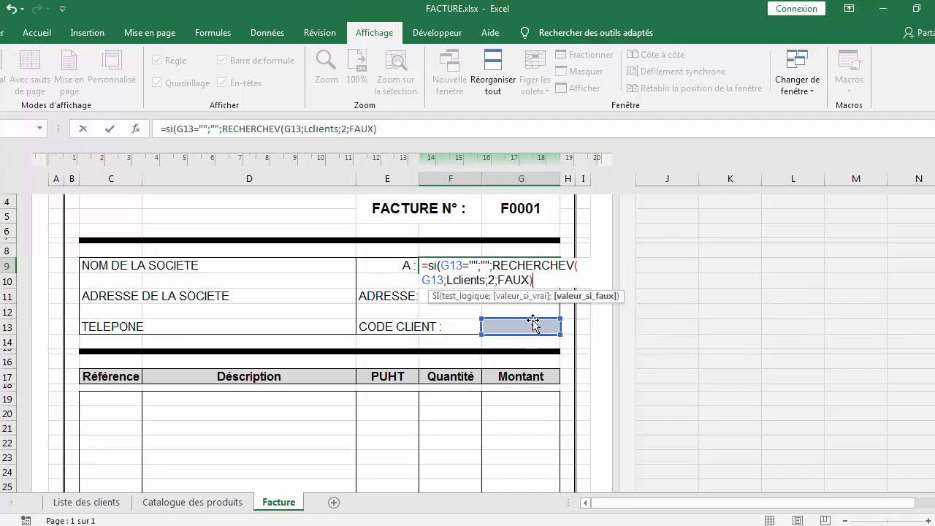
type(")")
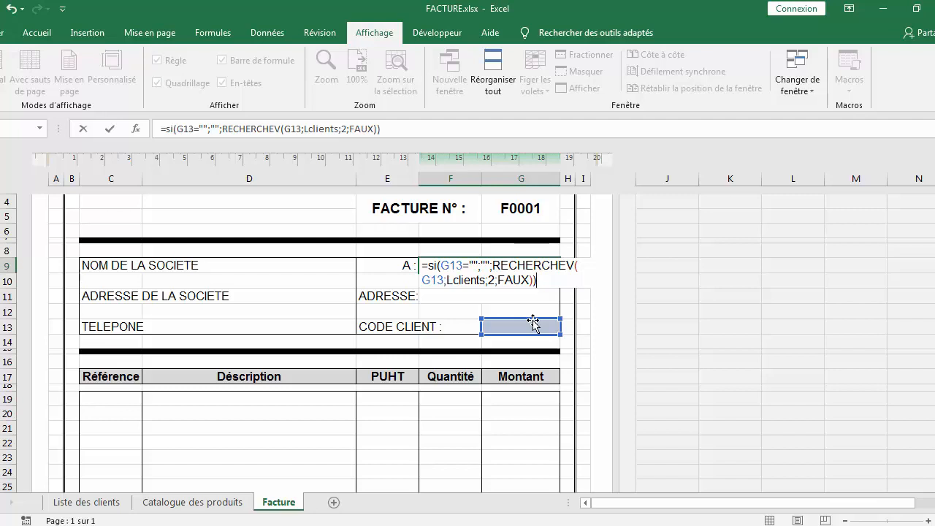
key("Return")
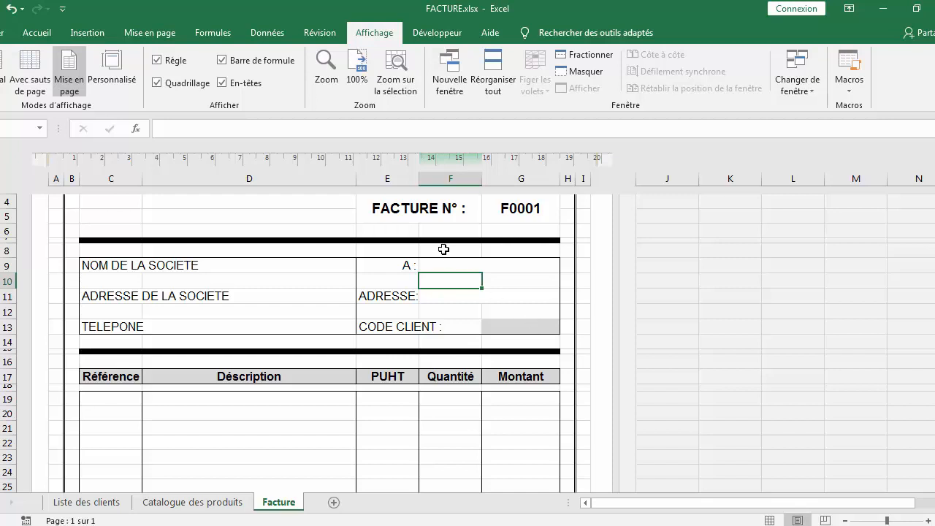
Enter P2 as the client code in the code client cell
left_click(517, 327)
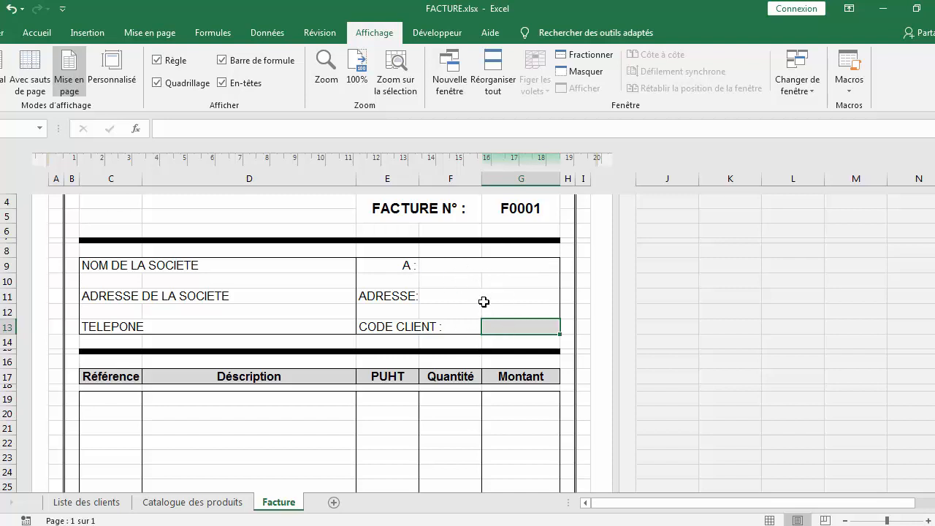
double_click(510, 324)
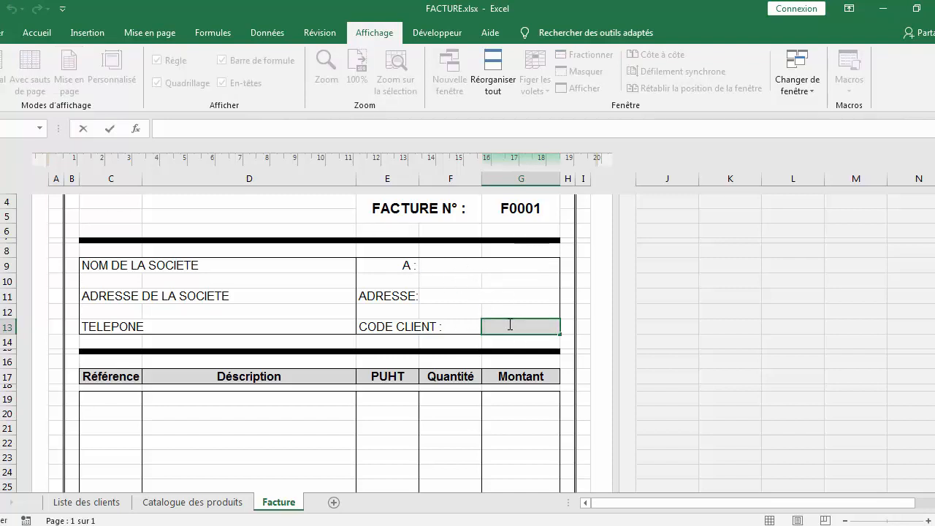
type("P2")
key("Return")
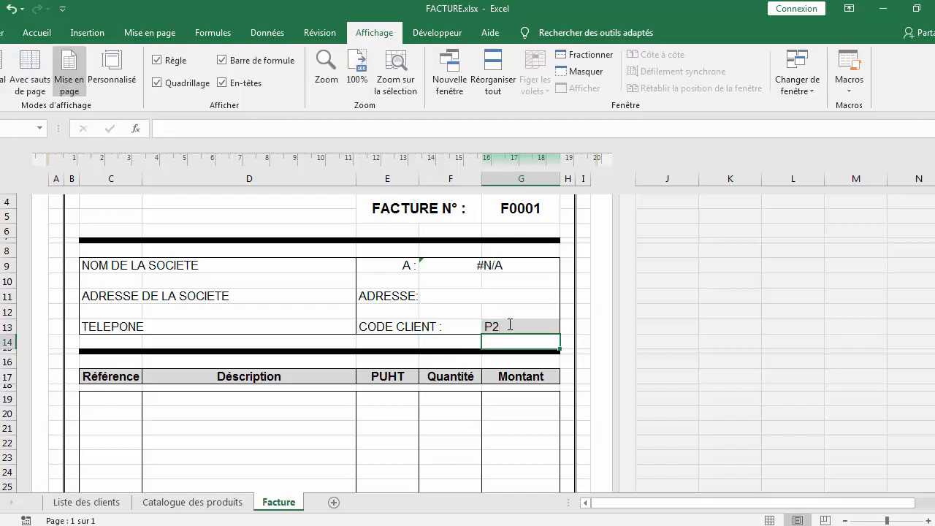
Inspect the client name formula and the client codes on the Liste des clients sheet
left_click(490, 264)
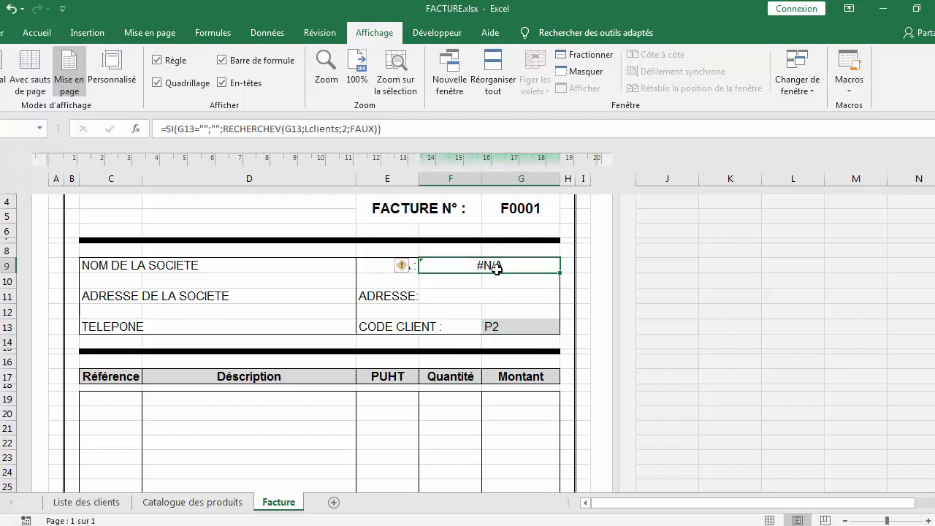
left_click(99, 507)
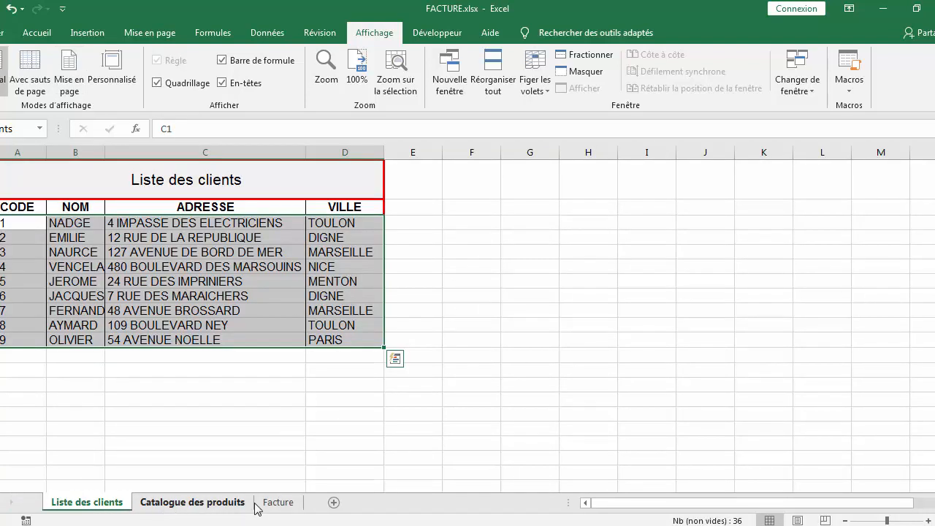
left_click(279, 505)
Change the client code to C2
double_click(502, 329)
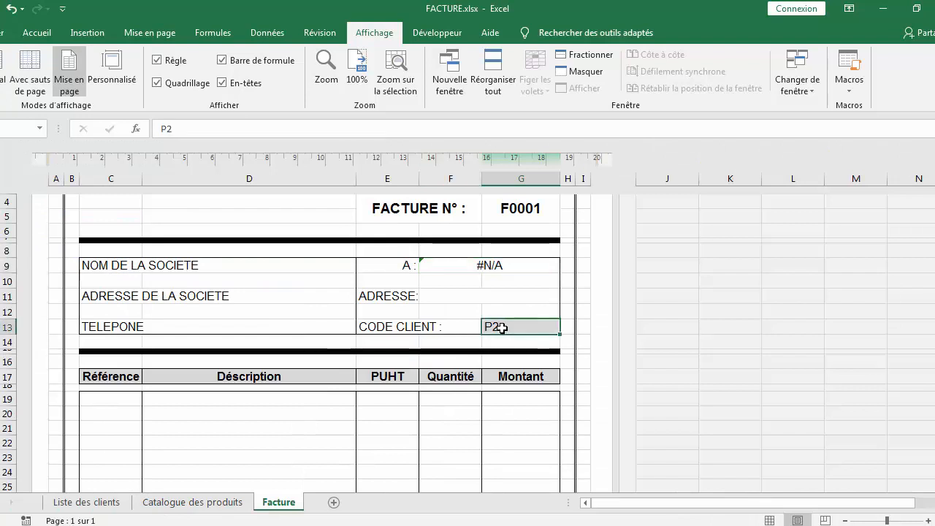
key("BackSpace")
key("BackSpace")
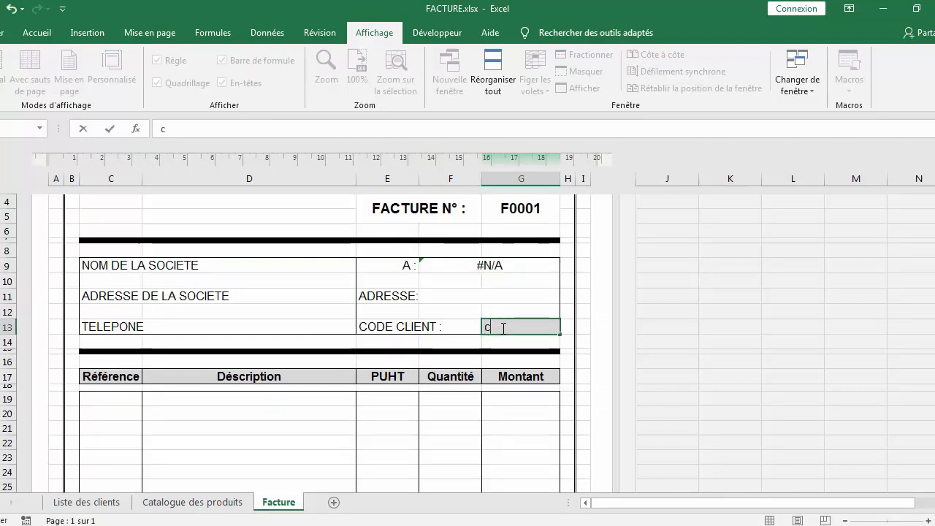
type("c")
key("BackSpace")
type("C")
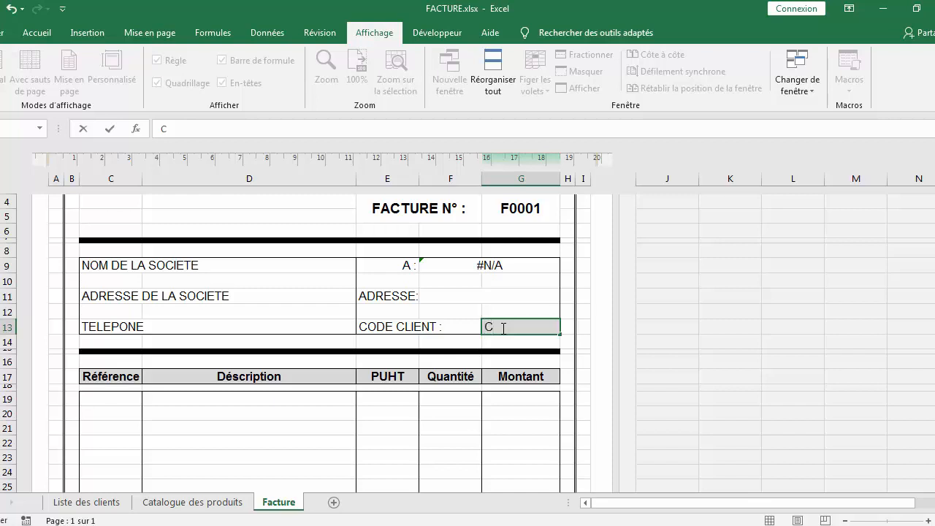
type("2")
key("Return")
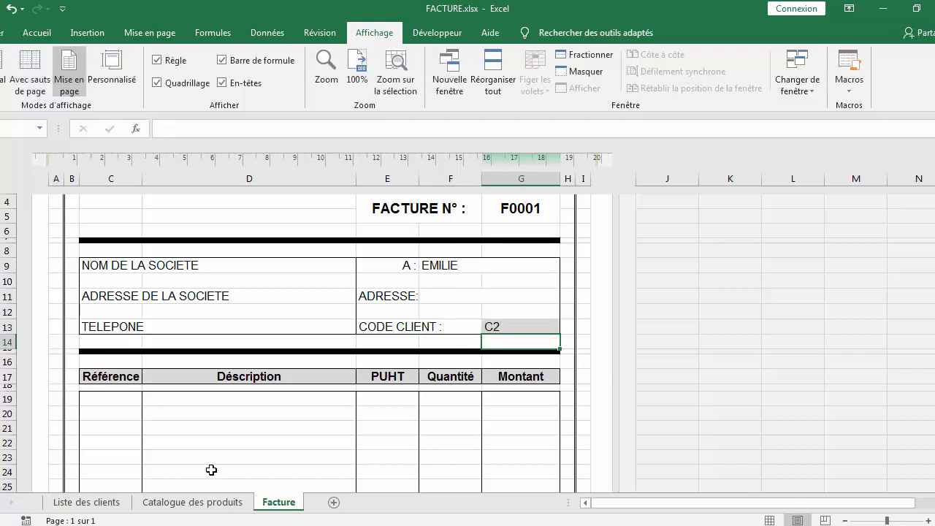
Compare the returned client name with the entries on the Liste des clients sheet
left_click(112, 503)
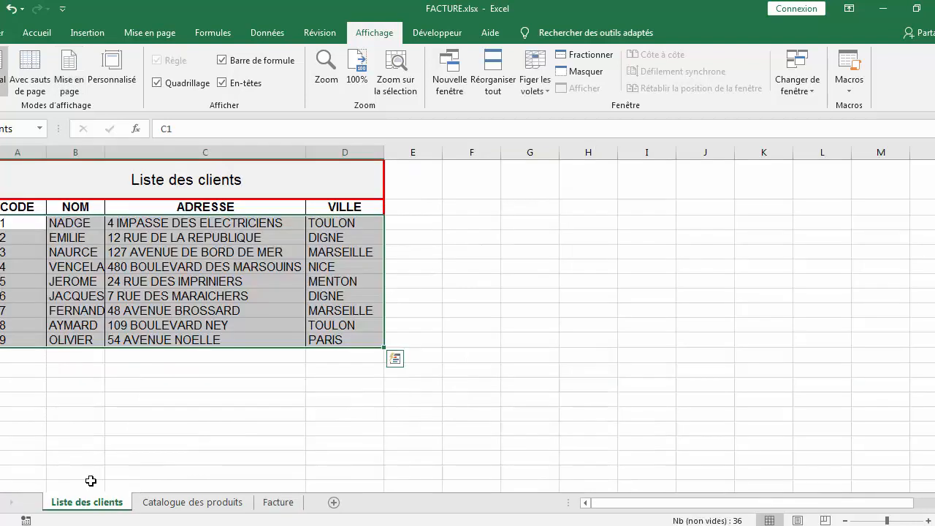
left_click(64, 227)
left_click(58, 237)
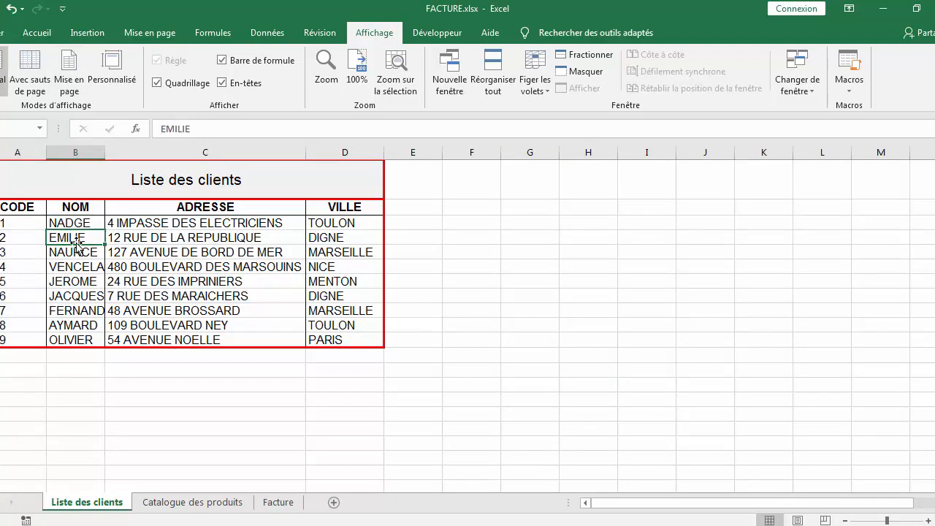
left_click(278, 503)
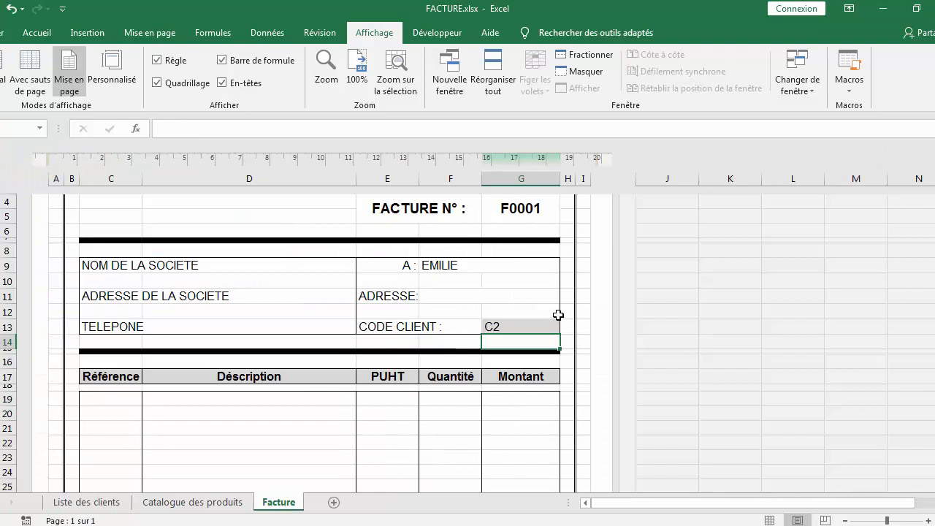
Copy the client name lookup formula from the name cell's formula text
left_click(454, 299)
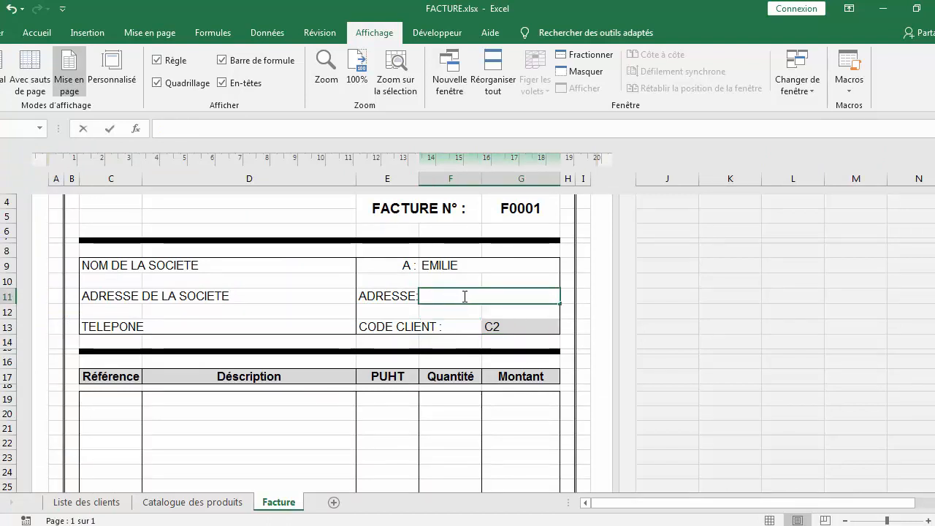
left_click(453, 266)
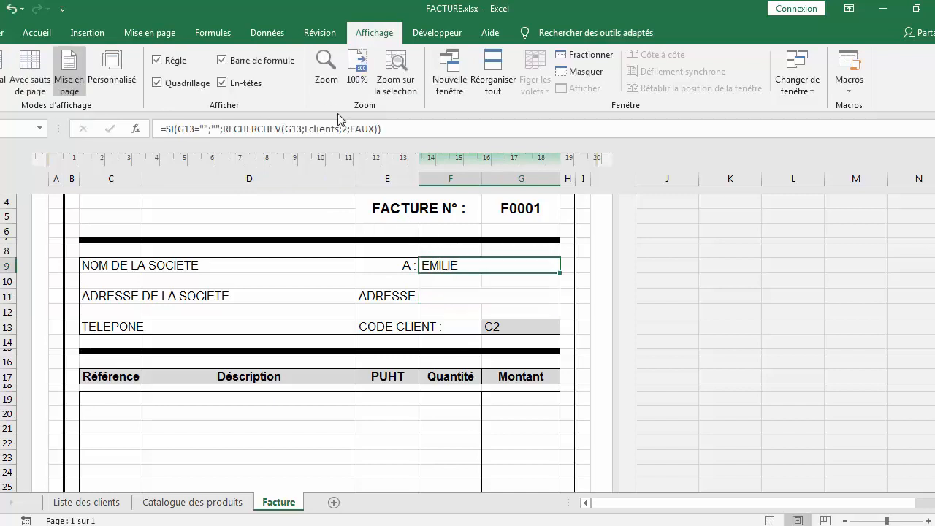
left_click_drag(394, 130, 132, 113)
key("ctrl+c")
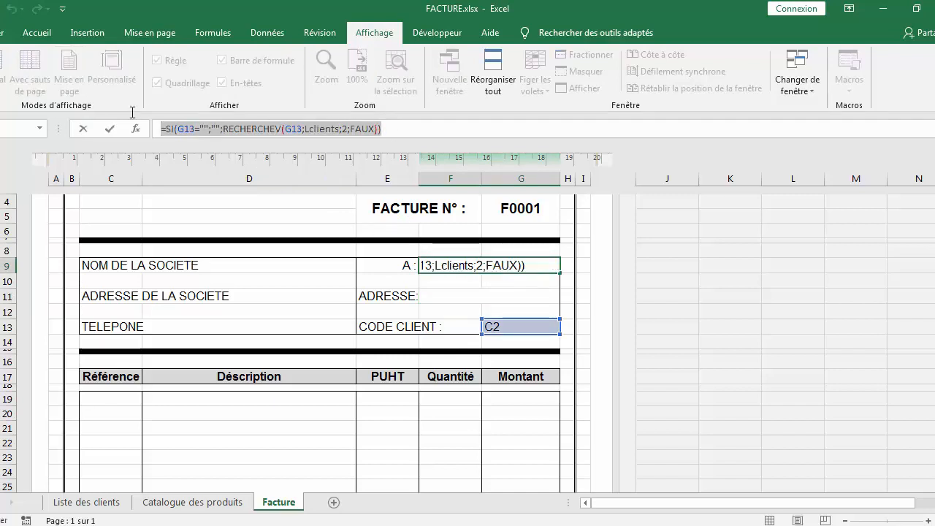
type("=")
left_click(453, 295)
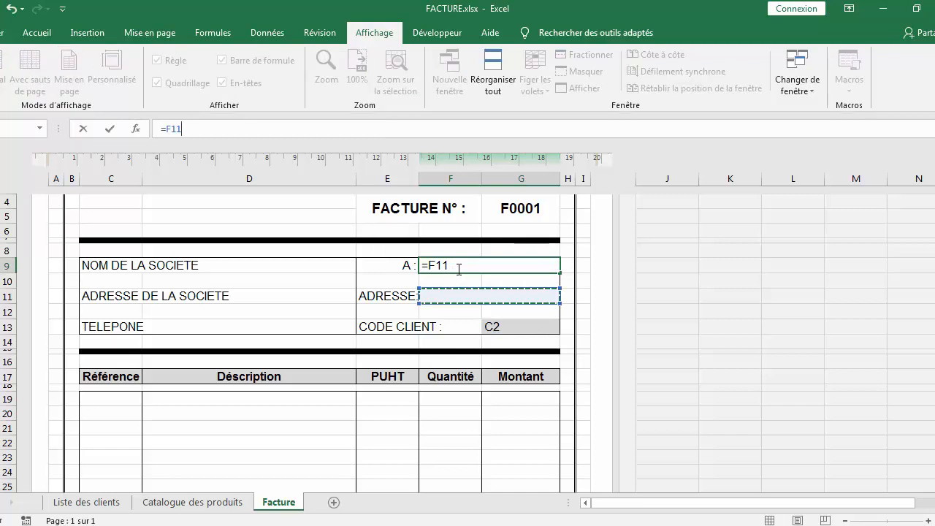
left_click_drag(459, 269, 388, 252)
key("BackSpace")
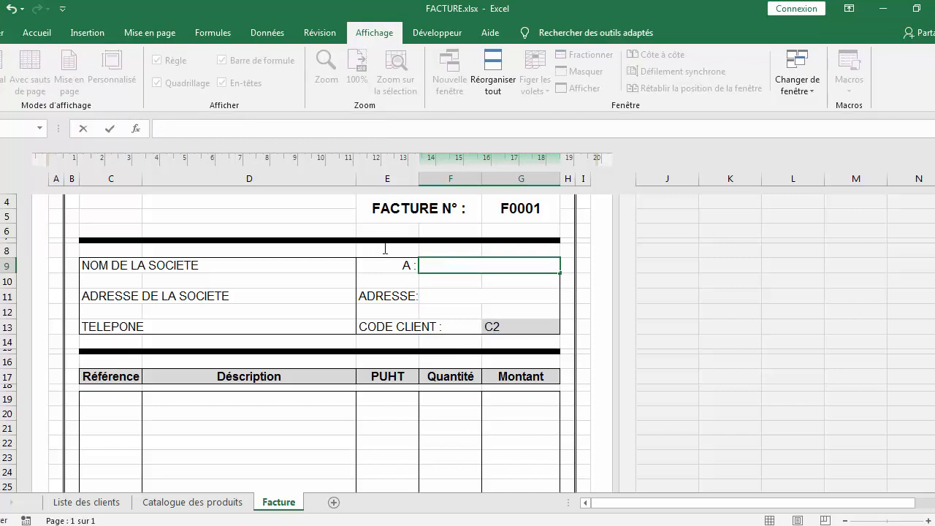
key("ctrl+v")
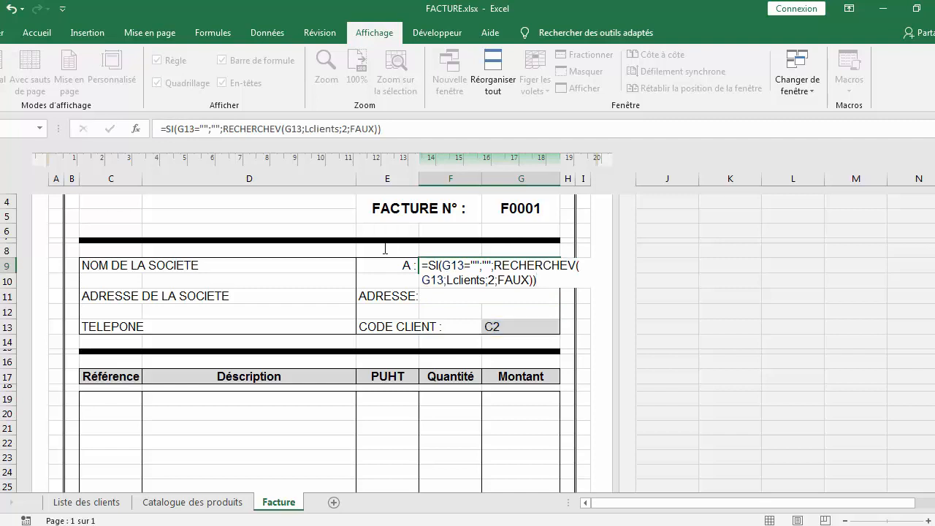
key("Return")
Try to paste the copied formula into the merged address cell
left_click(438, 295)
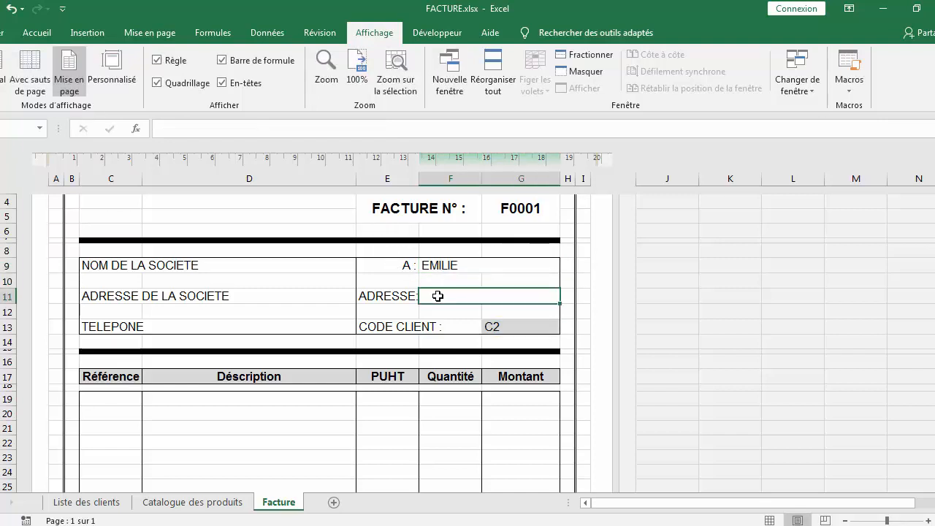
key("ctrl+v")
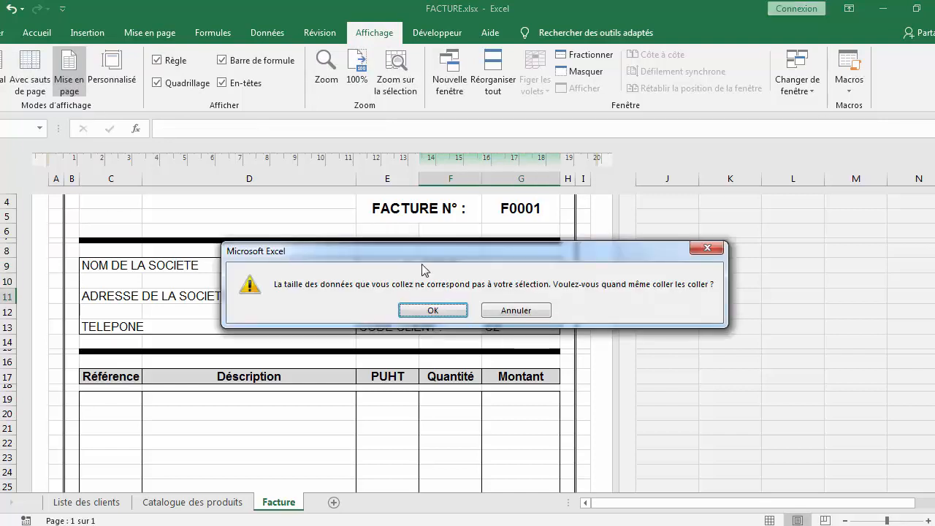
left_click(430, 310)
left_click(459, 312)
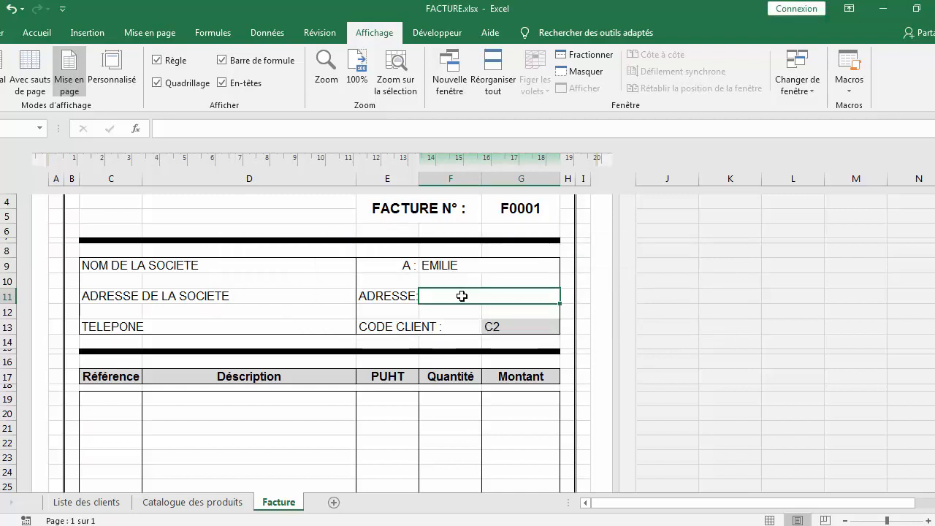
key("ctrl+v")
left_click(453, 312)
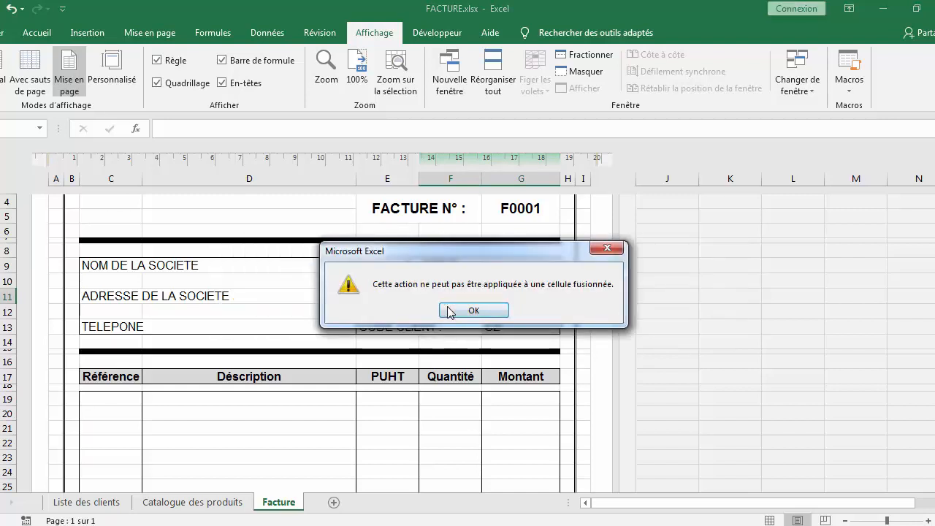
left_click(469, 311)
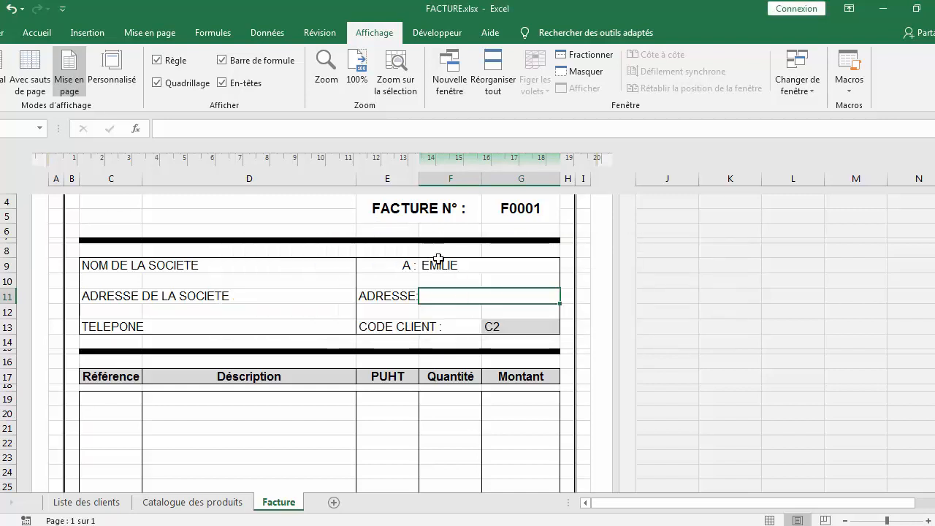
Recopy the name formula and try again to paste it into the address cell
left_click(443, 265)
left_click_drag(386, 130, 91, 122)
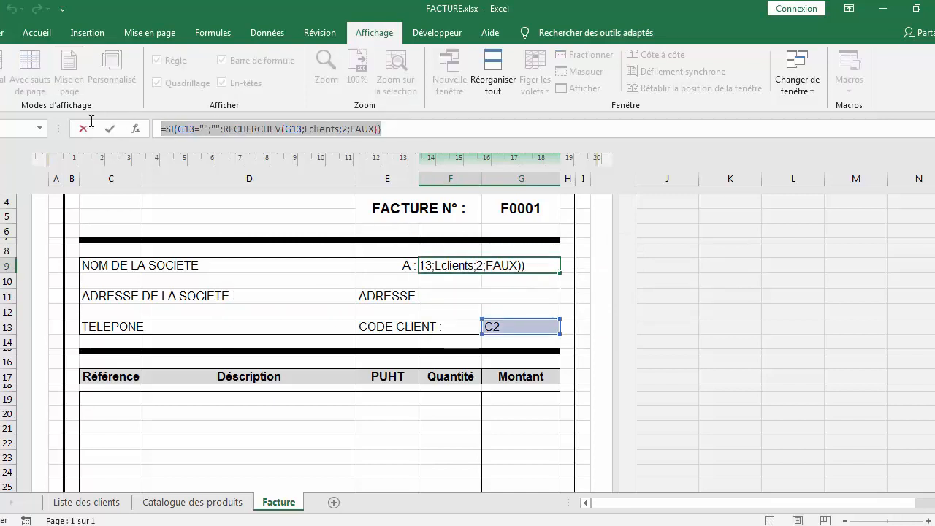
key("Return")
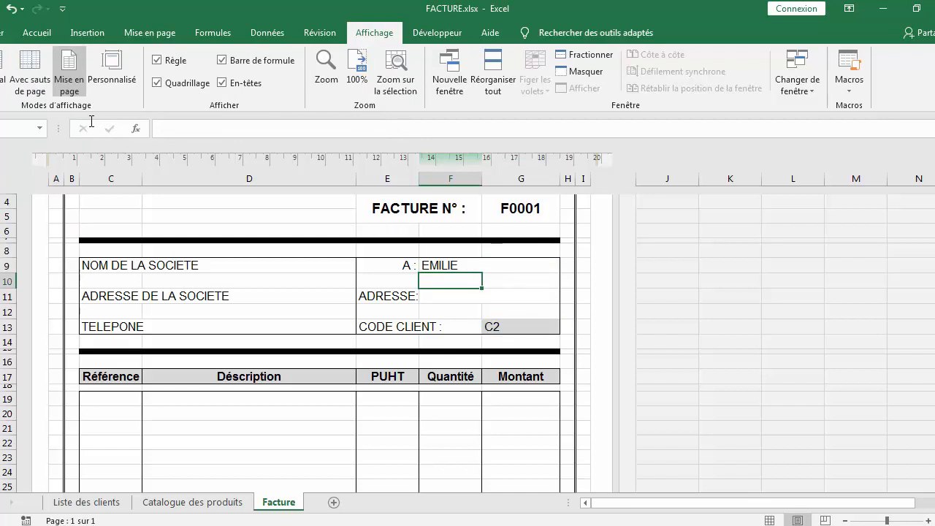
left_click(462, 298)
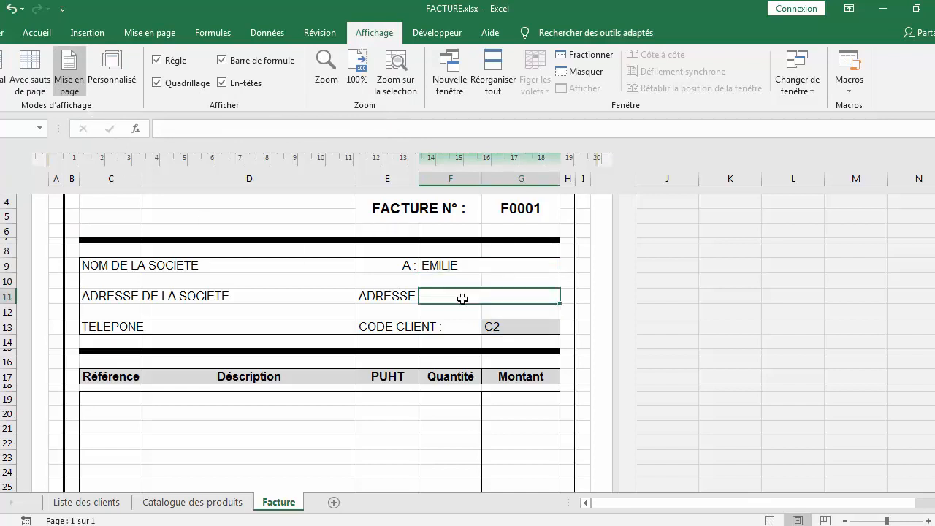
key("ctrl+v")
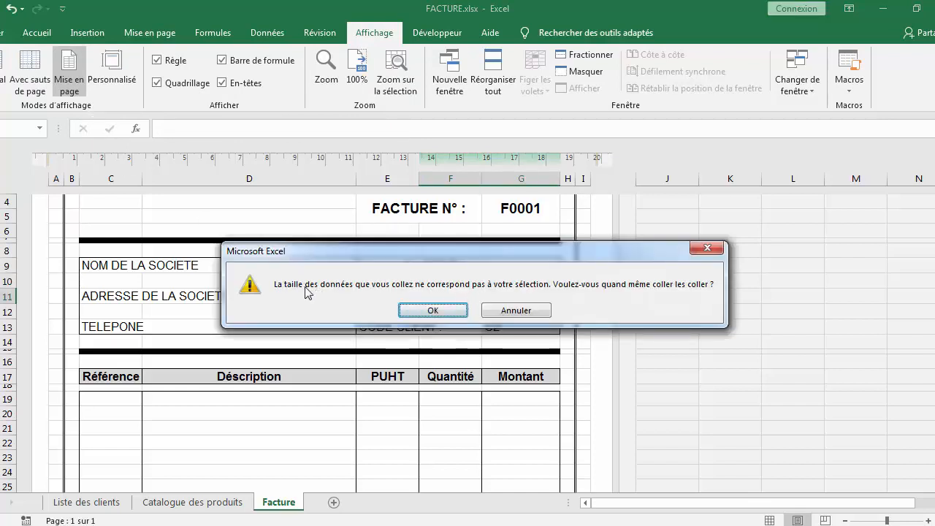
left_click(456, 310)
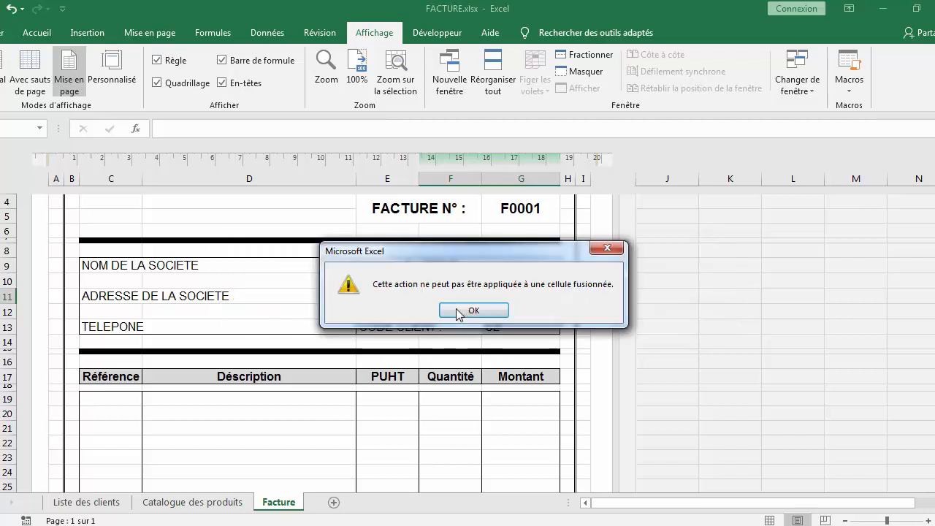
left_click(456, 309)
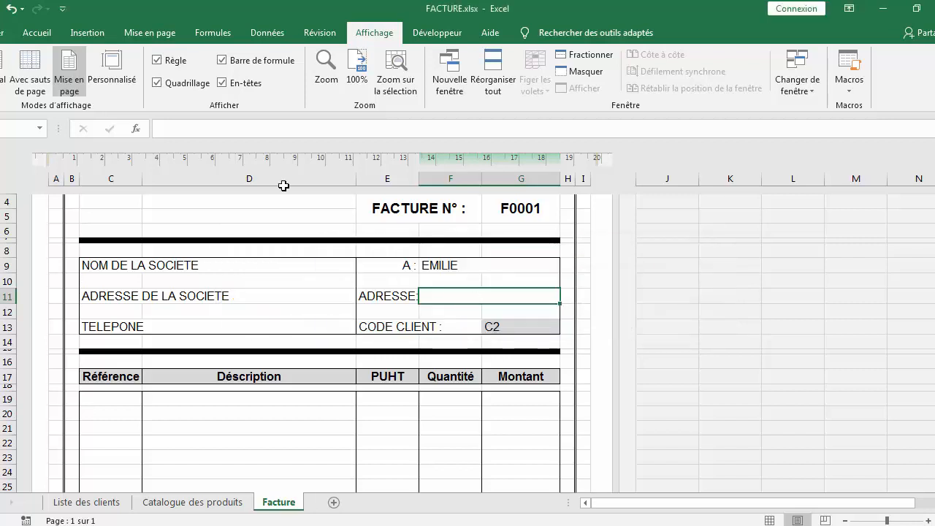
Paste the lookup formula as the address cell's content, change its column number to 3 and confirm
left_click(211, 129)
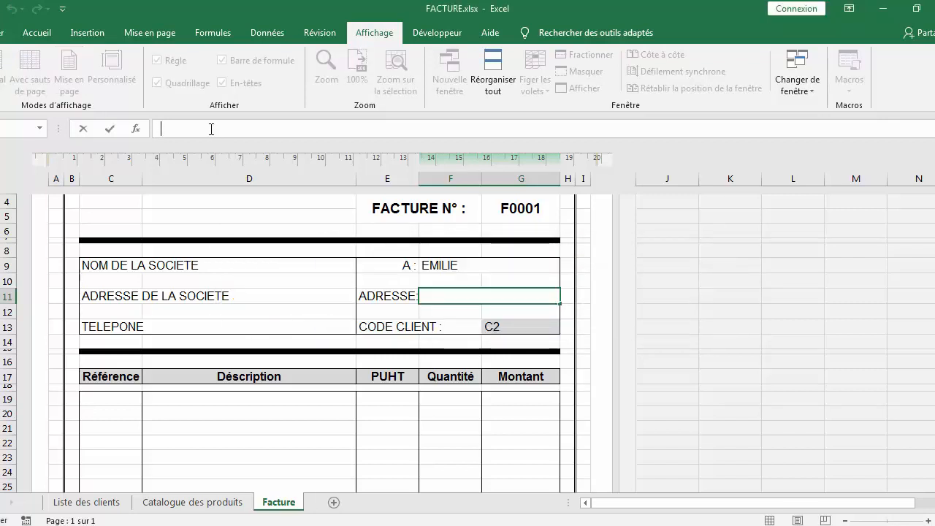
type("=SI(G13=\"\";RECHERCHEV(G13;Lclients;2;FAUX))")
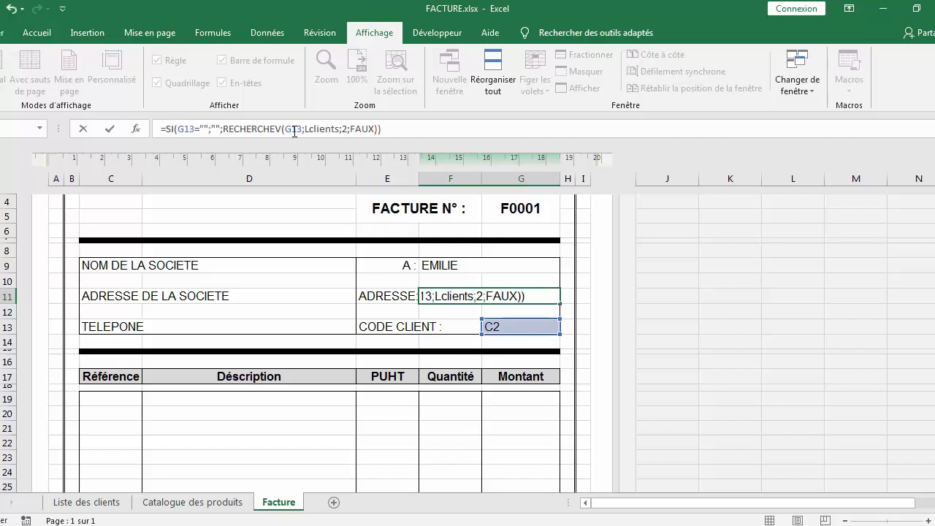
left_click(347, 129)
key("BackSpace")
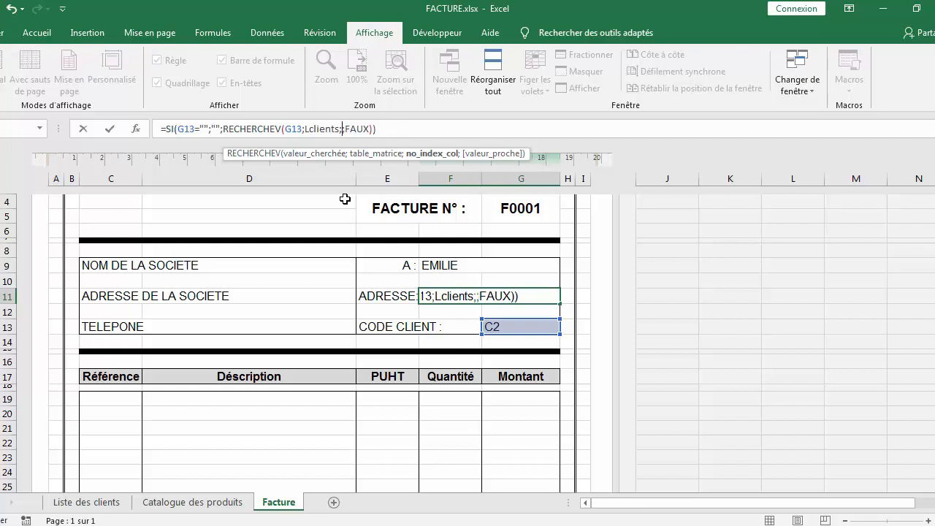
type("3")
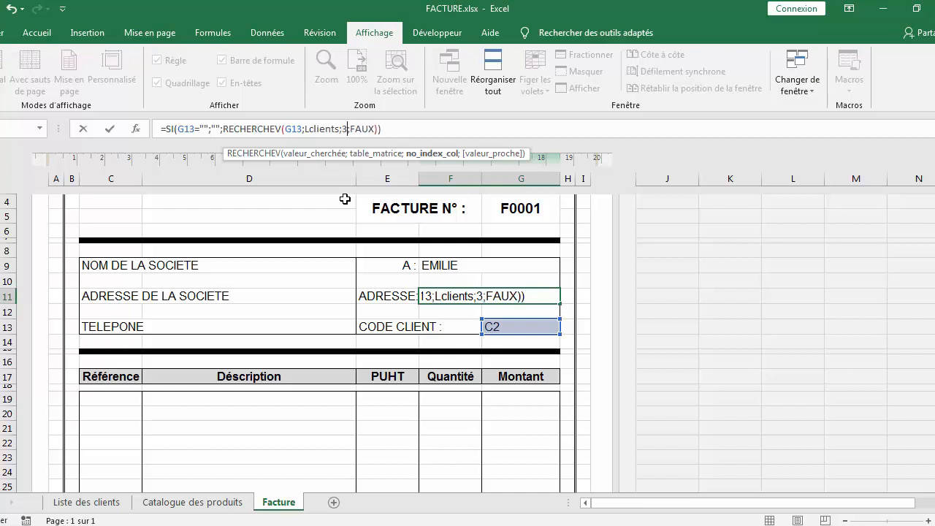
key("Return")
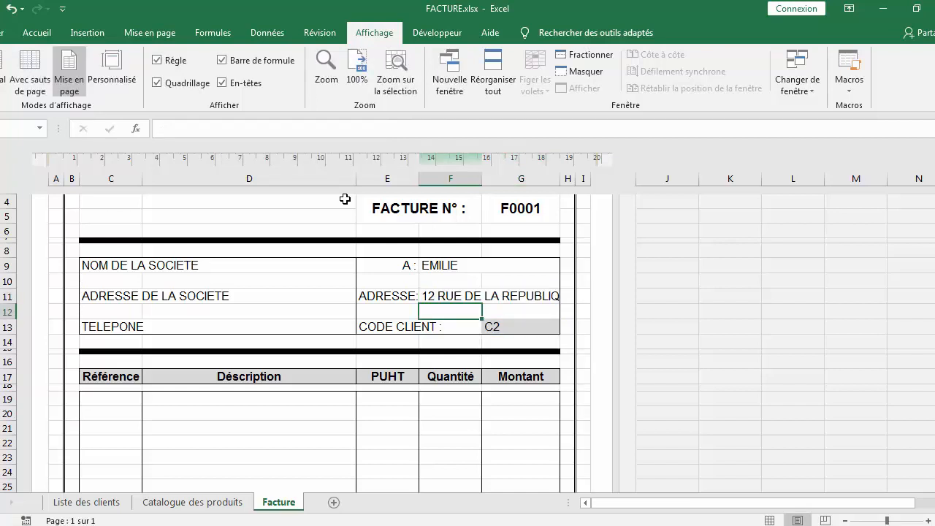
left_click(494, 293)
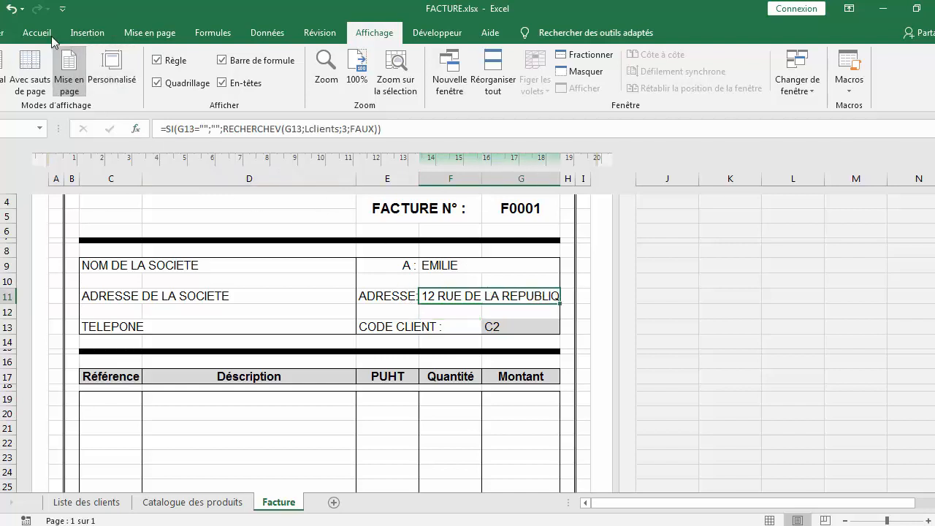
Reduce the address cell's font size to 10
left_click(26, 33)
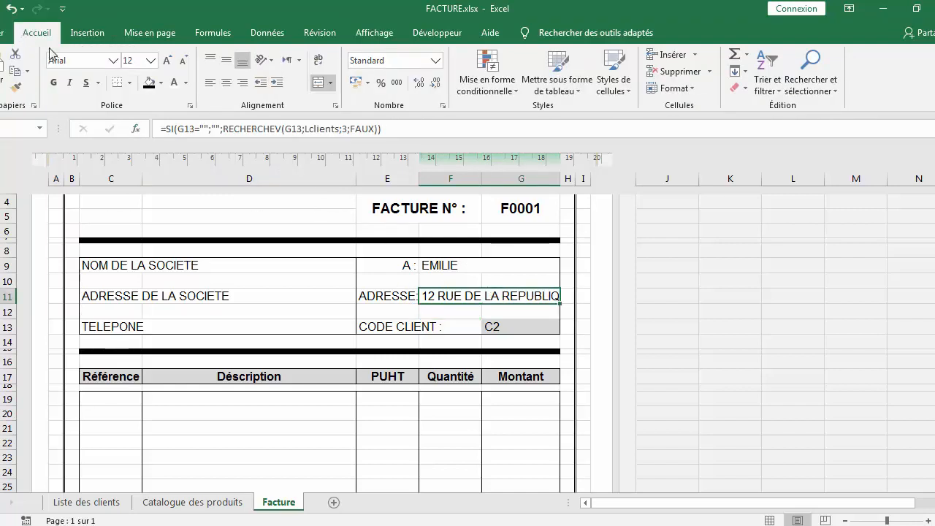
left_click(184, 64)
left_click(183, 64)
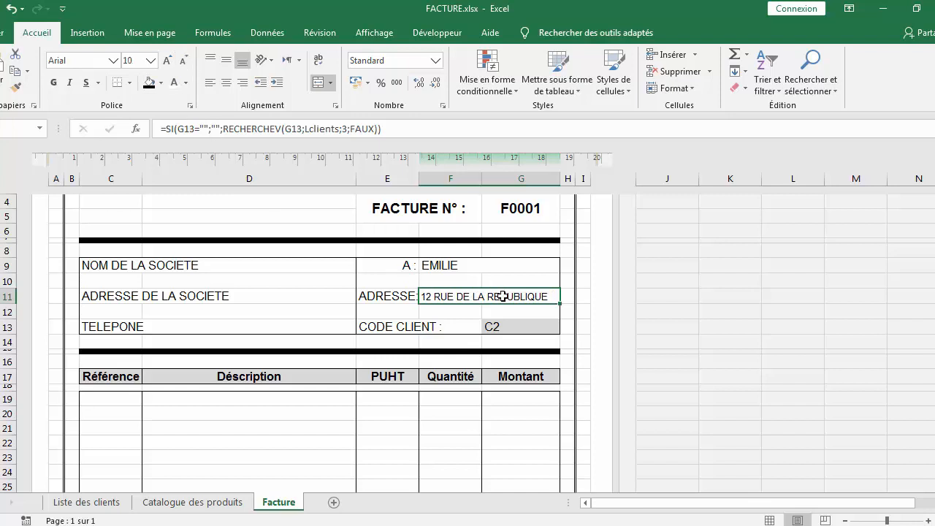
Change the client code to C4 to test the name and address lookups
left_click(510, 326)
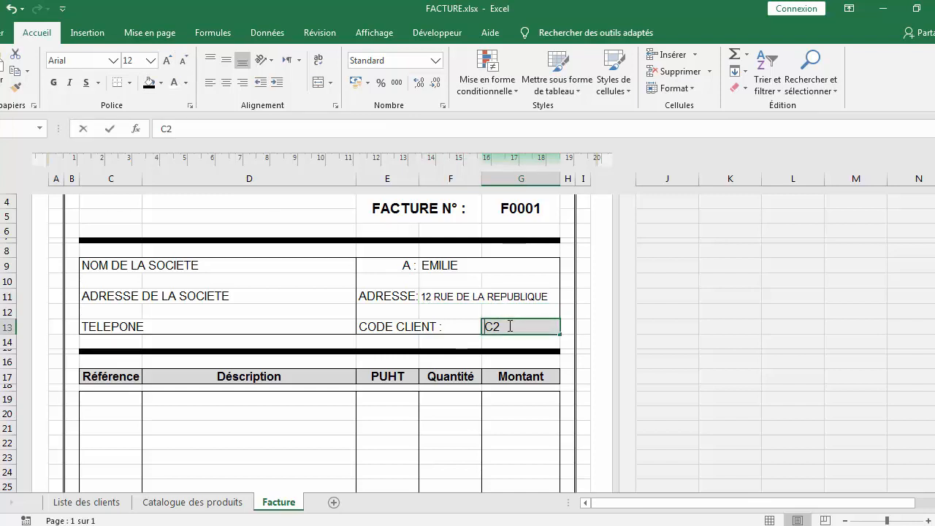
double_click(510, 327)
key("BackSpace")
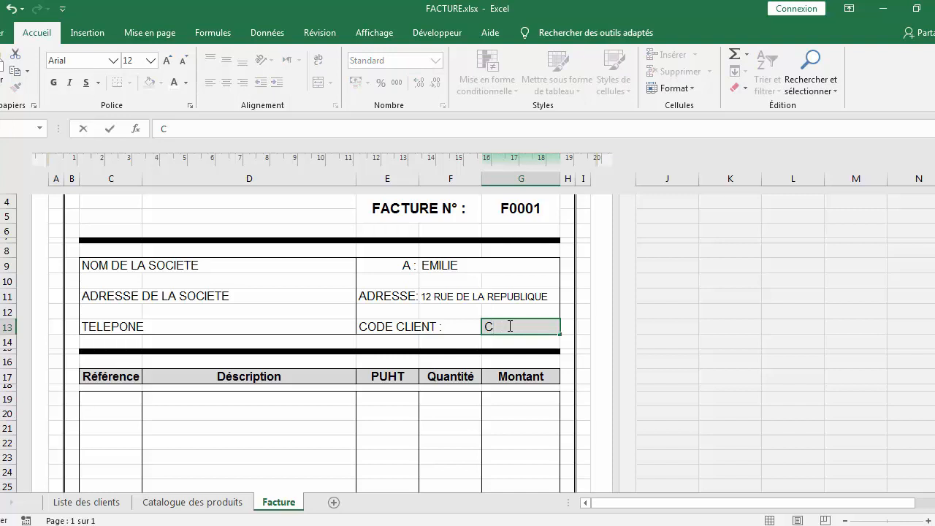
type("4")
key("Return")
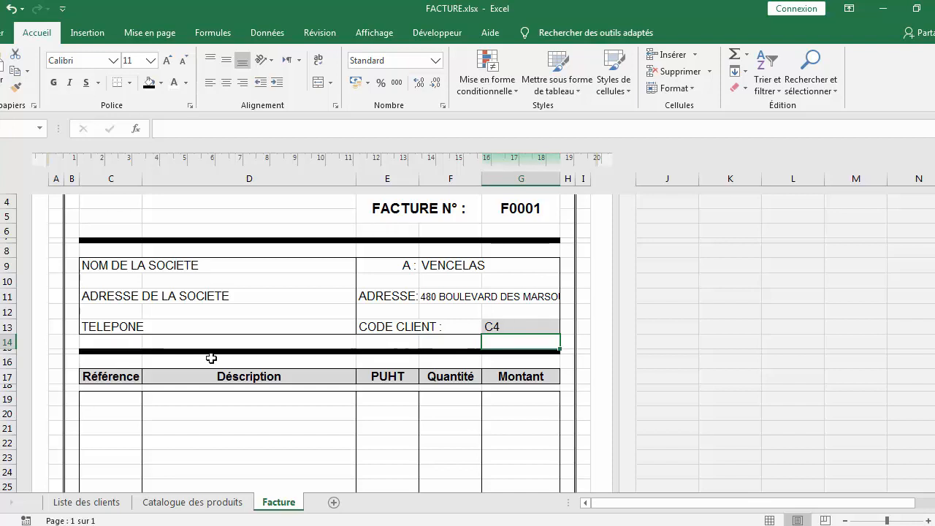
Paste the lookup formula into the first Description cell and replace its test reference G13 with C19
scroll(236, 323, "down", 3)
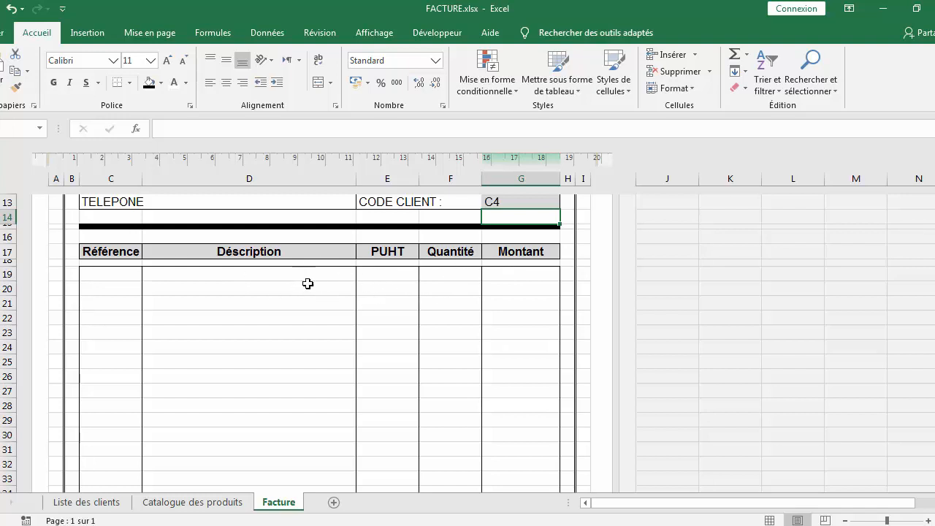
double_click(119, 272)
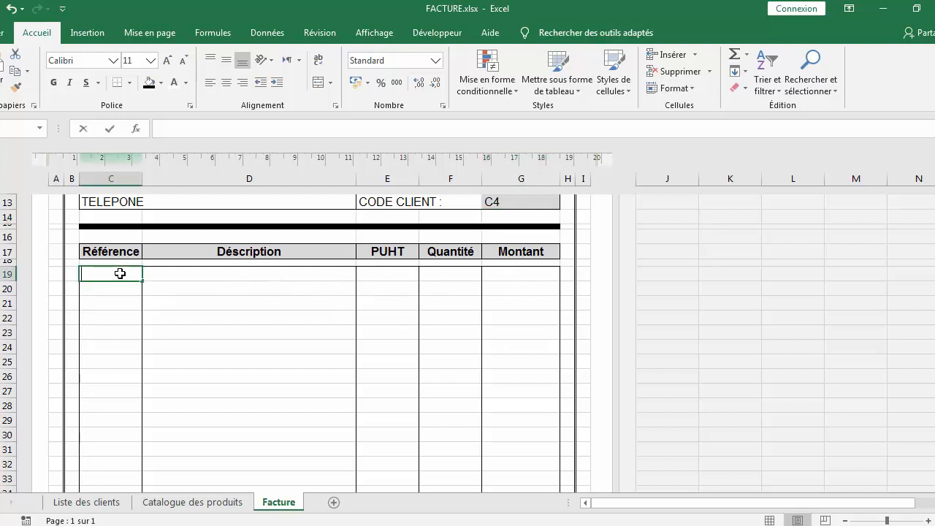
double_click(223, 274)
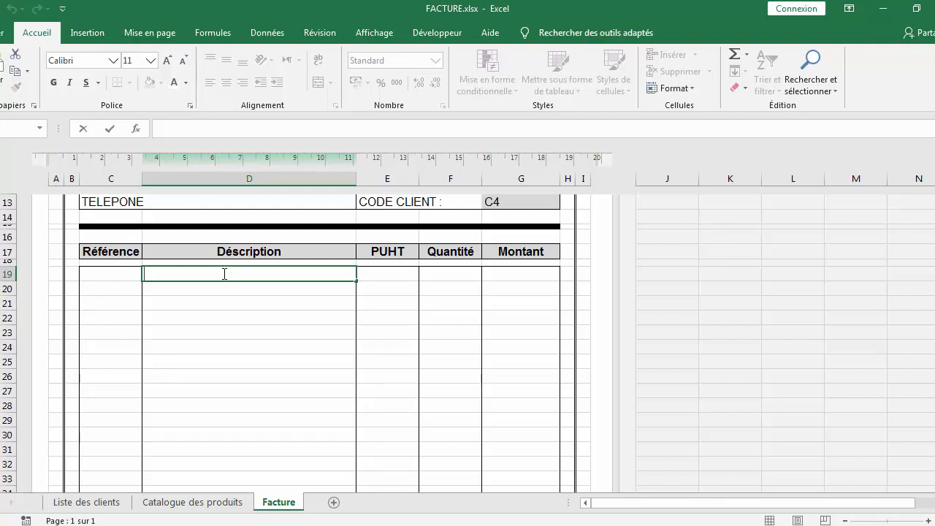
type("=SI(G13=\"\";\"\";RECHERCHEV(G13;Lclients;2;FAUX))")
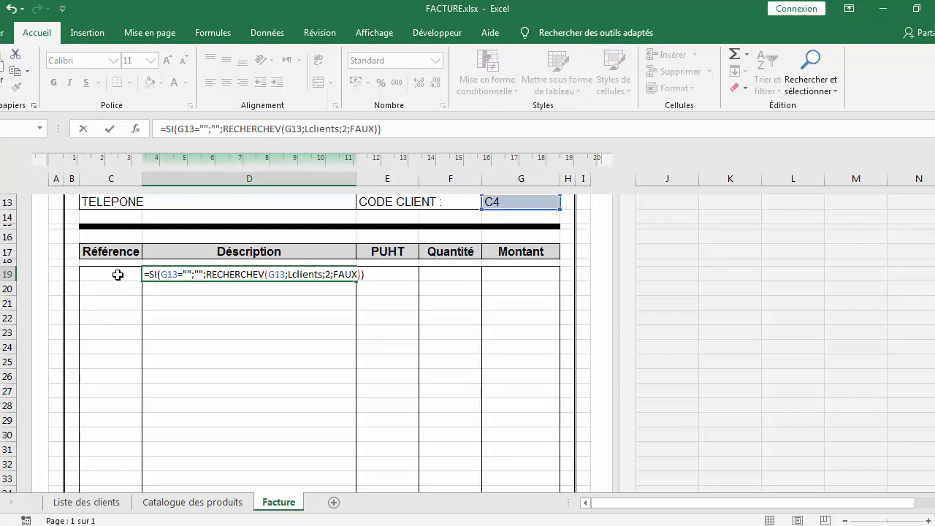
left_click(179, 273)
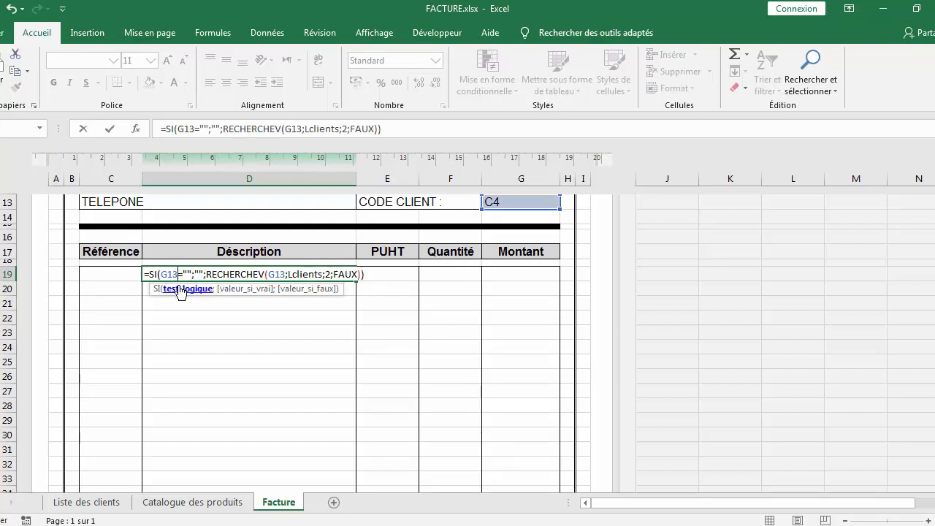
key("BackSpace")
key("BackSpace")
key("BackSpace")
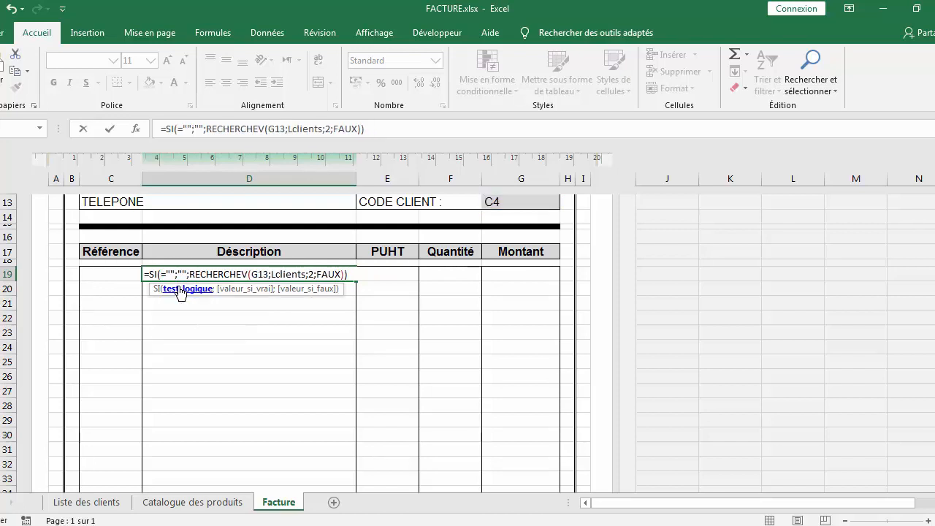
left_click(97, 274)
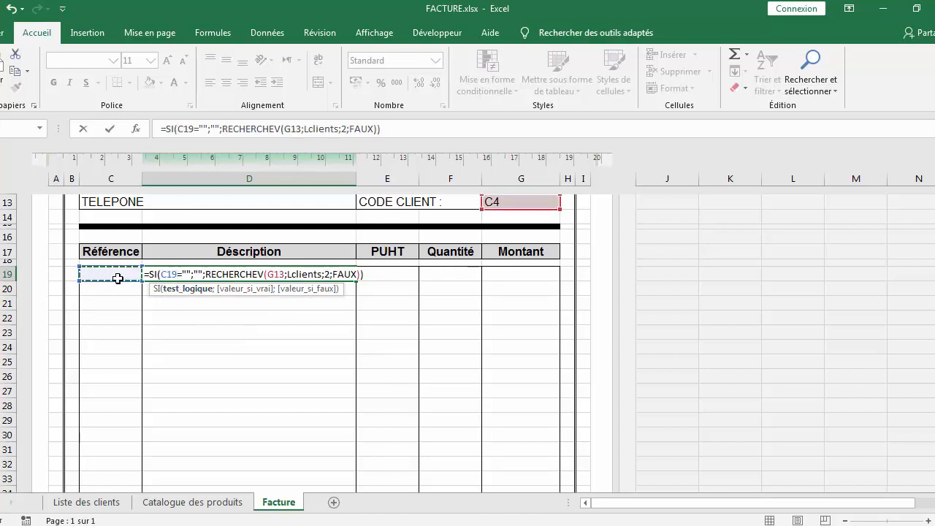
Replace the Lclients range with Cproduits in the Description formula and confirm it
left_click(323, 274)
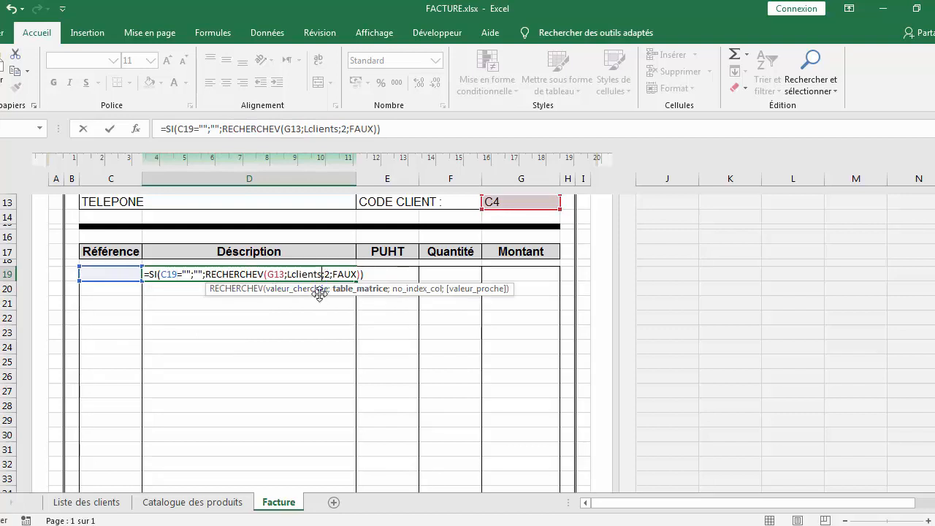
key("BackSpace")
key("BackSpace")
key("BackSpace")
key("BackSpace")
key("BackSpace")
key("BackSpace")
key("BackSpace")
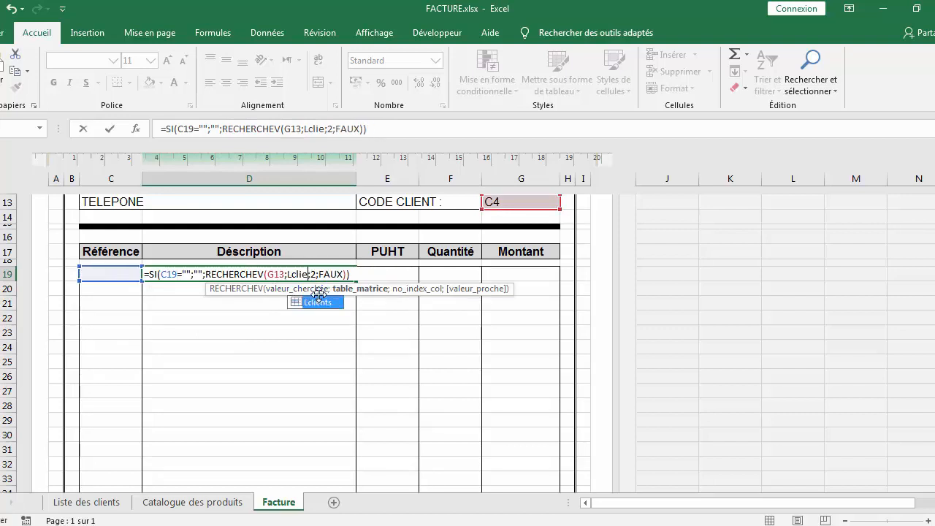
key("BackSpace")
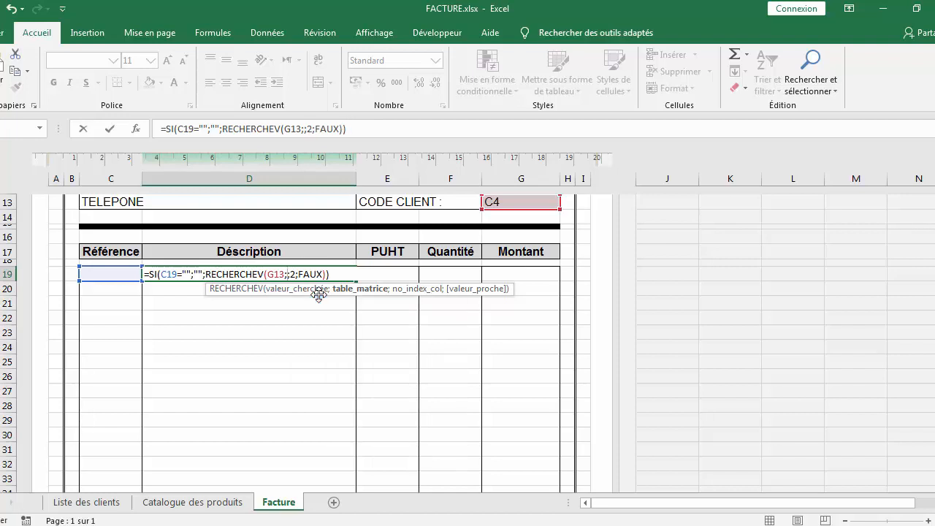
type("c")
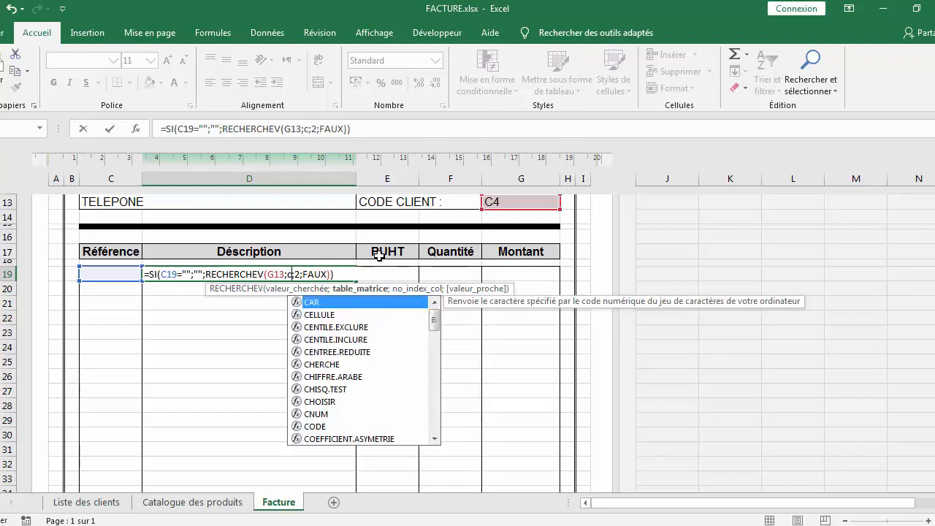
key("BackSpace")
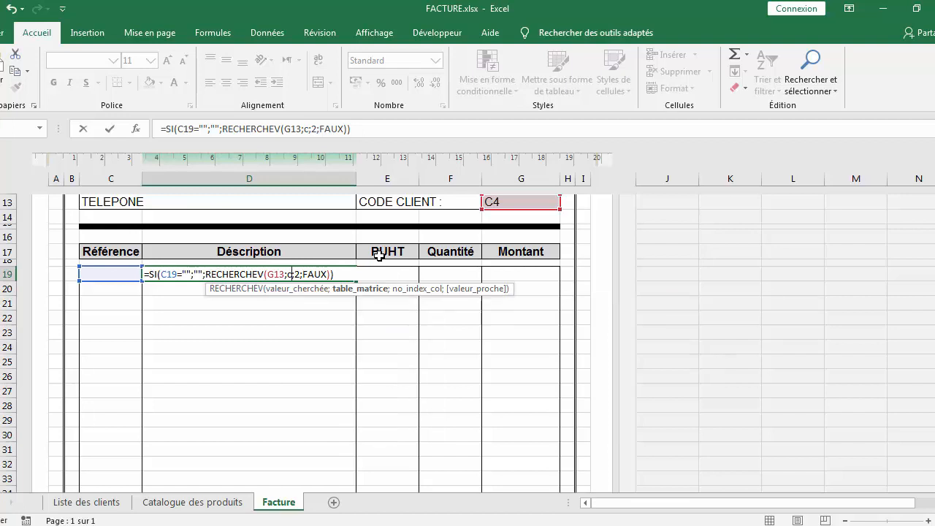
type("C")
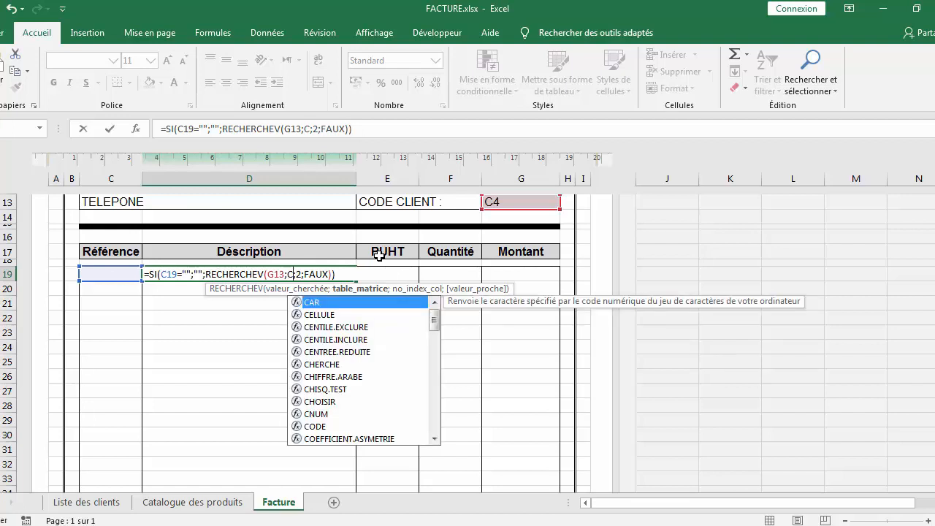
type("p")
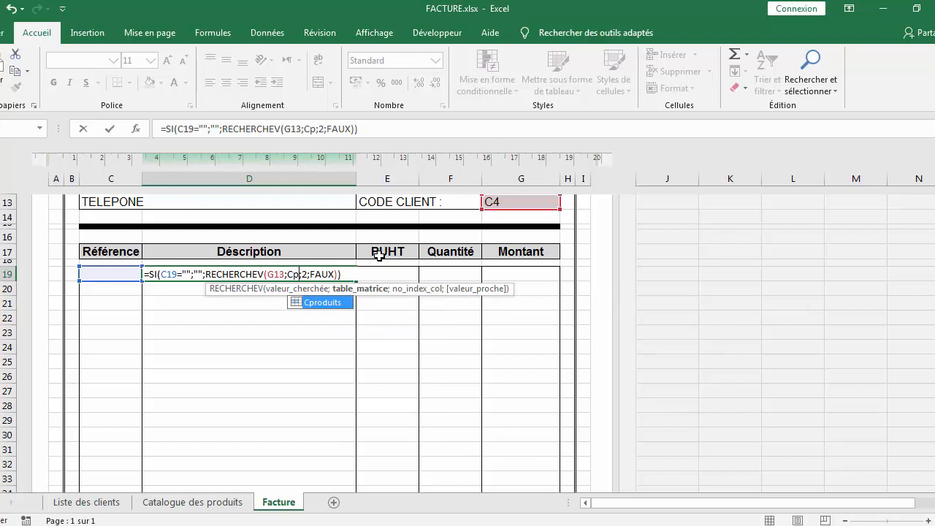
double_click(325, 303)
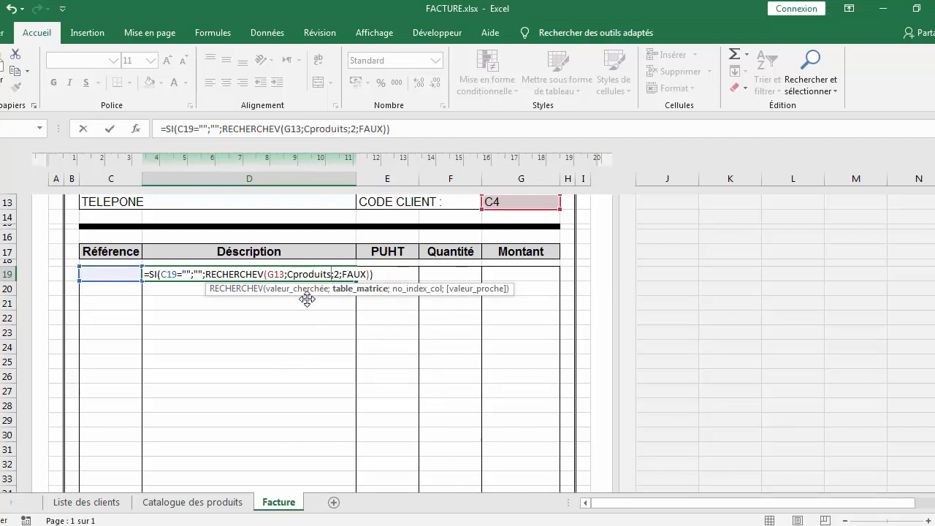
left_click(212, 504)
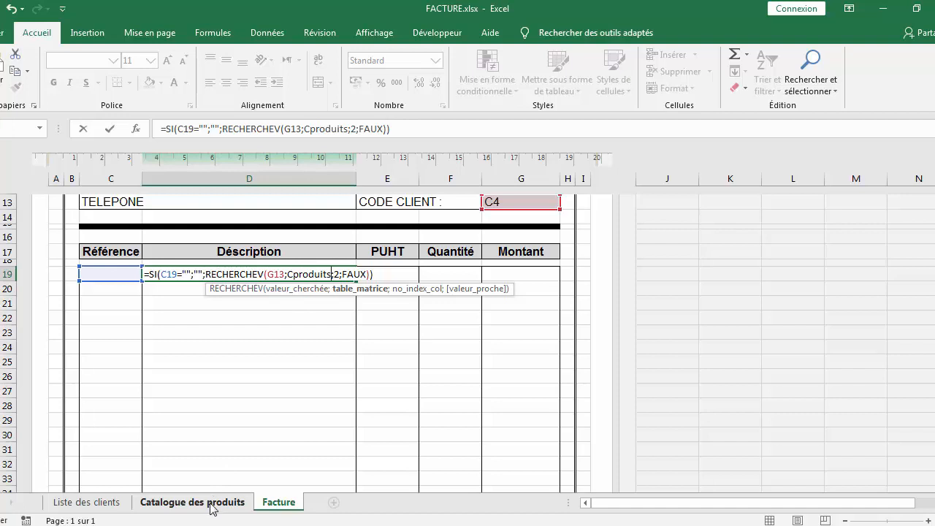
left_click(211, 505)
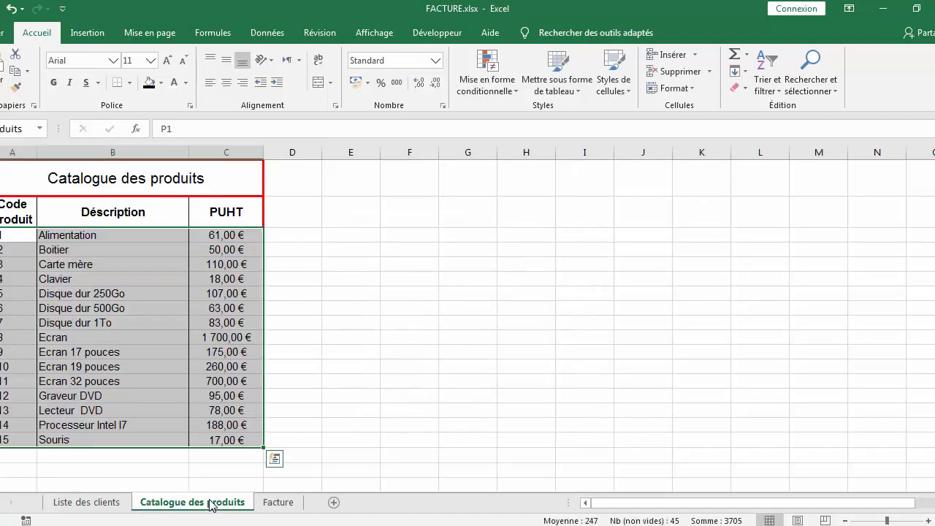
left_click(267, 503)
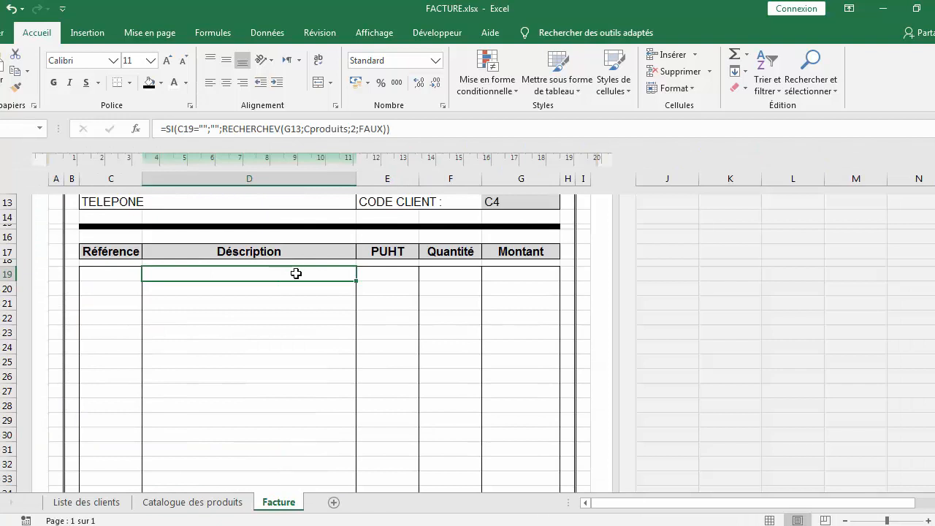
Copy the Description cell's formula text
left_click(389, 274)
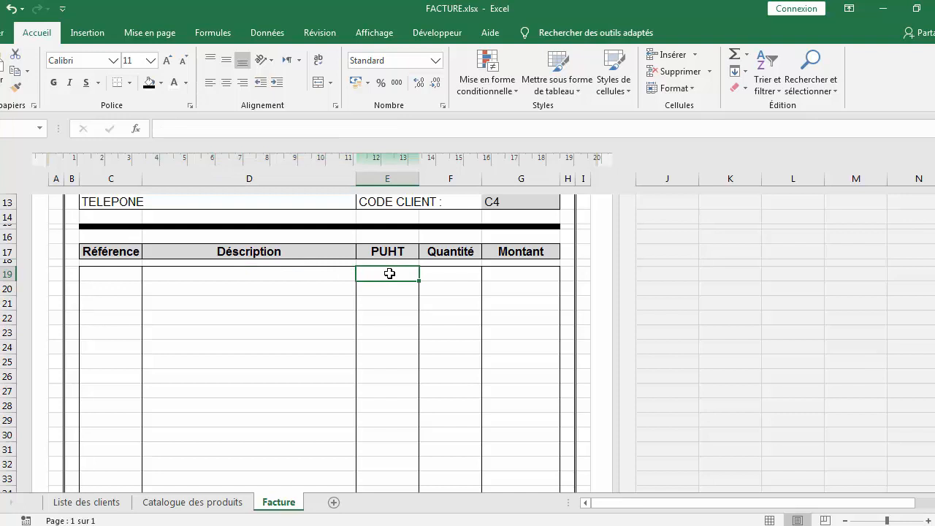
left_click(272, 275)
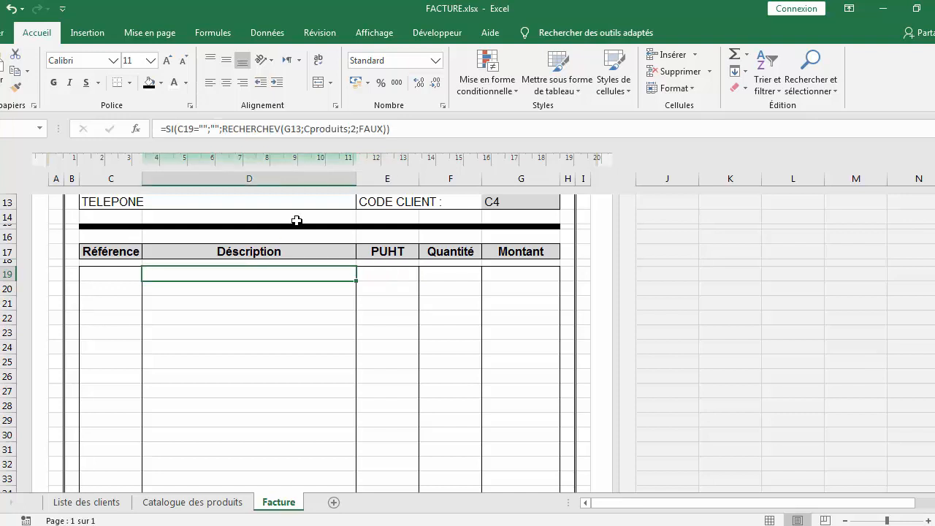
left_click(390, 129)
left_click_drag(389, 129, 160, 127)
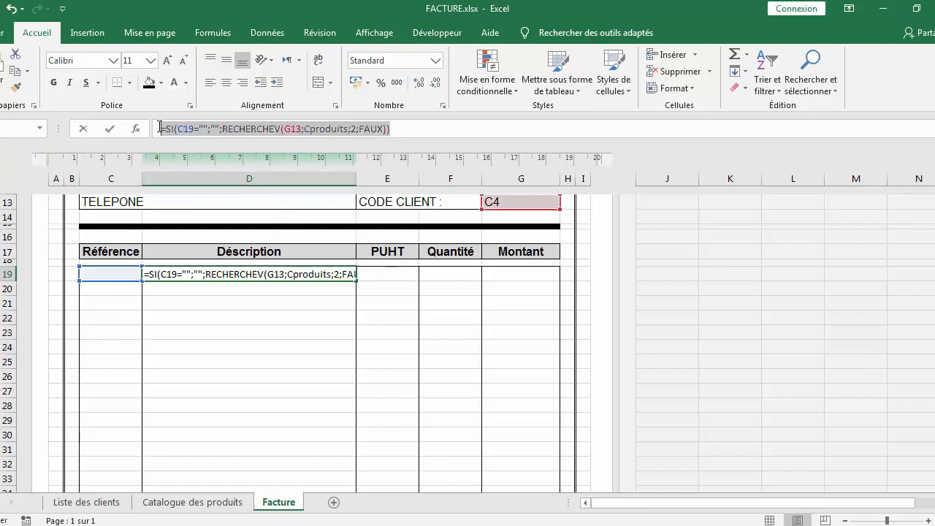
key("ctrl+c")
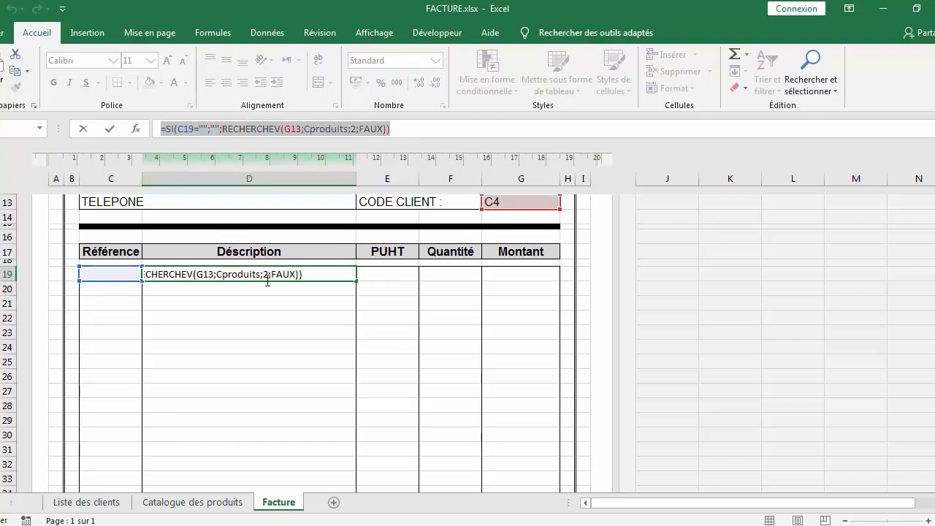
type("=")
left_click(388, 272)
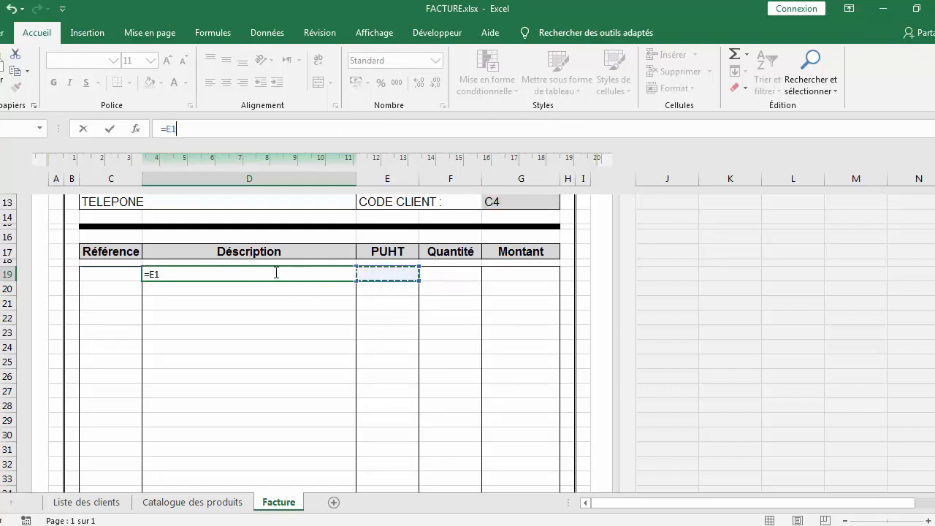
key("BackSpace")
key("BackSpace")
key("Escape")
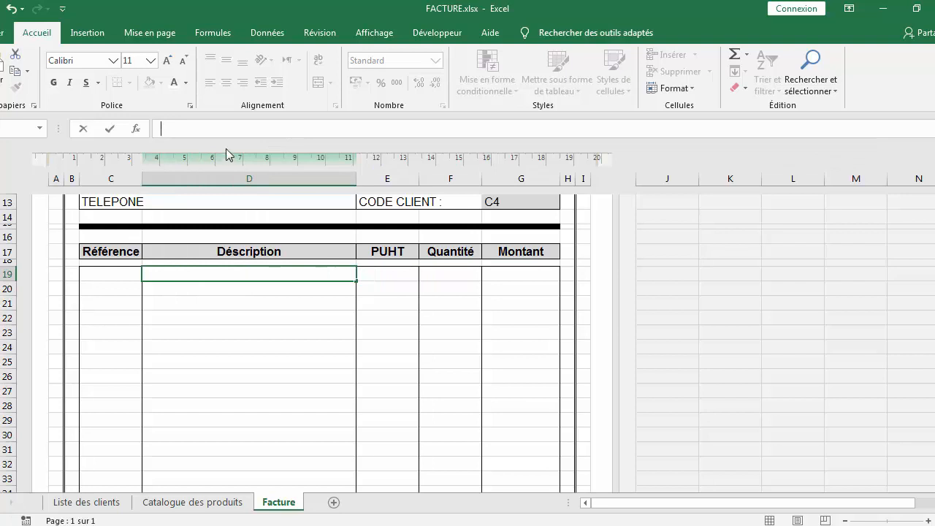
key("ctrl+v")
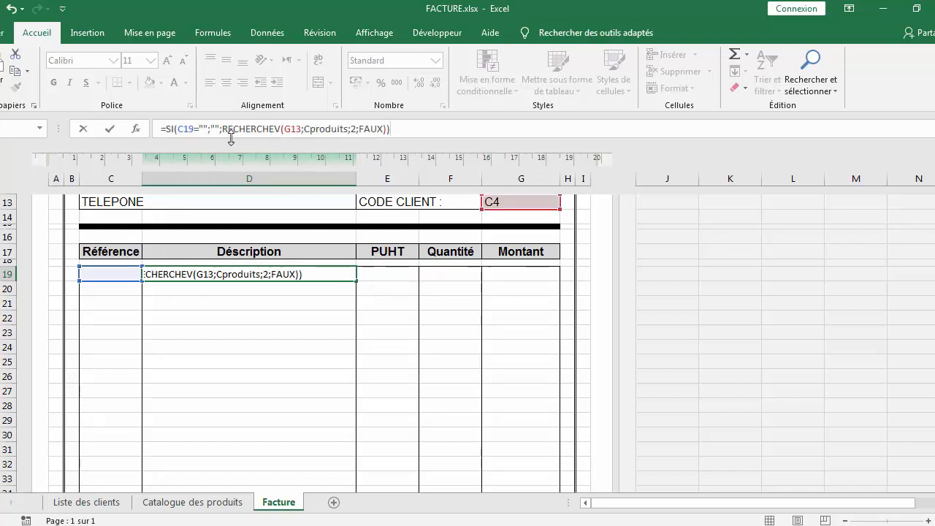
key("Return")
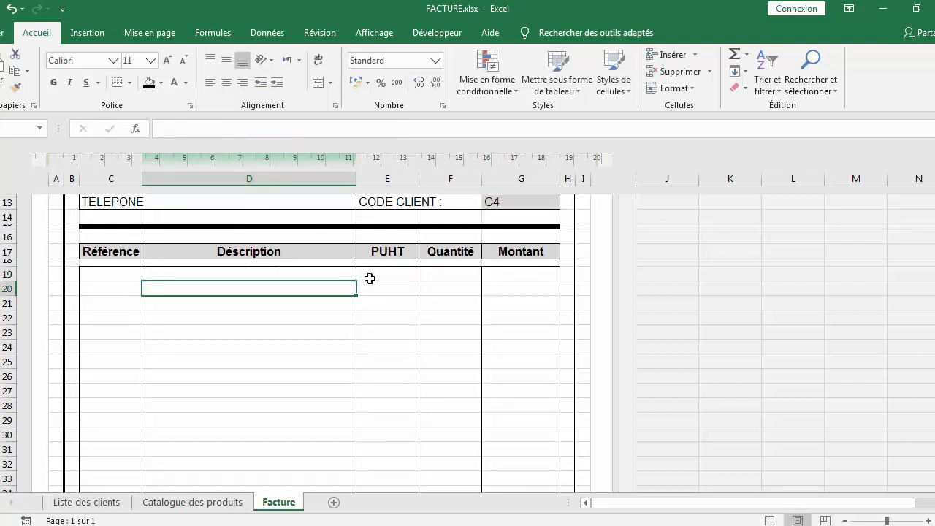
Paste the lookup formula into the first PUHT cell and change its column index from 2 to 3
left_click(374, 277)
key("ctrl+v")
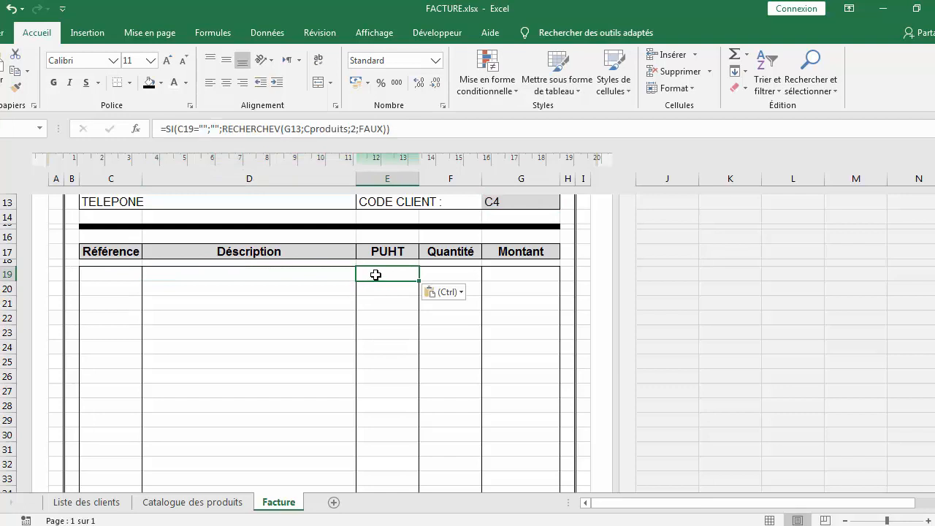
left_click(359, 128)
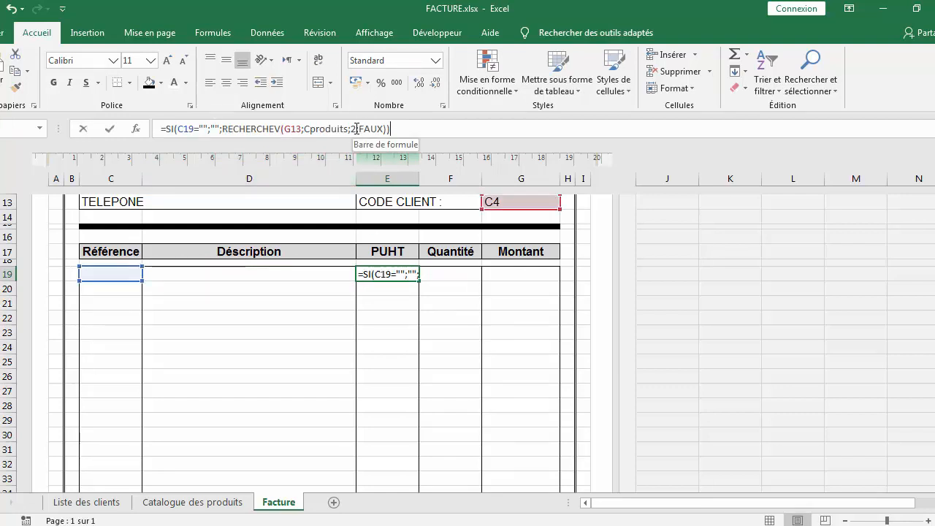
key("BackSpace")
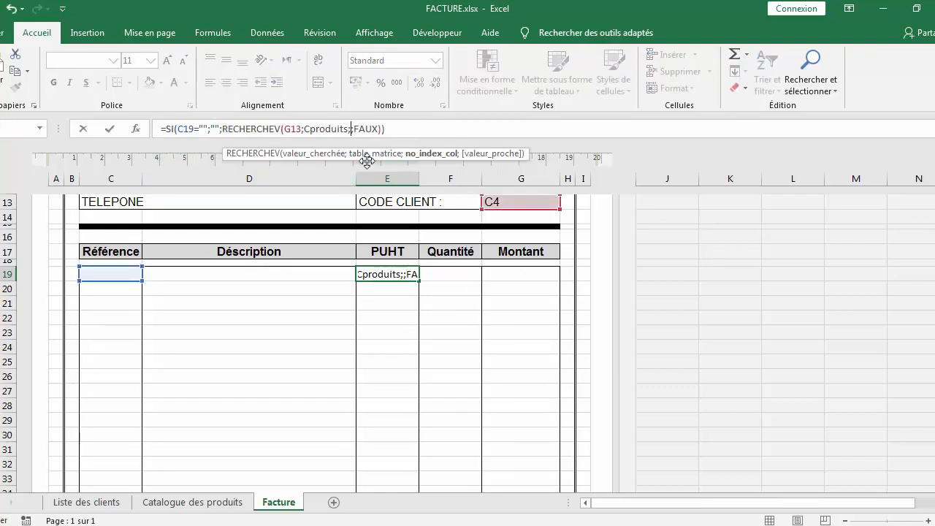
type("3")
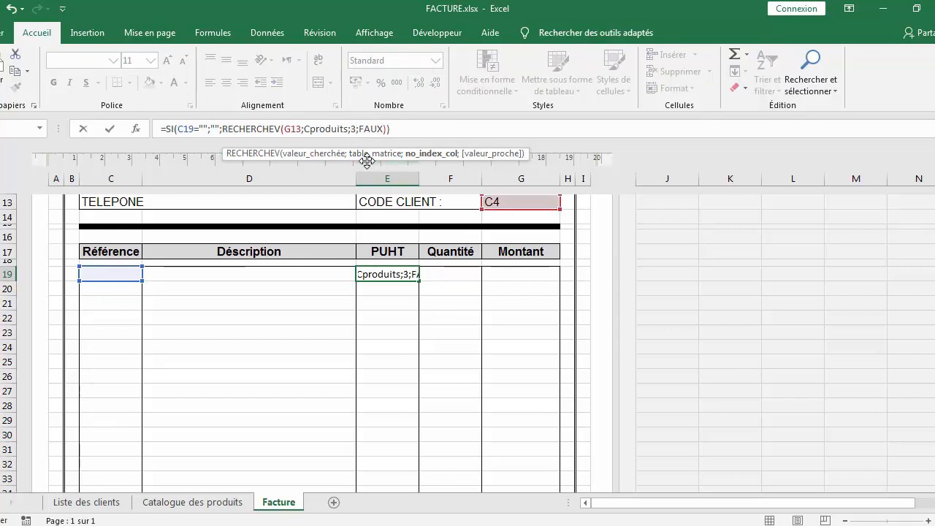
key("Return")
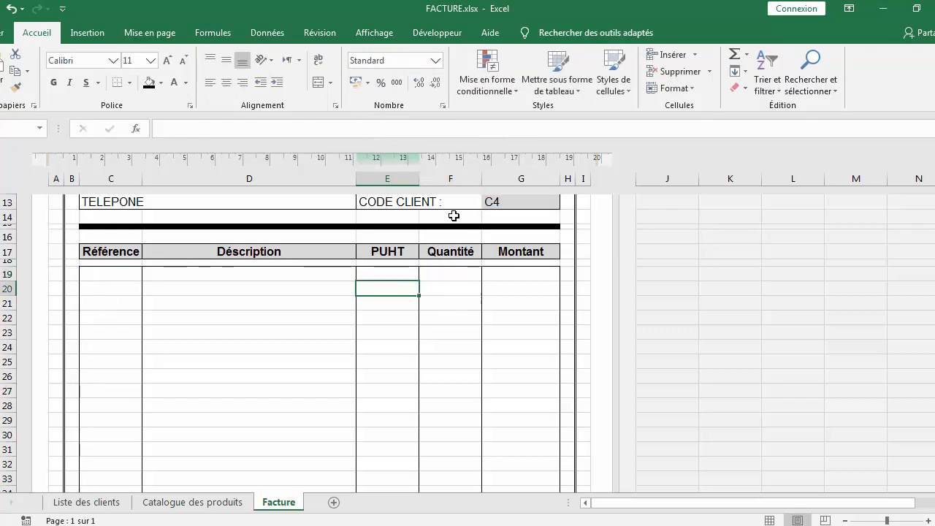
Enter a Montant formula in the first item row multiplying PUHT by Quantité
left_click(456, 272)
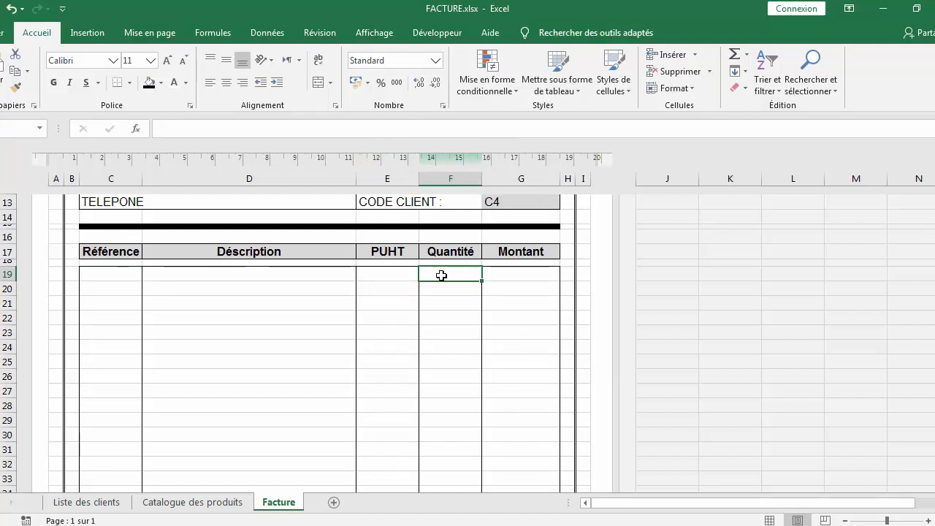
left_click(516, 275)
double_click(517, 275)
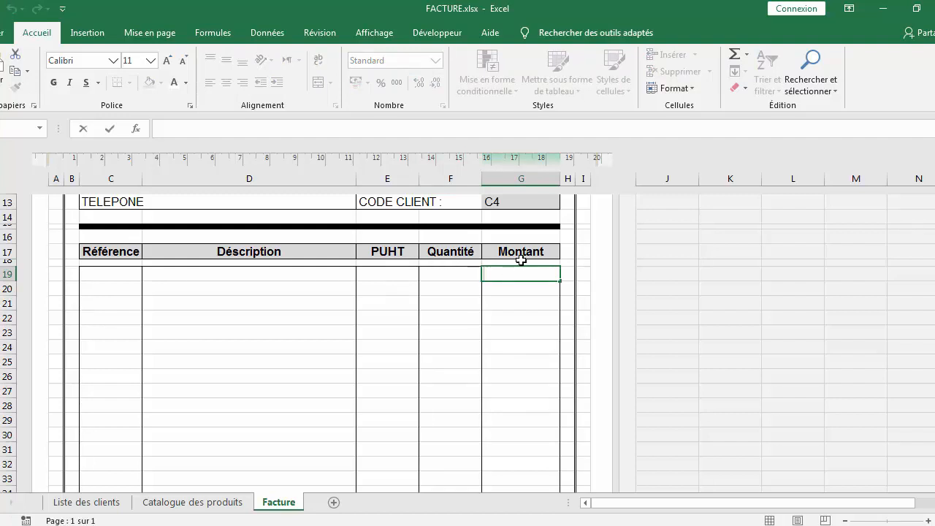
type("=")
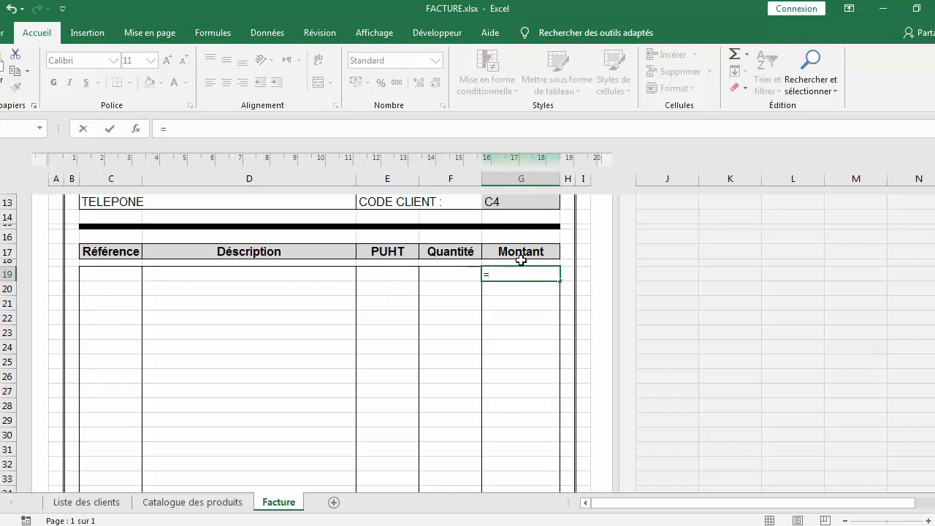
left_click(395, 276)
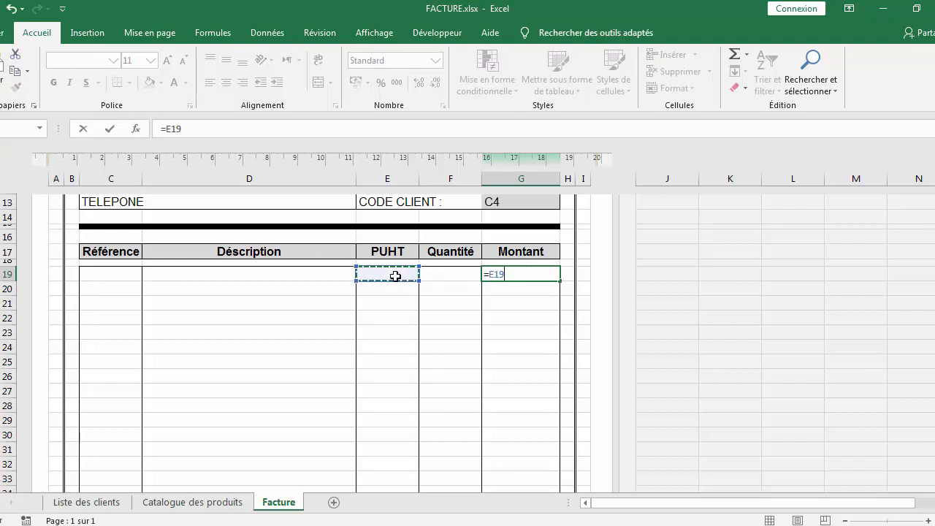
type("*")
left_click(459, 274)
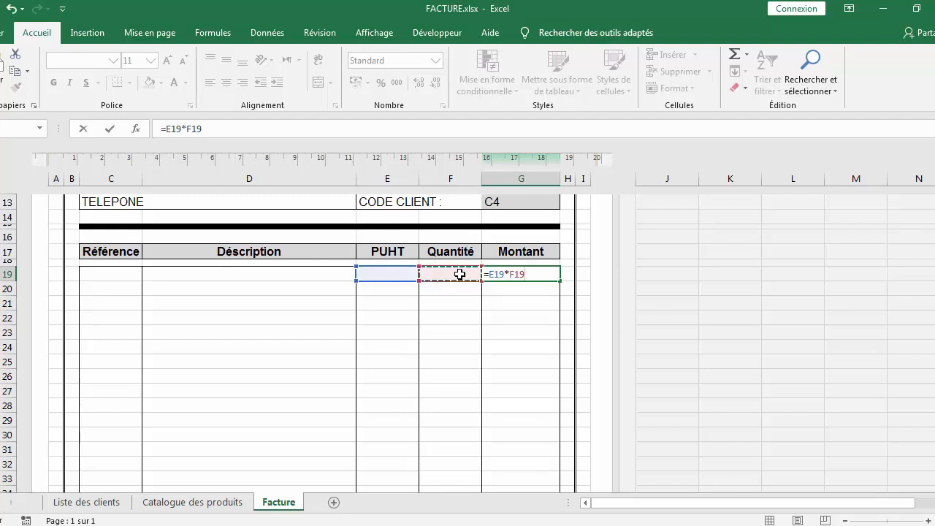
key("Return")
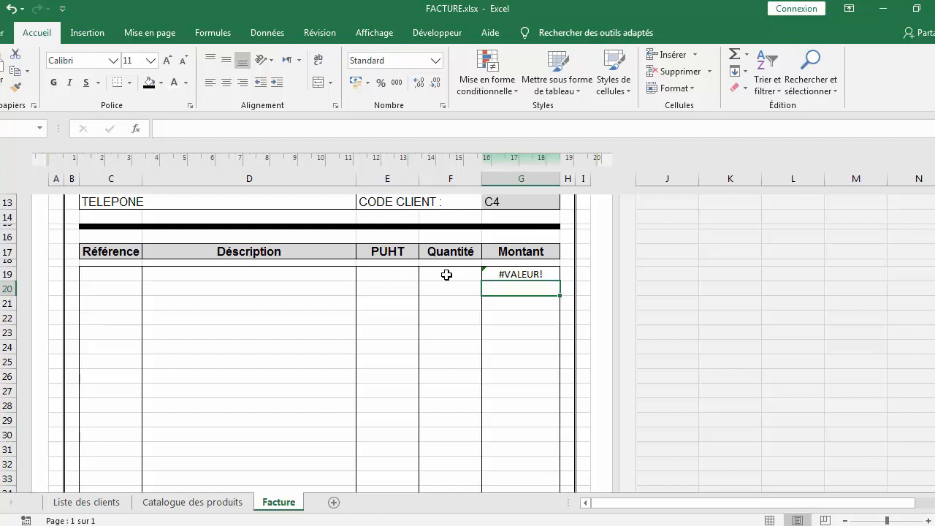
Wrap the Montant formula as =SI(ET(E19="";F19="");"";E19*F19) so it stays blank without price and quantity
left_click(510, 276)
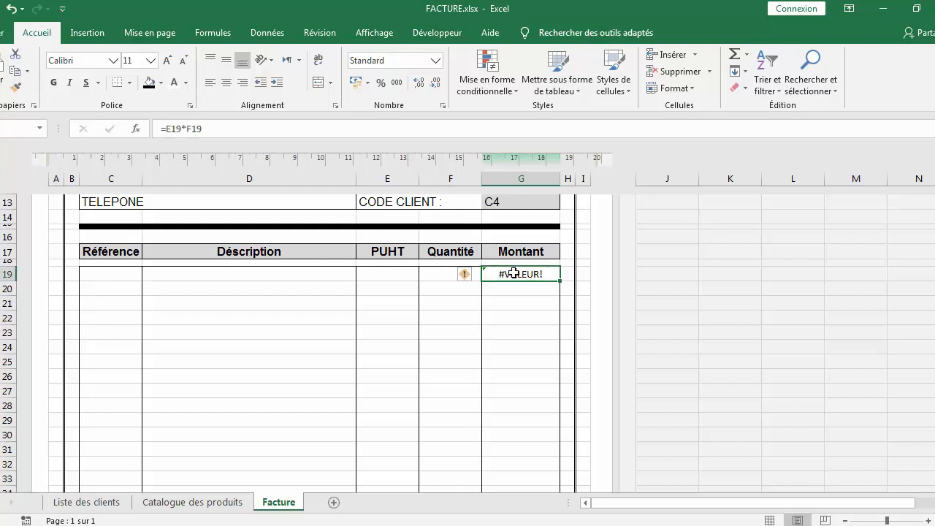
left_click(168, 127)
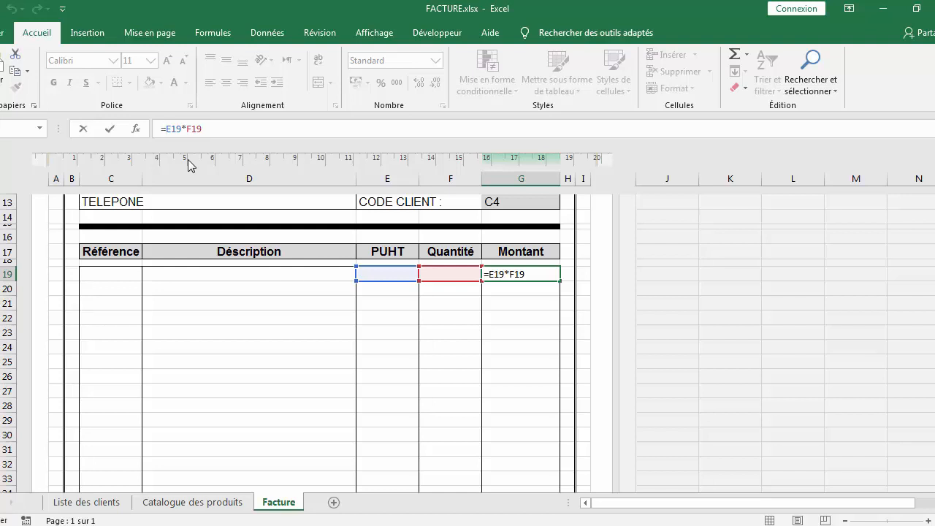
type("si")
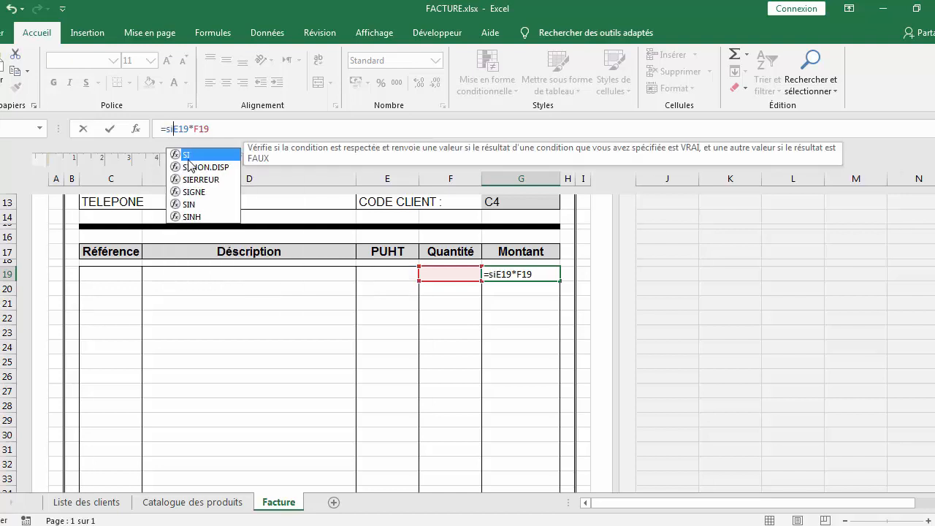
type("(")
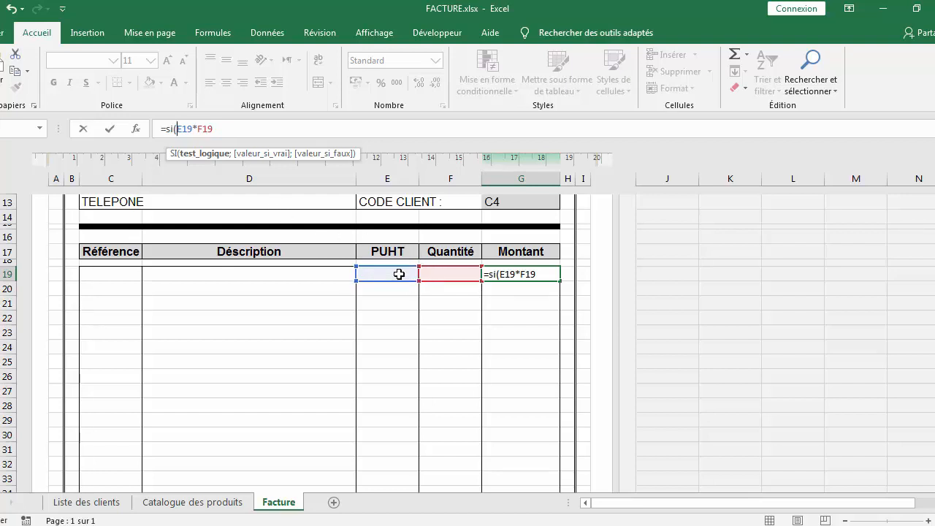
type("et")
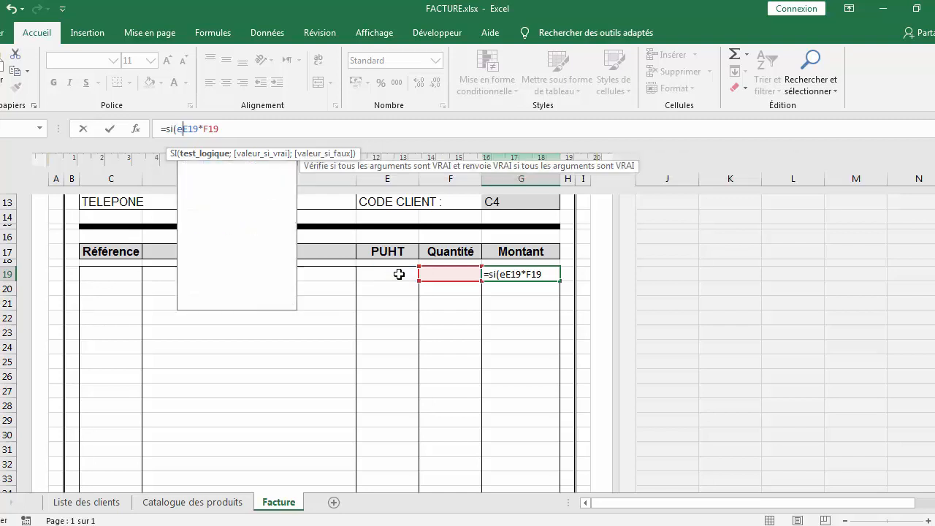
type("(")
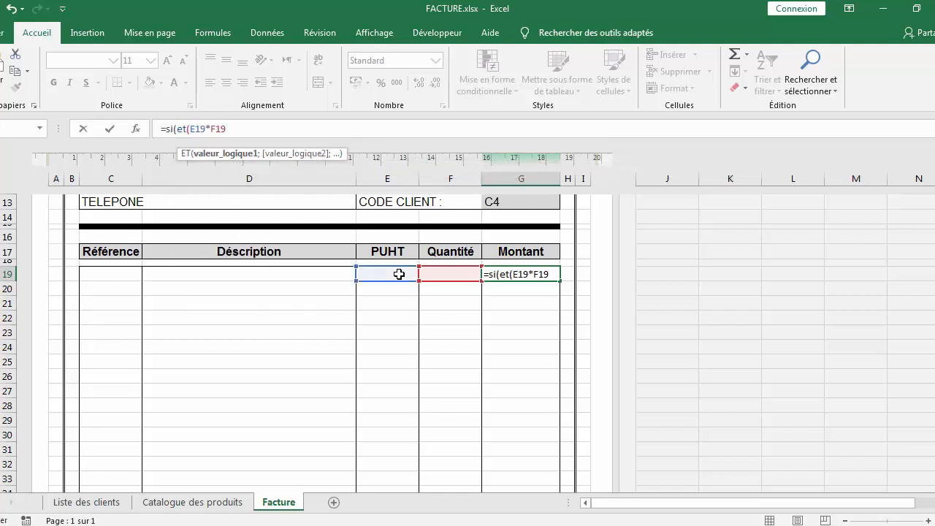
left_click(395, 276)
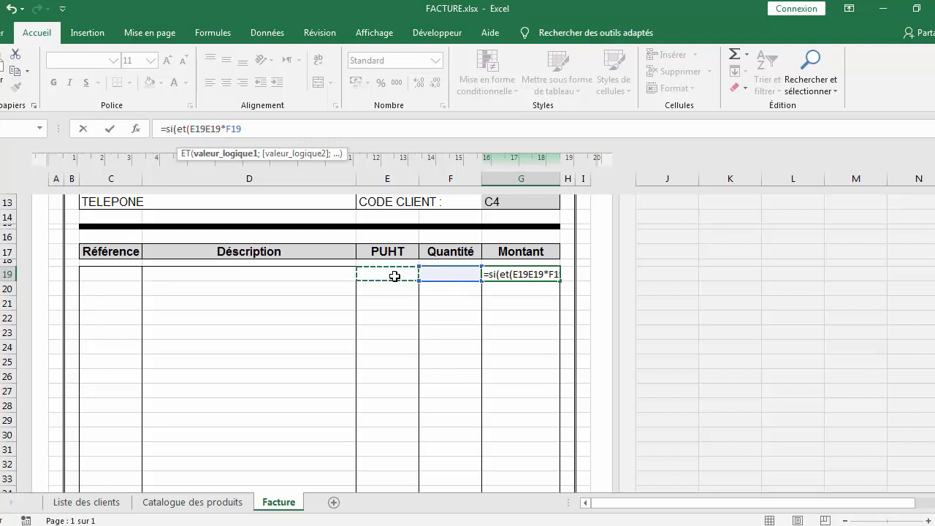
type("=")
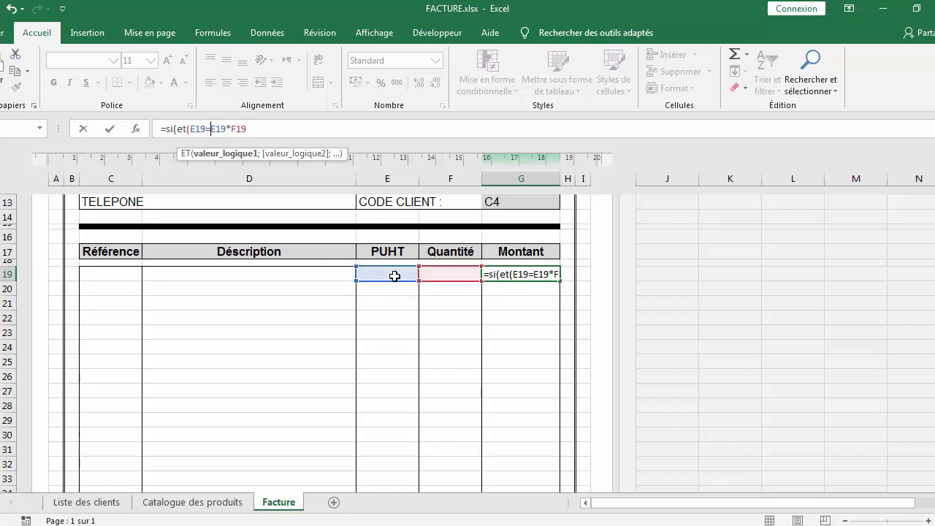
type("\"\"")
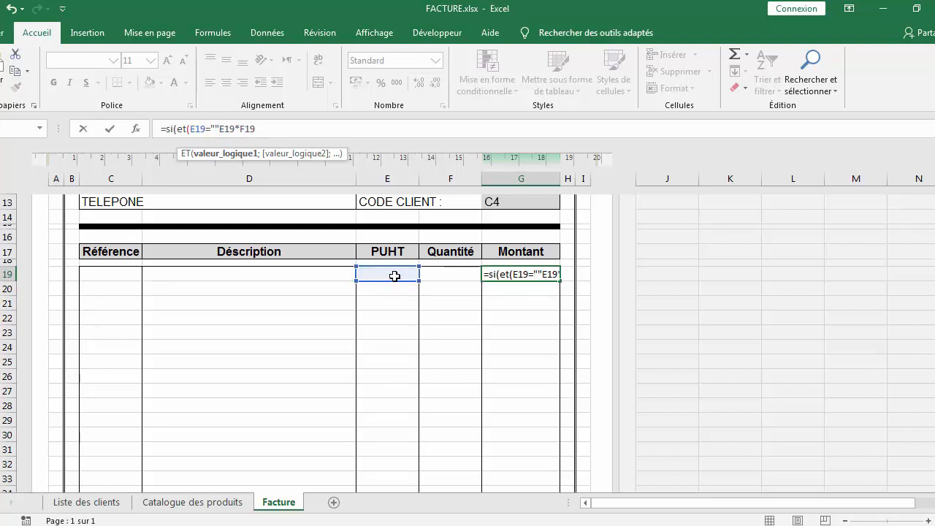
type(";")
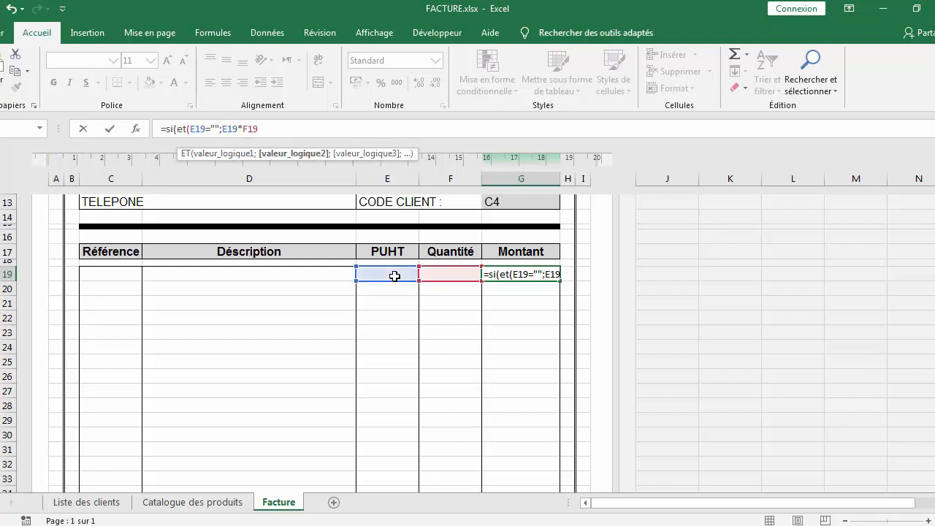
left_click(444, 277)
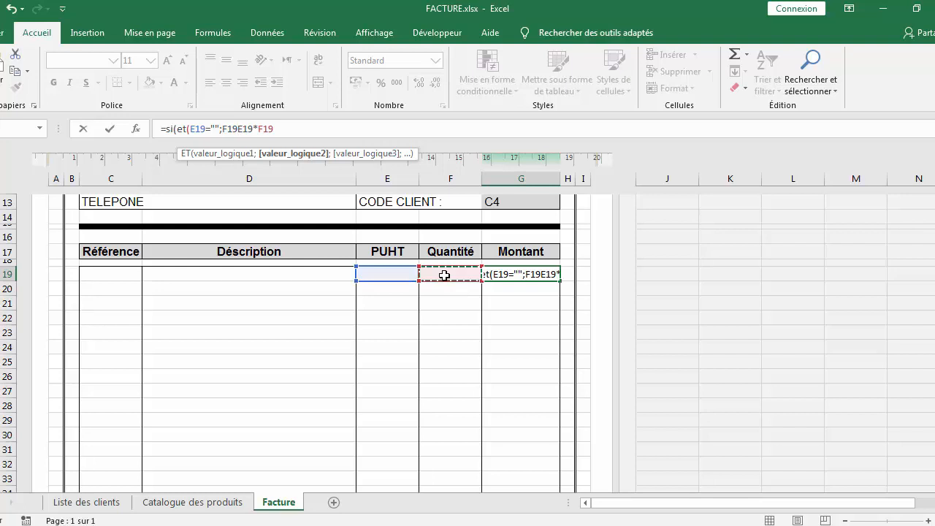
type("=\"\"")
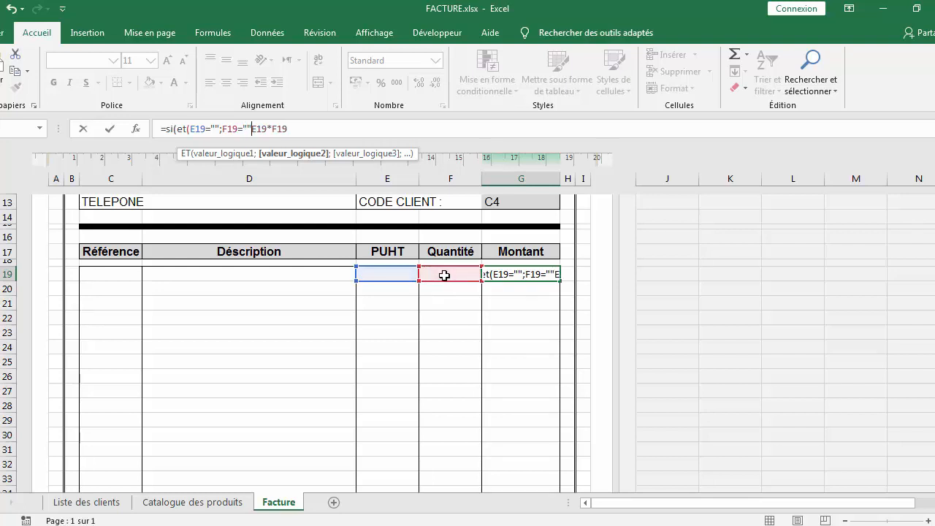
type(")")
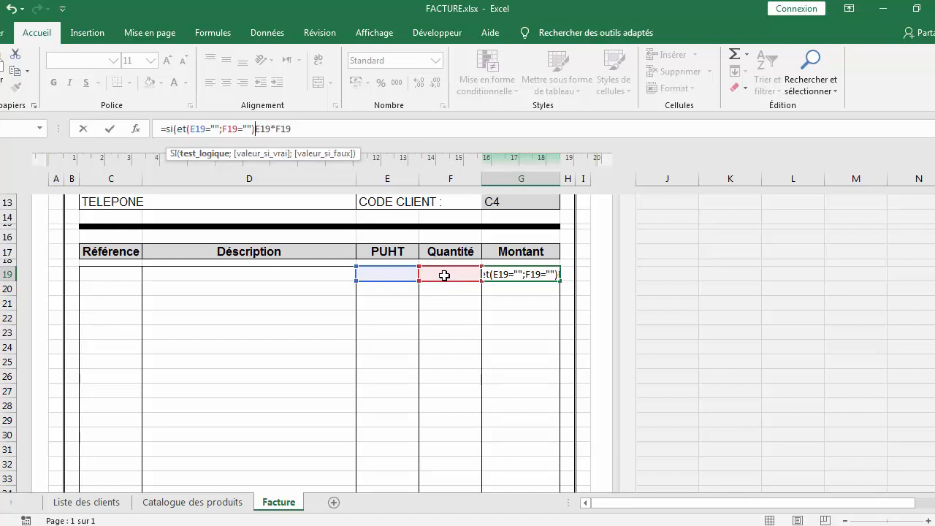
type(";")
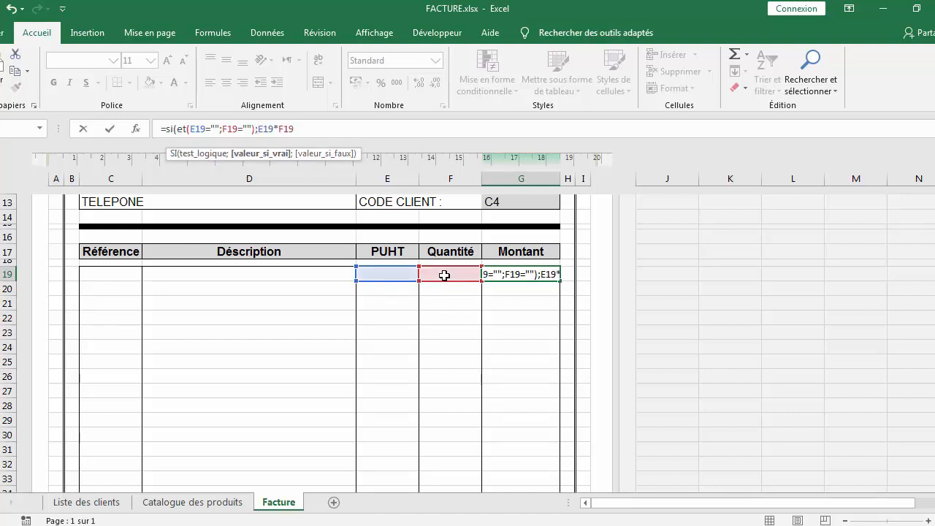
type("\"\"")
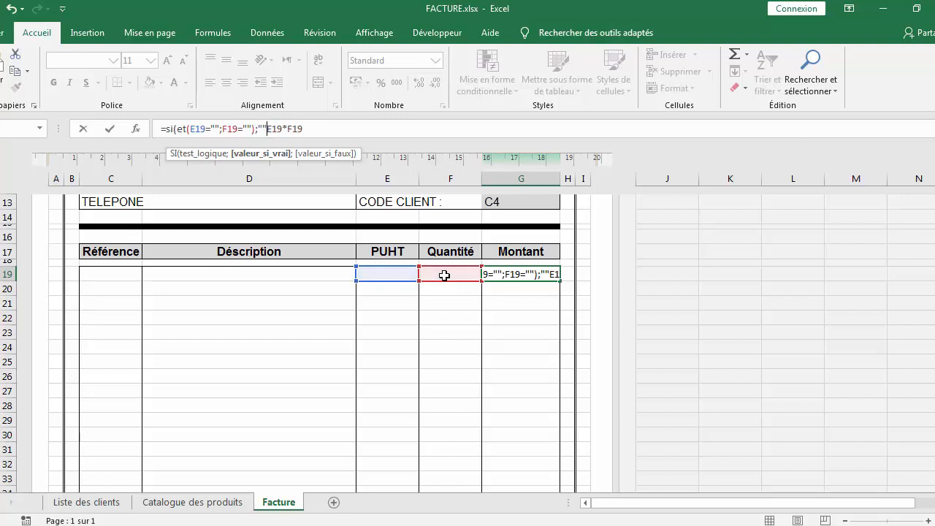
type(";E19*F19")
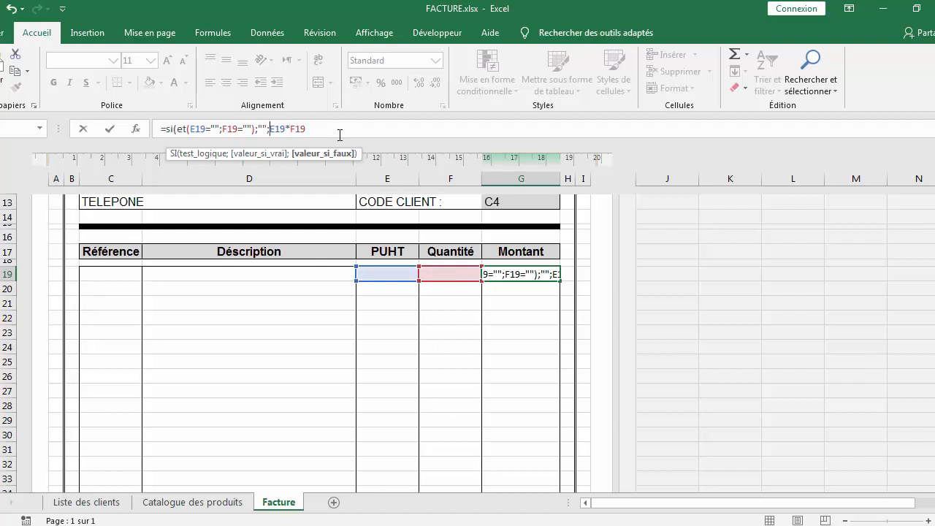
type(")")
key("Return")
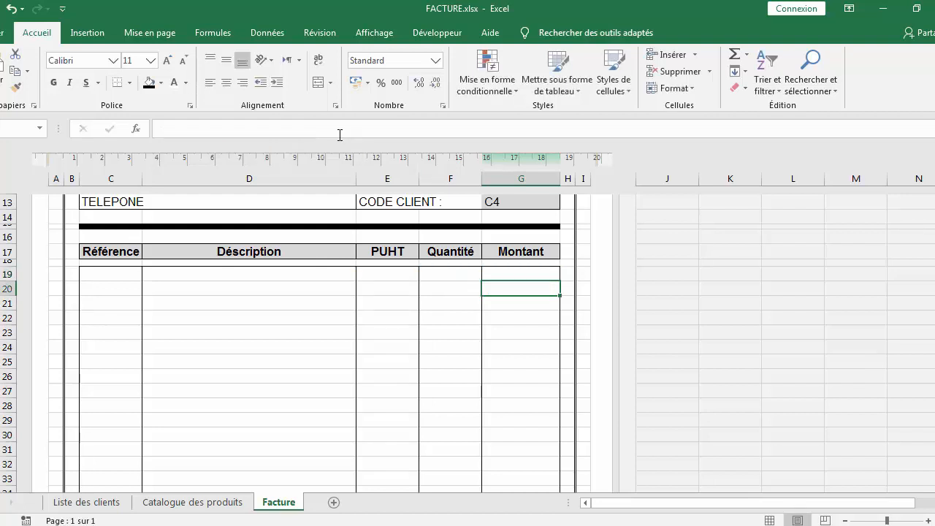
Fill the Montant formula down through the invoice's item rows
left_click(536, 271)
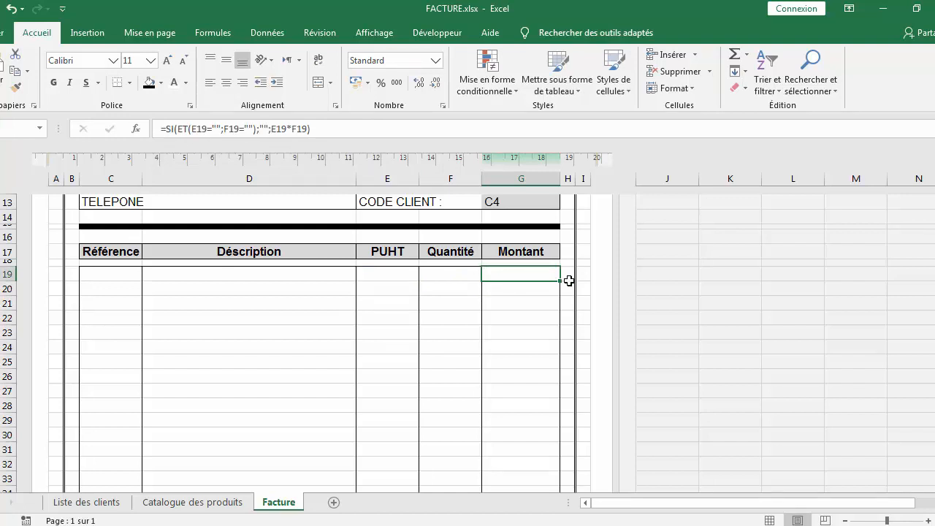
left_click_drag(560, 281, 540, 466)
left_click(516, 341)
left_click(449, 289)
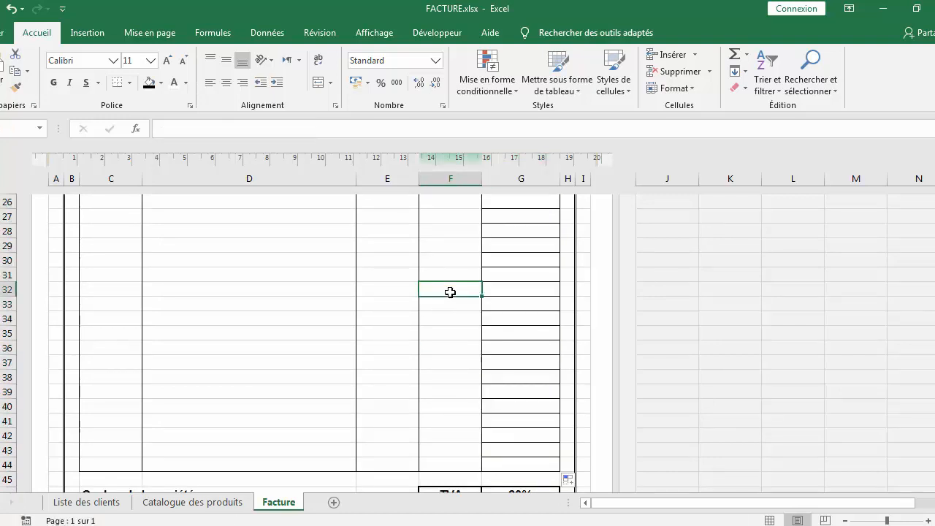
Fill the PUHT lookup formula down through the invoice's item rows
scroll(450, 292, "up", 5)
left_click(390, 308)
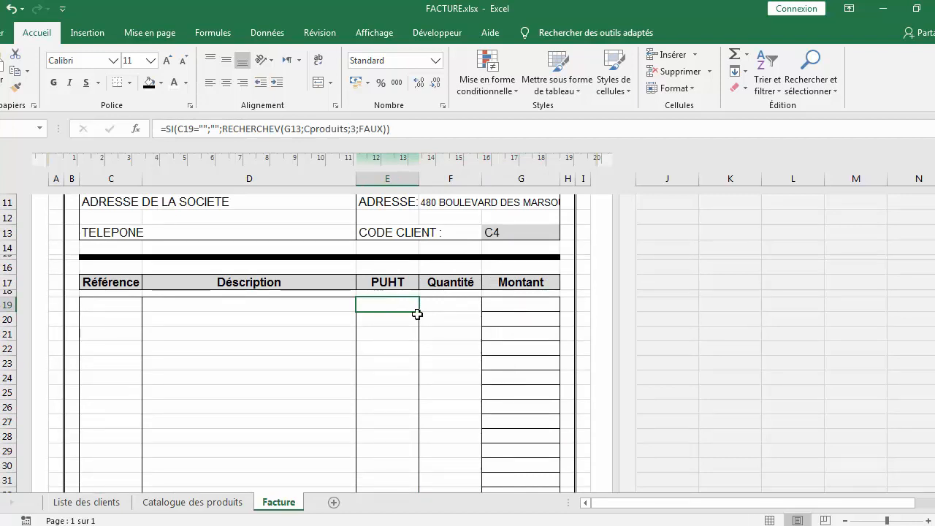
left_click_drag(418, 313, 407, 437)
Fill the Description lookup formula down through the invoice's item rows
left_click(284, 278)
scroll(284, 277, "up", 7)
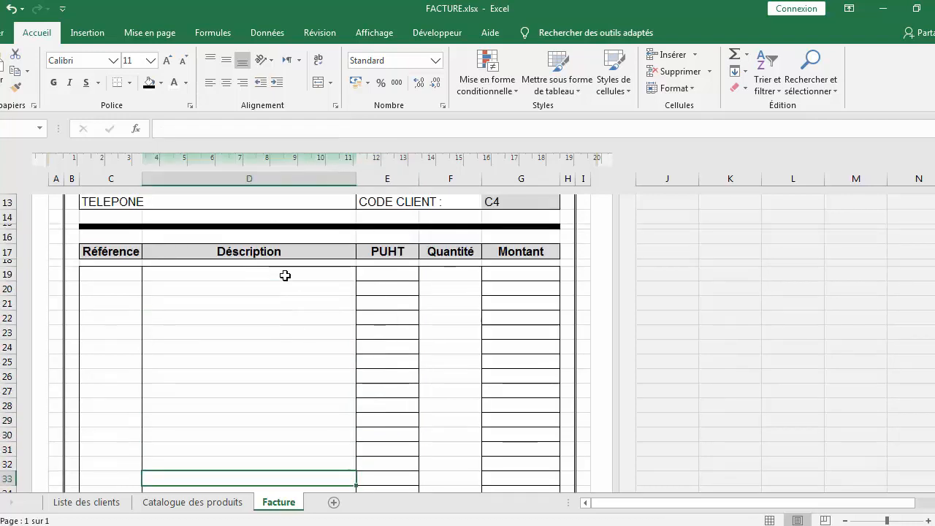
left_click(295, 359)
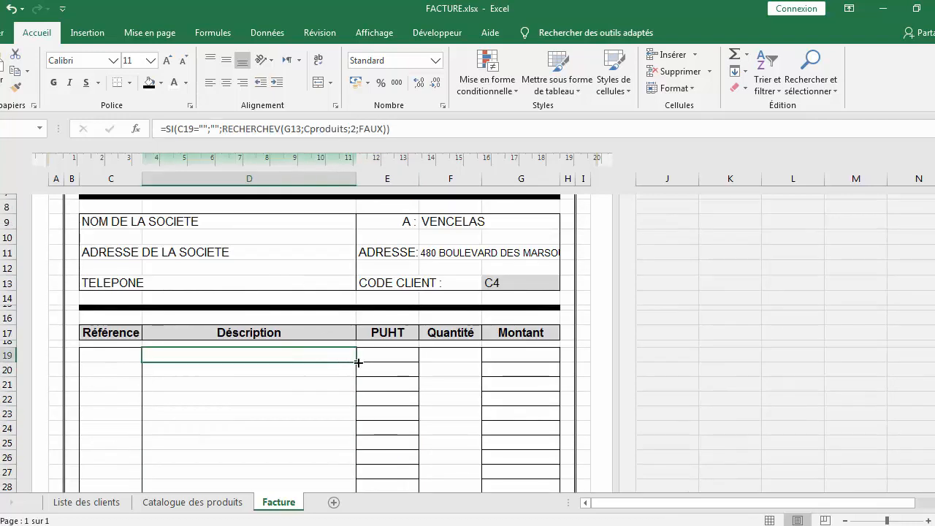
left_click_drag(357, 364, 349, 472)
Remove the inner borders from the Description and PUHT item cells, keeping only their outline
scroll(299, 266, "up", 3)
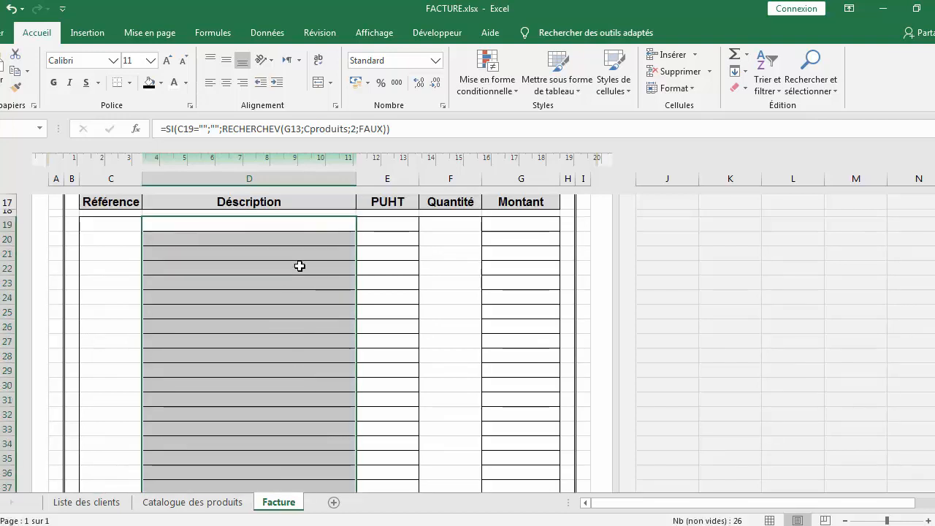
scroll(292, 285, "up", 3)
left_click_drag(286, 355, 376, 446)
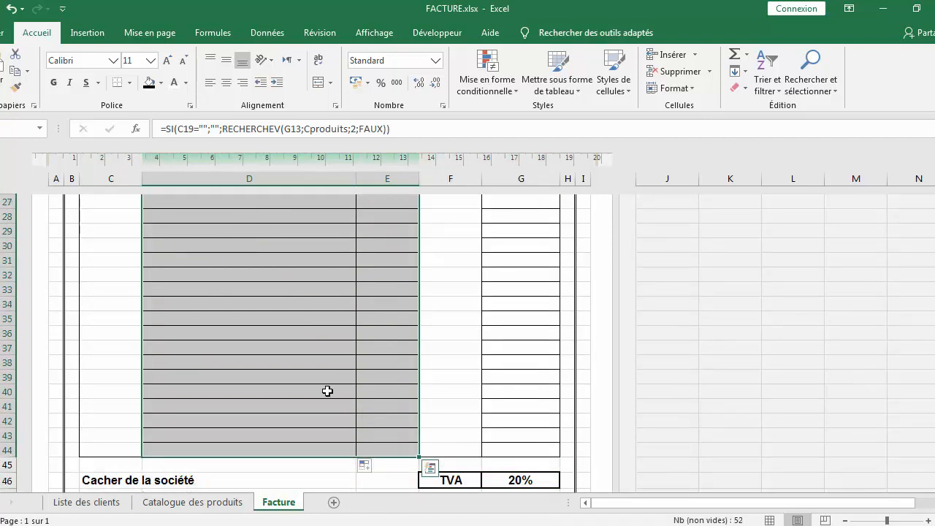
right_click(310, 336)
left_click(334, 276)
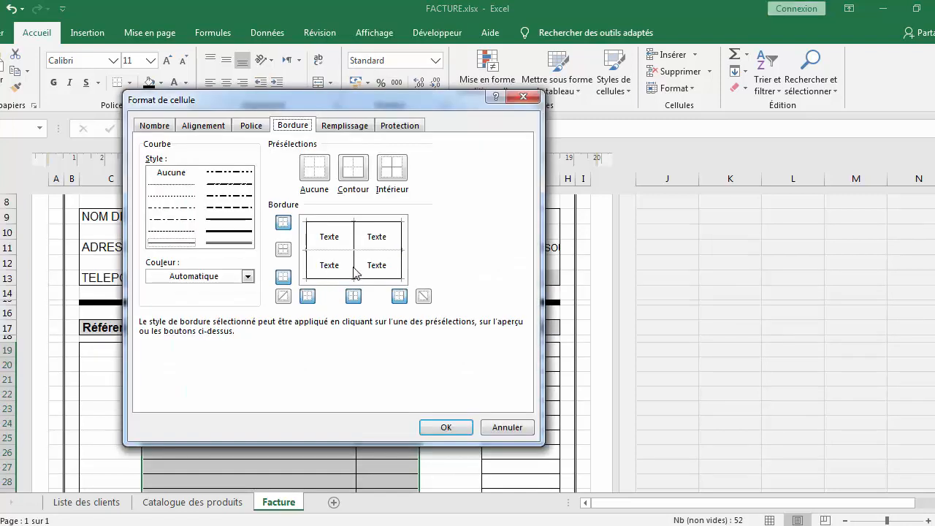
left_click(354, 250)
left_click(348, 252)
left_click(348, 252)
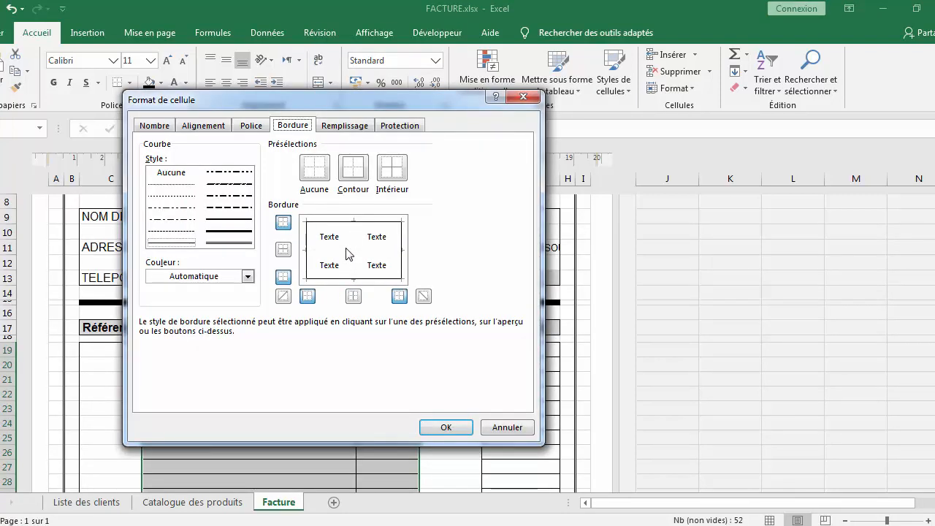
left_click(351, 262)
left_click(432, 428)
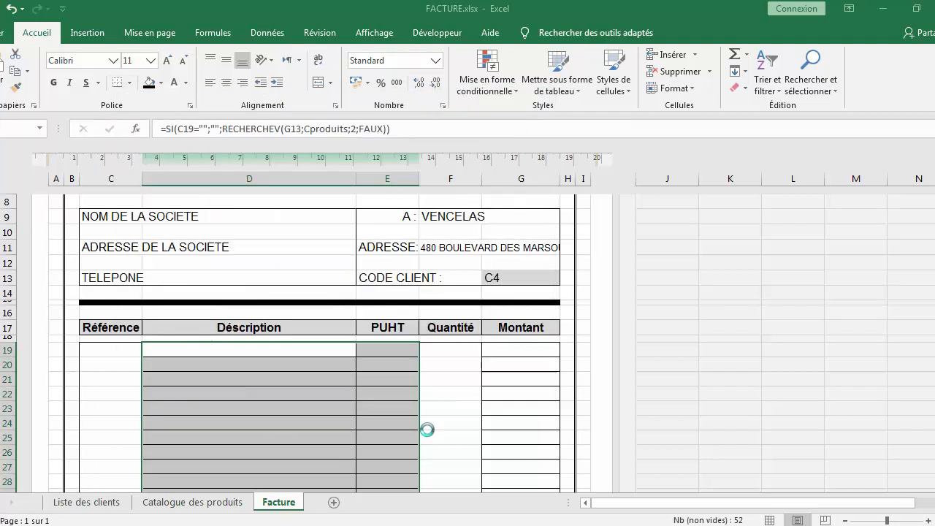
Remove the inner horizontal borders from the Montant item cells
left_click(390, 419)
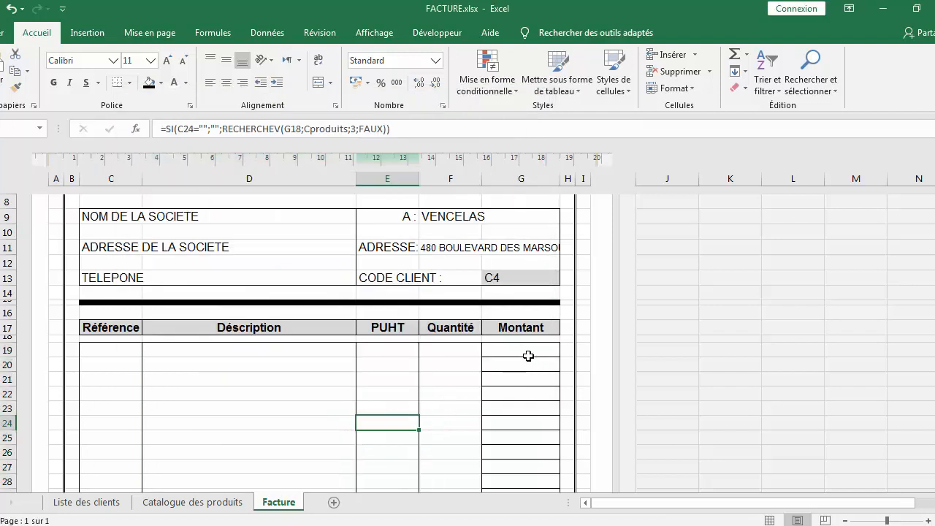
left_click_drag(531, 355, 524, 462)
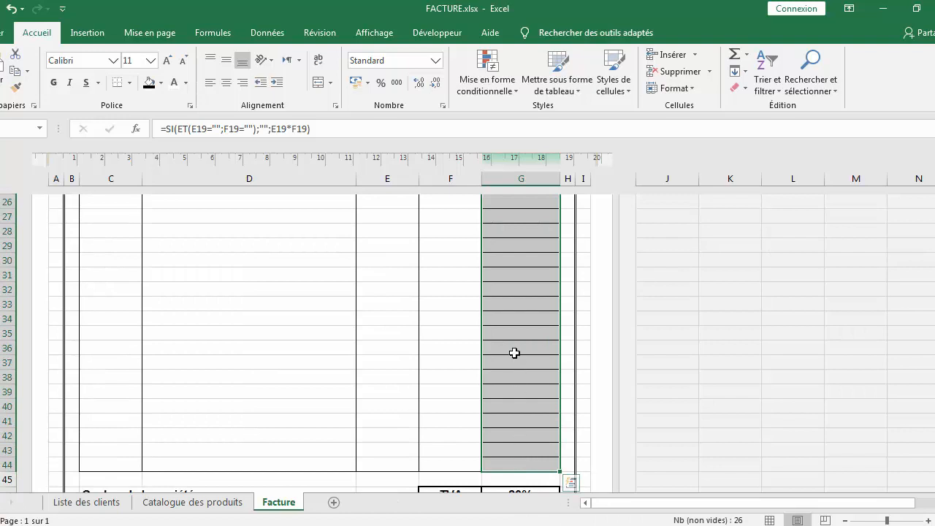
right_click(514, 352)
left_click(555, 289)
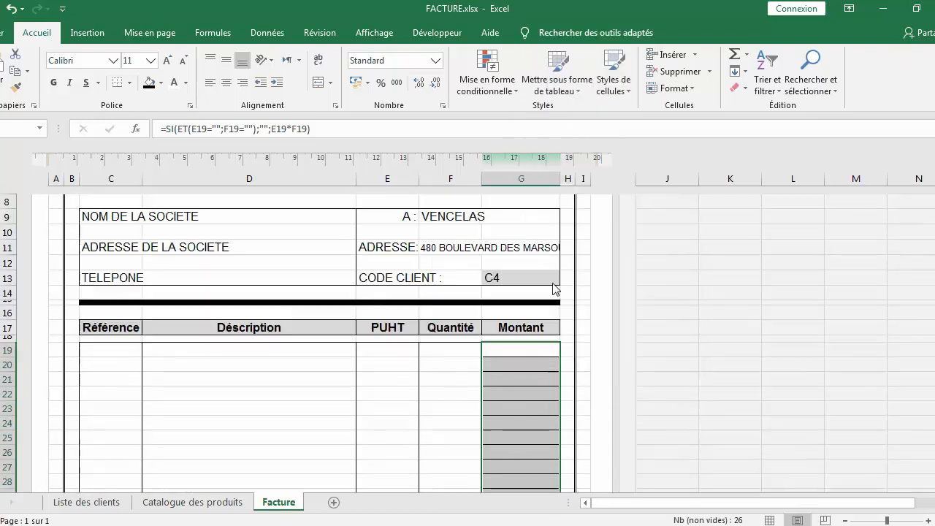
left_click(560, 258)
left_click(560, 258)
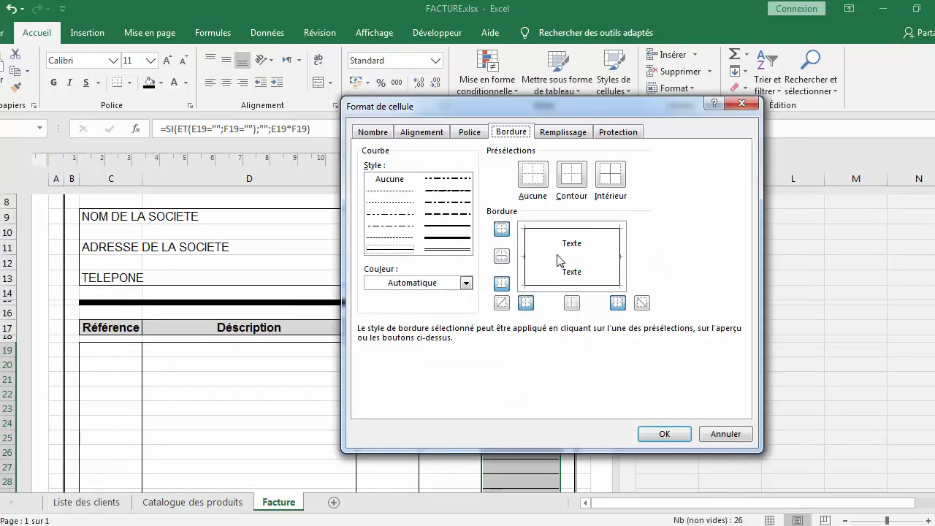
left_click(664, 434)
Enter the product reference P2 in the first Référence cell of the invoice
left_click_drag(509, 423, 508, 415)
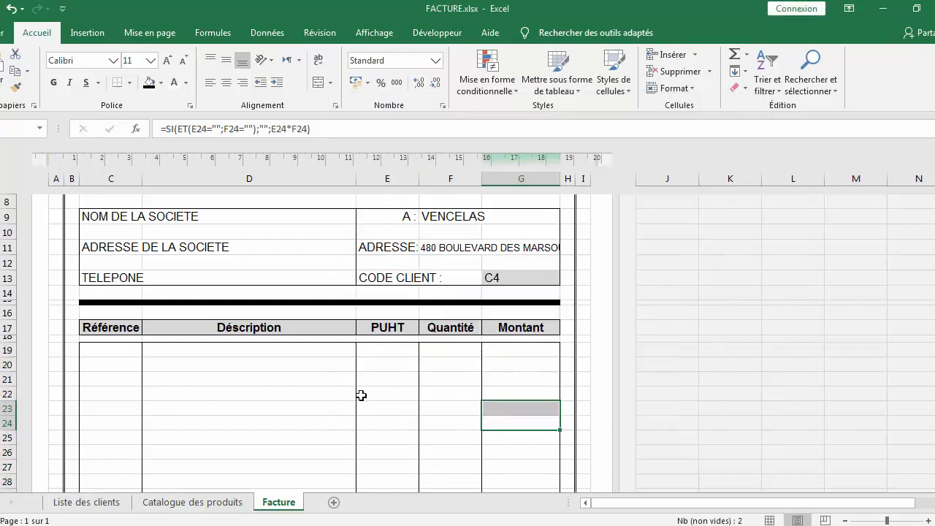
left_click(271, 378)
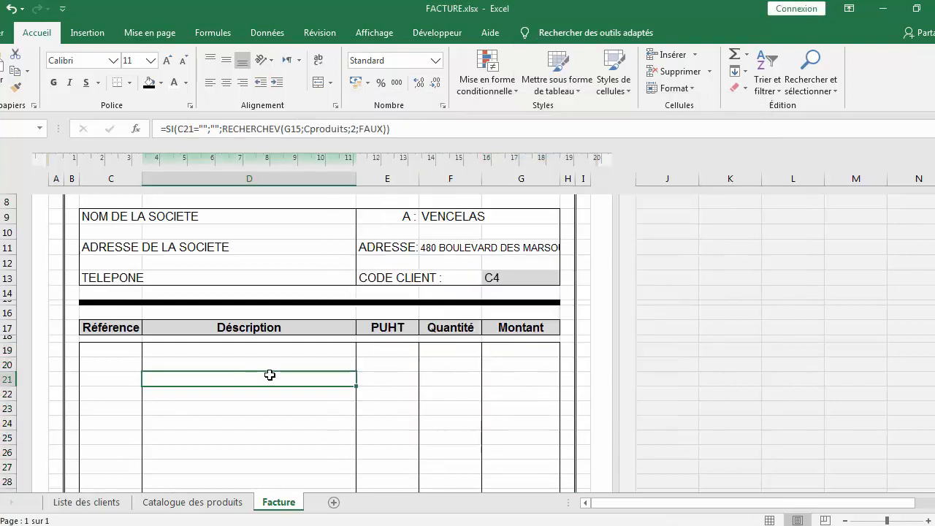
double_click(108, 349)
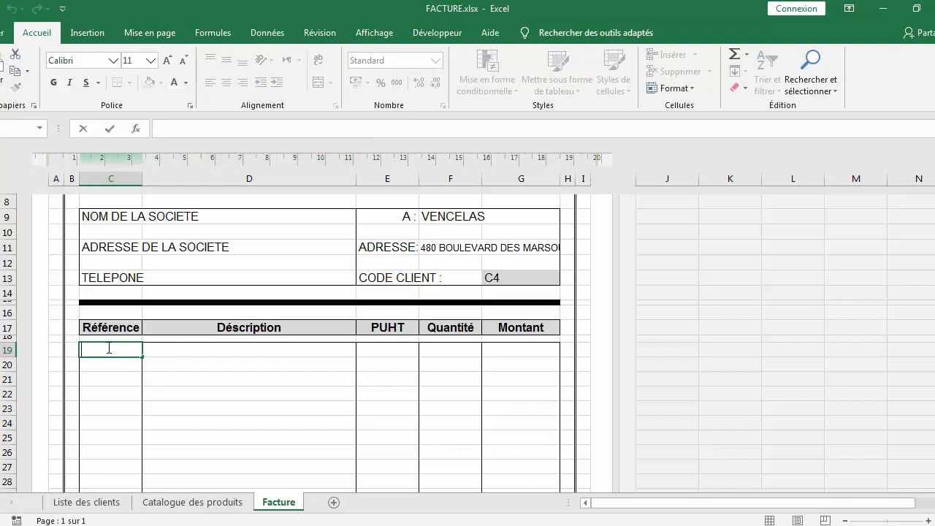
type("p3")
key("Return")
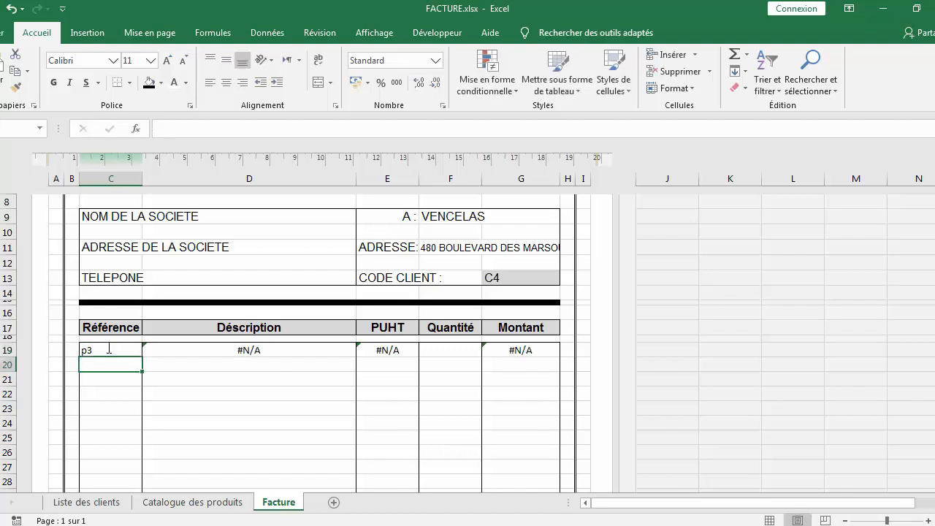
scroll(107, 348, "down", 1)
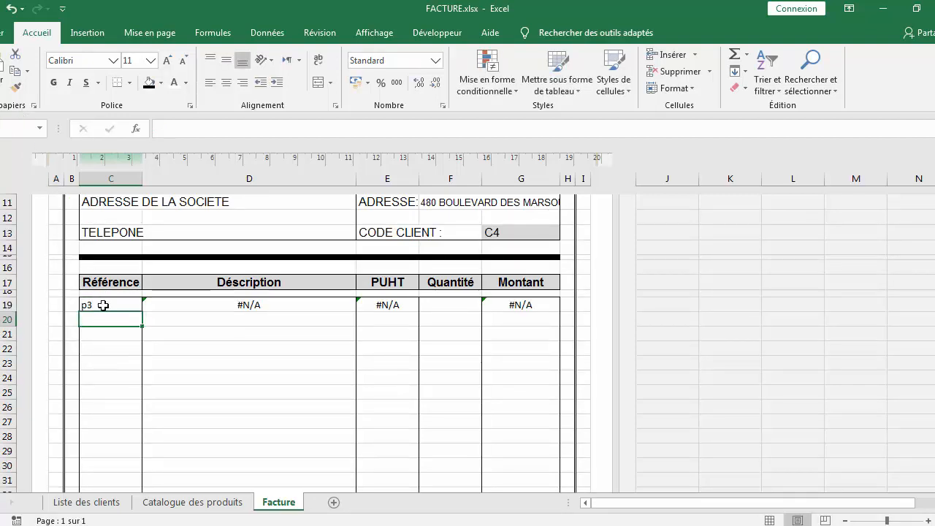
double_click(103, 305)
key("BackSpace")
key("BackSpace")
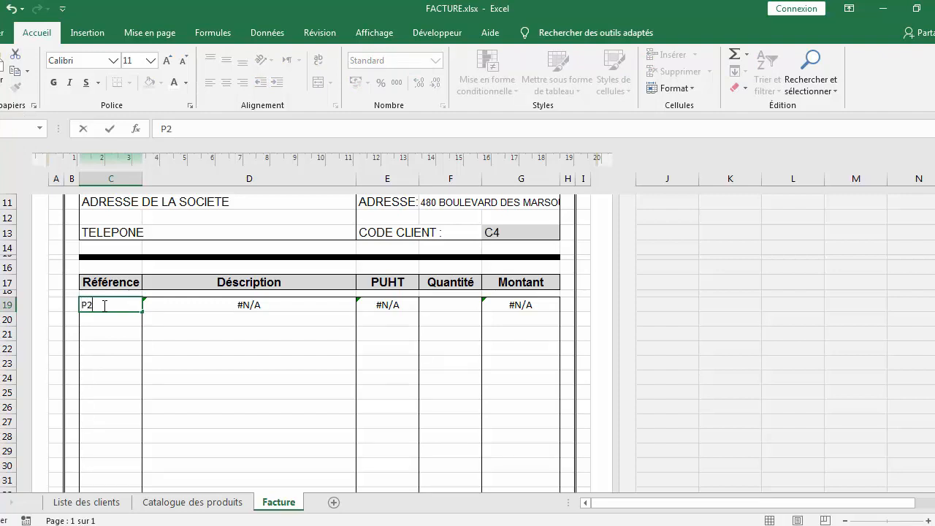
key("Return")
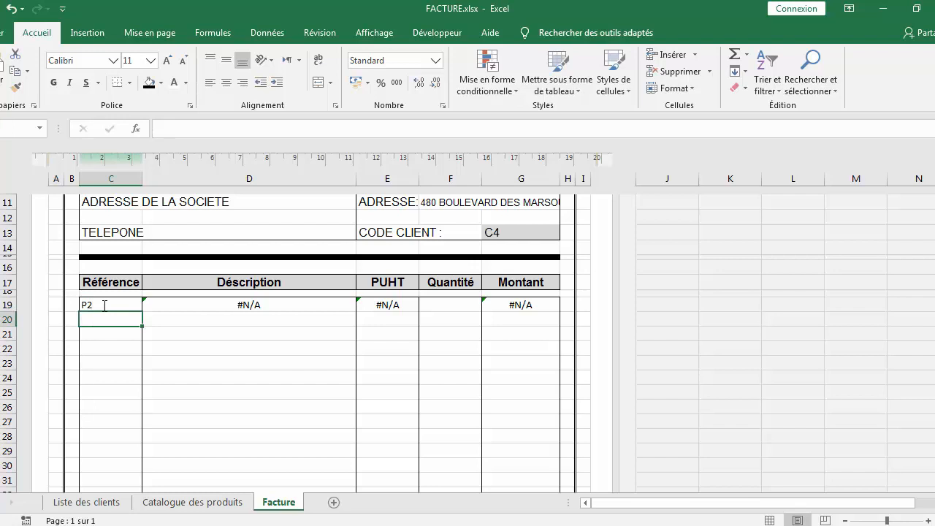
Change the Description lookup value from G13 to C19, giving =SI(C19="";"";RECHERCHEV(C19;Cproduits;2;FAUX))
double_click(105, 306)
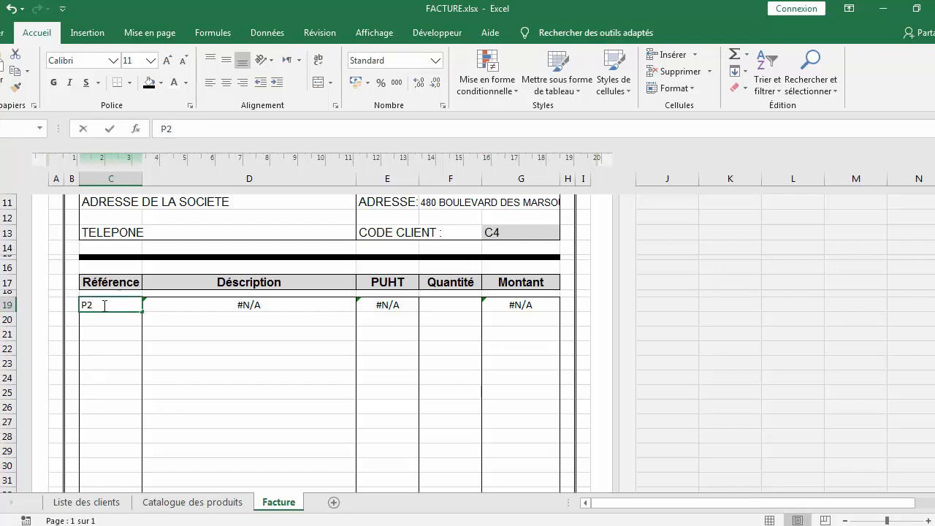
left_click(187, 509)
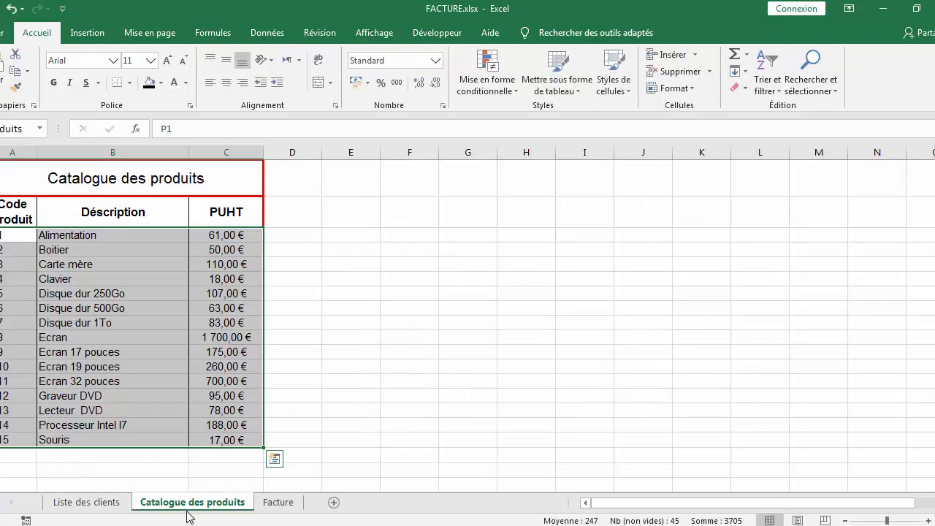
left_click(276, 502)
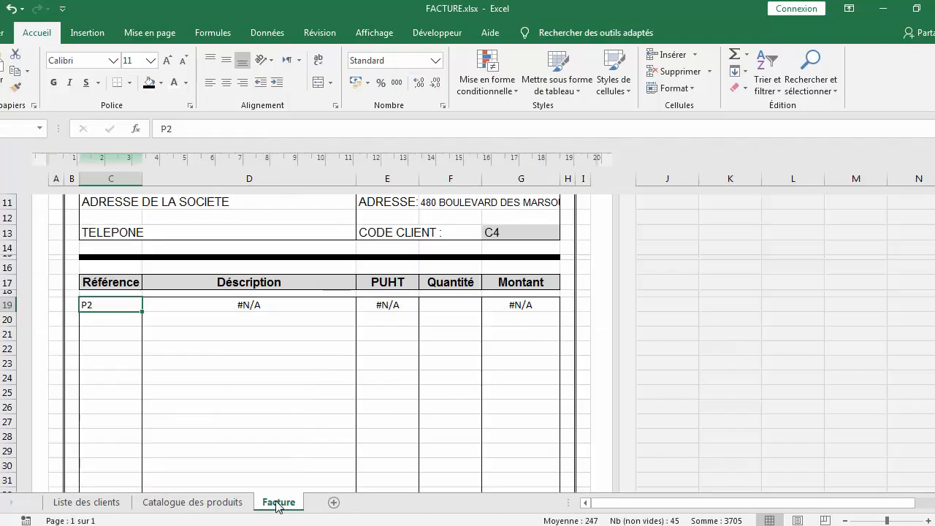
left_click(261, 305)
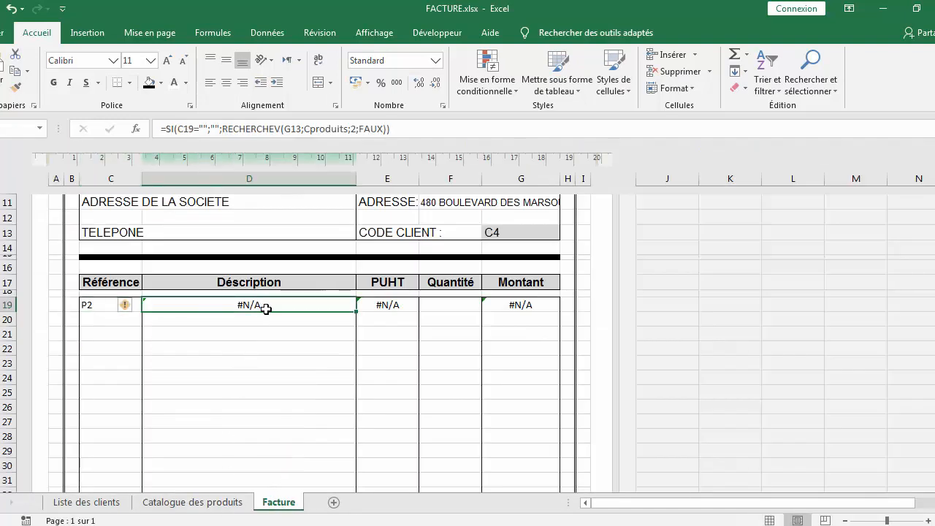
left_click(302, 129)
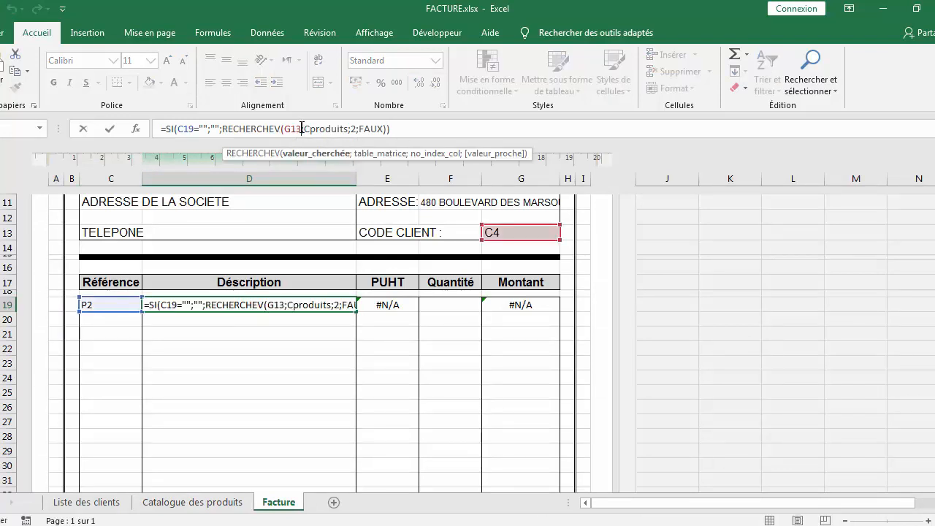
key("BackSpace")
key("BackSpace")
key("BackSpace")
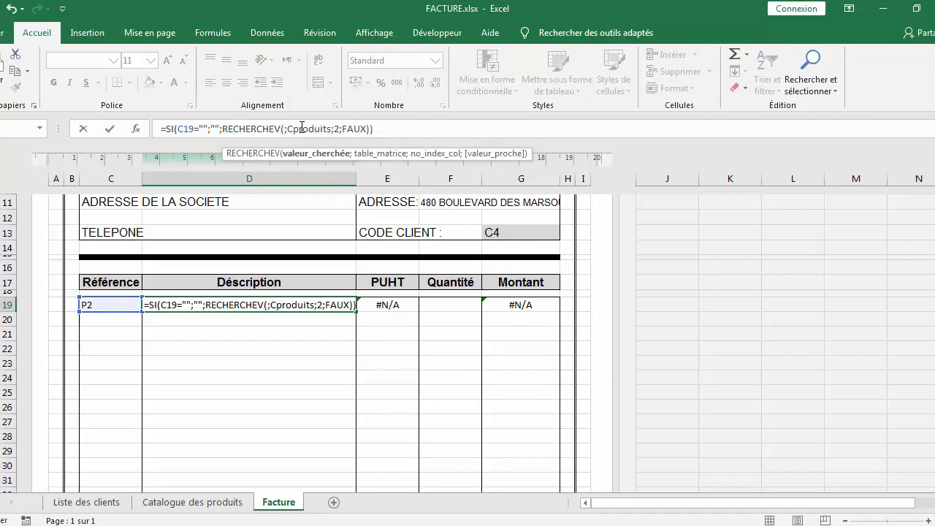
left_click(121, 305)
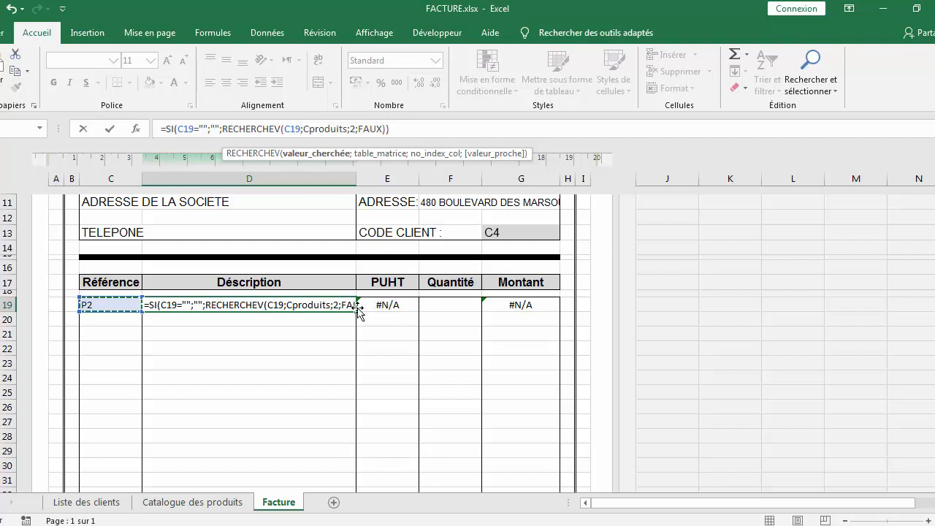
key("Return")
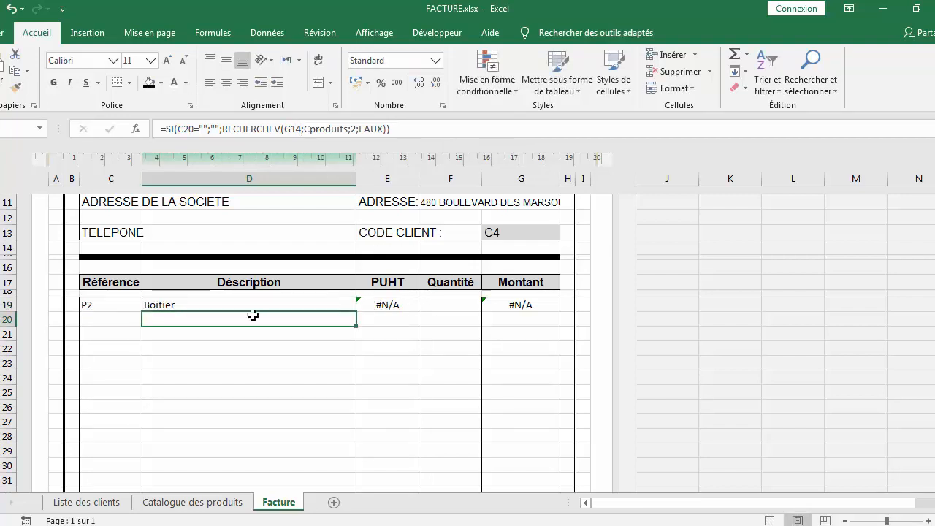
Change the PUHT lookup value to C19, giving =SI(C19="";"";RECHERCHEV(C19;Cproduits;3;FAUX))
left_click(388, 305)
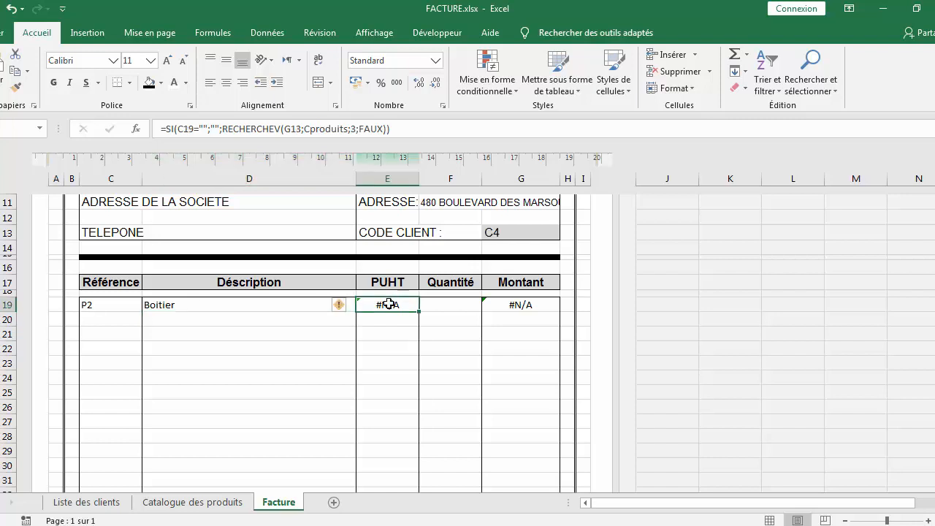
left_click(302, 128)
key("BackSpace")
key("BackSpace")
key("BackSpace")
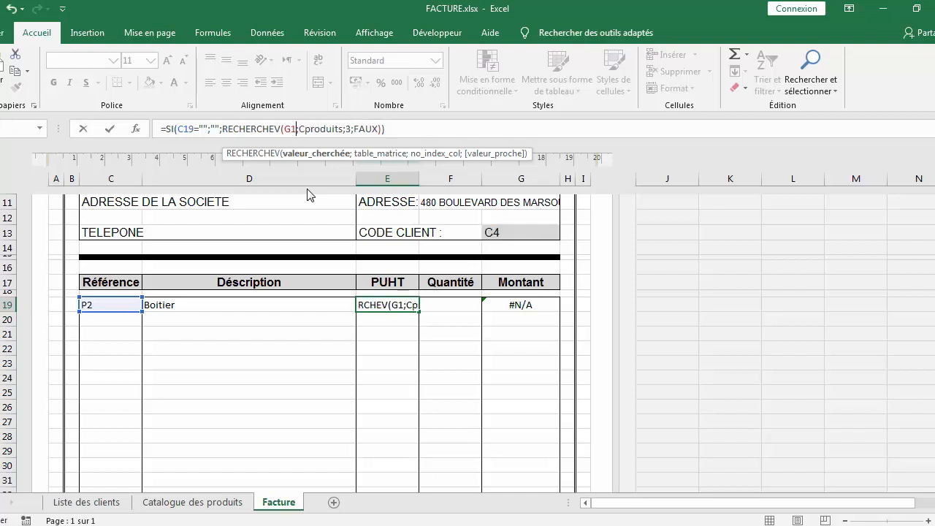
left_click(122, 308)
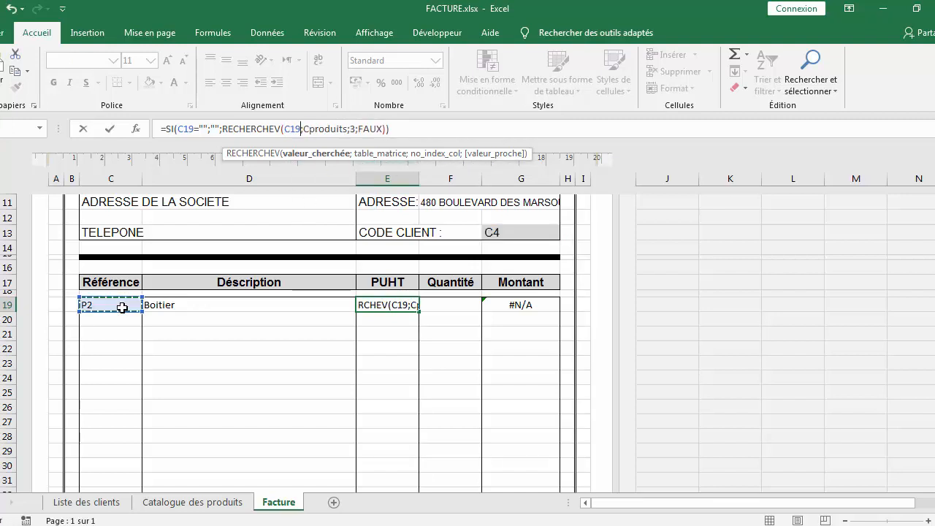
key("Return")
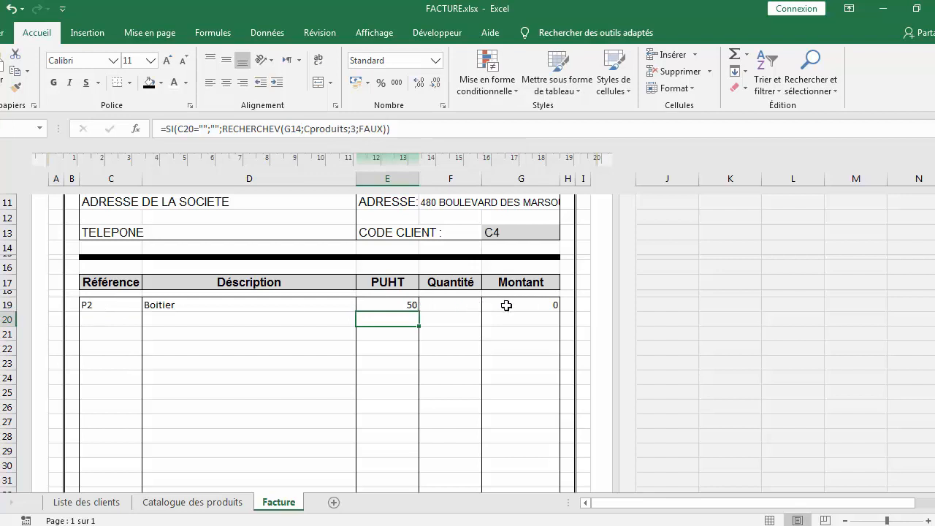
Fill the corrected PUHT formula down through the invoice's item rows
left_click(394, 307)
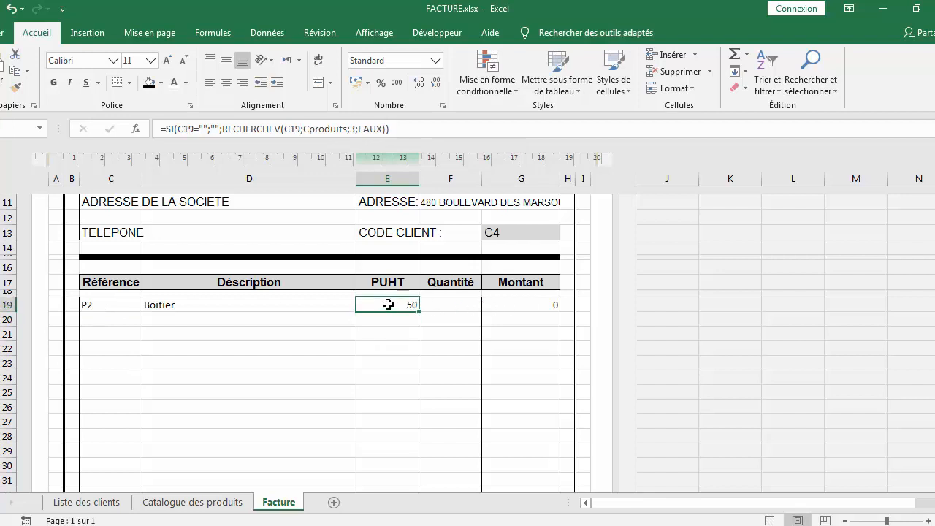
left_click_drag(420, 314, 422, 511)
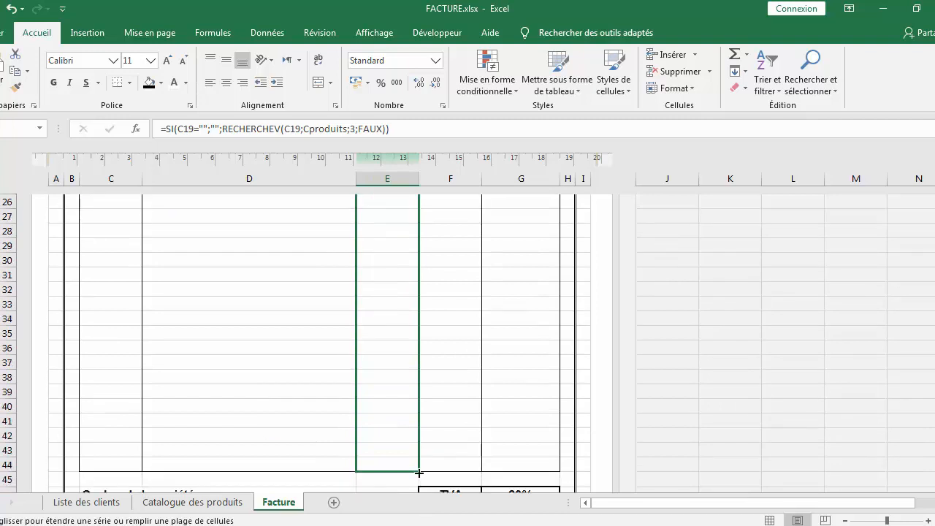
left_click_drag(418, 473, 418, 473)
scroll(326, 364, "up", 3)
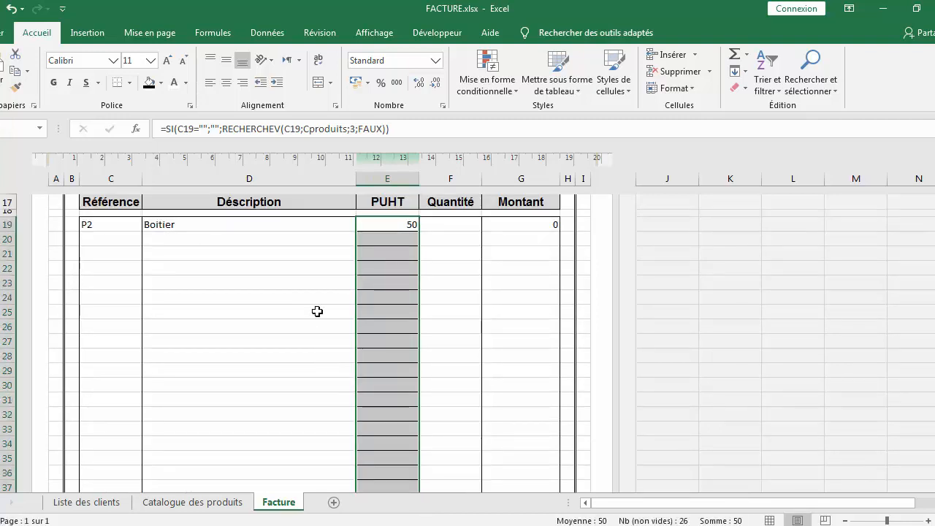
Fill the corrected Description formula down through the invoice's item rows
left_click(292, 226)
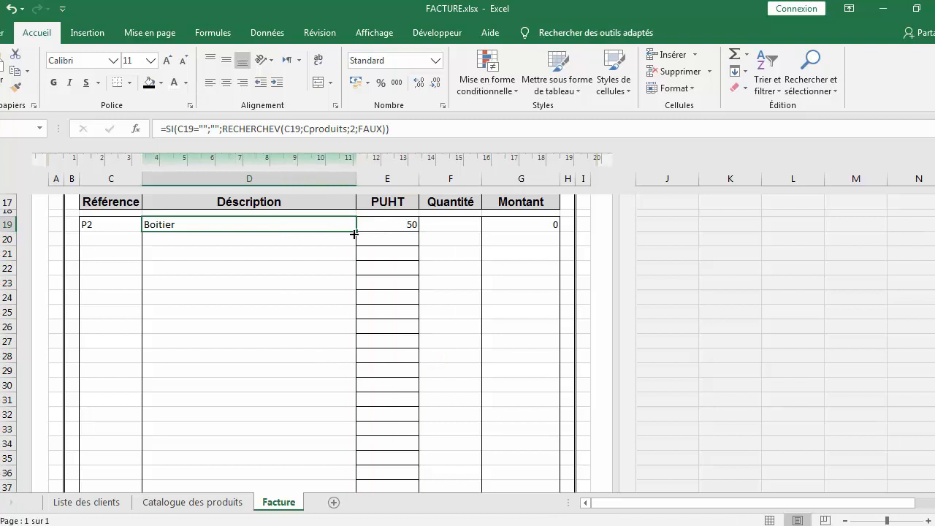
mouse_move(353, 232)
left_mouse_down()
mouse_move(330, 523)
mouse_move(334, 443)
mouse_move(341, 470)
left_mouse_up()
scroll(317, 321, "up", 7)
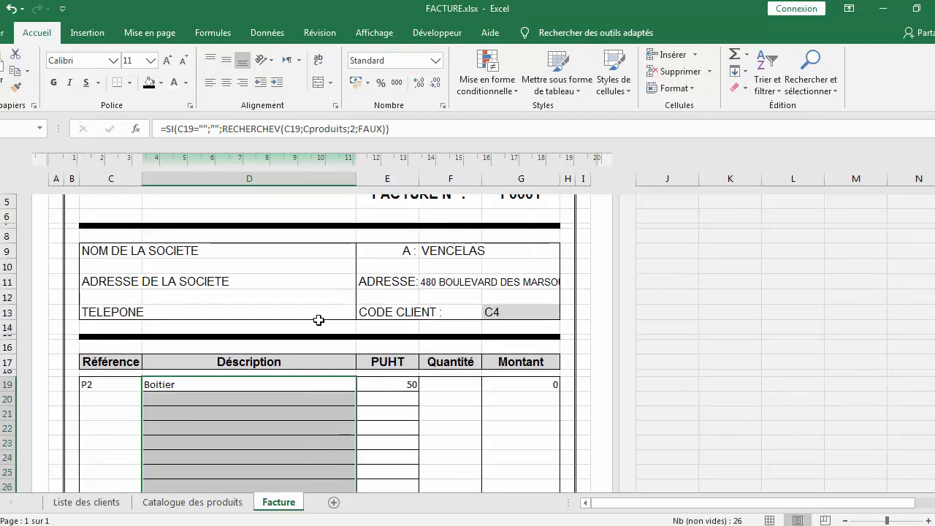
Remove the inner horizontal borders from the Description item cells
scroll(311, 353, "down", 2)
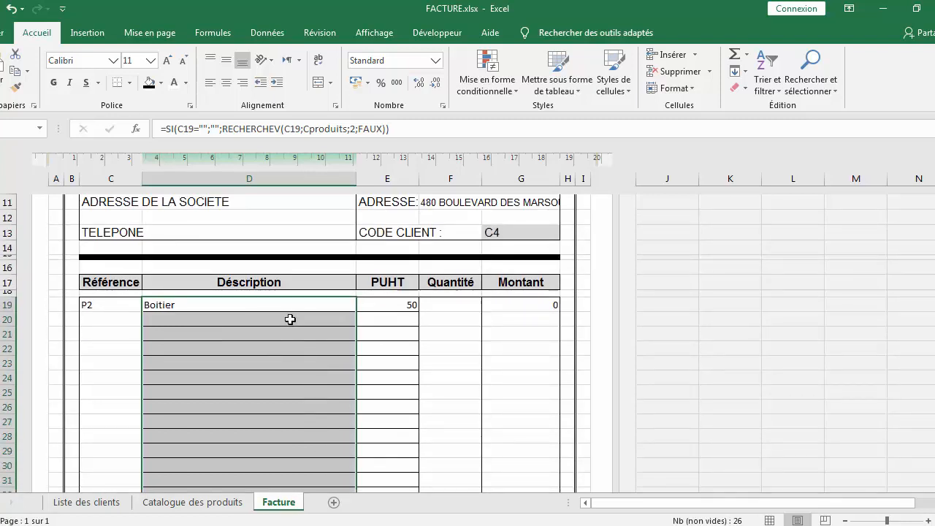
right_click(299, 323)
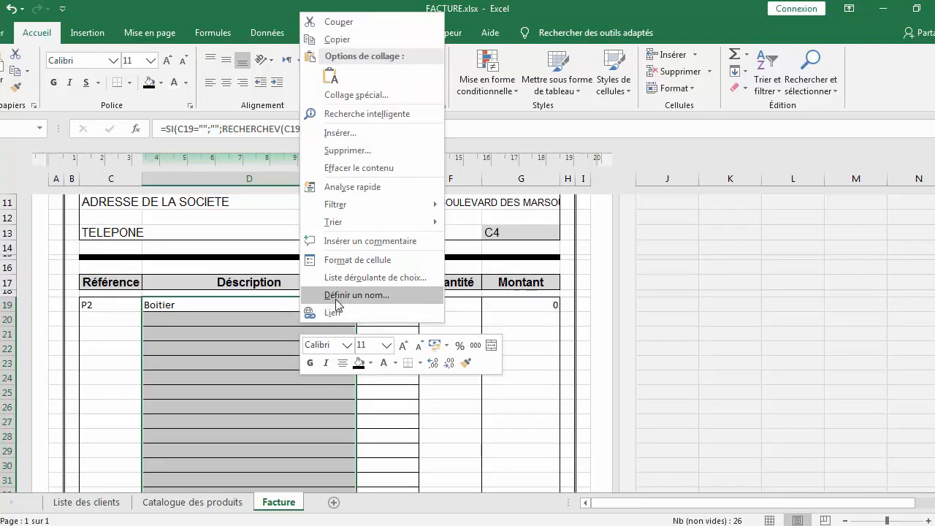
left_click(366, 257)
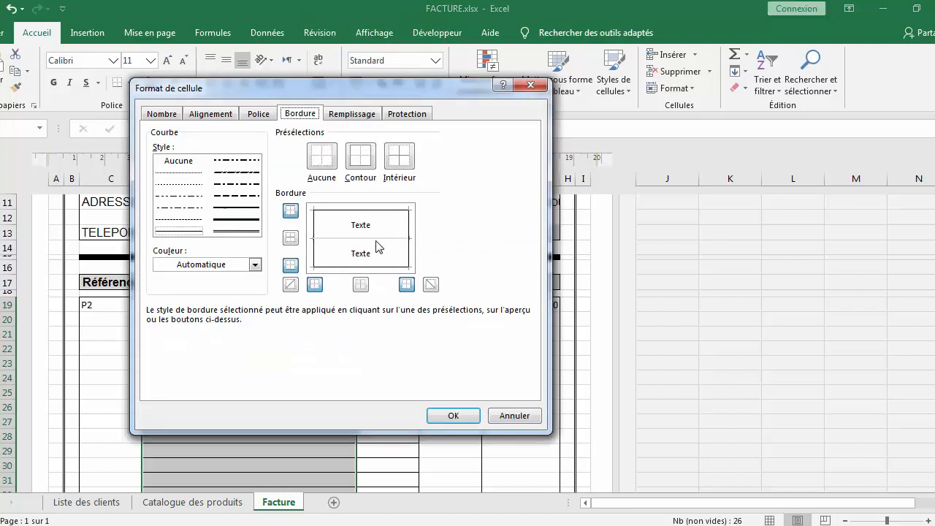
left_click(376, 241)
left_click(375, 241)
left_click(448, 415)
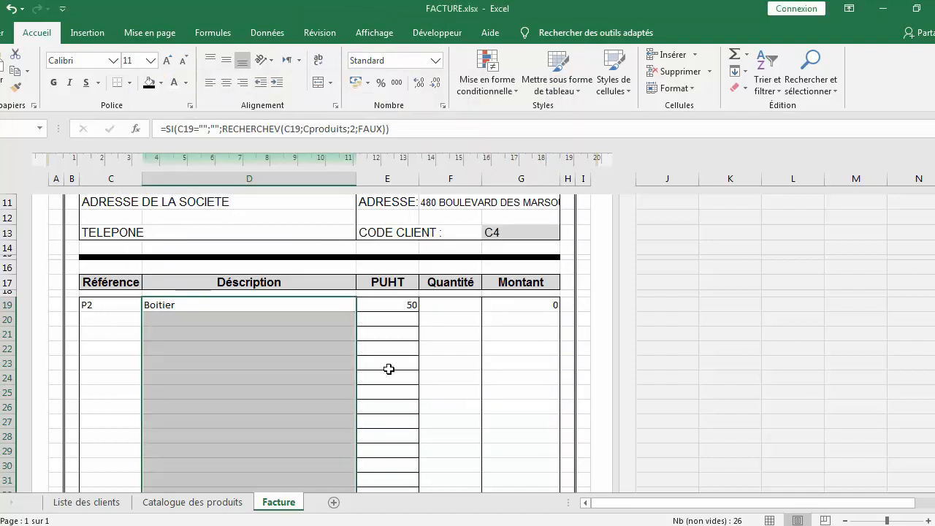
Remove the inner horizontal borders from the PUHT item cells
left_click_drag(387, 310, 395, 463)
right_click(398, 313)
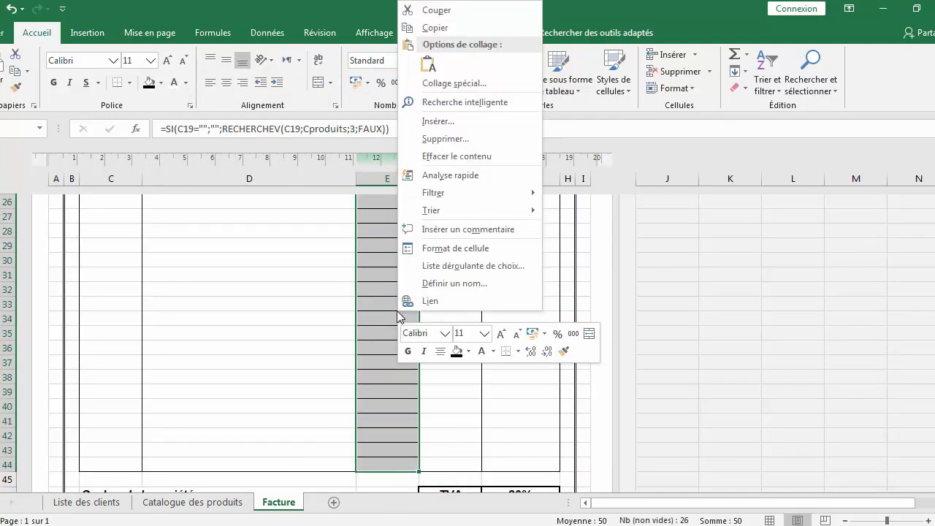
left_click(428, 244)
left_click(424, 228)
left_click(424, 228)
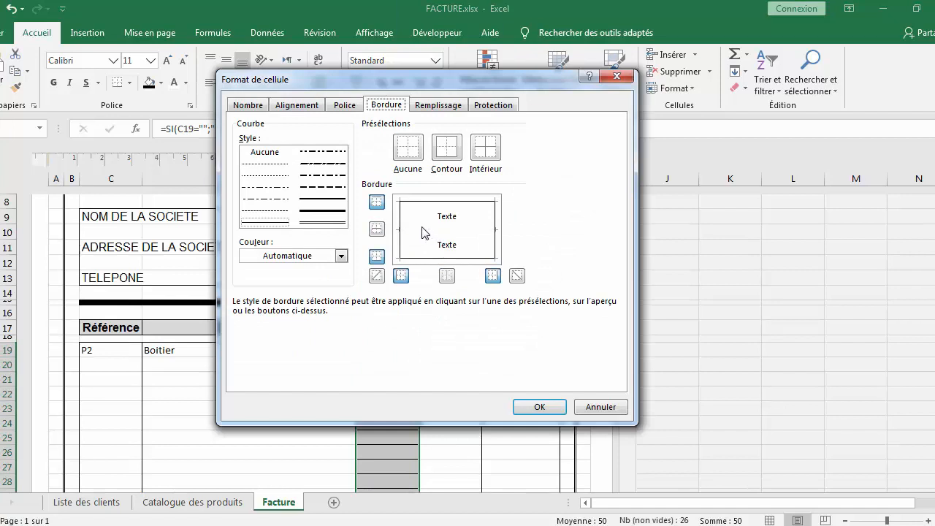
left_click(539, 408)
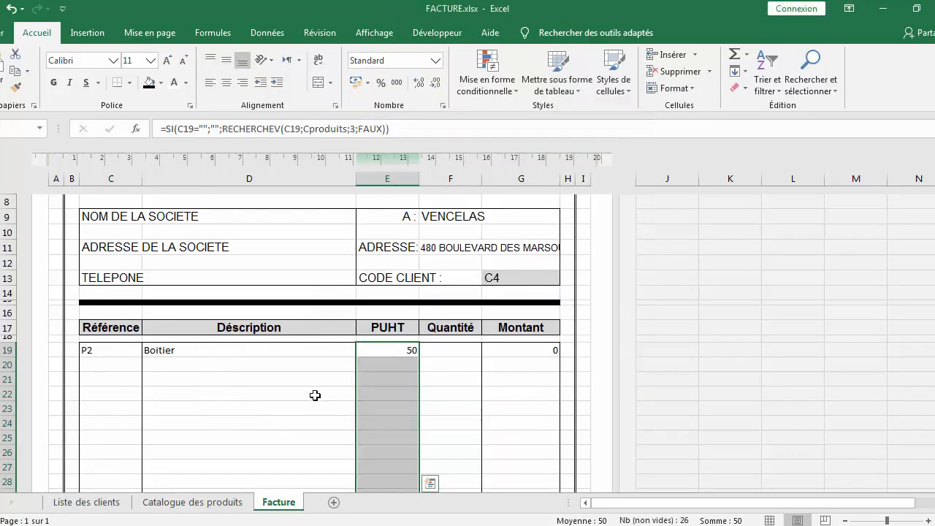
Enter reference P4 in the second item row
double_click(117, 364)
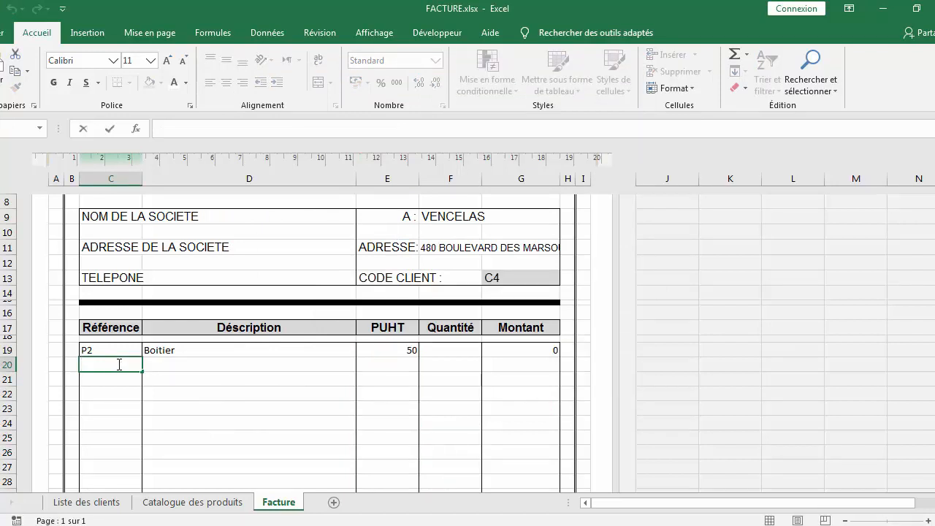
type("P4")
key("Return")
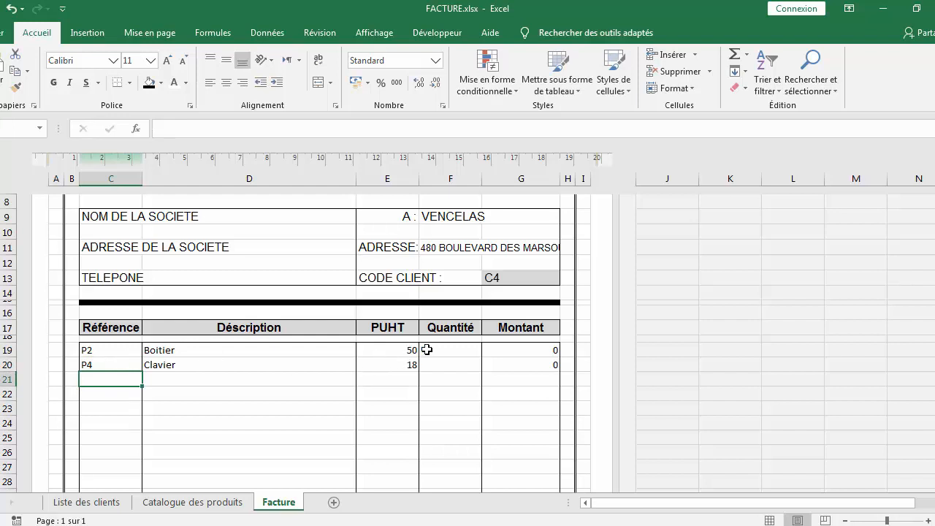
Enter quantities 12 and 3 for the first two items
double_click(461, 349)
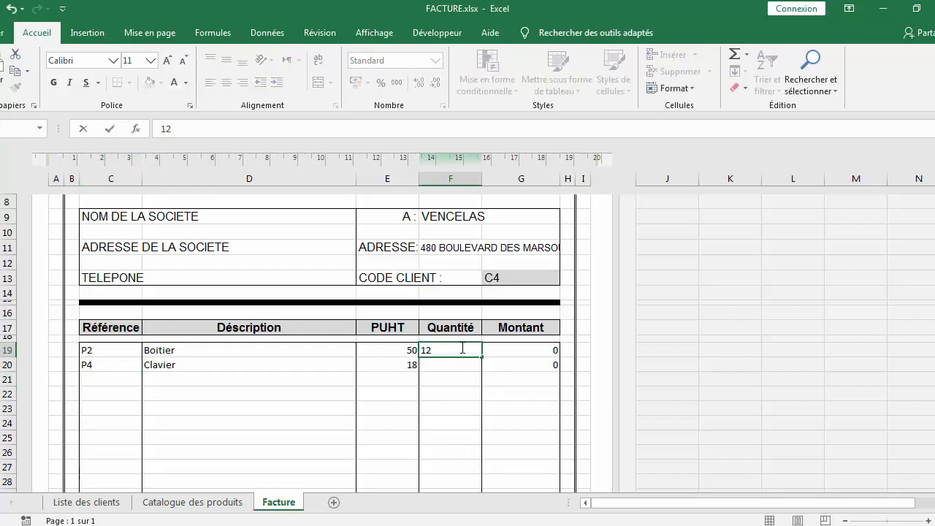
double_click(452, 362)
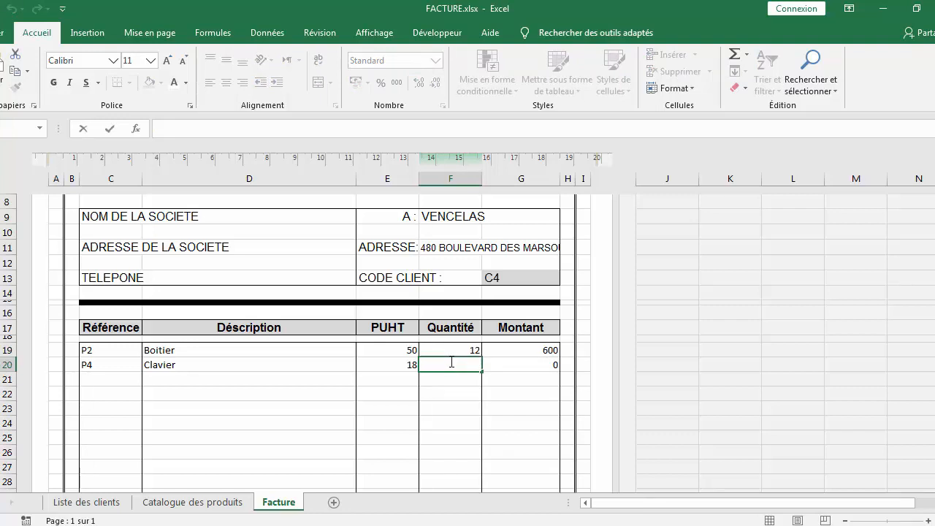
type("3")
key("Return")
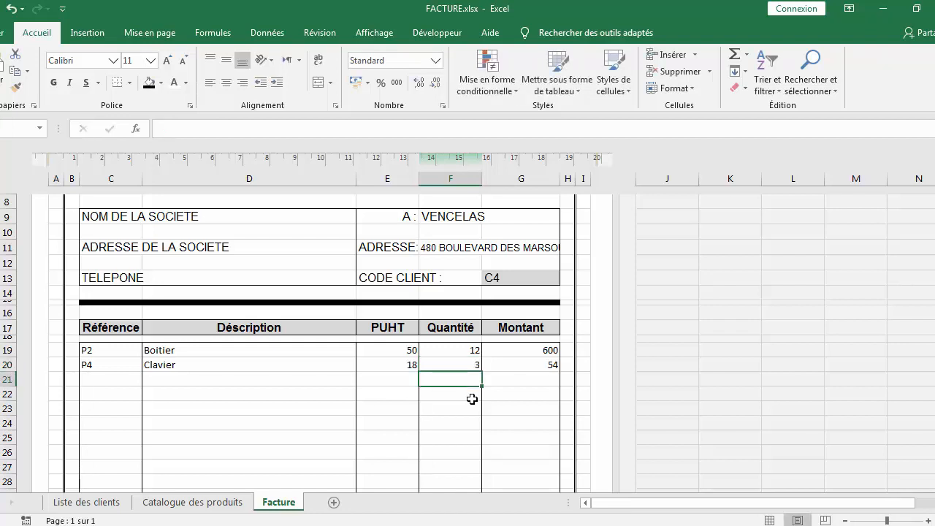
Format the PUHT item cells as Monétaire currency with 2 decimals and €
left_click(181, 504)
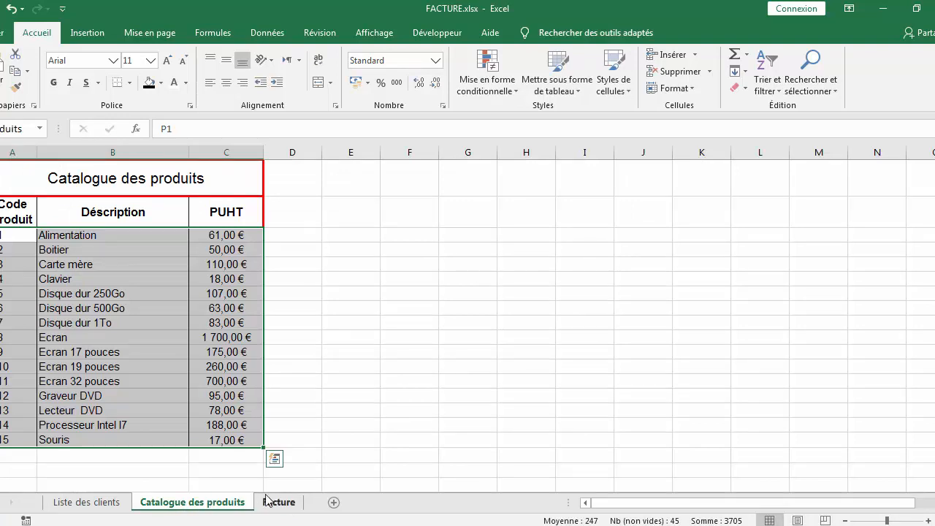
left_click(273, 506)
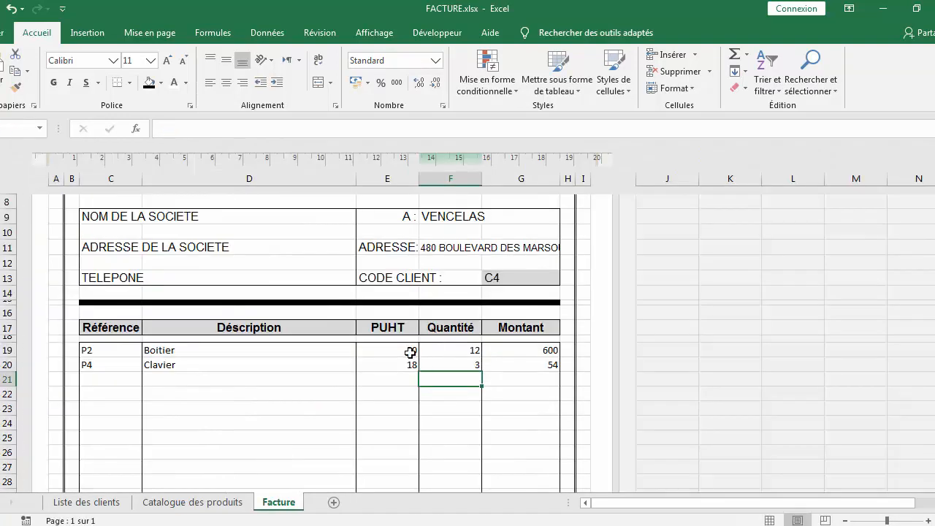
left_click(411, 351)
left_click_drag(411, 392, 403, 466)
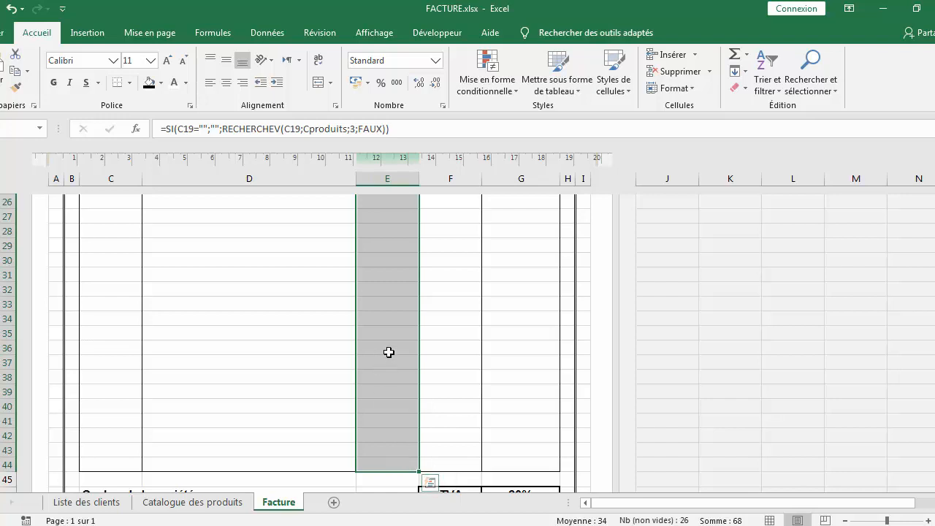
right_click(382, 353)
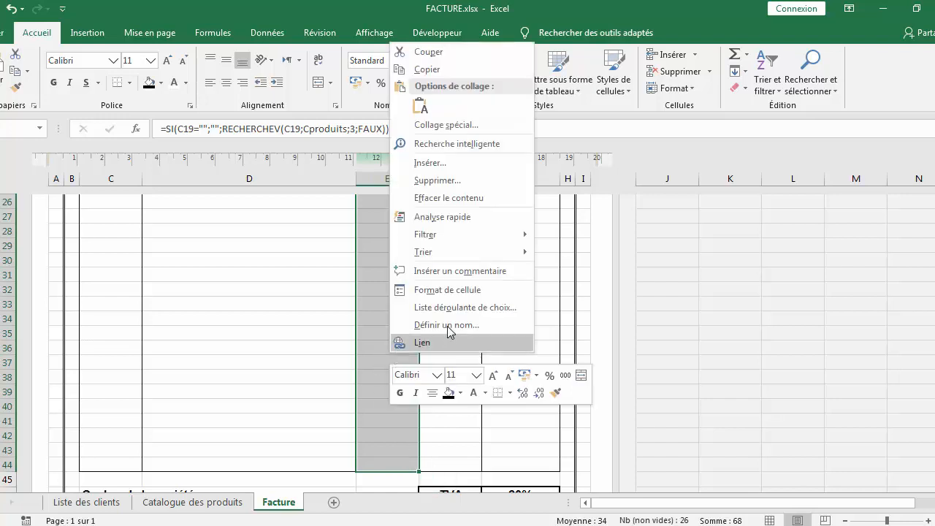
left_click(448, 290)
left_click(282, 144)
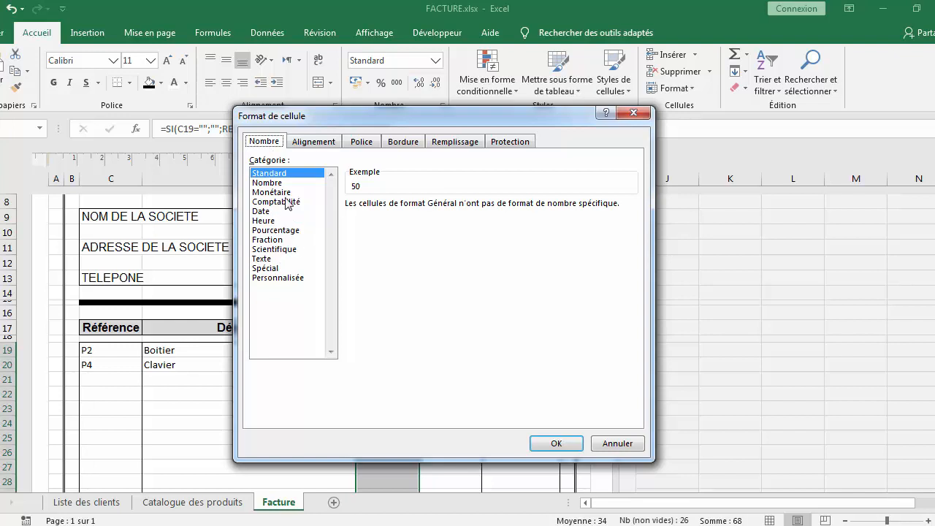
left_click(287, 192)
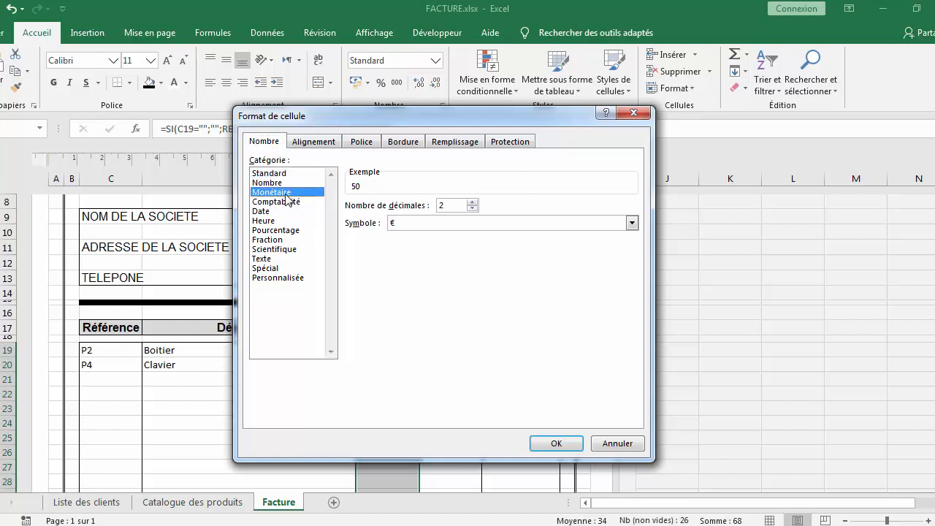
left_click(567, 444)
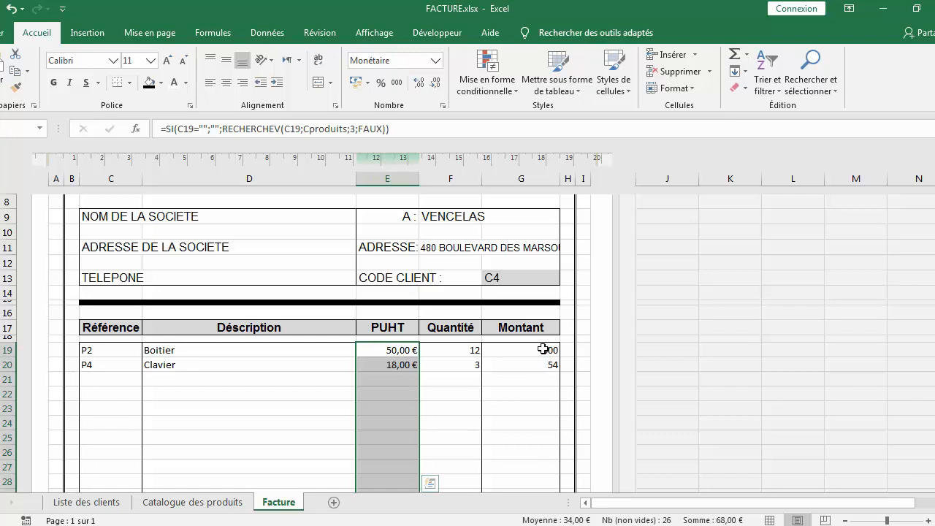
Format the Montant item cells as Monétaire currency
left_click_drag(543, 350, 547, 464)
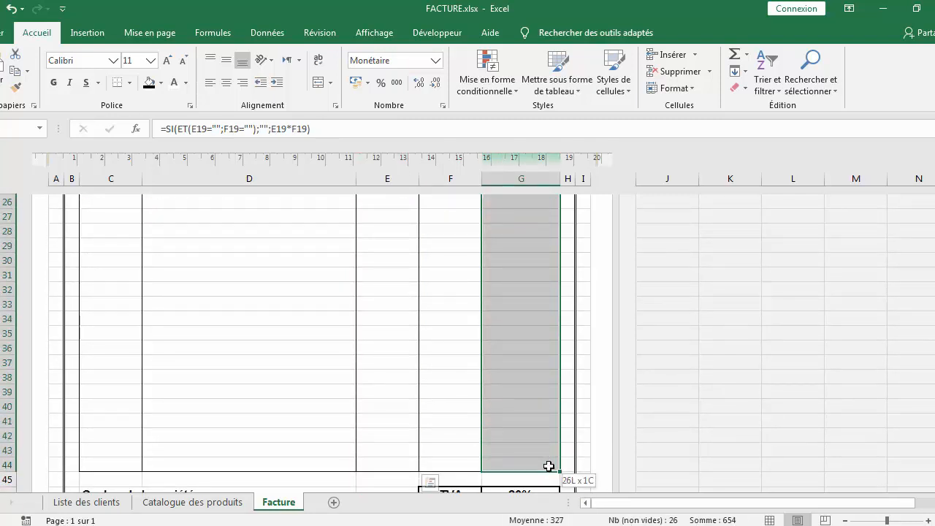
right_click(520, 312)
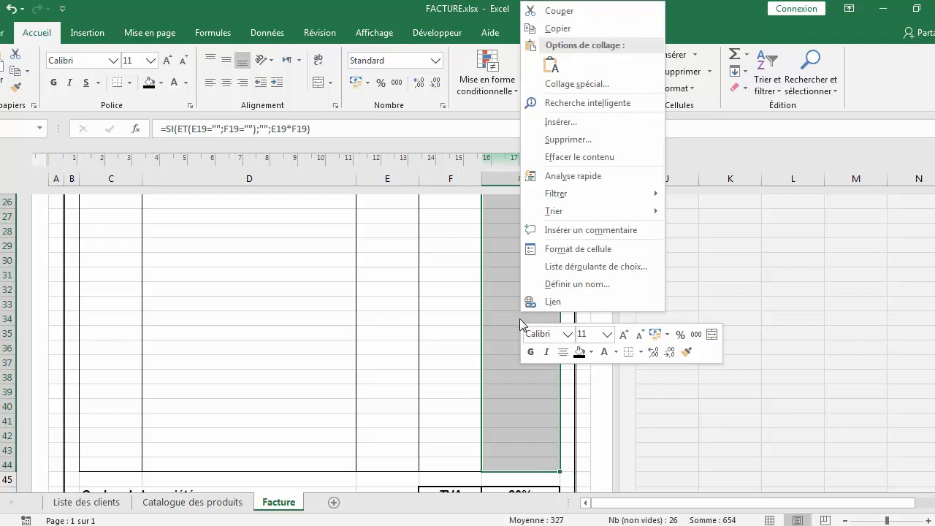
left_click(558, 247)
left_click(386, 145)
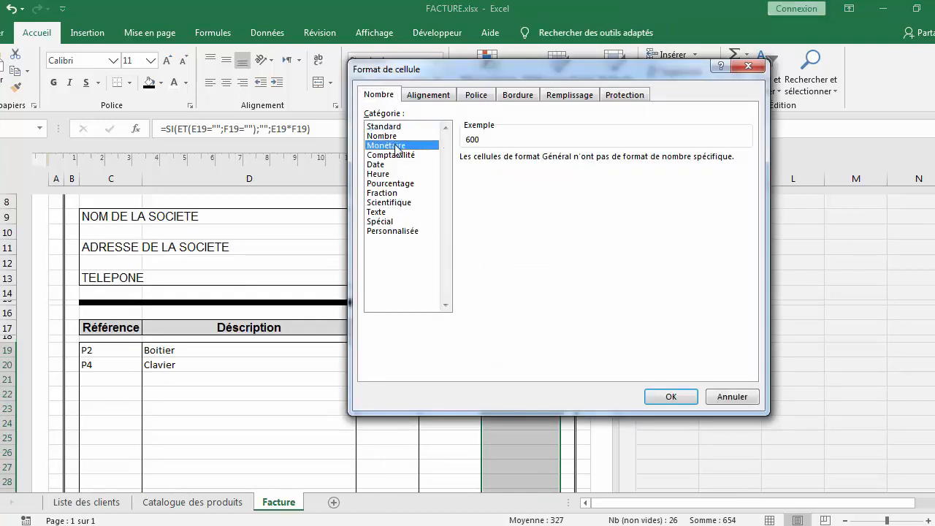
left_click(663, 397)
key("Down")
key("Down")
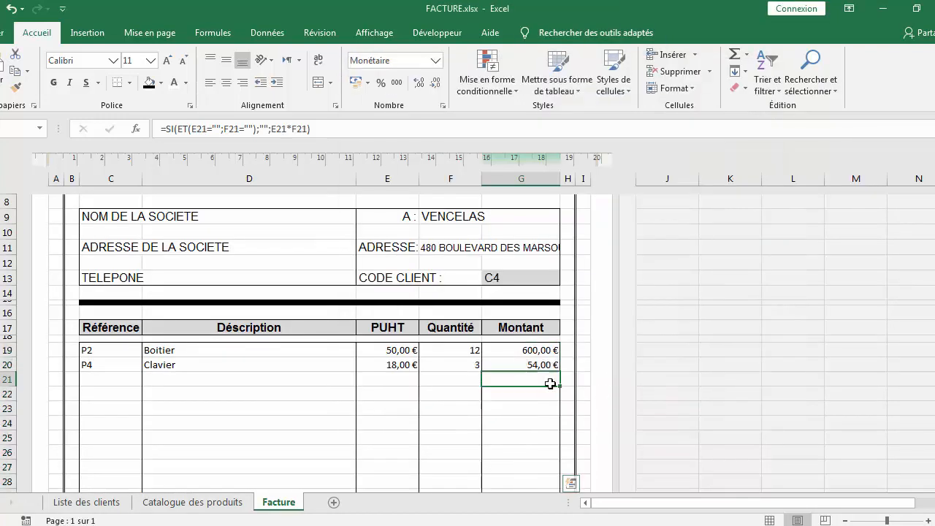
Center the contents of the PUHT, Quantité and Montant item cells
left_click_drag(88, 353, 244, 395)
left_click(398, 349)
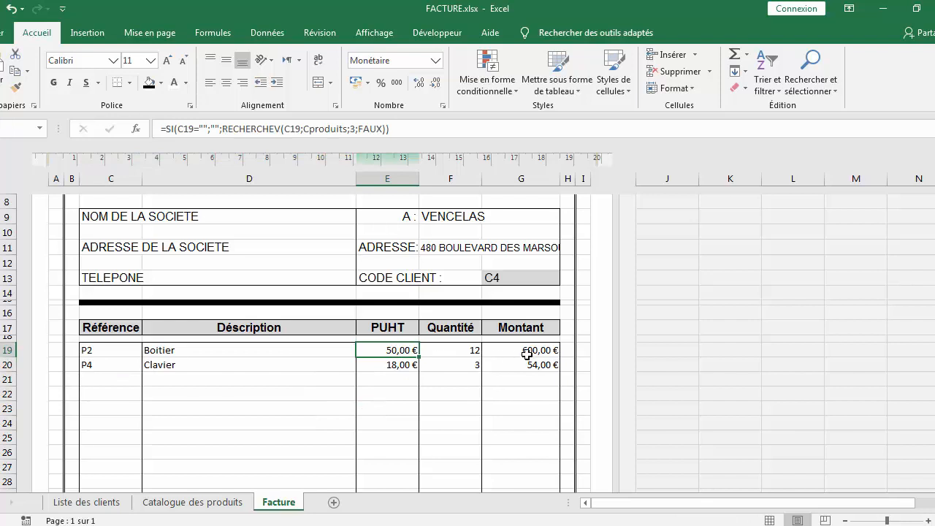
left_click_drag(390, 355, 504, 459)
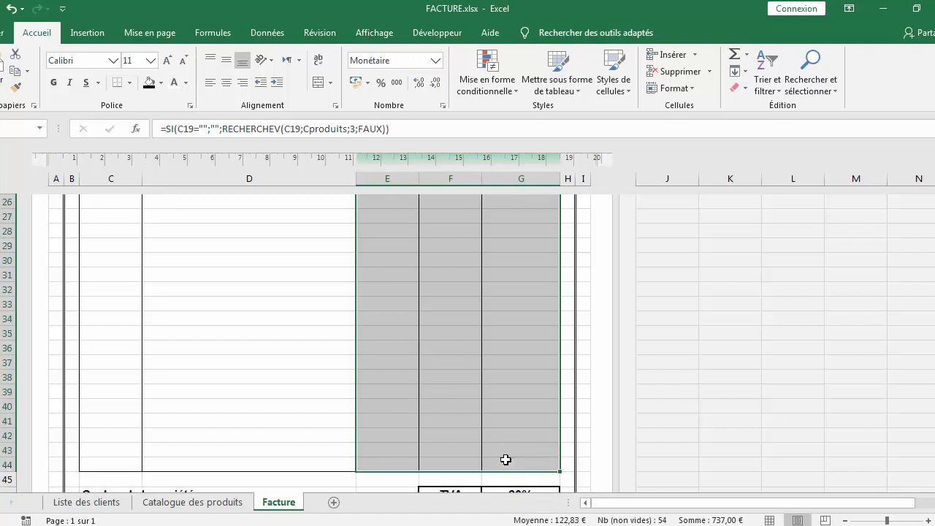
left_click(227, 81)
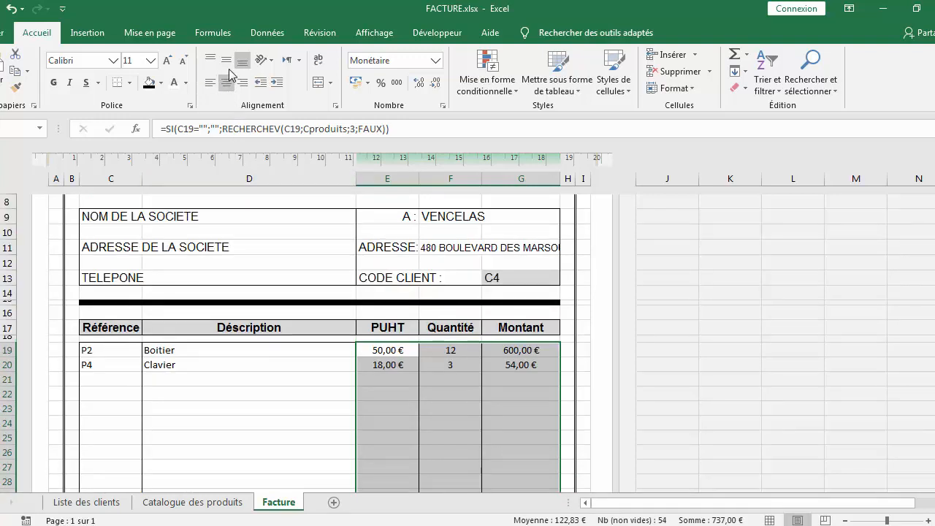
left_click(547, 378)
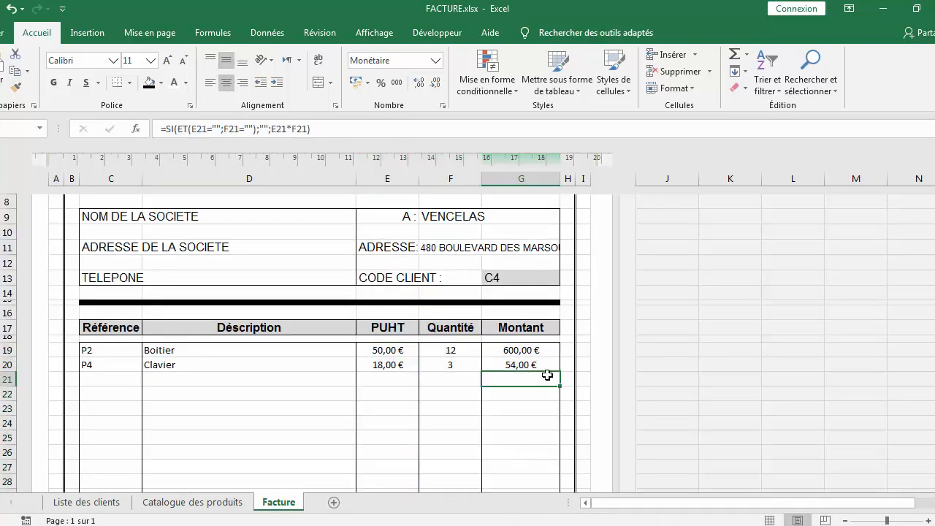
Enter reference P6 in the third item row
scroll(548, 364, "down", 4)
scroll(548, 364, "up", 2)
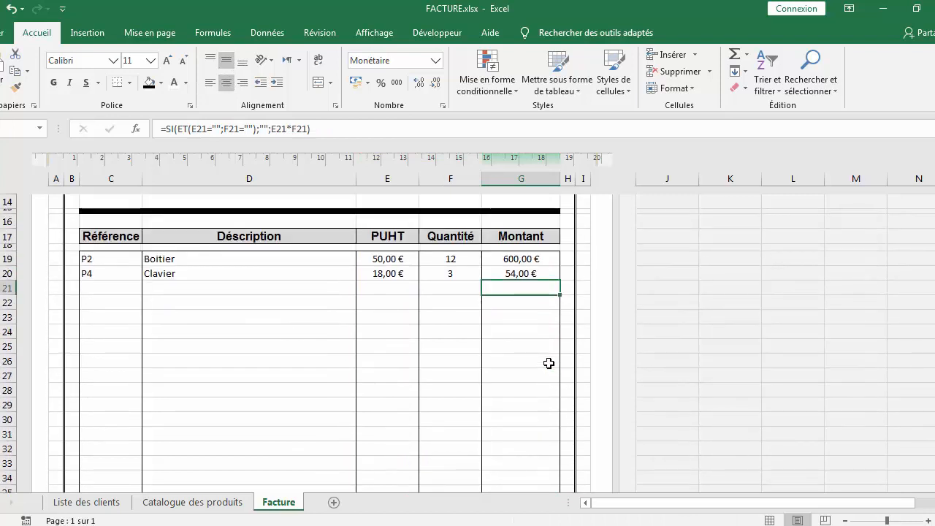
scroll(549, 362, "up", 2)
scroll(549, 362, "down", 4)
scroll(550, 363, "up", 3)
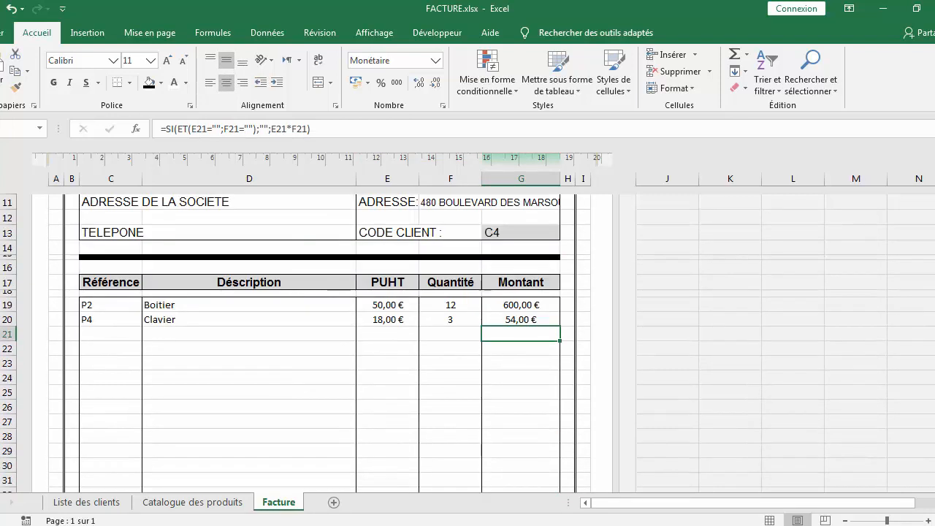
left_click(96, 333)
double_click(99, 334)
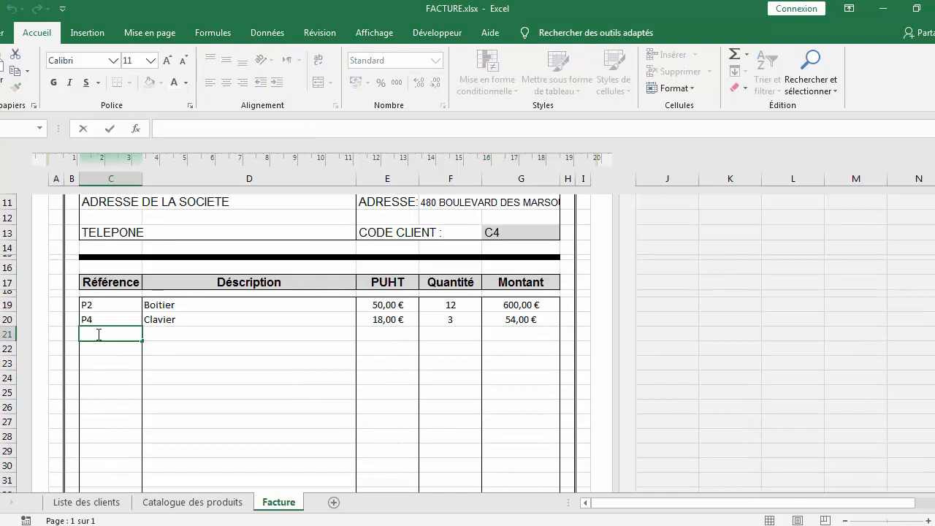
type("P6")
key("Return")
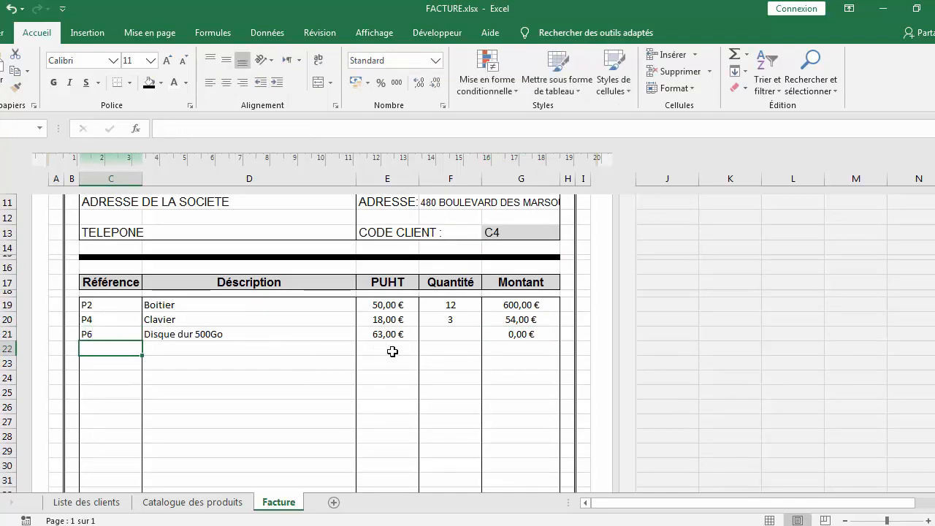
Enter quantity 9 for the third item
left_click(468, 334)
double_click(466, 335)
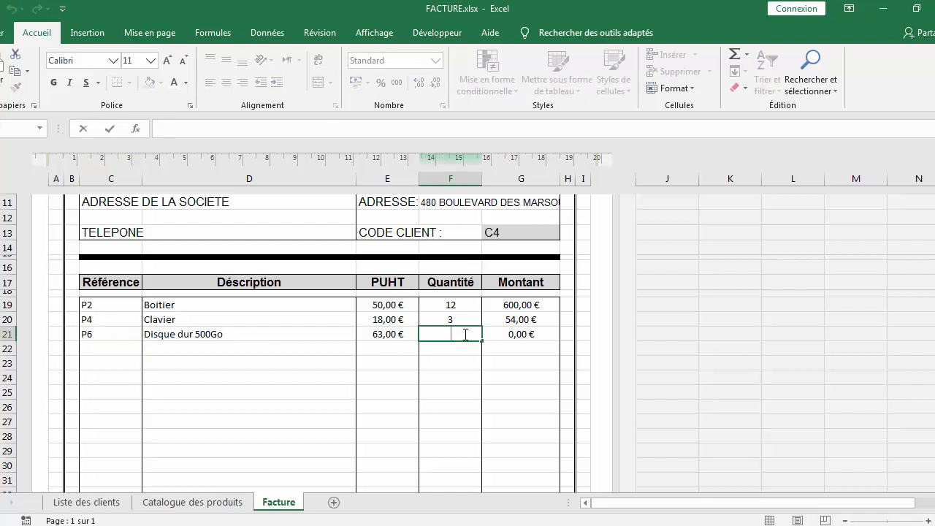
type("9")
left_click(438, 434)
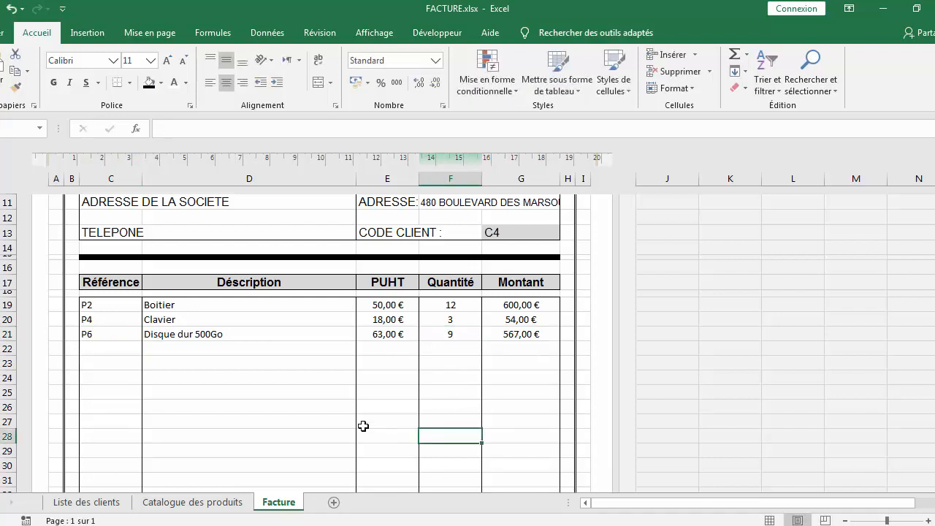
Open the HT total cell for editing
scroll(510, 366, "down", 8)
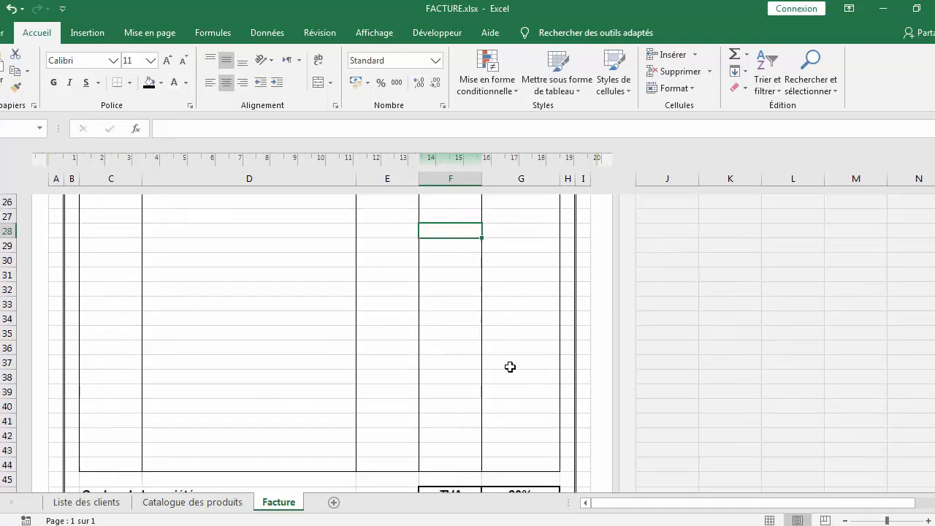
left_click(534, 404)
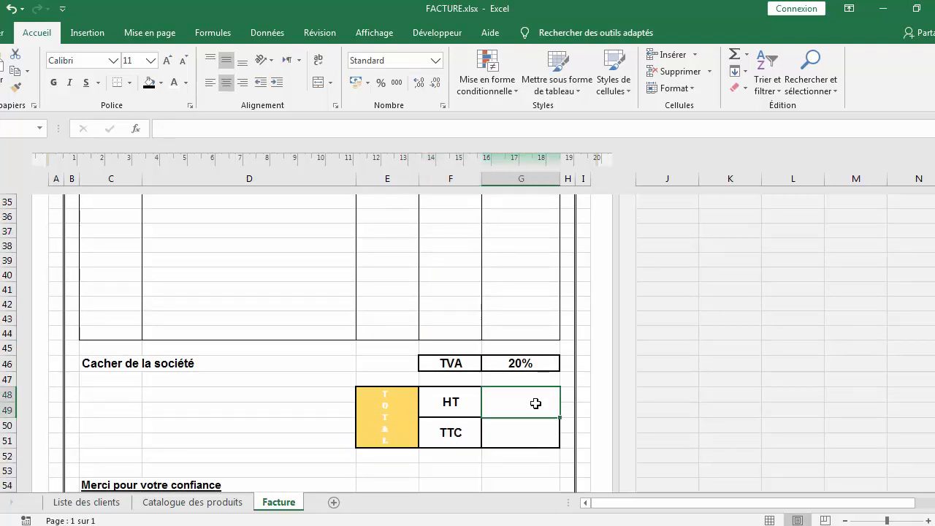
double_click(538, 404)
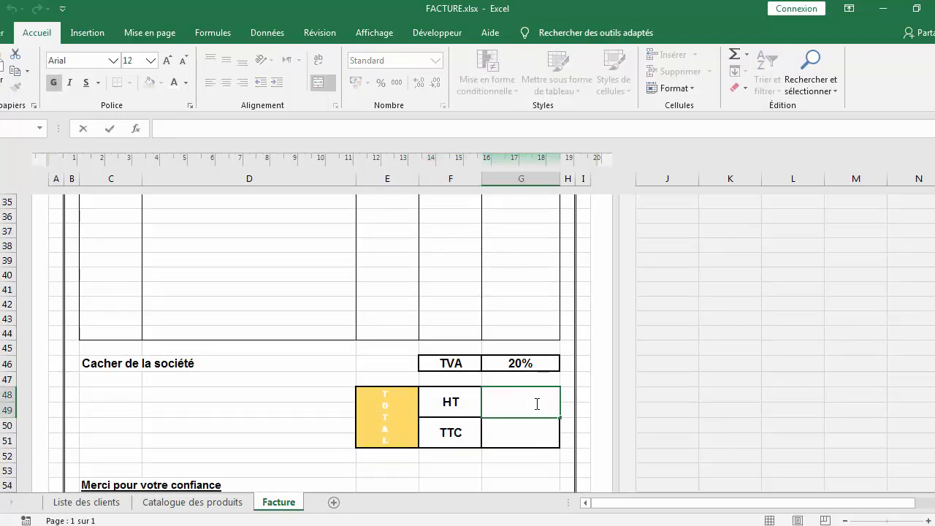
scroll(491, 394, "up", 7)
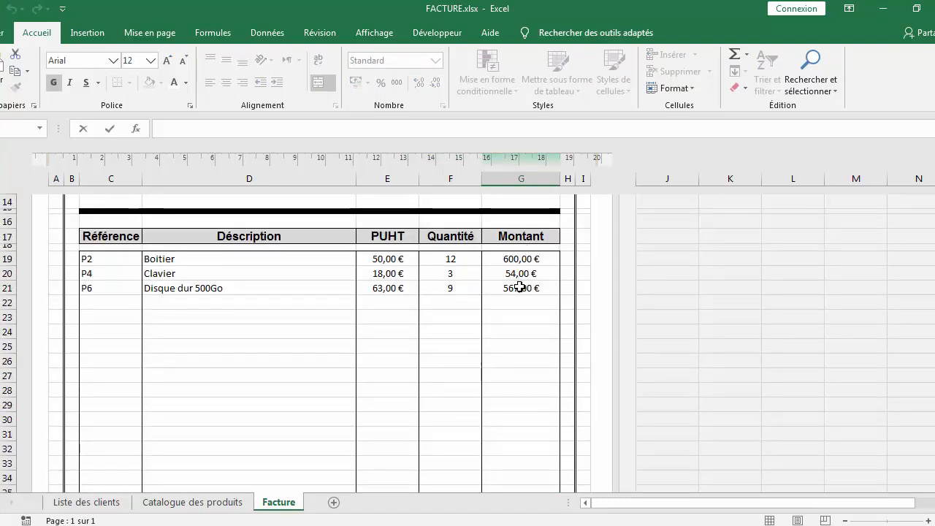
scroll(522, 295, "down", 7)
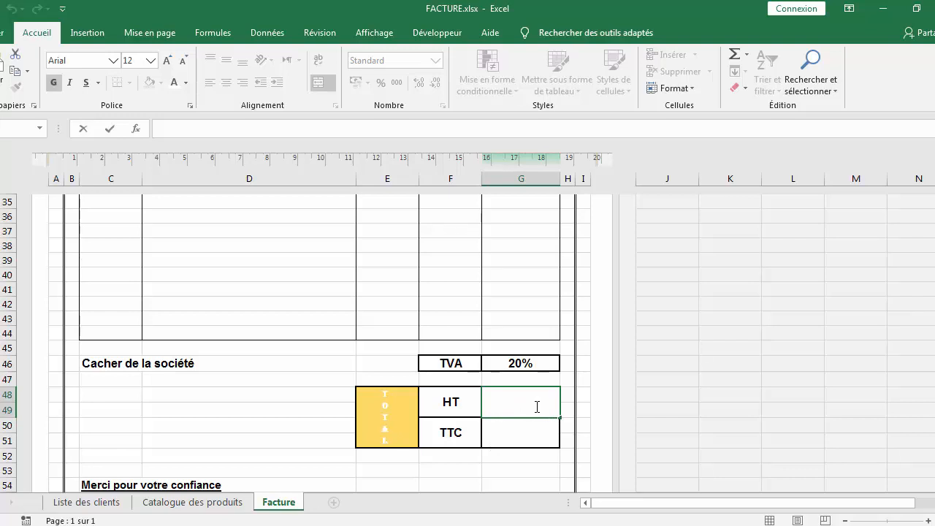
Enter the formula =somm(G19:G44) in the HT total cell
type("=somm")
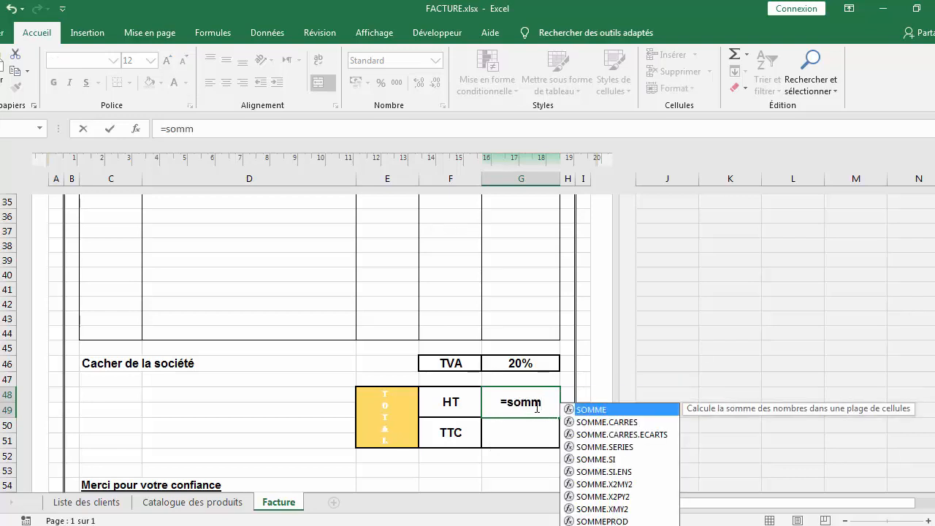
type("(")
scroll(502, 279, "up", 7)
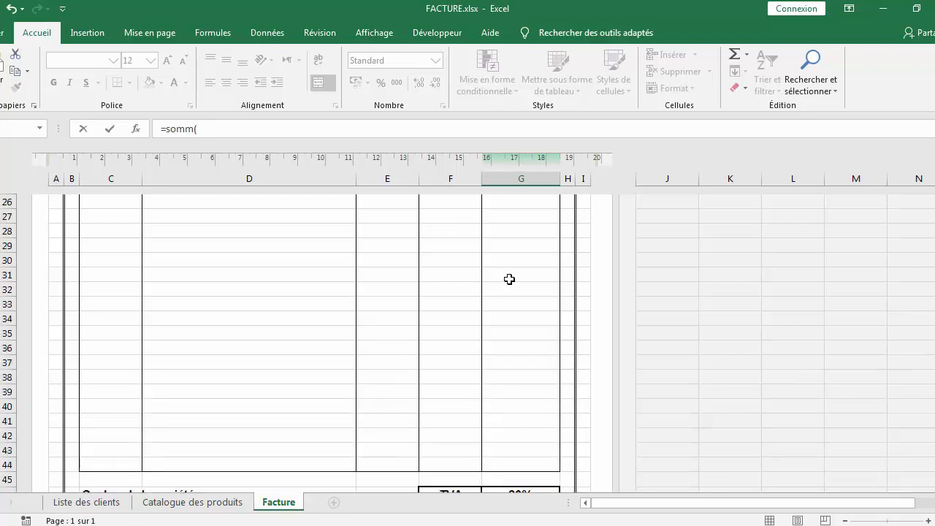
left_click(520, 258)
left_click_drag(523, 280, 536, 388)
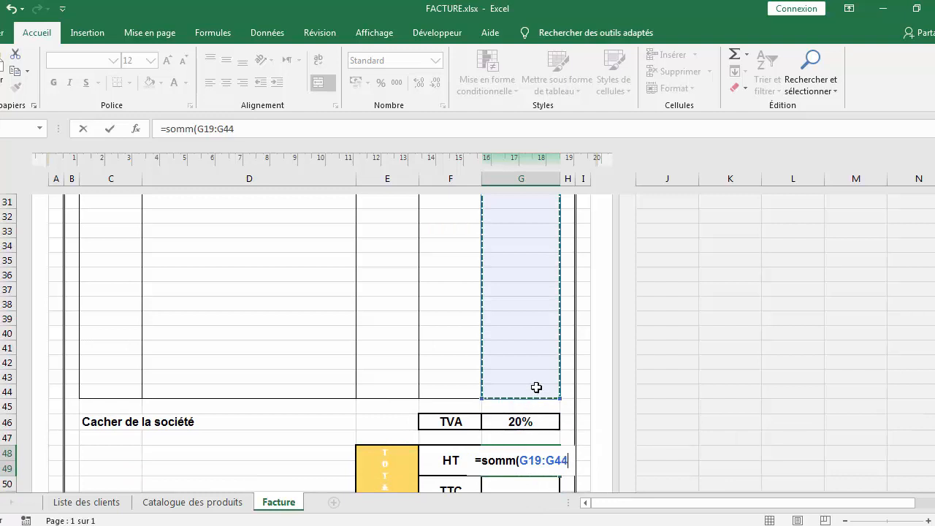
type(")")
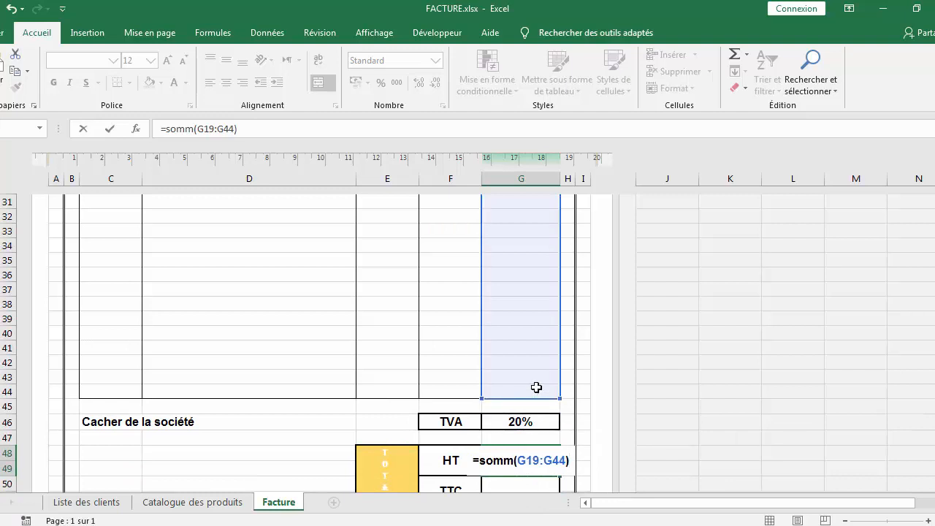
key("Return")
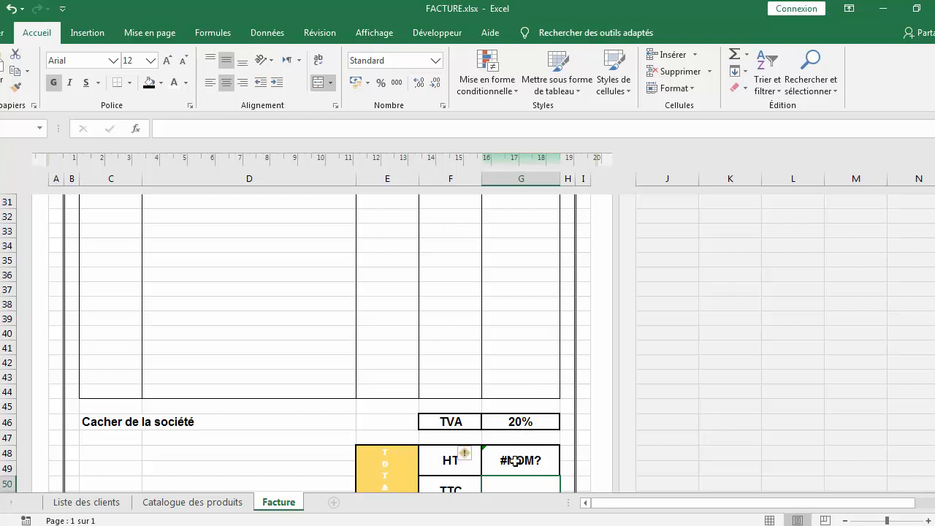
Edit the HT total formula so its range becomes G19:G21
key("Up")
scroll(515, 461, "up", 7)
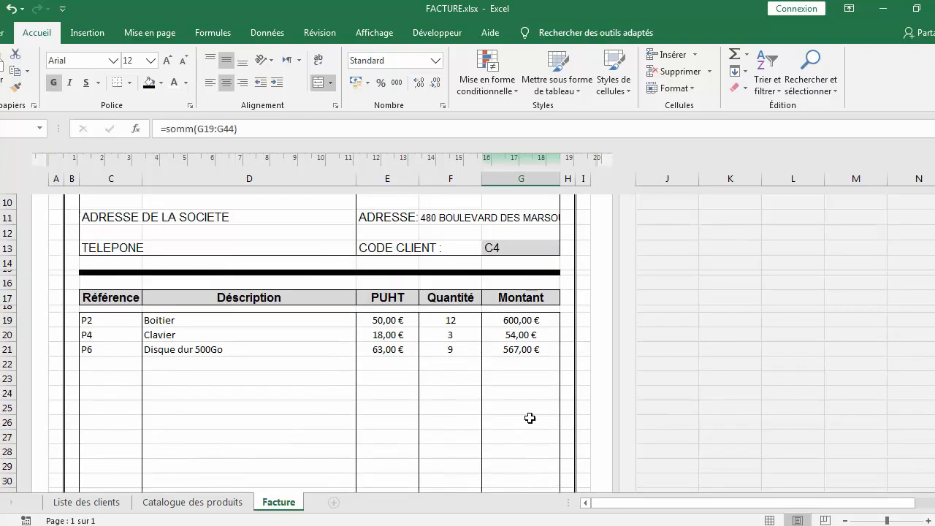
scroll(533, 377, "down", 8)
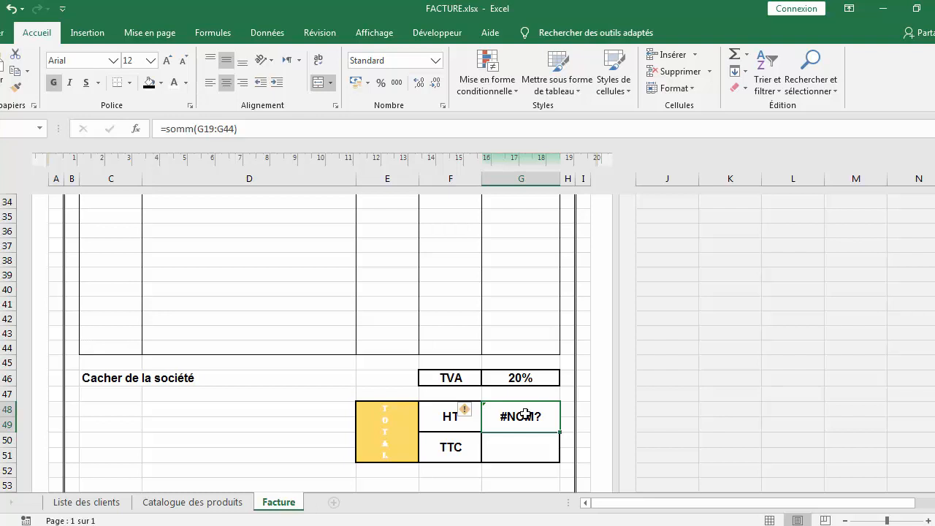
double_click(526, 414)
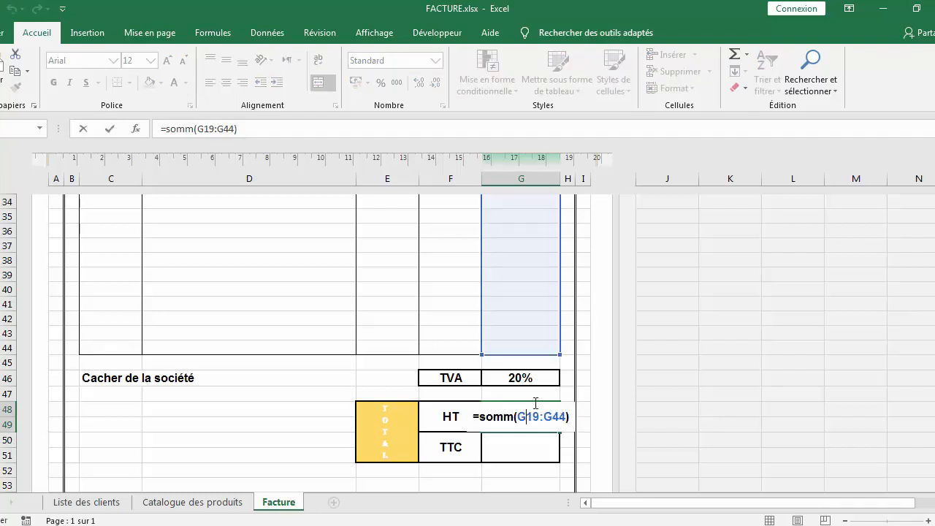
scroll(518, 388, "up", 8)
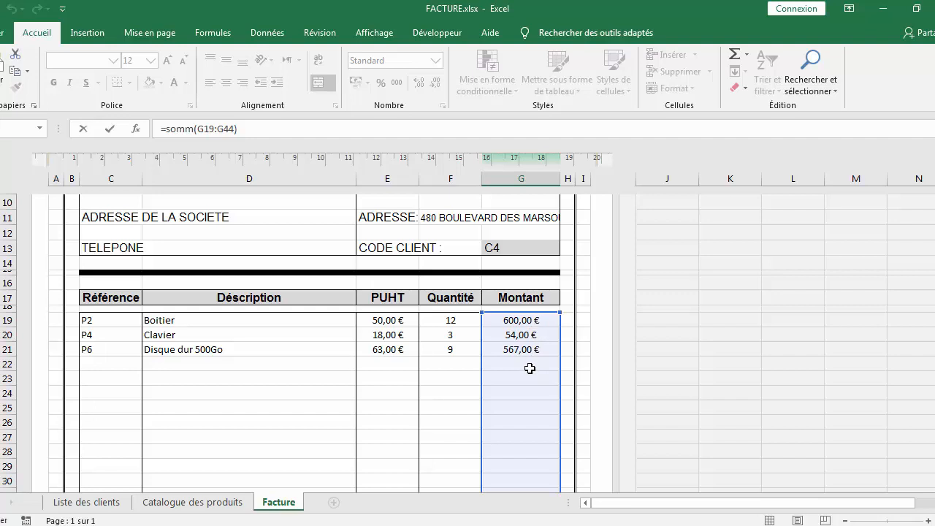
scroll(529, 361, "down", 9)
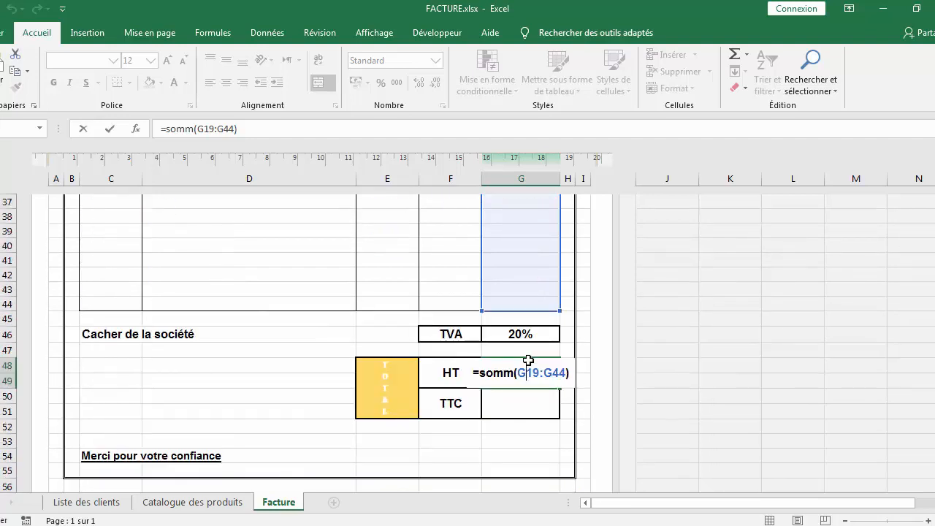
double_click(566, 373)
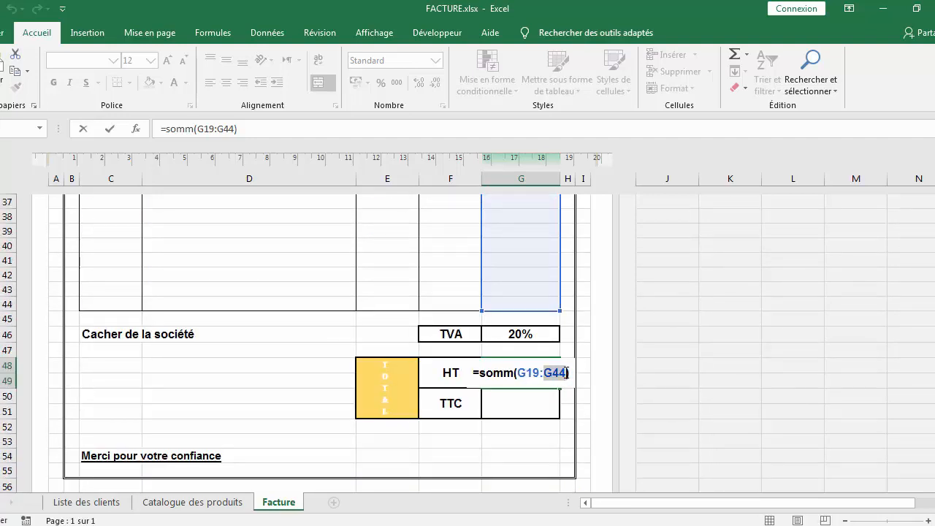
key("BackSpace")
key("BackSpace")
key("BackSpace")
key("BackSpace")
key("BackSpace")
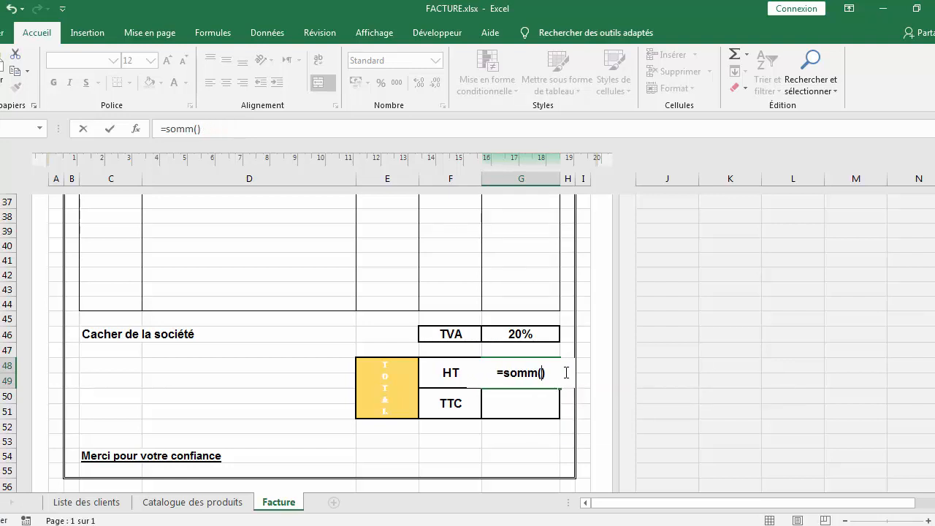
scroll(536, 290, "up", 9)
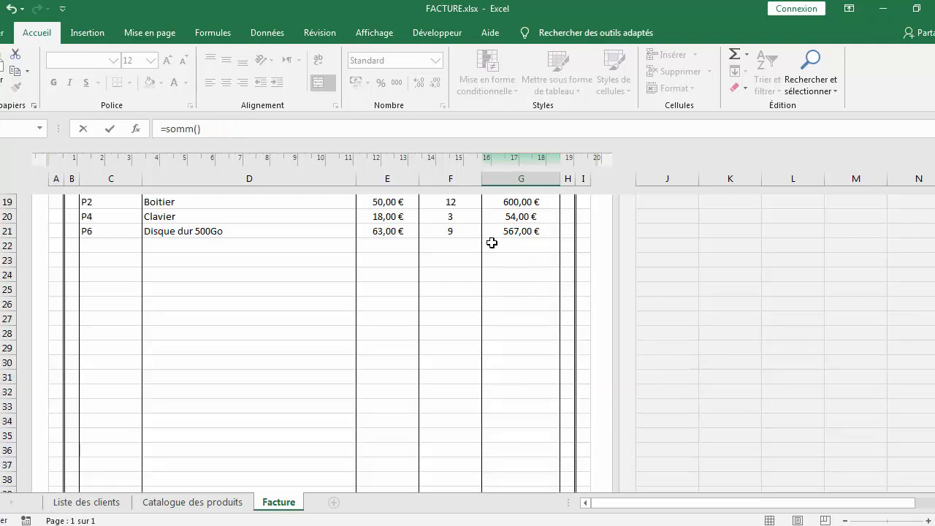
left_click_drag(521, 317, 522, 452)
left_click_drag(518, 364, 519, 349)
scroll(524, 351, "down", 8)
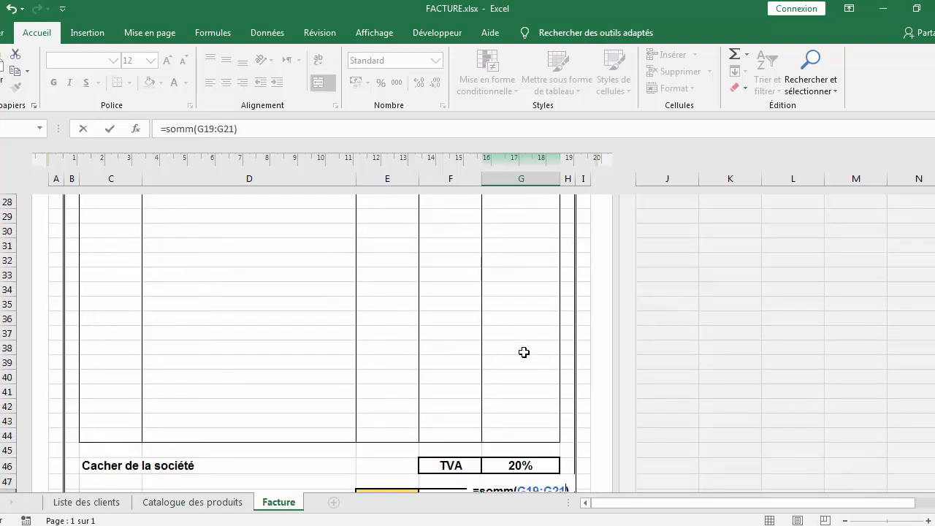
key("Return")
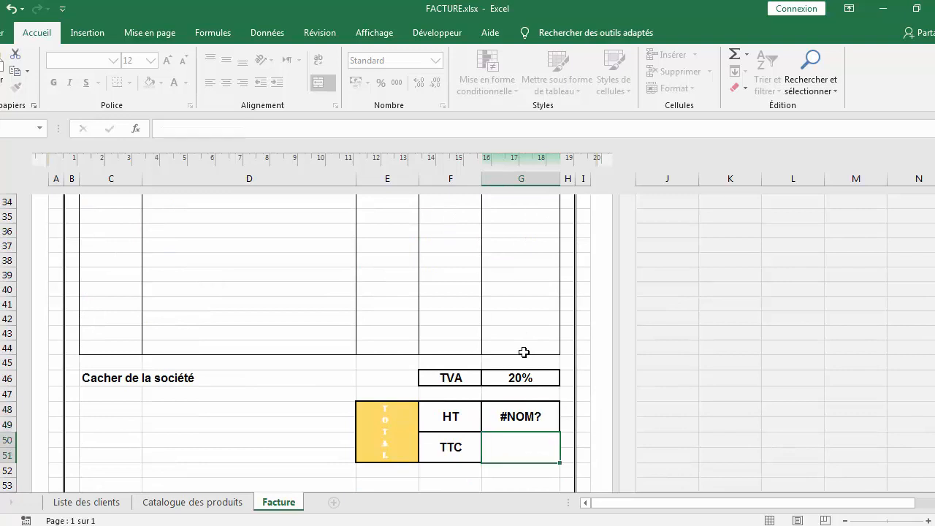
Format the HT total cell as currency through the cell format dialog
left_click(508, 418)
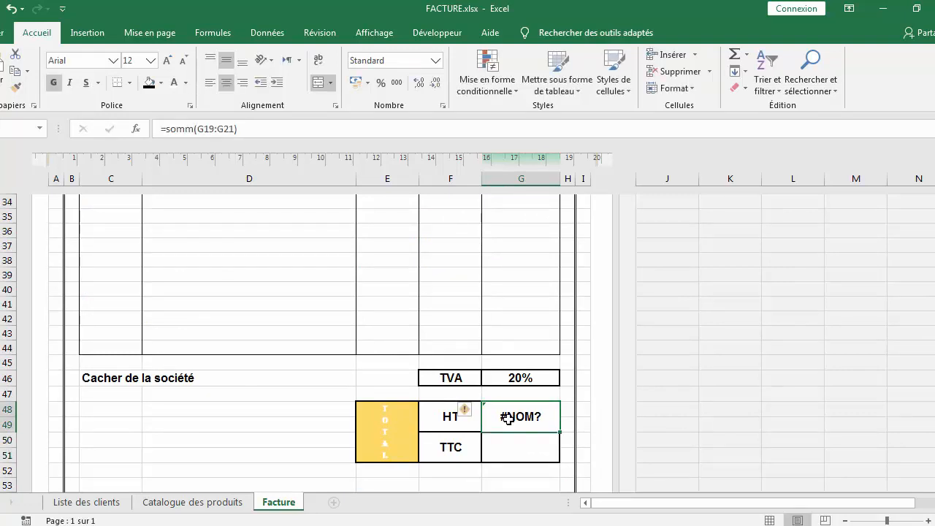
right_click(538, 415)
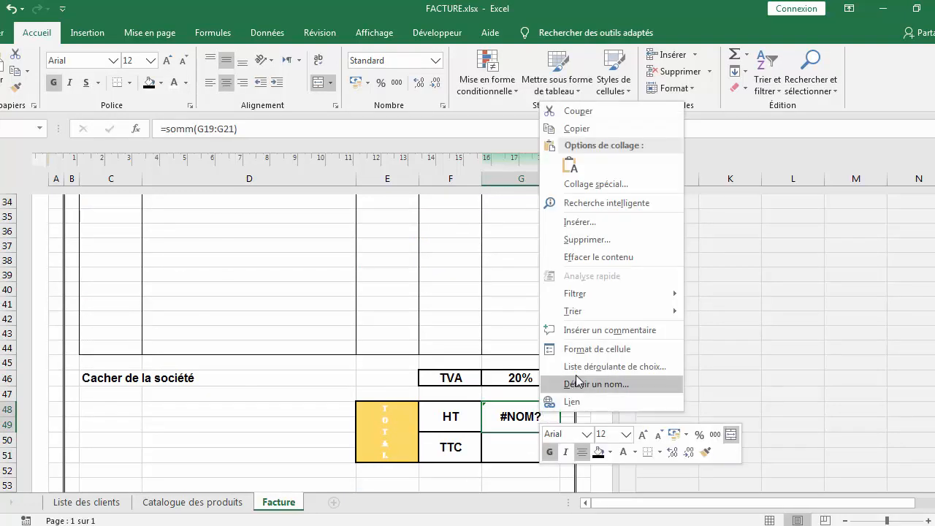
left_click(553, 350)
left_click(416, 247)
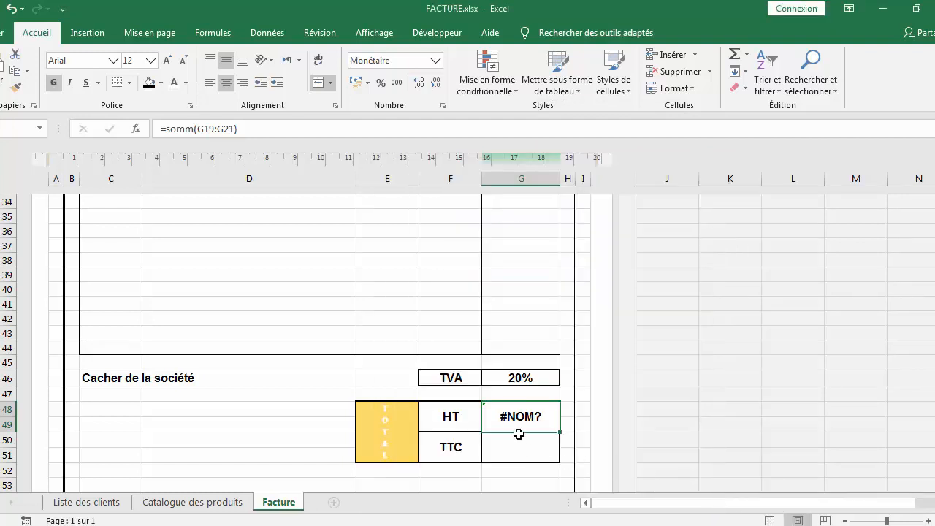
Rewrite the HT total formula as =somme(G19:G44) to sum the Montant column
double_click(538, 413)
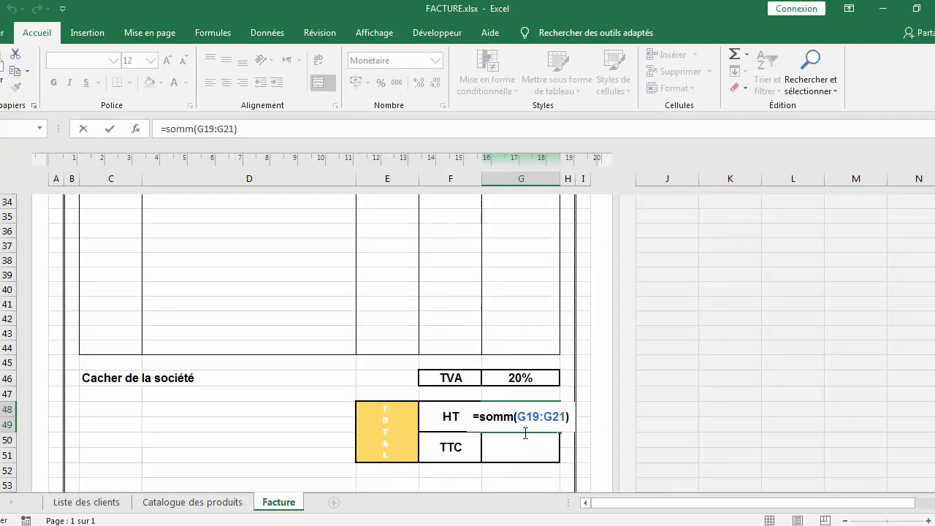
left_click_drag(575, 416, 513, 417)
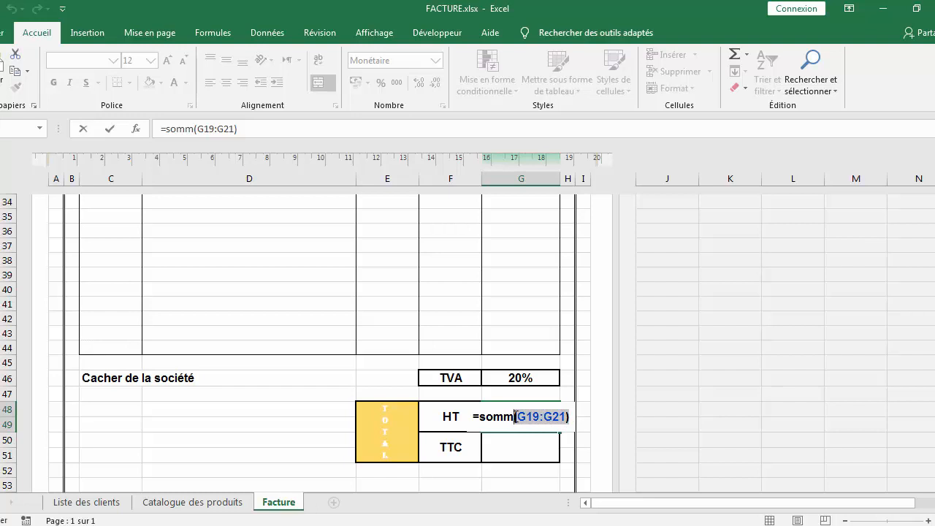
type("e")
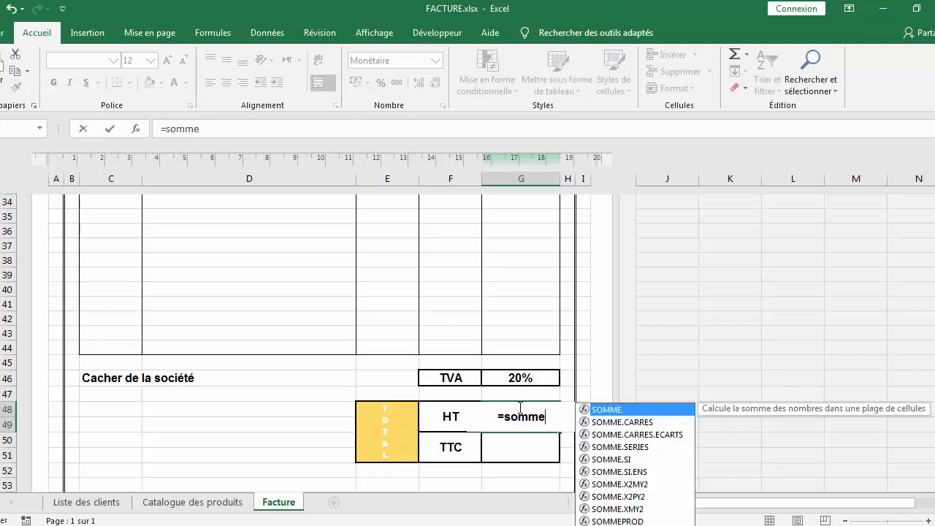
type("(")
scroll(541, 333, "up", 8)
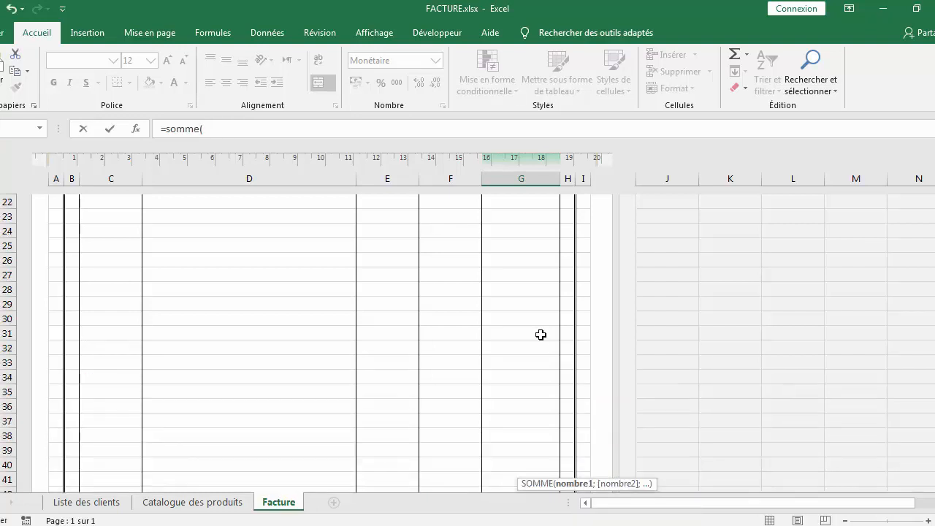
left_click_drag(534, 320, 543, 457)
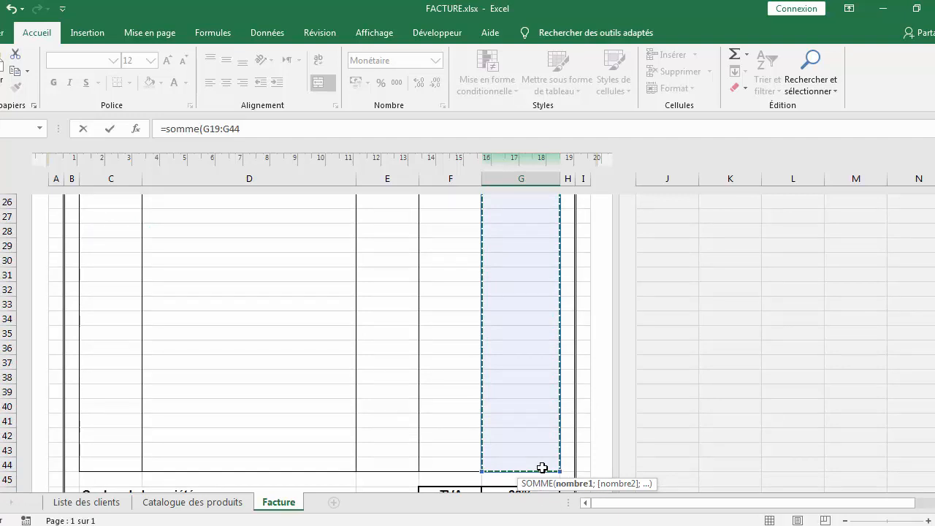
type("=")
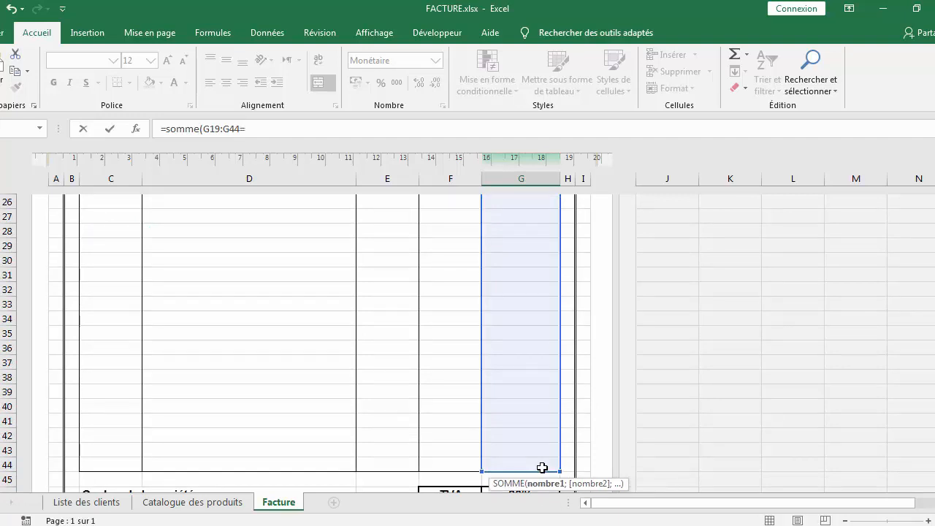
scroll(543, 307, "down", 2)
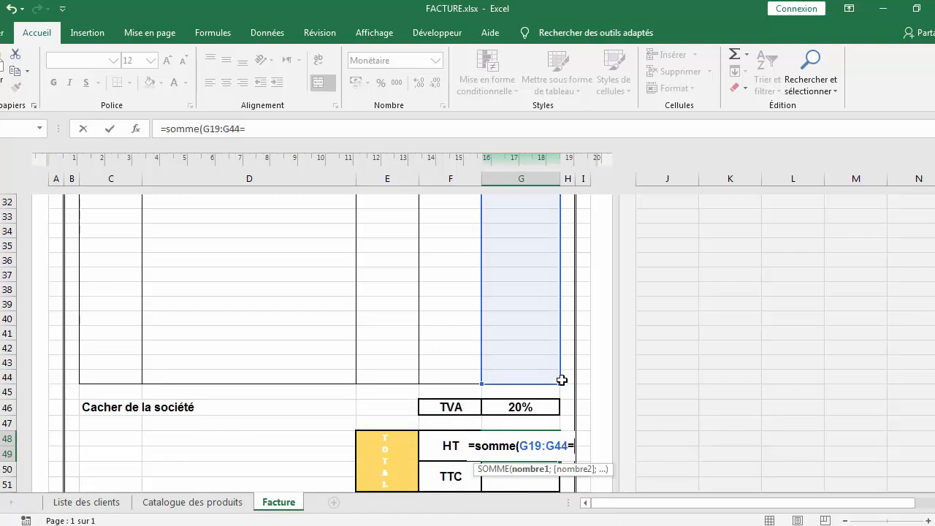
key("BackSpace")
type(")")
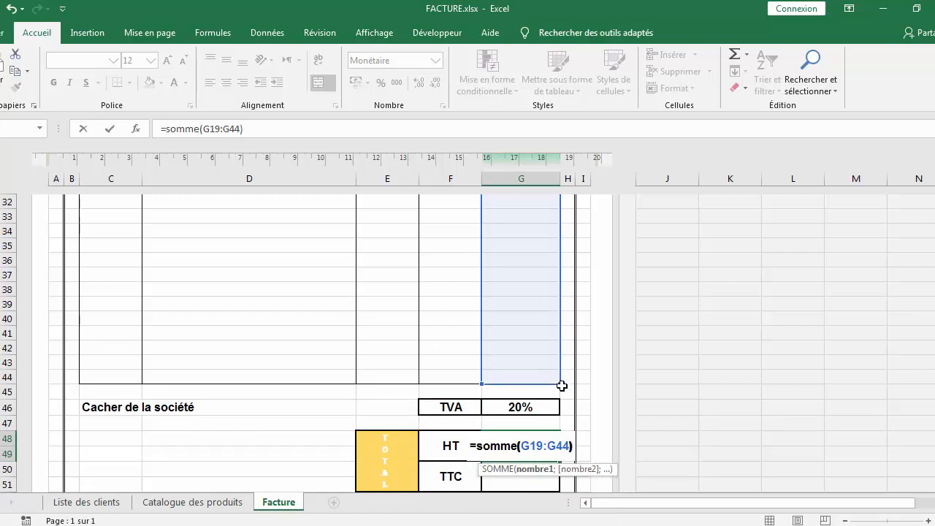
key("Return")
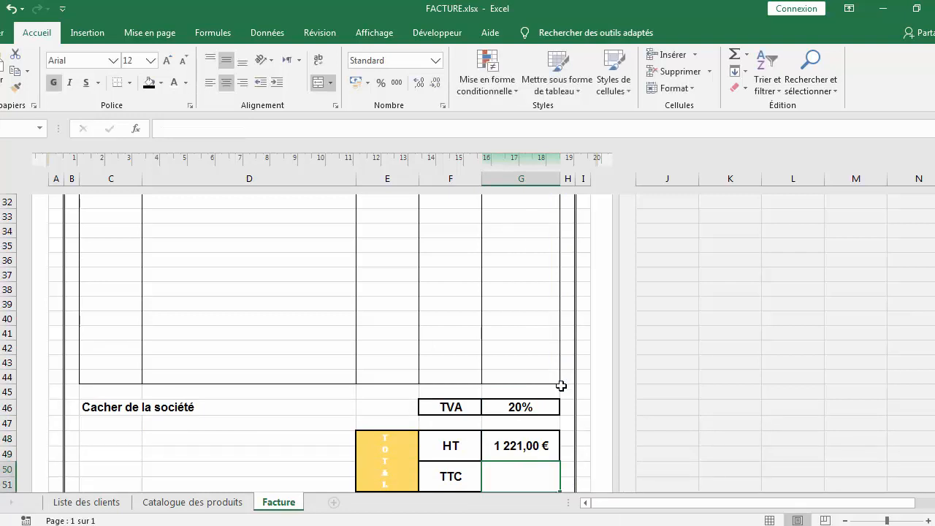
Enter the formula =G48-G48*G46 in the TTC total cell
left_click(531, 438)
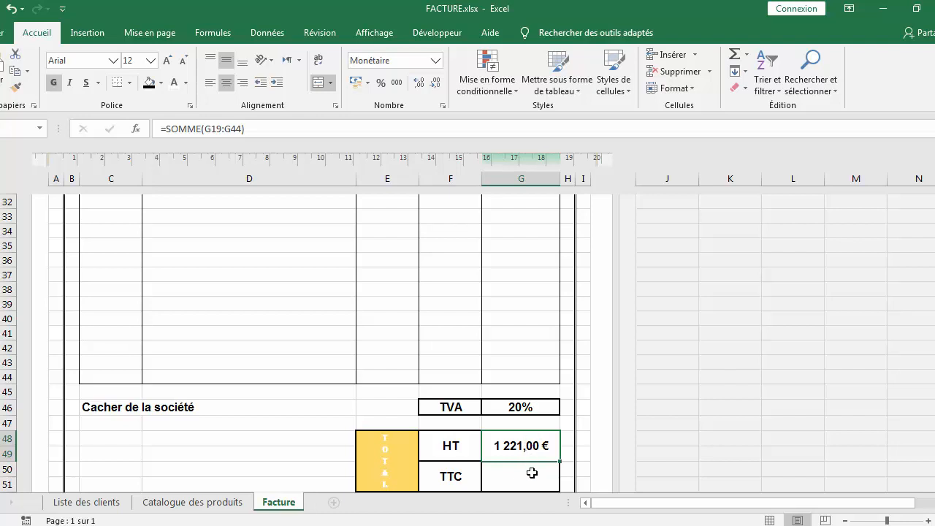
left_click(532, 474)
double_click(533, 473)
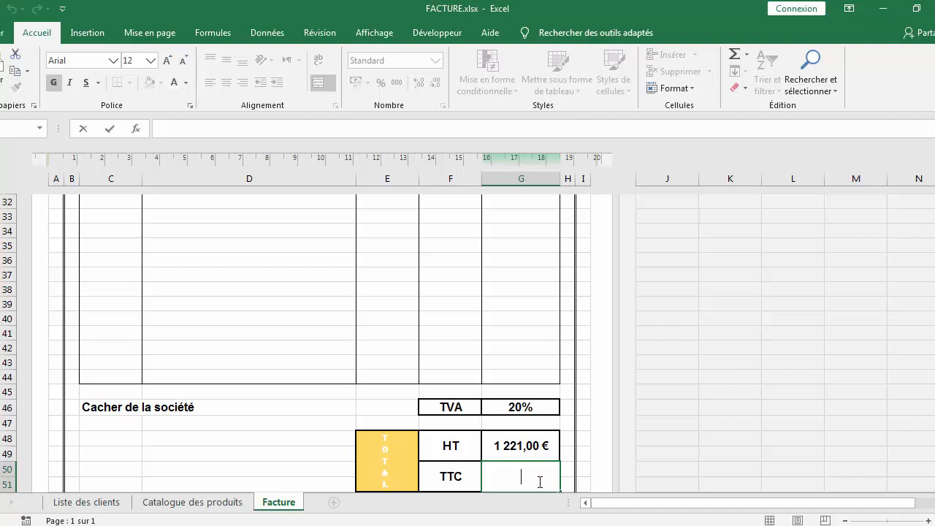
type("=")
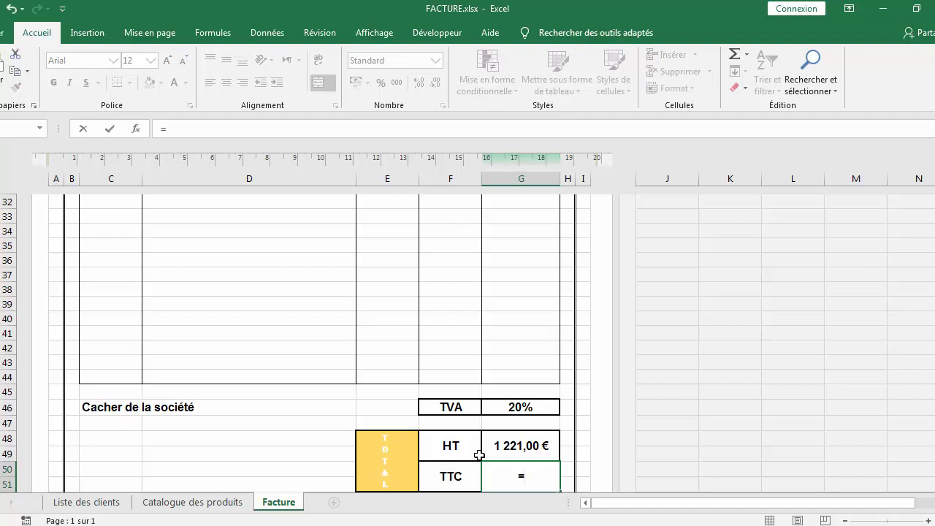
left_click(500, 444)
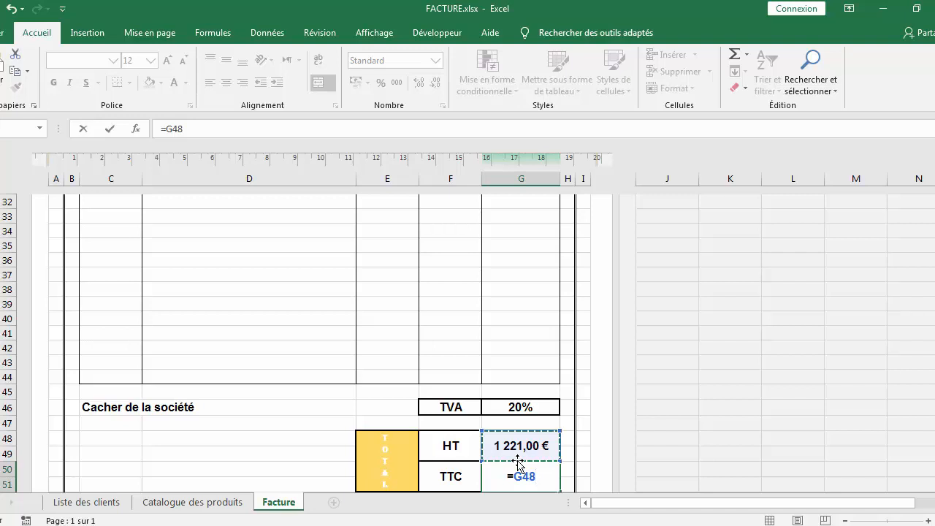
type("-")
left_click(520, 449)
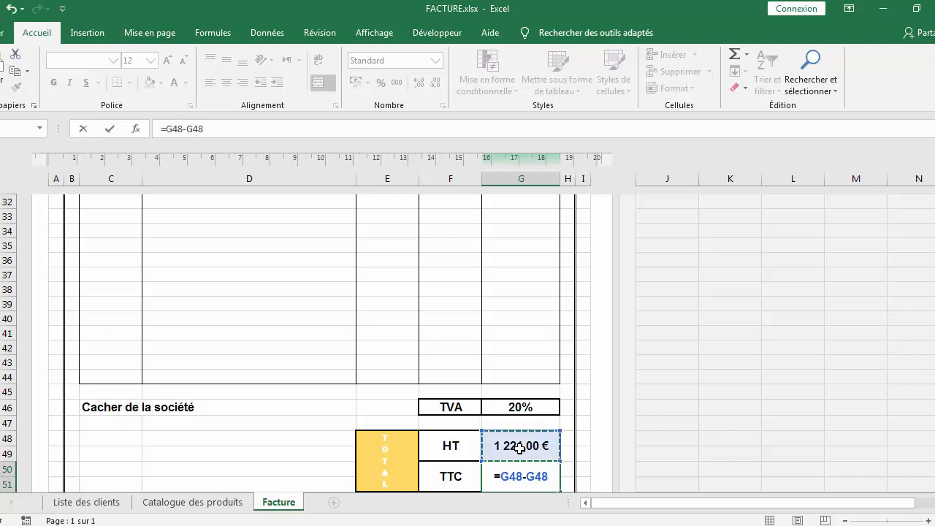
type("*")
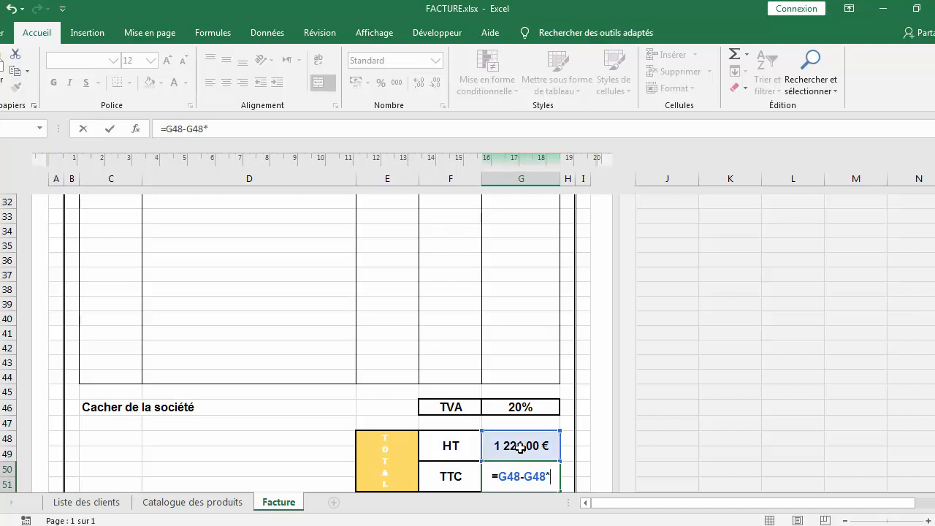
left_click(514, 408)
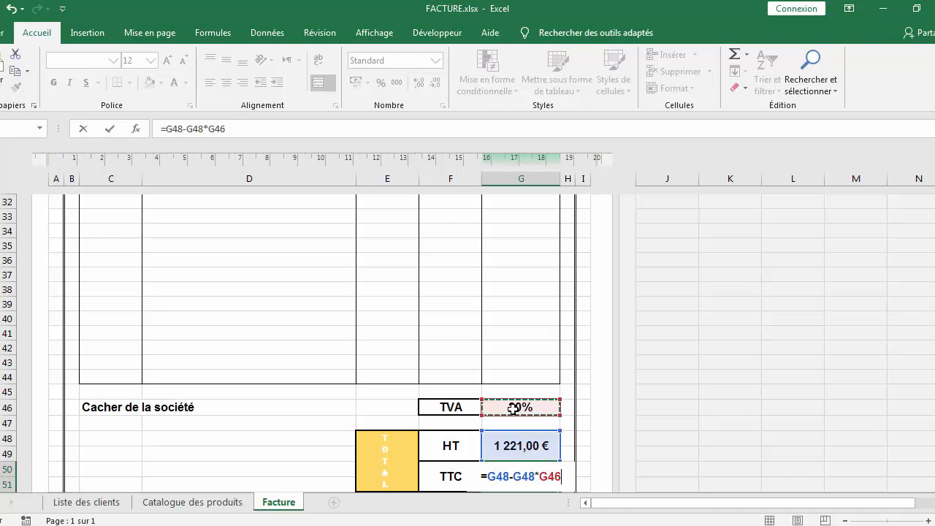
key("Return")
scroll(442, 405, "down", 4)
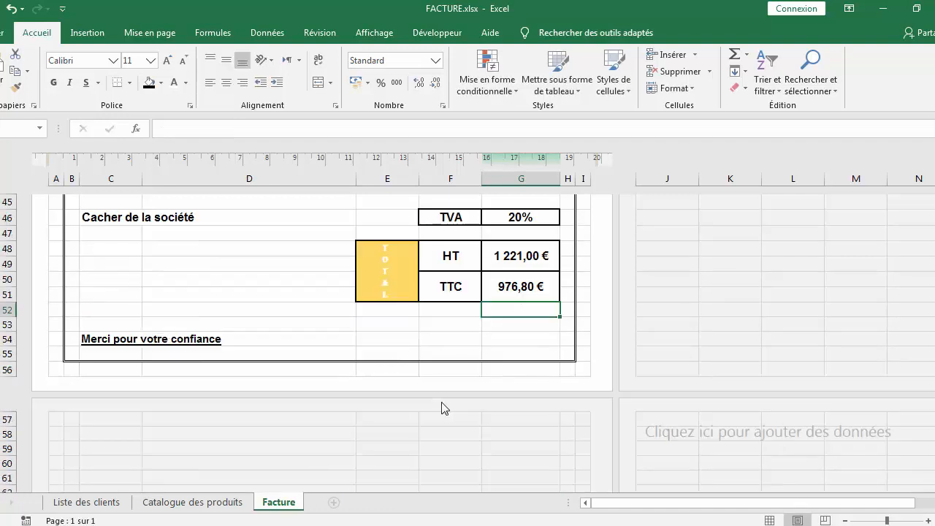
Scroll through the whole invoice to review its lines and totals
scroll(444, 408, "up", 1)
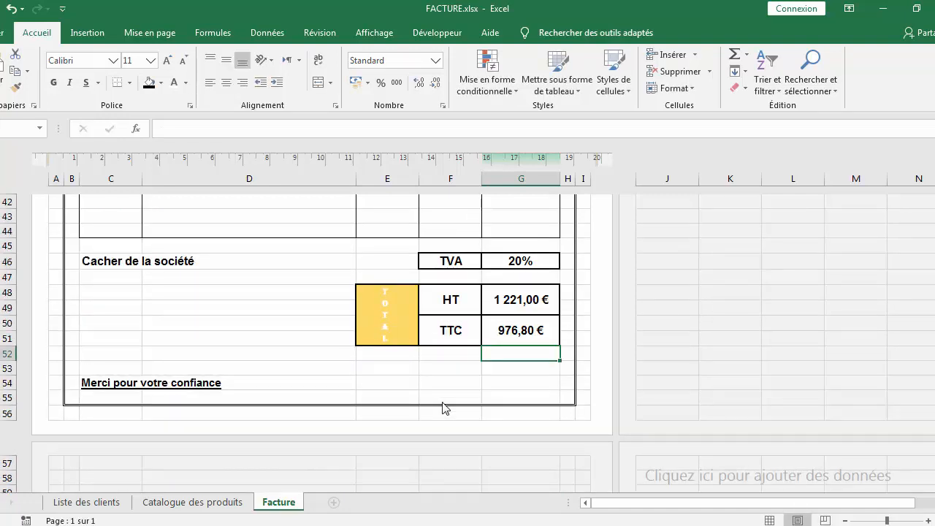
scroll(424, 399, "up", 12)
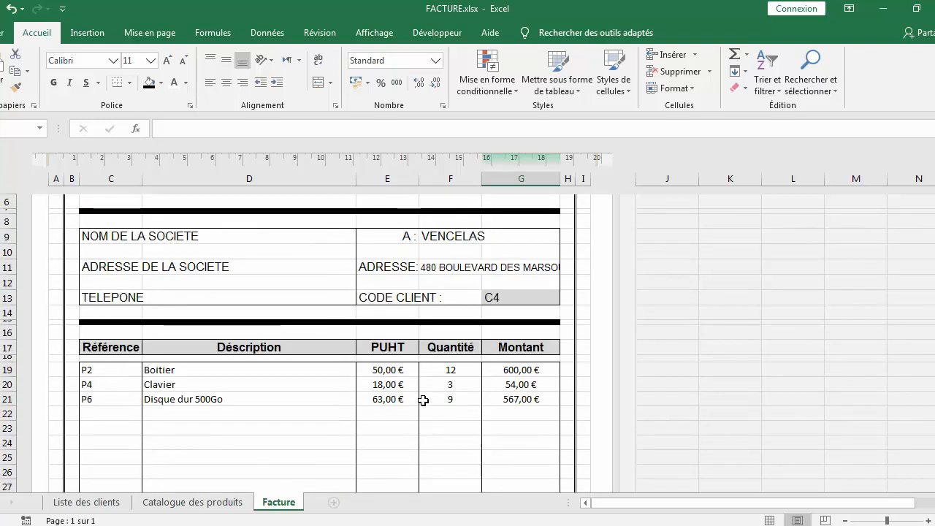
scroll(423, 400, "up", 2)
scroll(423, 401, "down", 14)
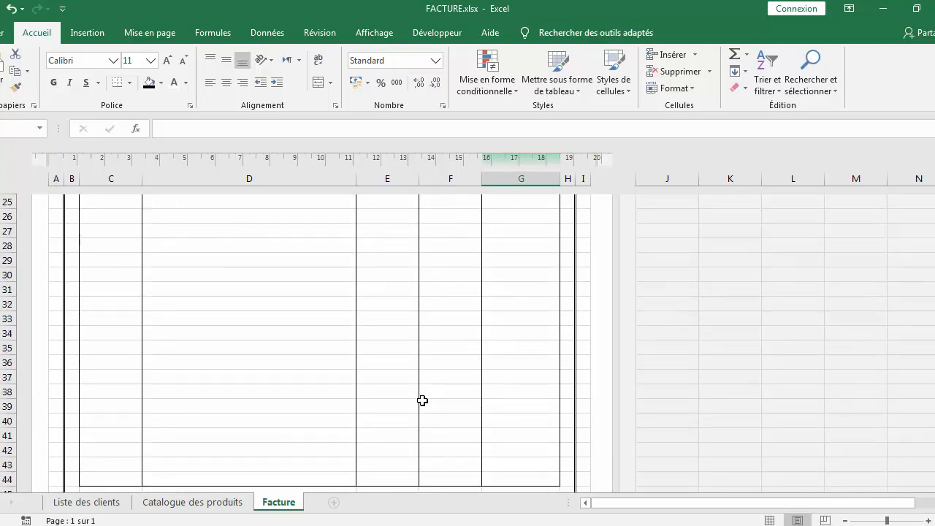
scroll(422, 401, "up", 14)
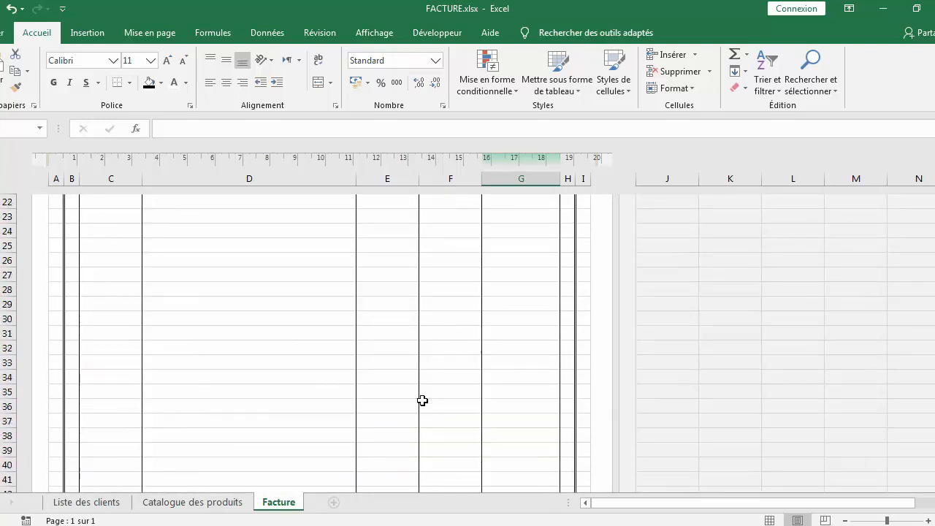
scroll(422, 400, "down", 10)
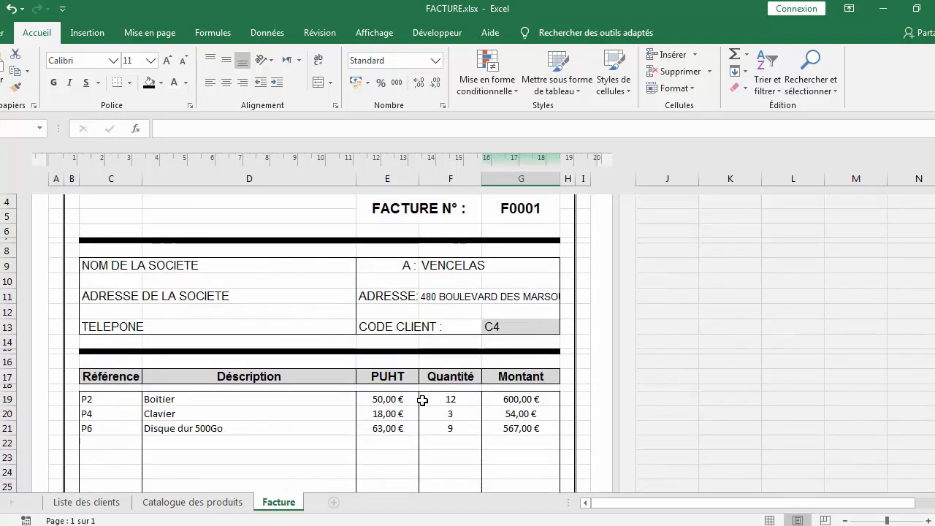
scroll(422, 400, "down", 2)
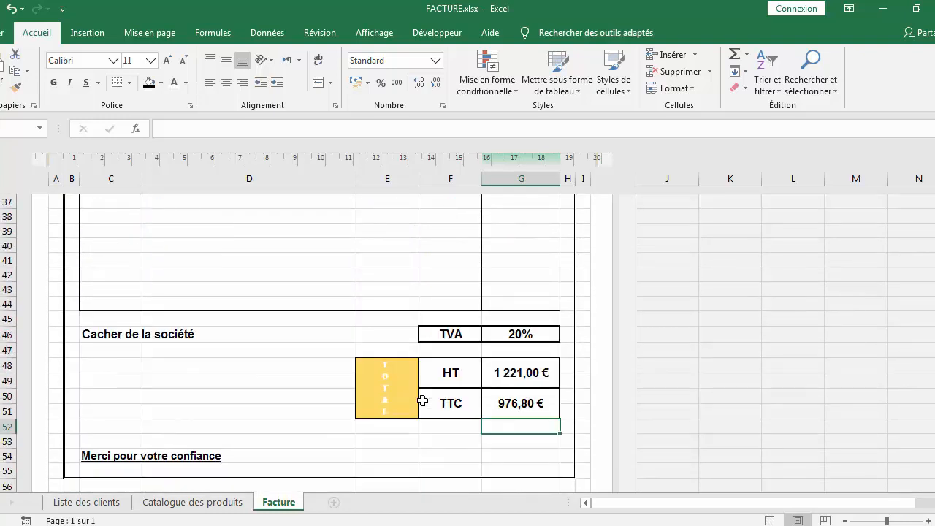
scroll(422, 401, "up", 10)
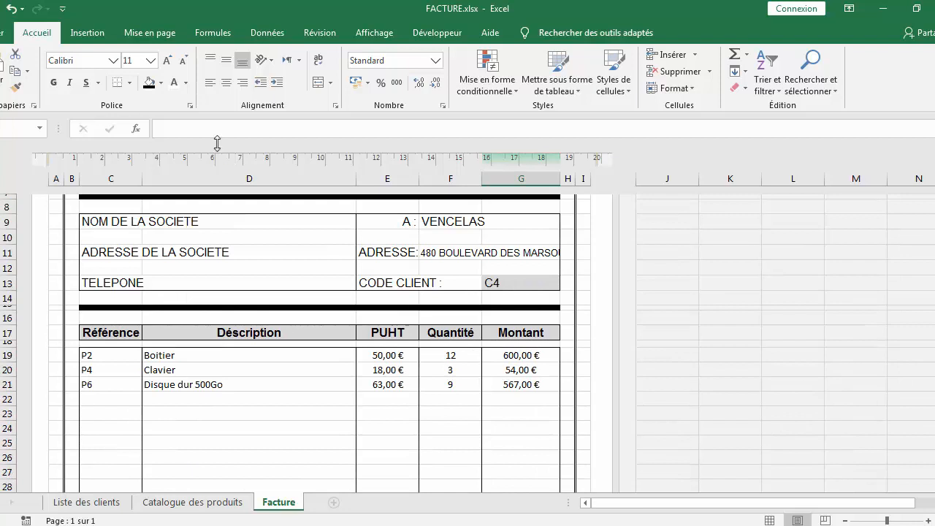
Hide the worksheet gridlines to show the invoice without the cell grid
left_click(375, 33)
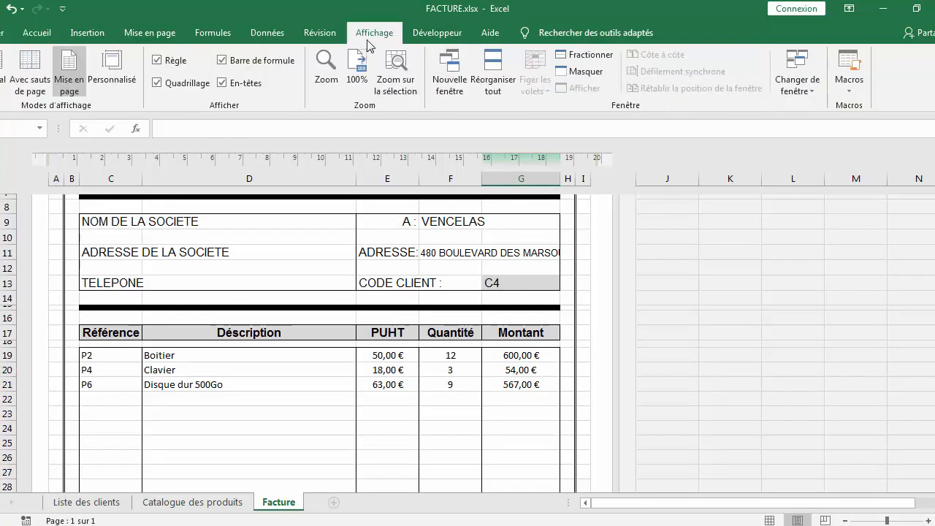
left_click(177, 86)
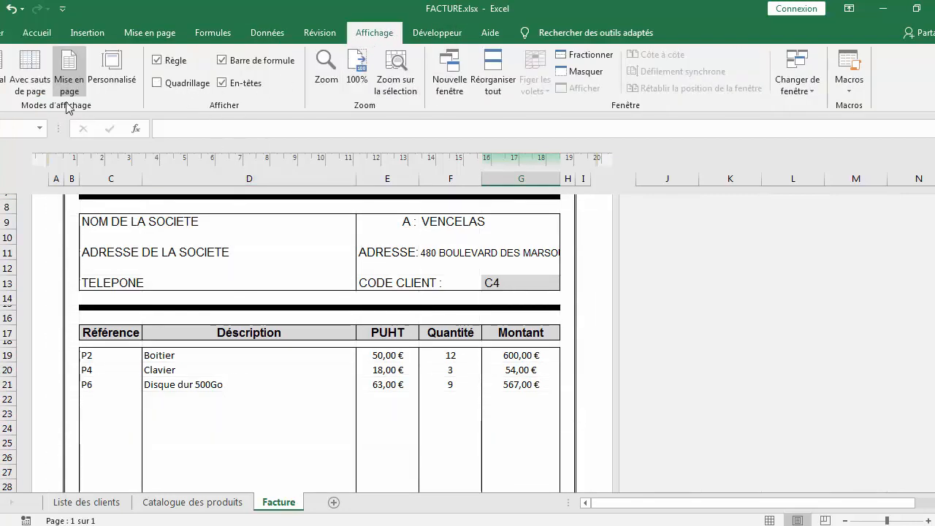
scroll(467, 318, "up", 3)
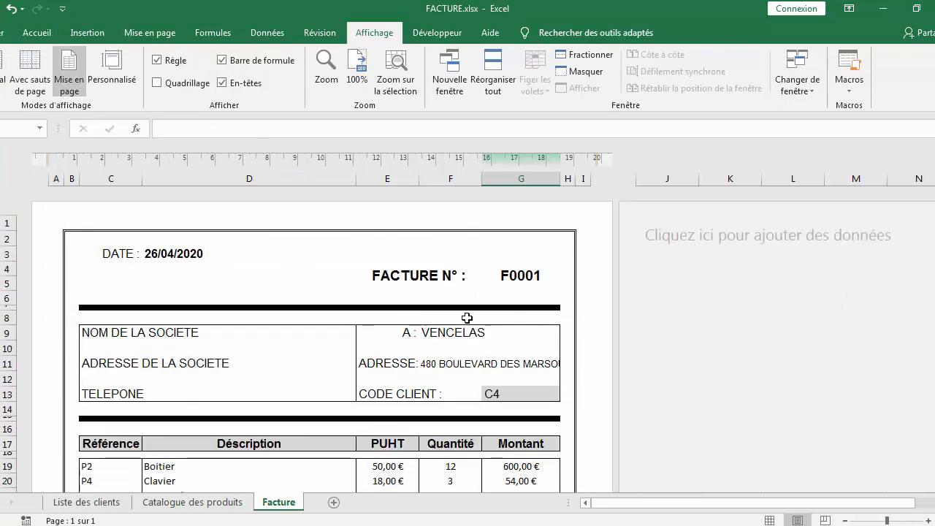
scroll(467, 318, "down", 1)
scroll(467, 318, "down", 12)
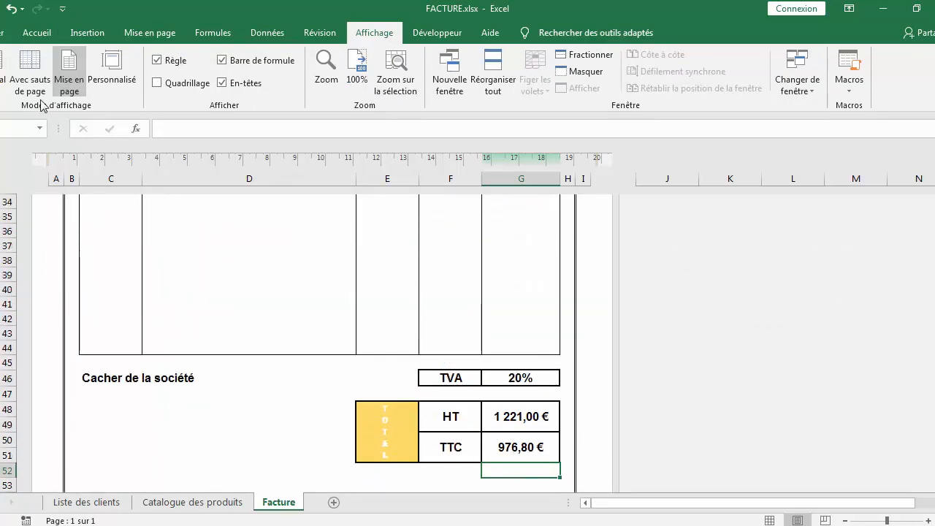
Open the print preview of the invoice
left_click(6, 32)
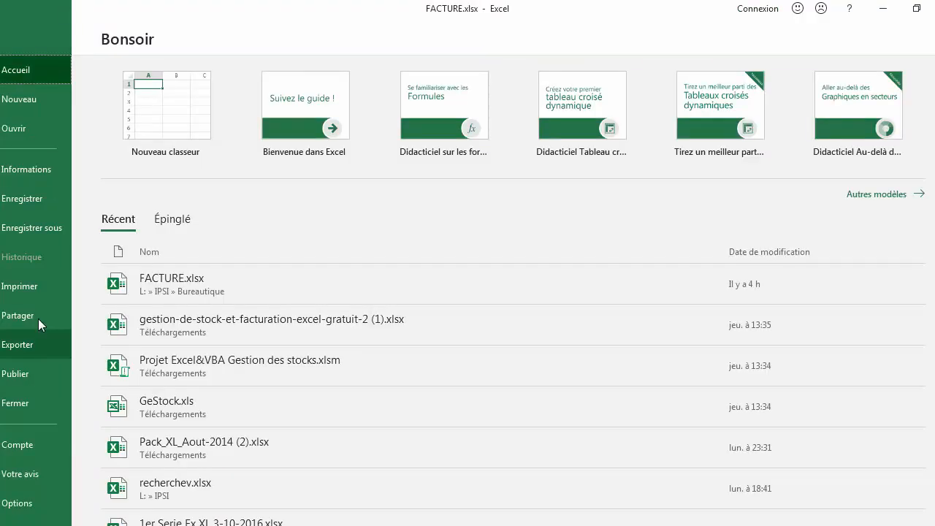
left_click(32, 288)
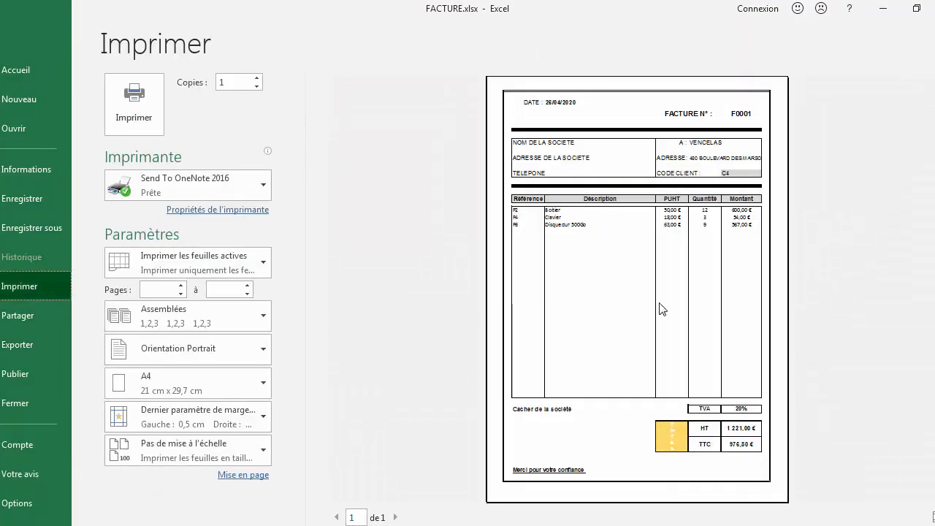